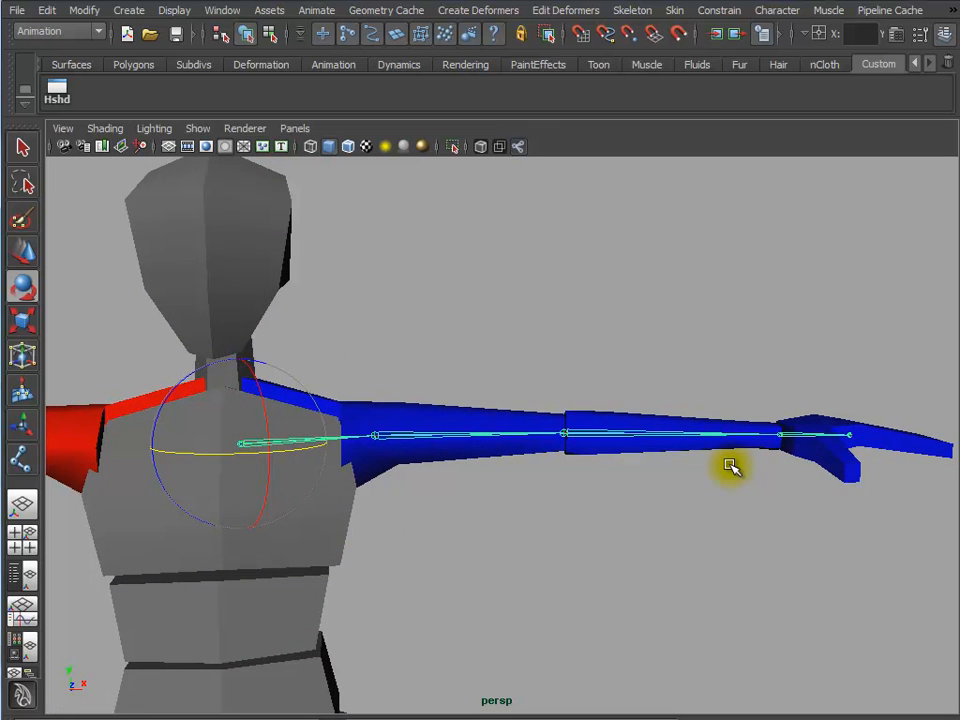
Walk repeatedly through the left arm joint chain from the clavicle to the wrist end joint to examine its hierarchy
key(Down)
key(Down)
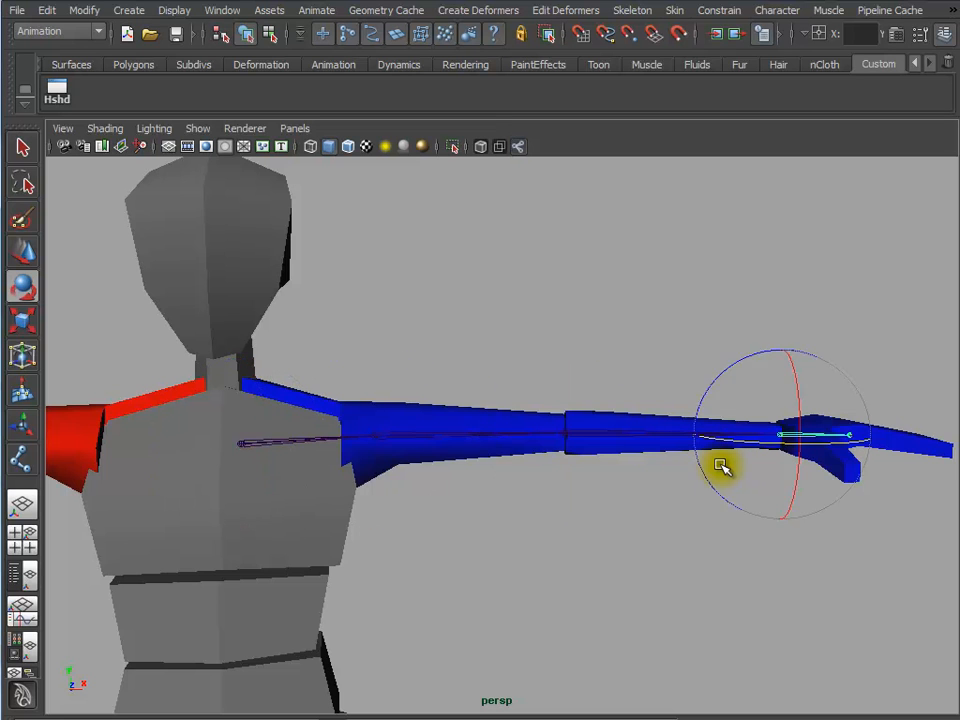
key(Up)
key(Up)
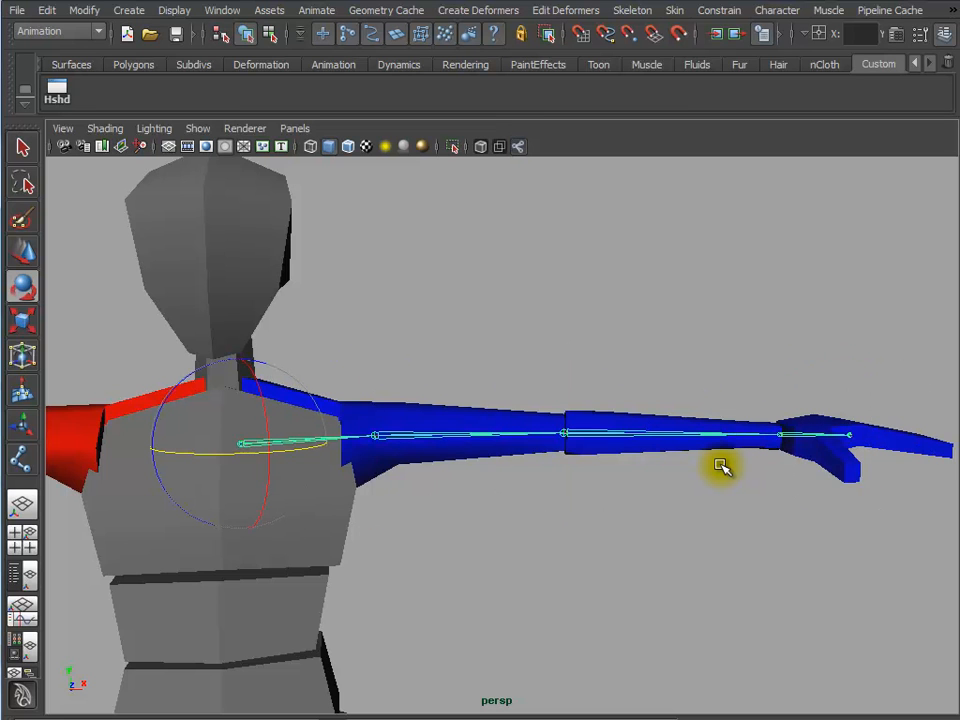
key(Down)
key(Down)
key(Down)
key(Down)
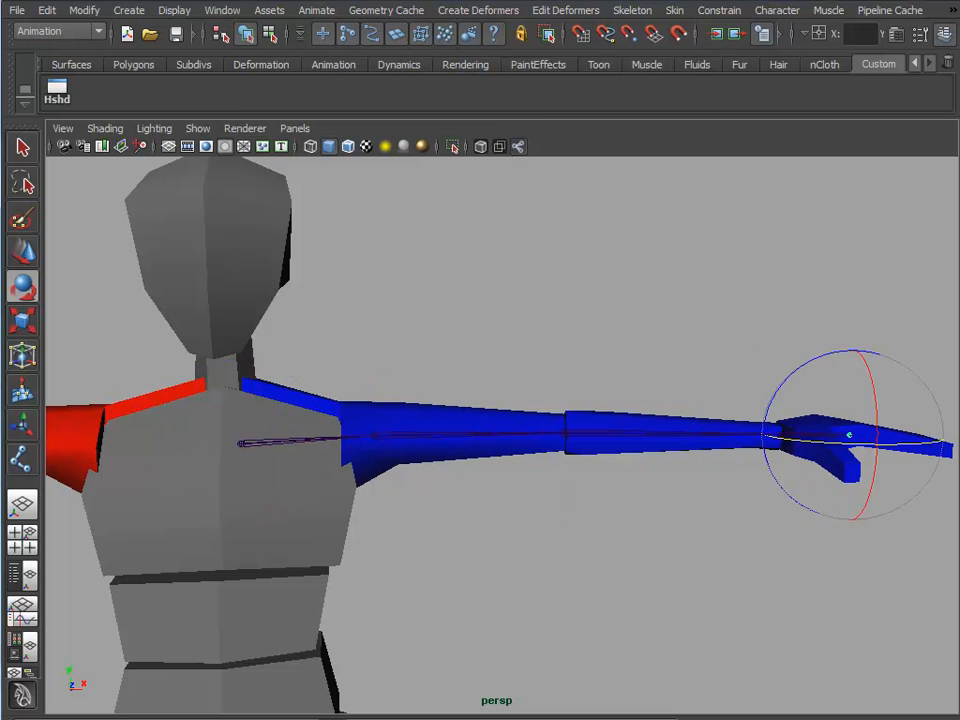
key(Up)
key(Up)
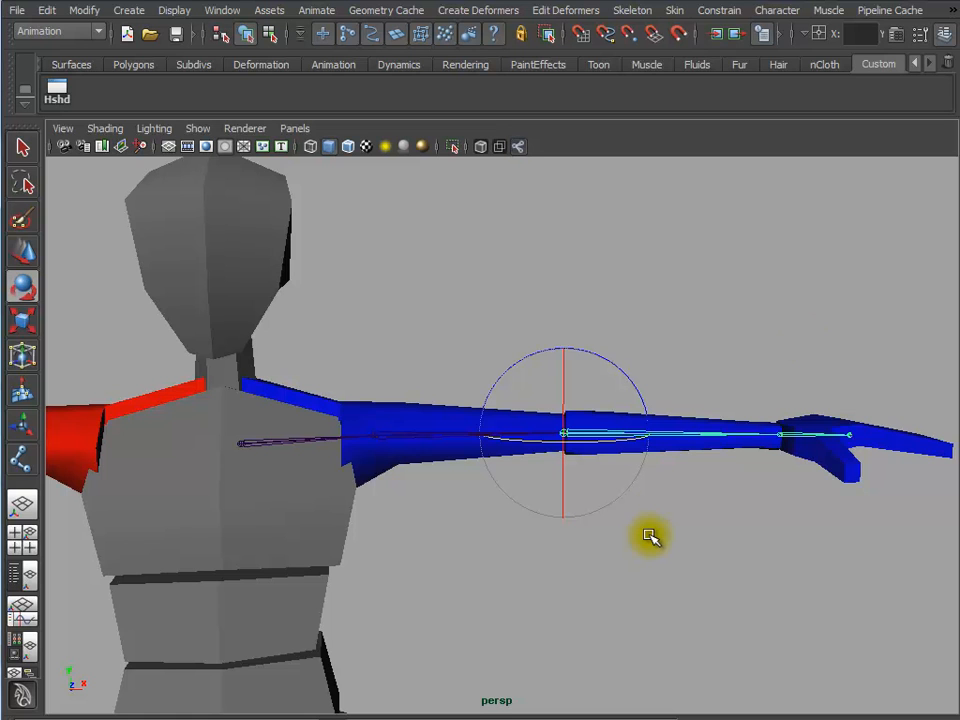
key(Down)
key(Down)
key(Up)
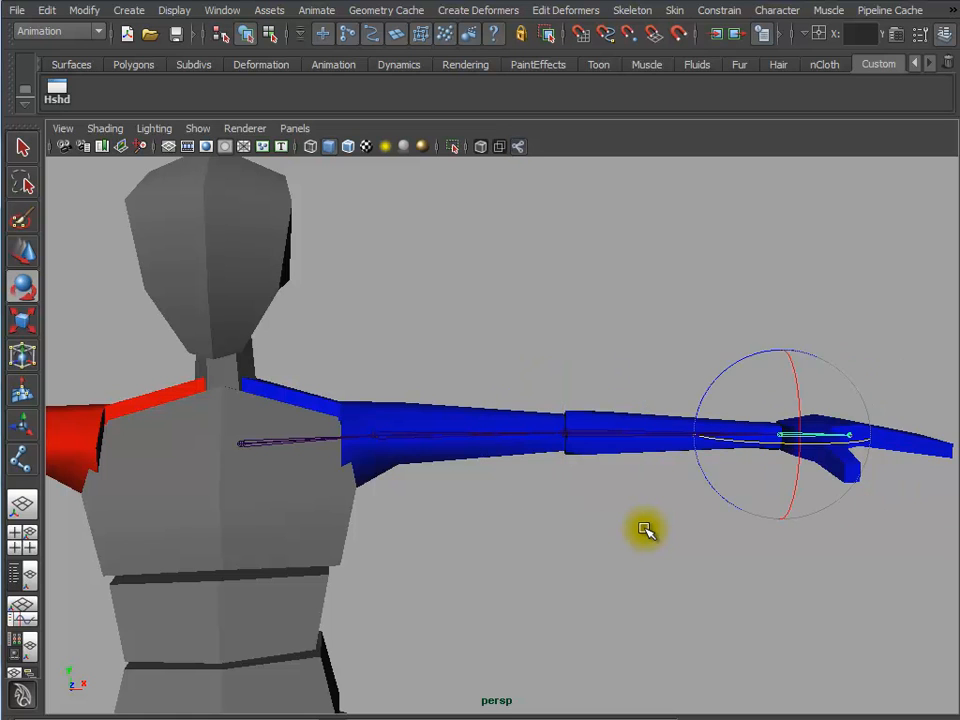
key(Up)
key(Up)
key(Up)
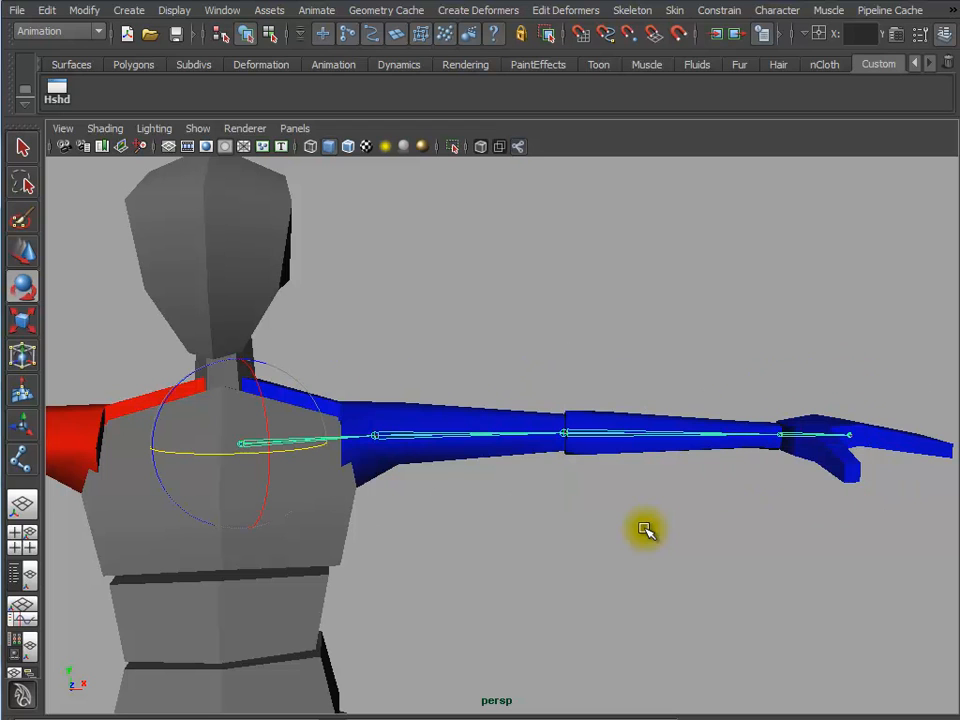
key(Down)
key(Down)
key(Down)
key(Down)
key(Up)
key(Up)
key(Up)
key(Up)
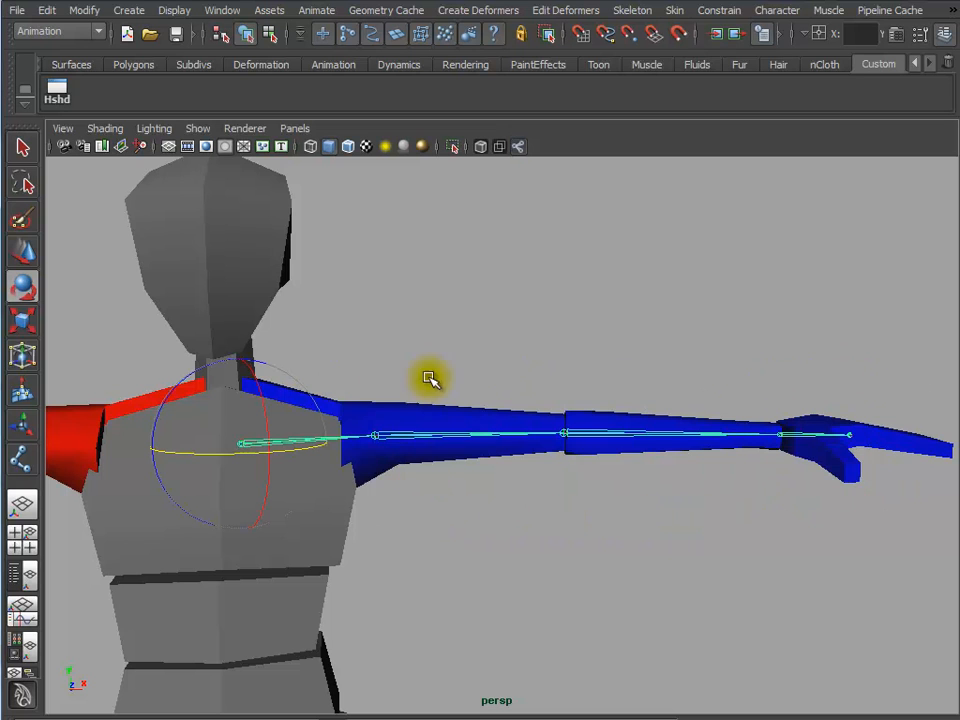
Select the left shoulder joint and examine its placement between the clavicle joint and the upper arm
key(Down)
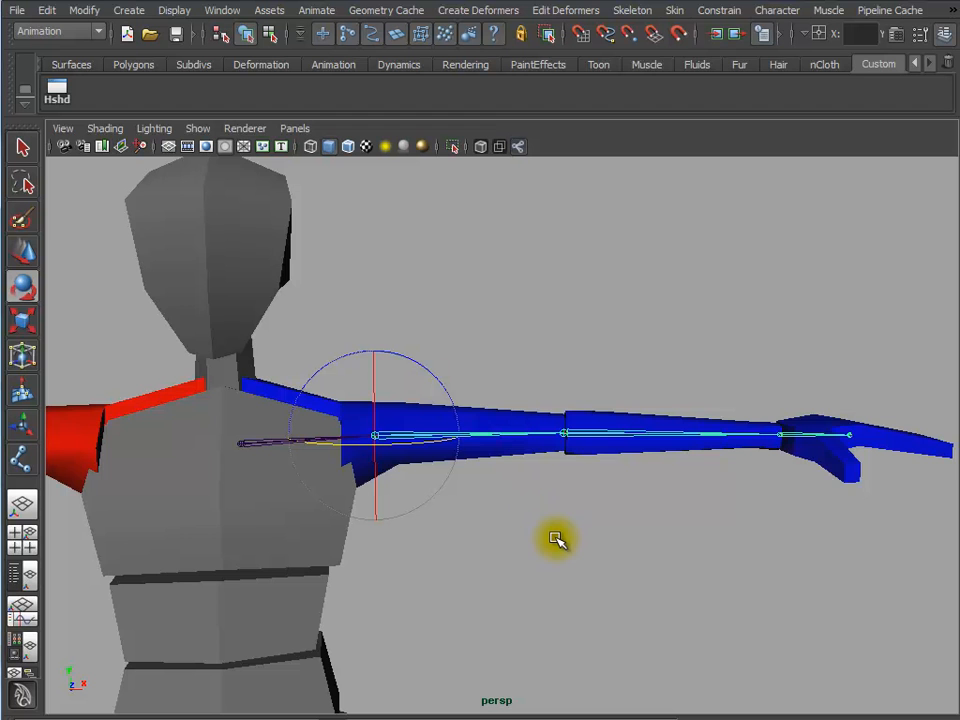
alt+right_drag(448, 568, 601, 601)
mouse_move(601, 601)
alt+mouse_down()
mouse_move(531, 551)
mouse_move(632, 551)
mouse_move(619, 600)
alt+mouse_up()
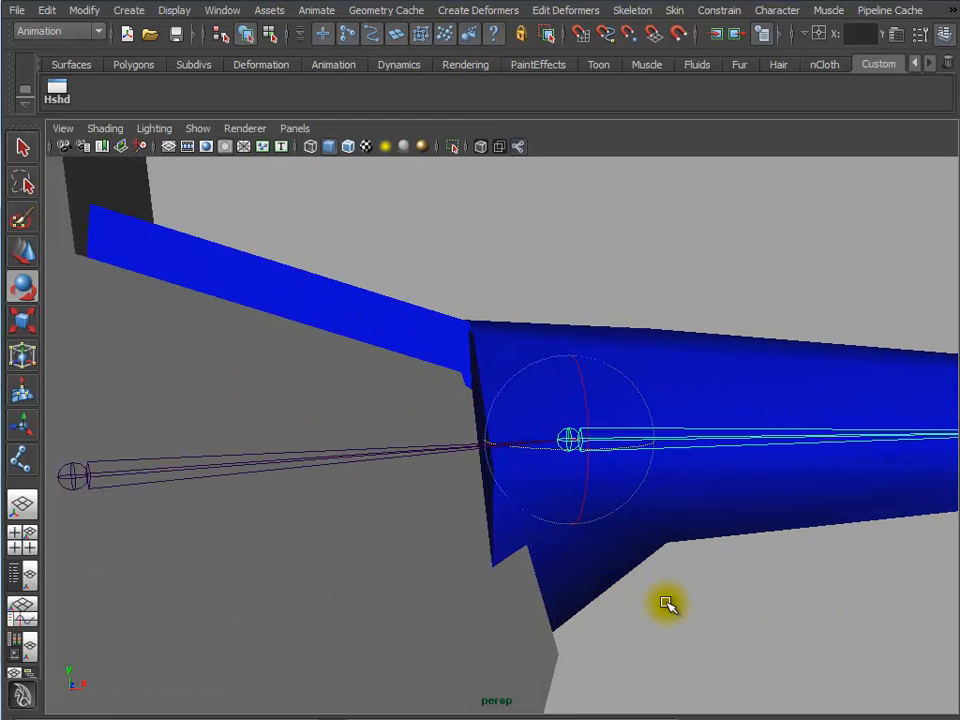
alt+drag(711, 617, 588, 605)
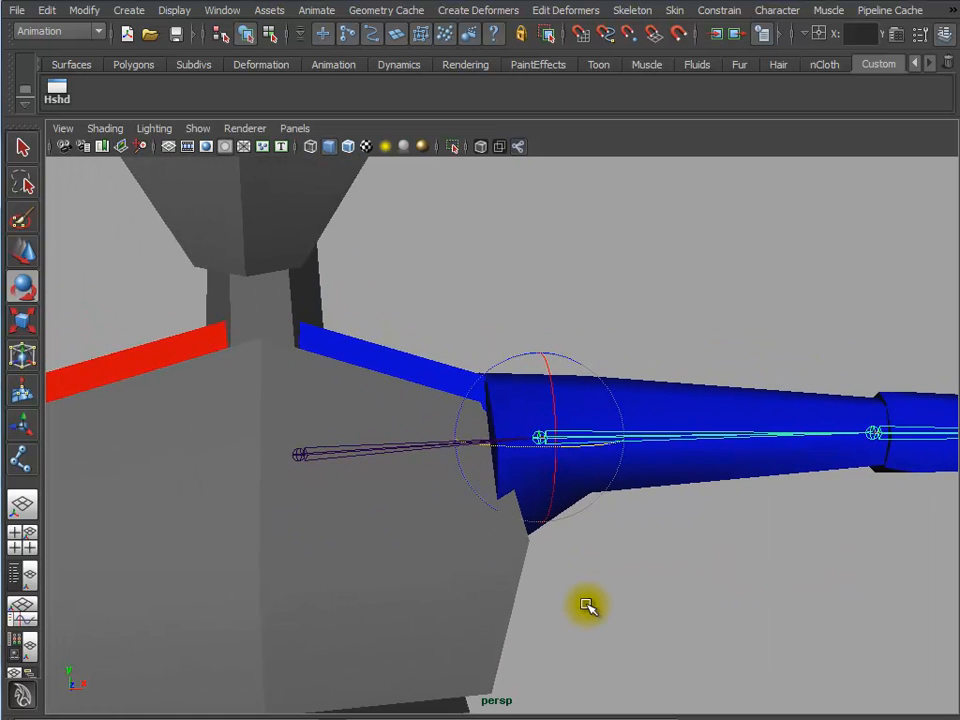
alt+drag(669, 576, 568, 594)
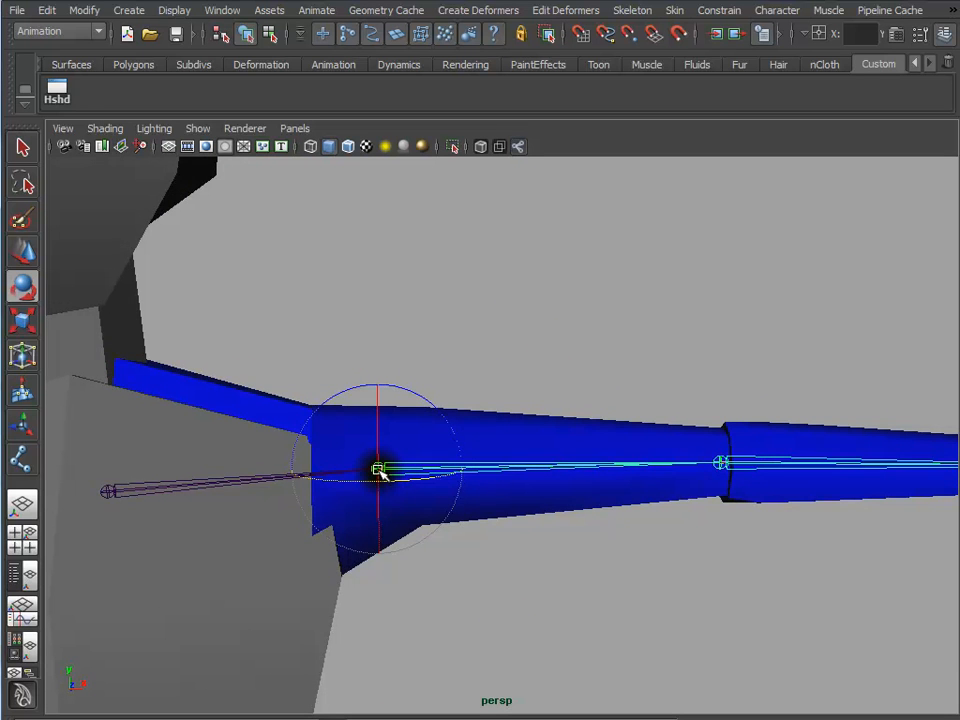
click(504, 568)
click(433, 461)
alt+drag(437, 533, 486, 598)
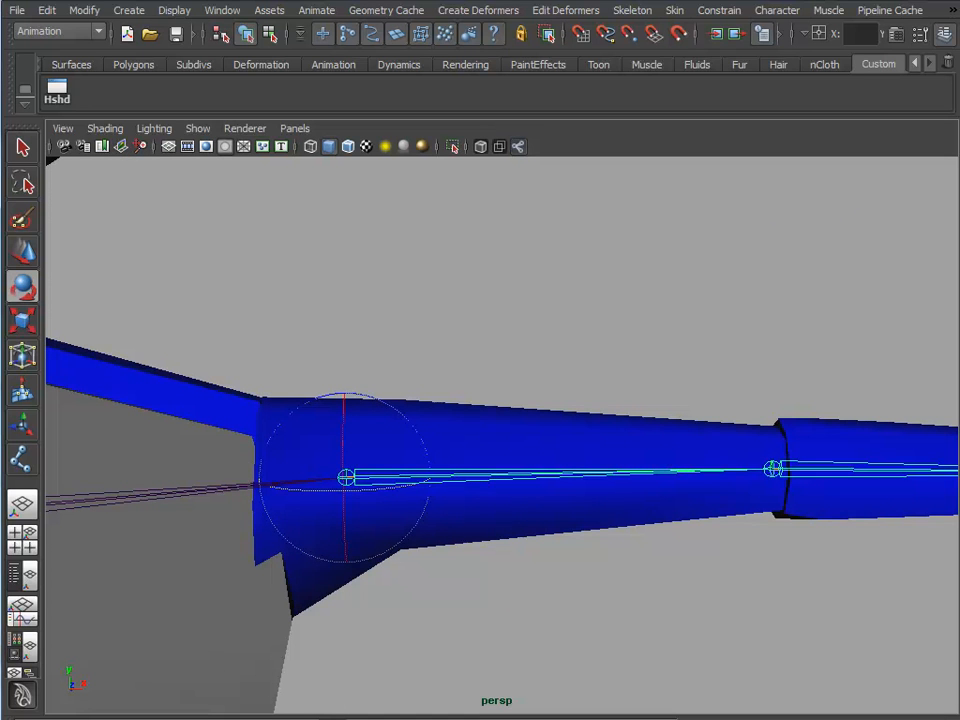
alt+drag(579, 419, 473, 505)
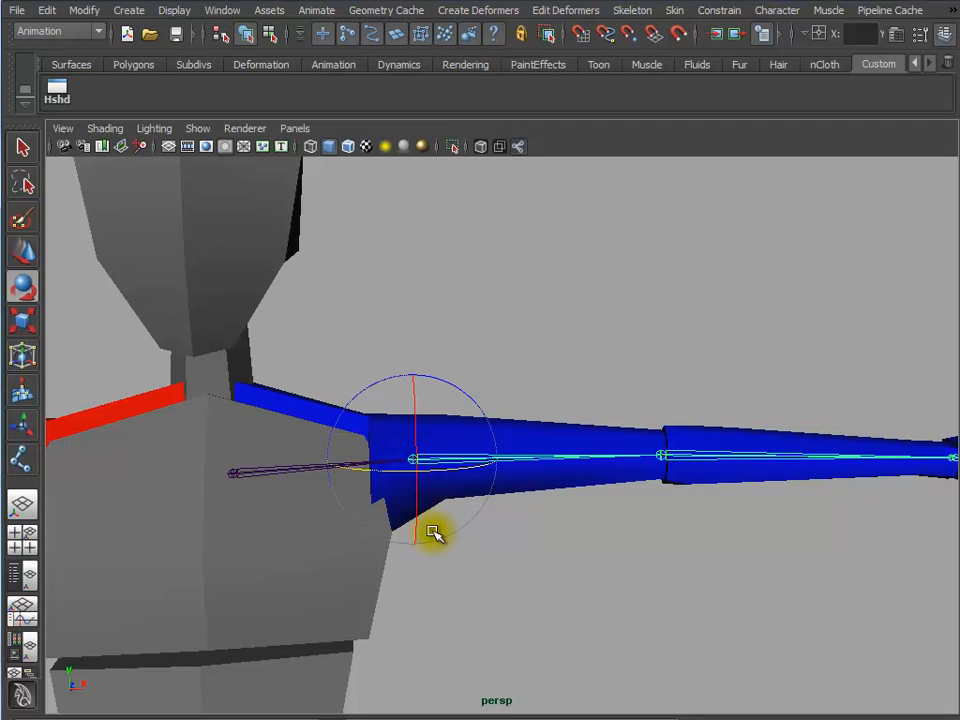
click(521, 591)
click(441, 429)
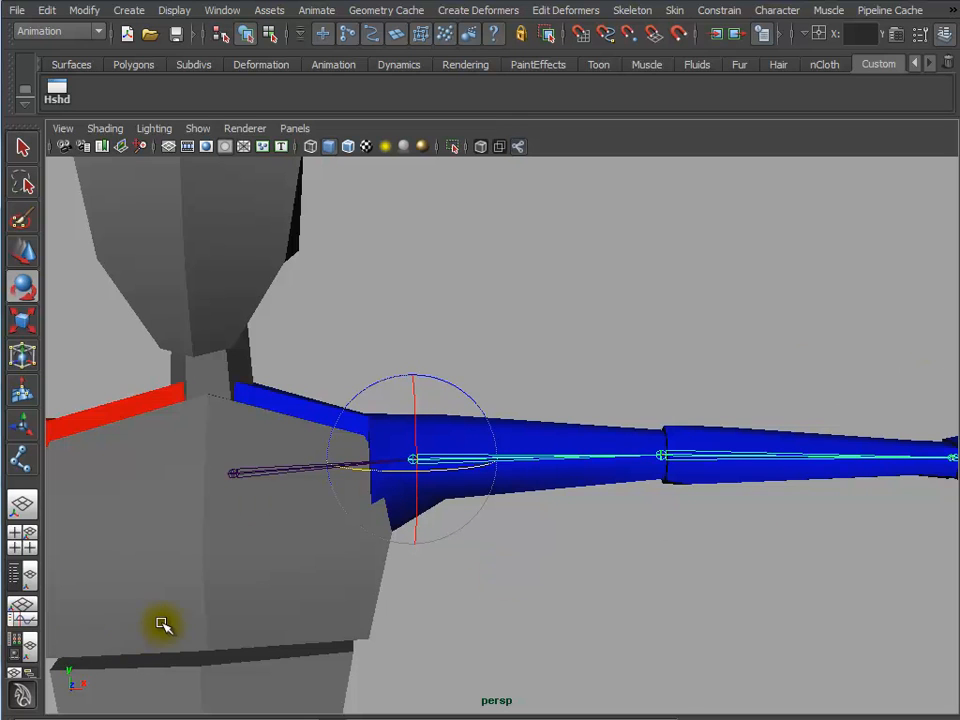
Show the Outliner beside the perspective view and duplicate the left shoulder joint together with its child joints
click(15, 583)
click(165, 286)
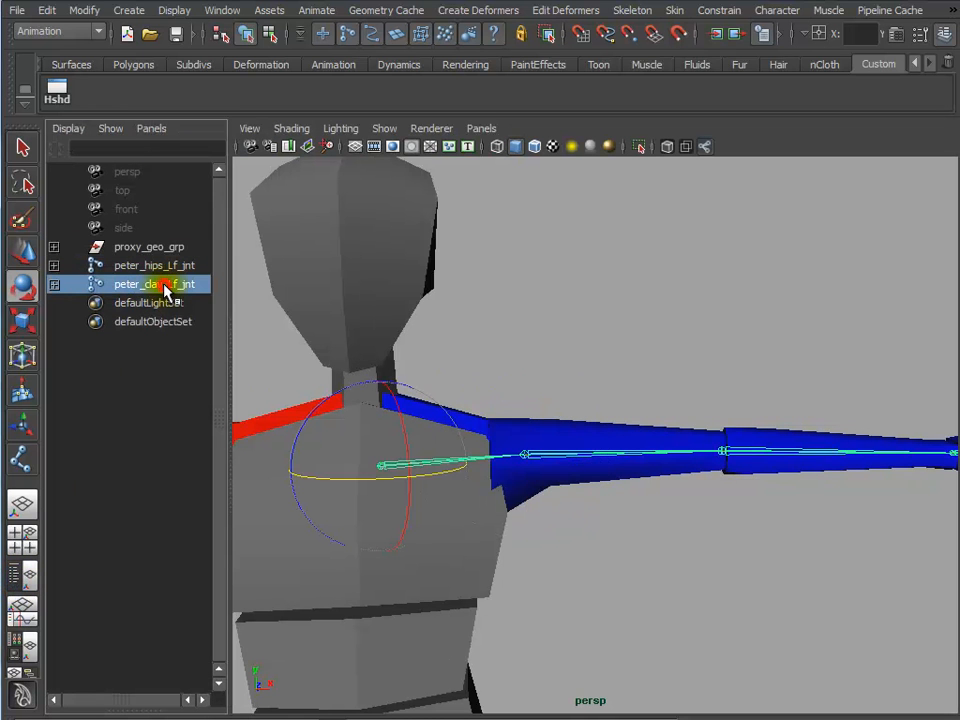
click(577, 467)
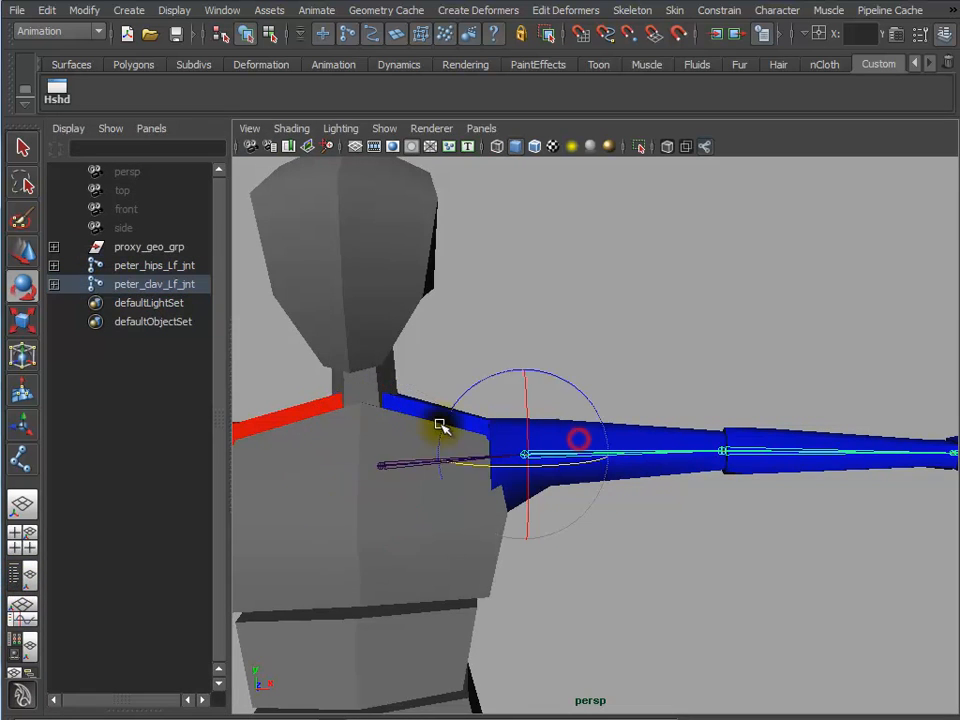
key(Up)
key(Down)
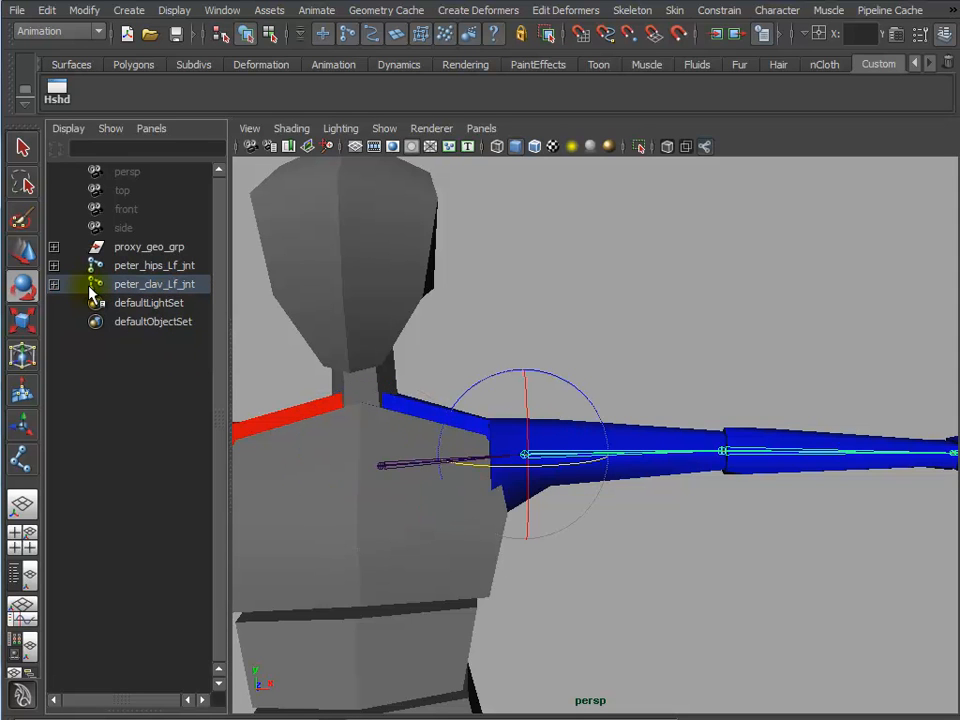
Expand the clavicle hierarchy in a widened Outliner and delete the elbow, wrist and wrist end joints under peter_shoulder_Lf_jnt1
shift+click(54, 284)
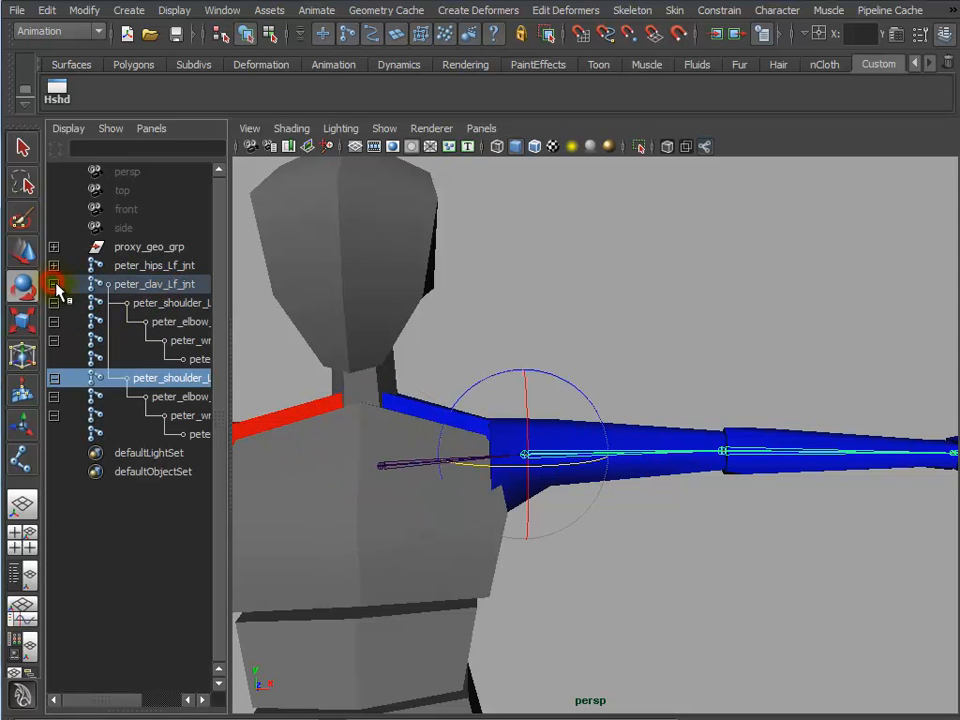
click(240, 332)
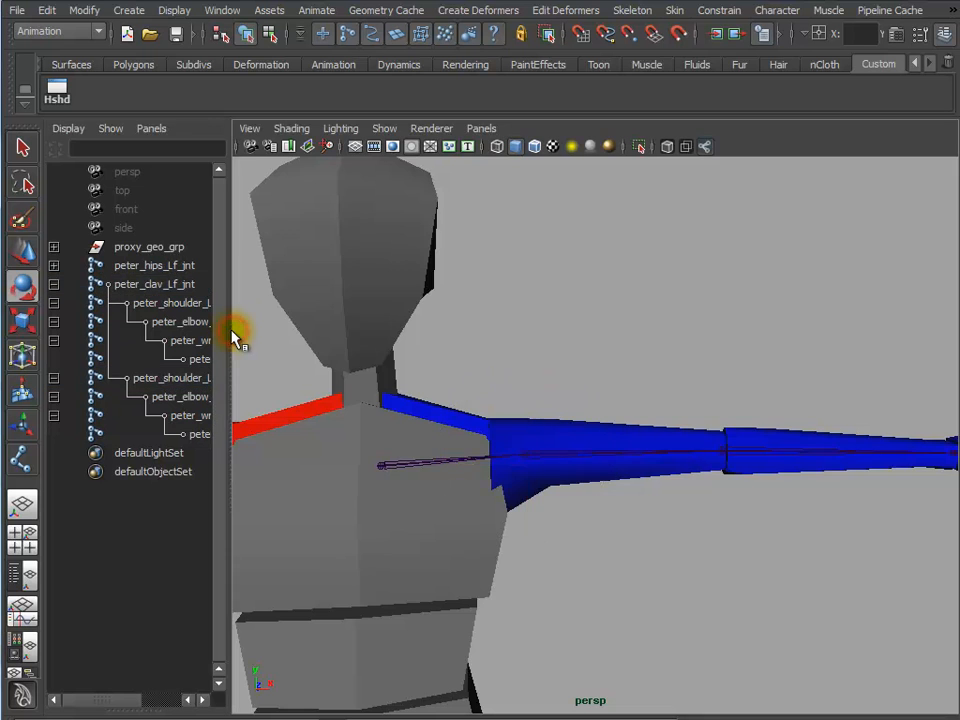
drag(231, 329, 428, 345)
click(230, 380)
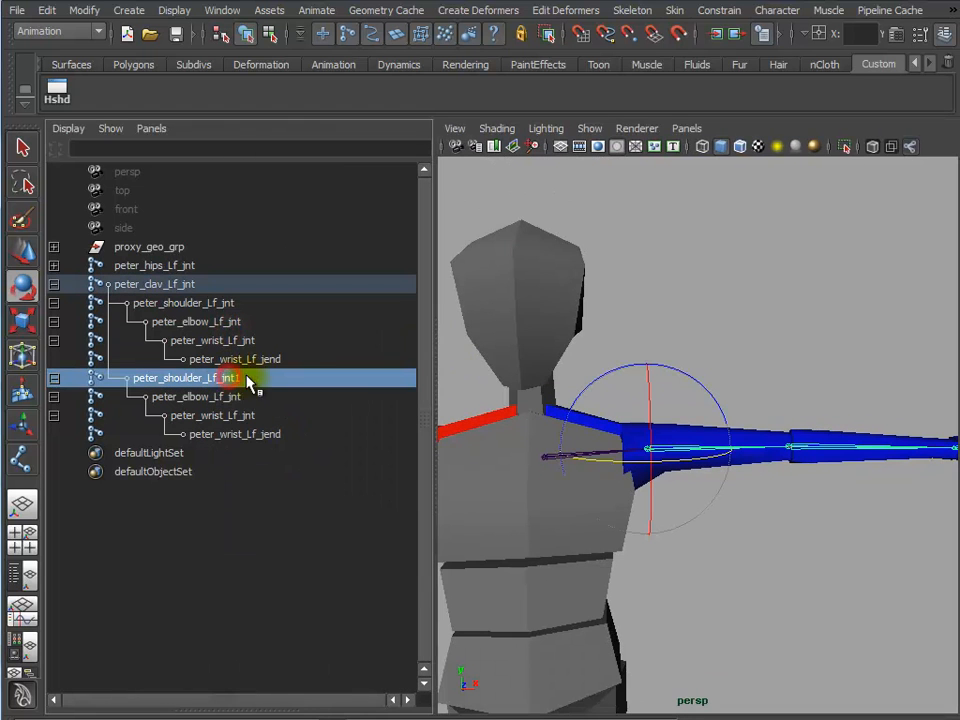
middle_drag(238, 385, 187, 292)
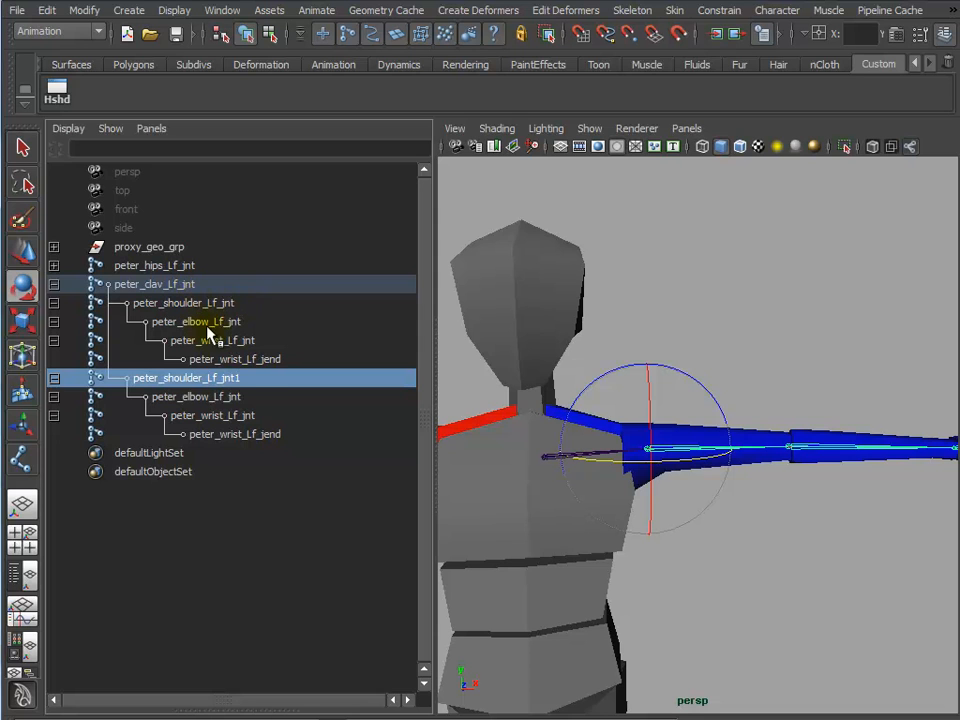
drag(185, 398, 220, 440)
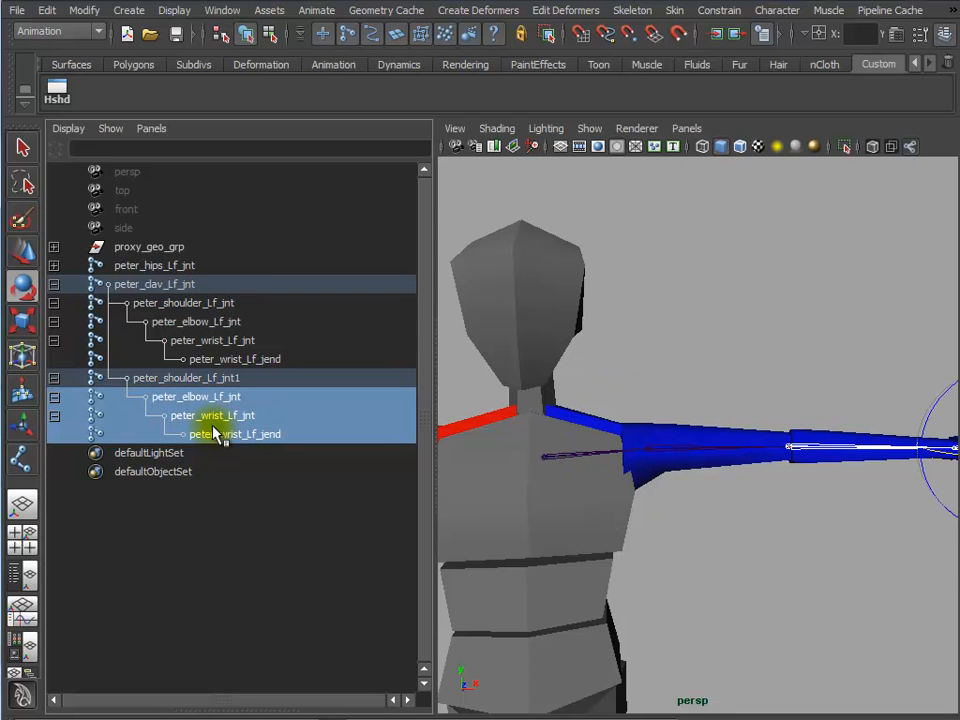
key(Delete)
Try moving peter_shoulder_Lf_jnt1 out of the clavicle hierarchy to the top level of the Outliner, and undo it
click(205, 390)
mouse_move(205, 390)
middle_down()
mouse_move(236, 385)
mouse_move(194, 373)
middle_up()
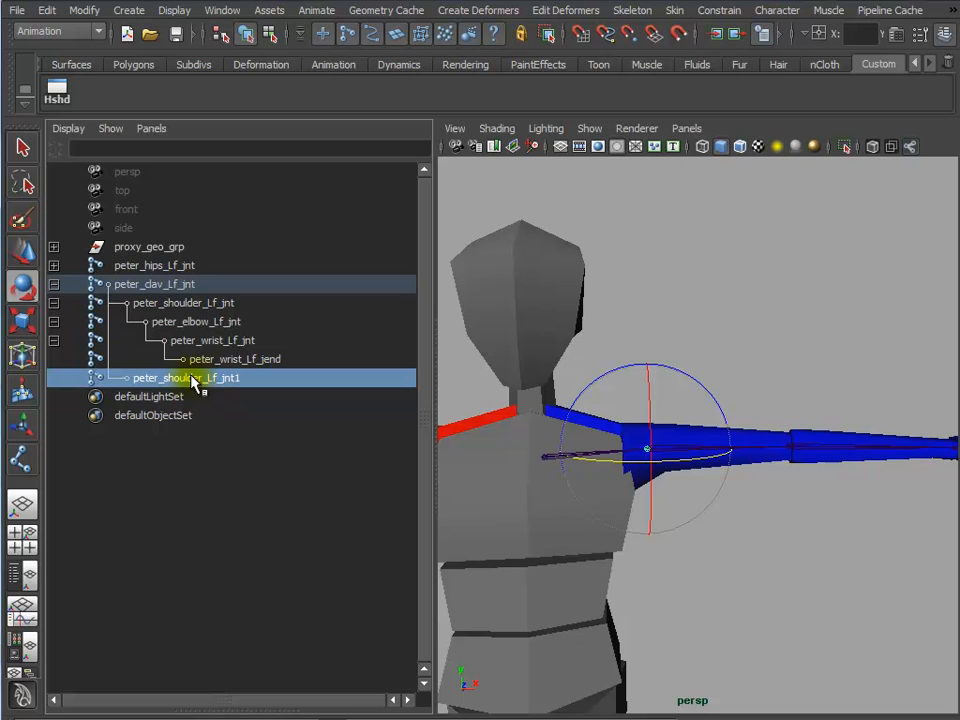
middle_drag(194, 382, 155, 285)
middle_drag(139, 381, 197, 246)
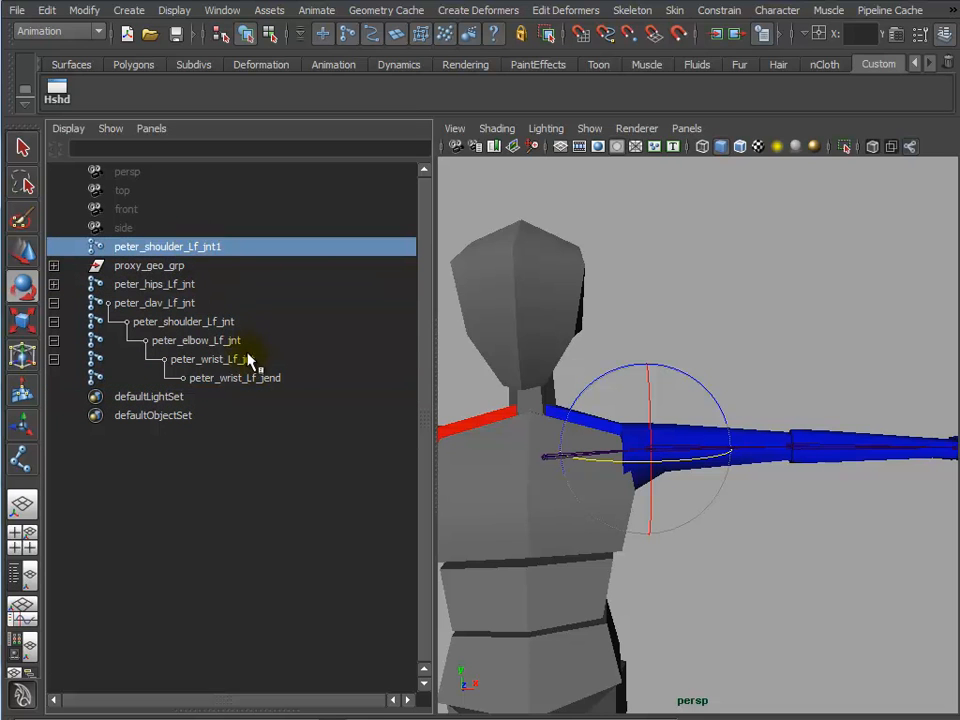
key(ctrl+z)
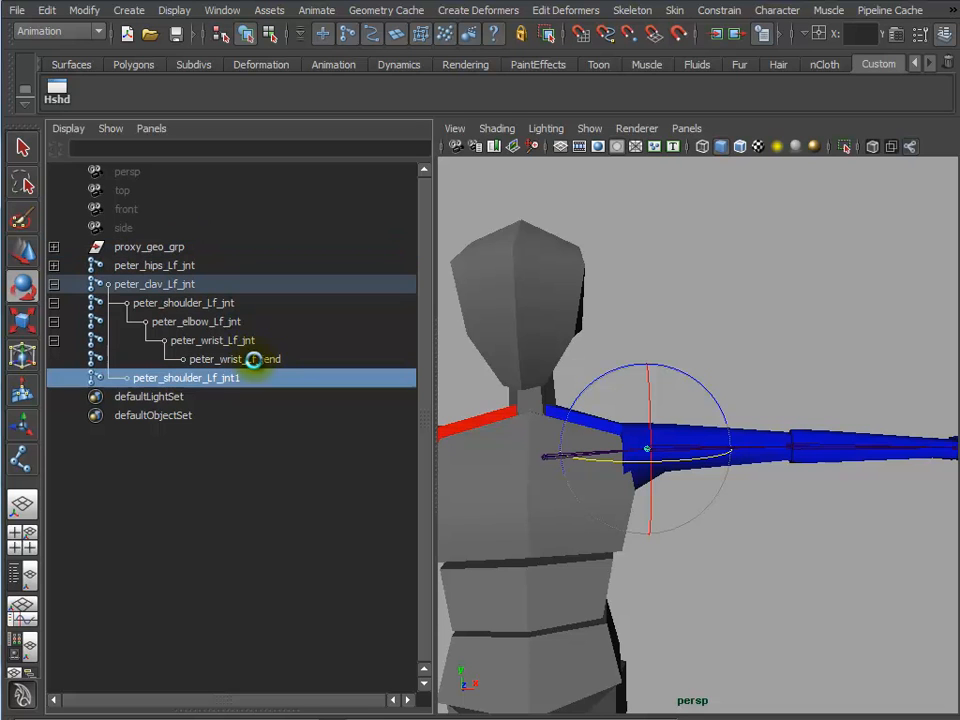
Unparent peter_shoulder_Lf_jnt1 from the clavicle joint and duplicate it twice
middle_drag(250, 397, 242, 388)
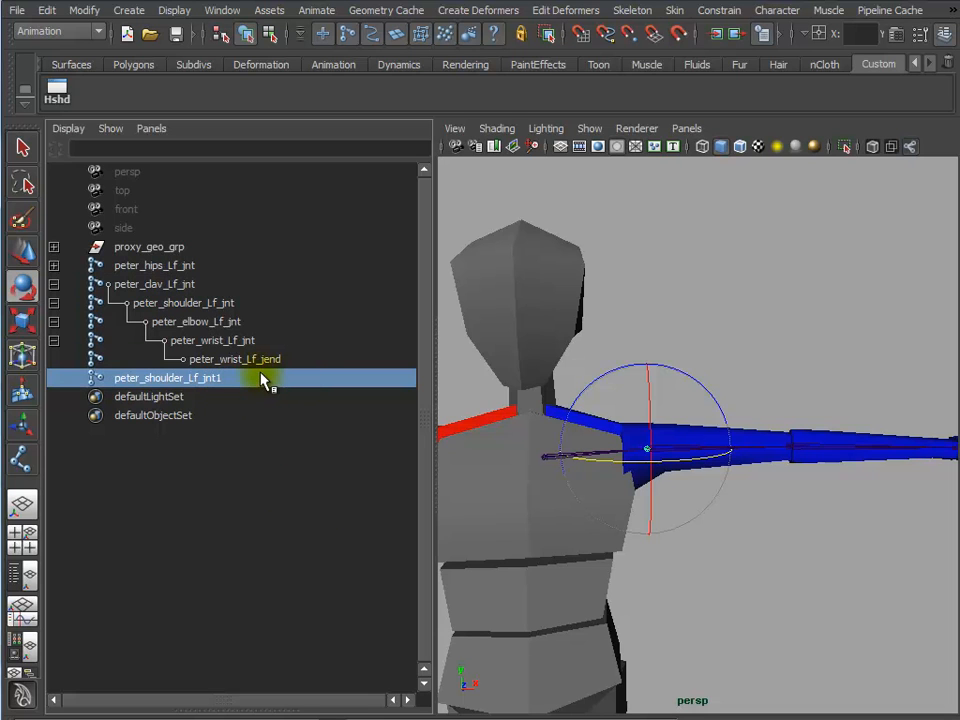
key(ctrl+d)
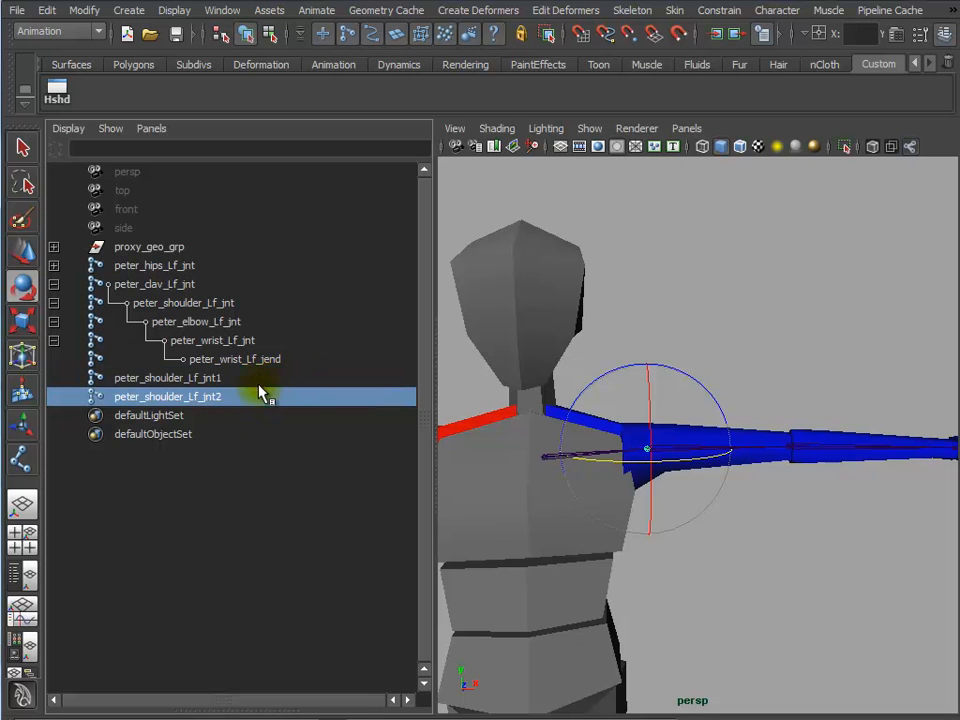
key(ctrl+d)
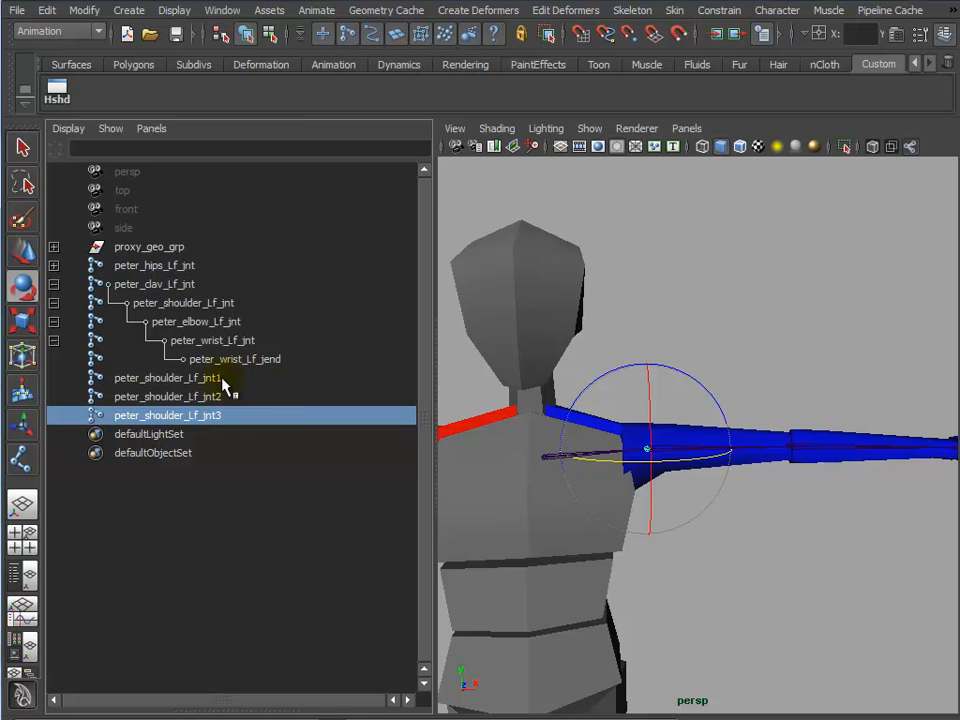
Rename peter_shoulder_Lf_jnt3 to peter_shoulder_Lf_jORI and peter_shoulder_Lf_jnt2 to peter_shoulder_Lf_jCON
double_click(229, 415)
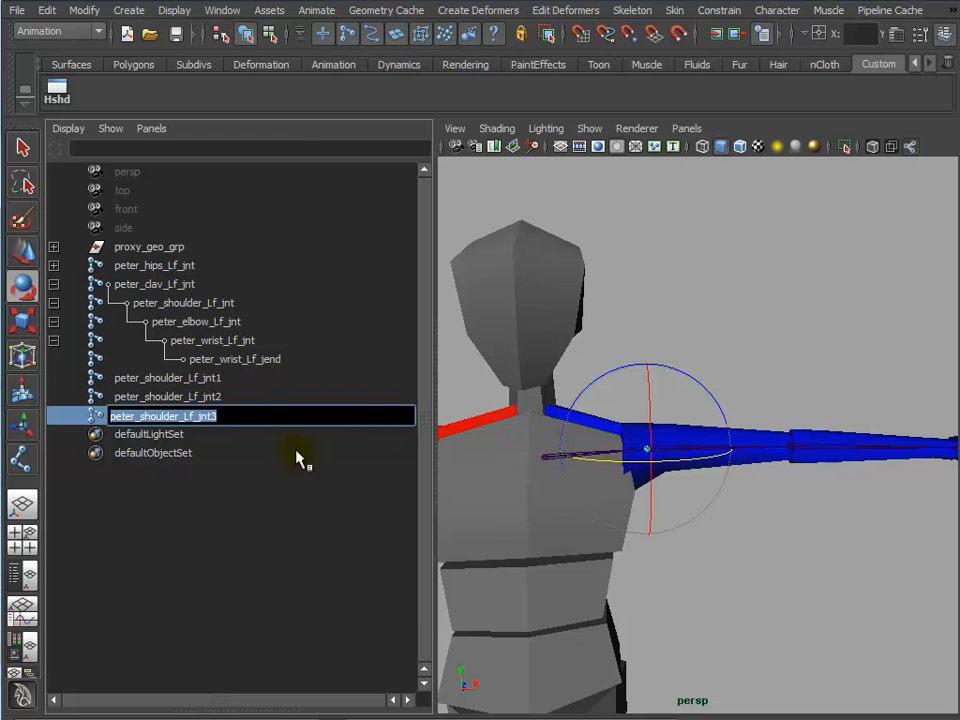
click(238, 420)
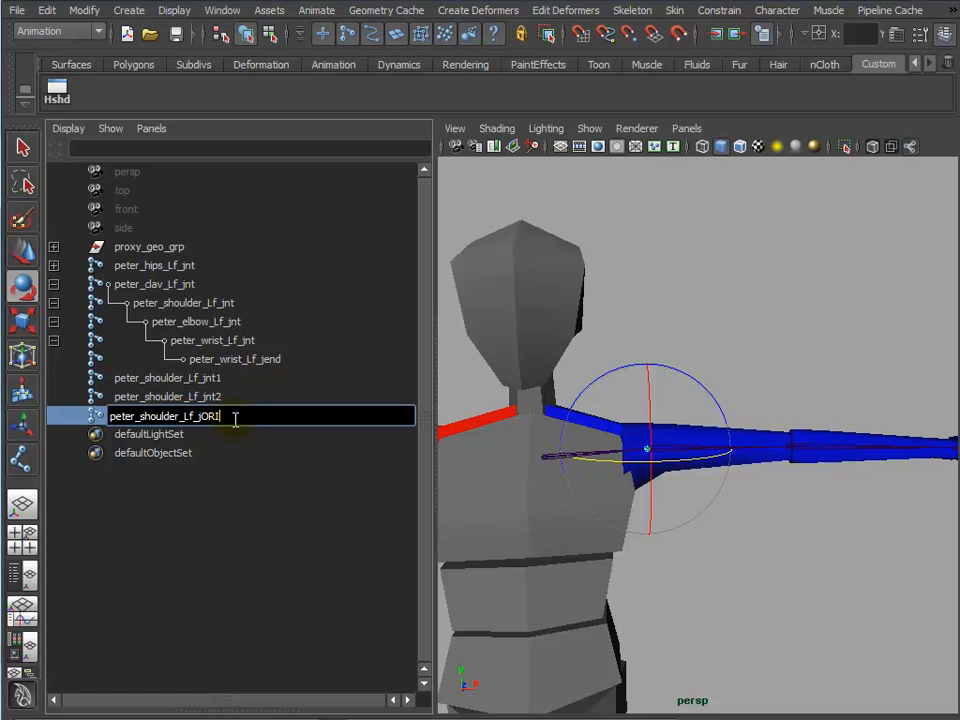
key(Return)
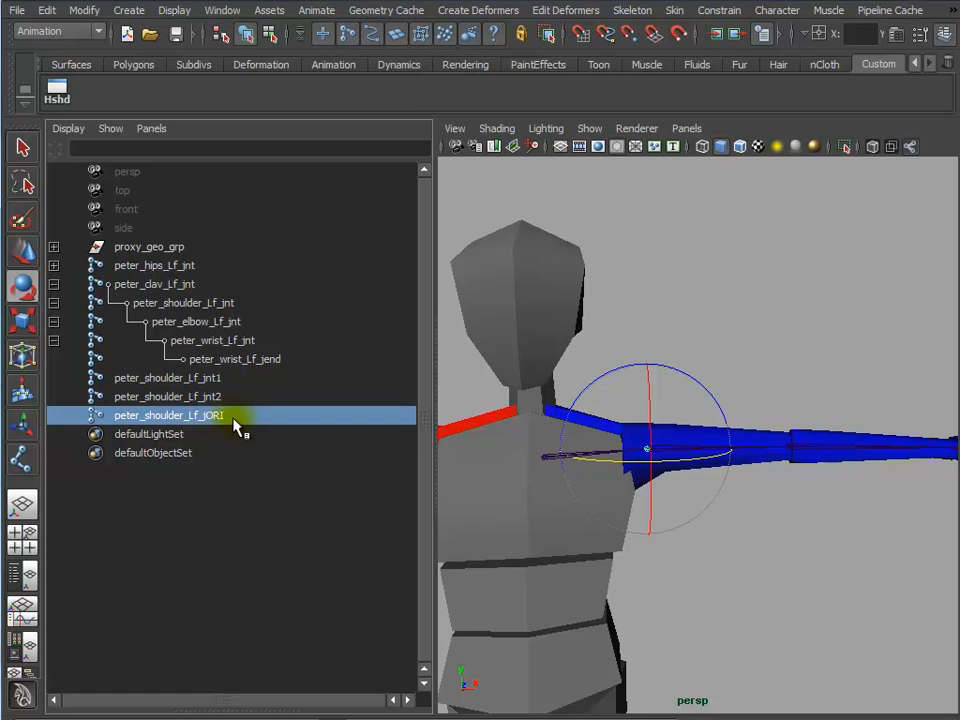
double_click(218, 397)
click(236, 397)
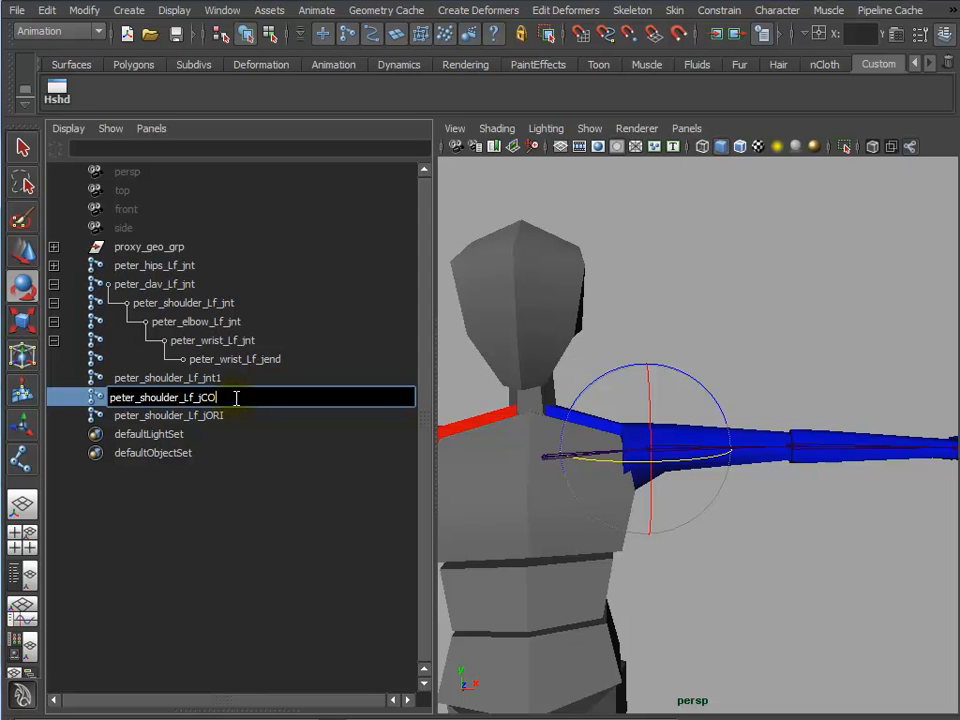
key(Return)
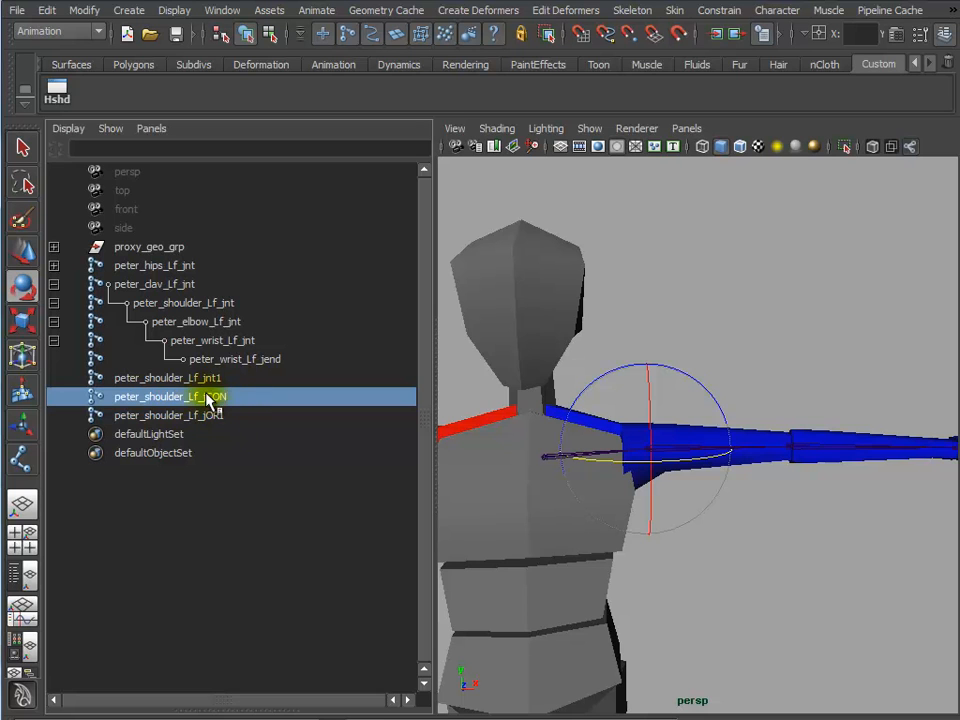
Rename peter_shoulder_Lf_jnt1 to peter_shoulder_Lf_jEnd
click(208, 379)
double_click(214, 380)
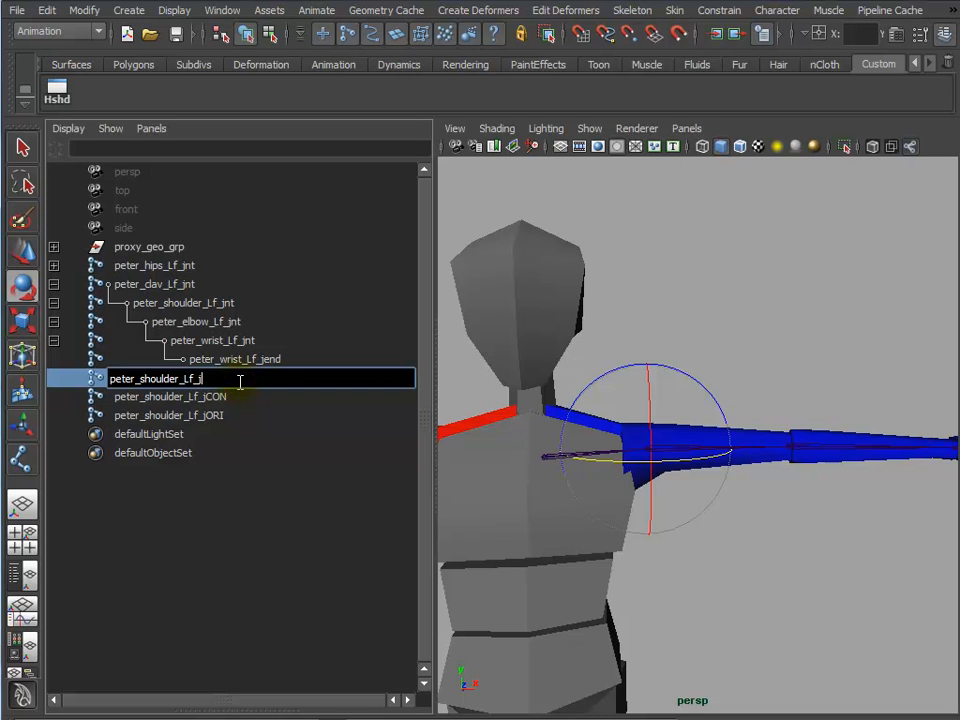
text(jEnd)
key(Return)
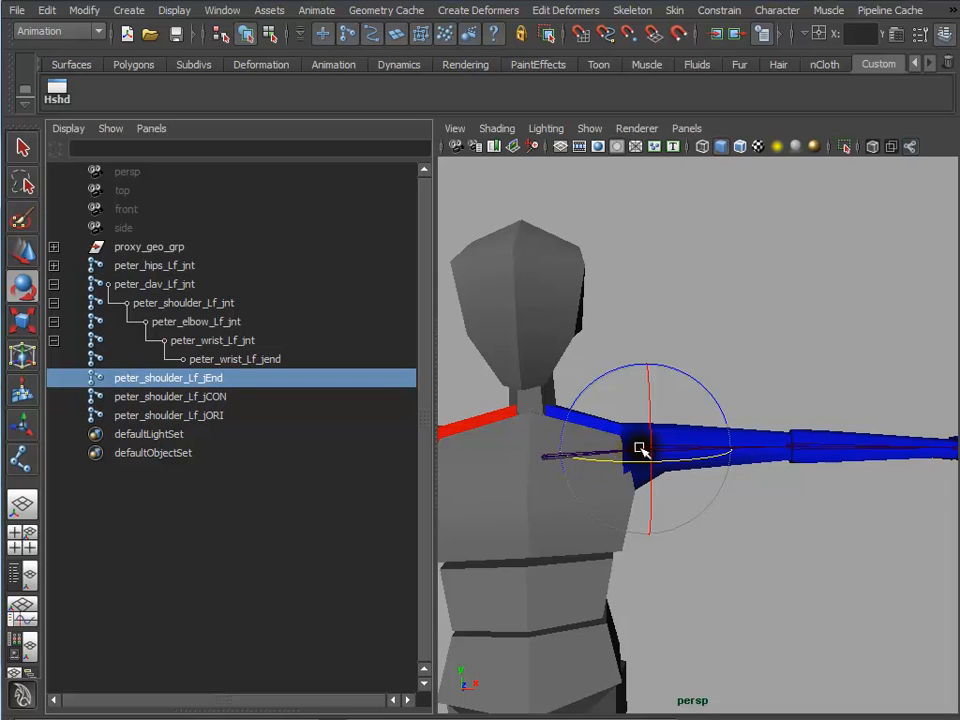
Rename peter_shoulder_Lf_jEnd to peter_clav_Lf_jEnd
click(618, 384)
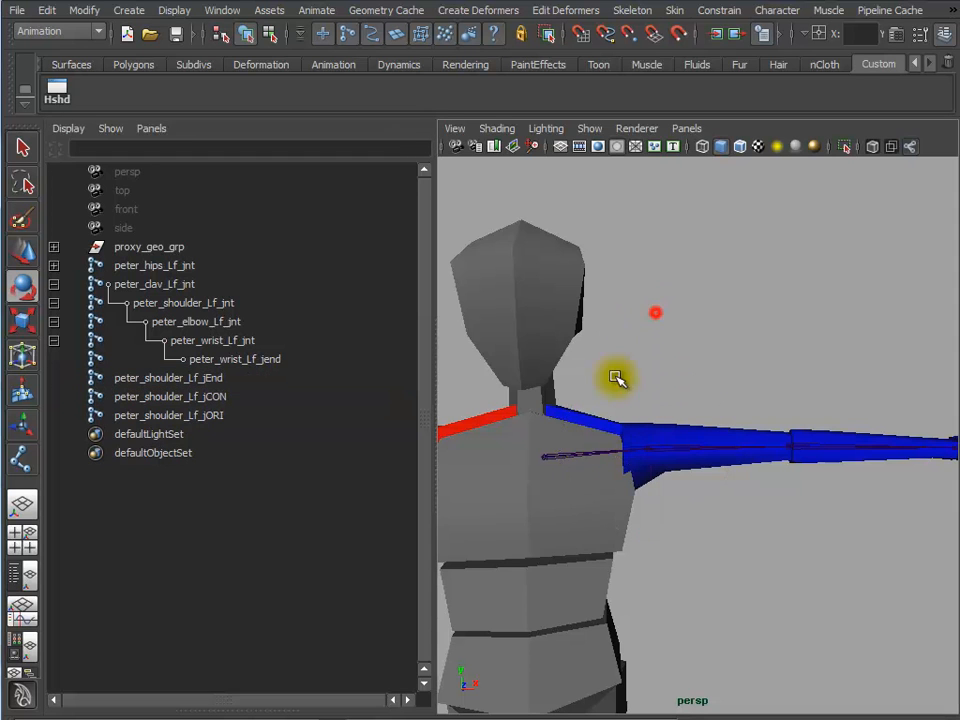
click(578, 453)
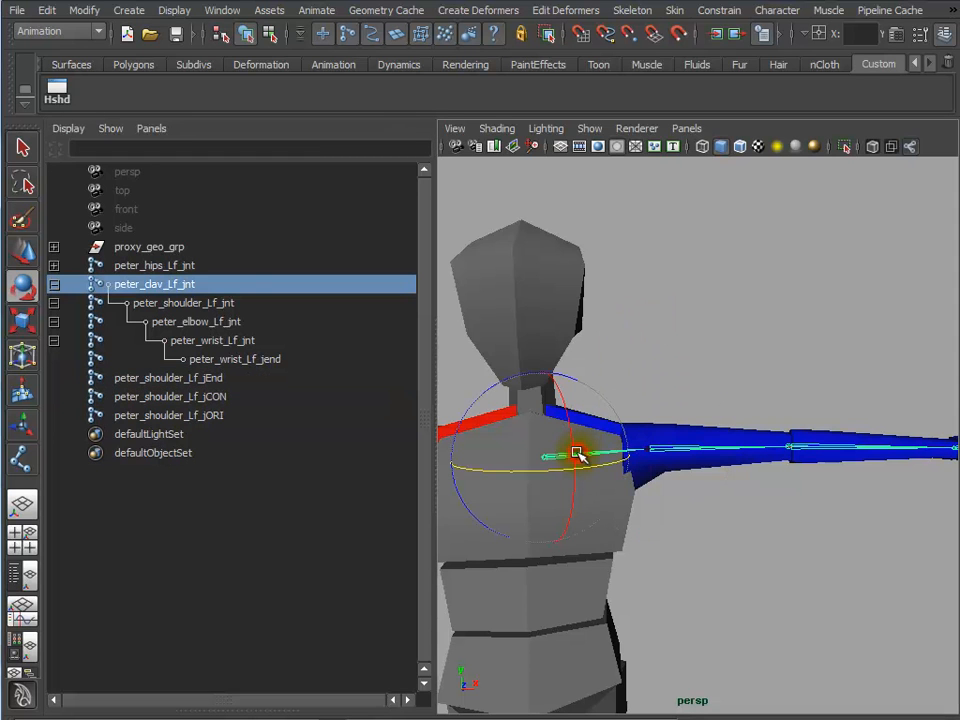
click(211, 382)
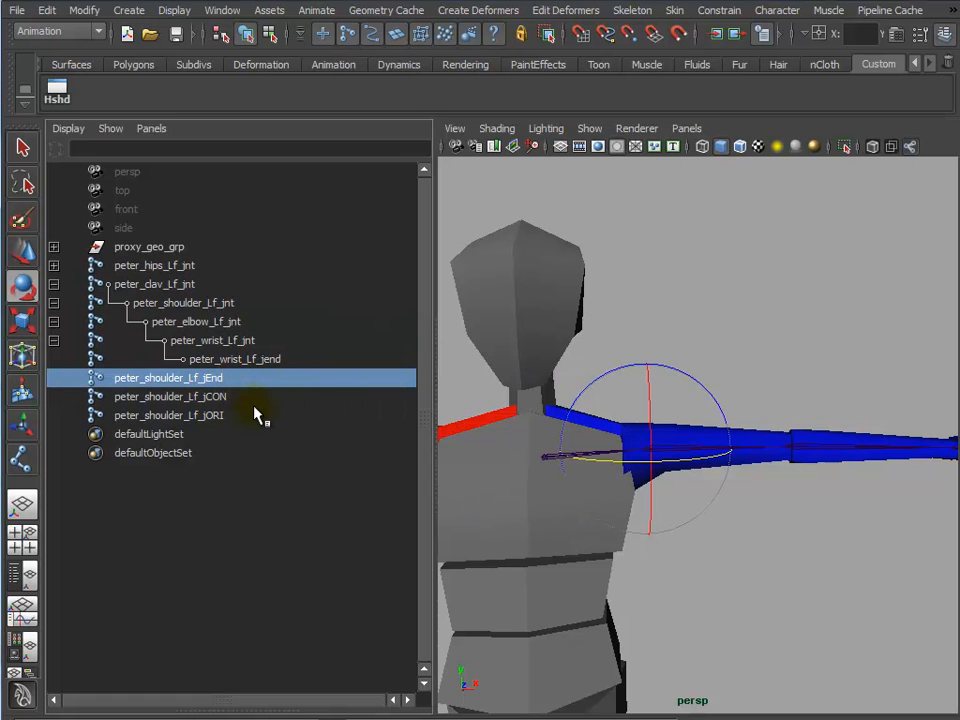
click(761, 585)
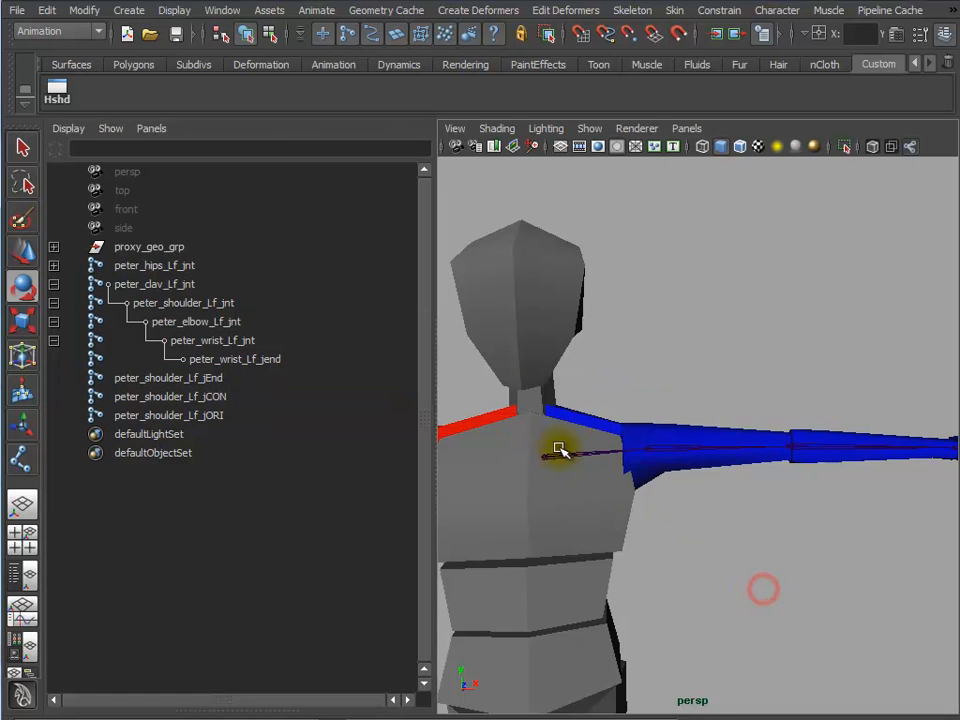
click(562, 453)
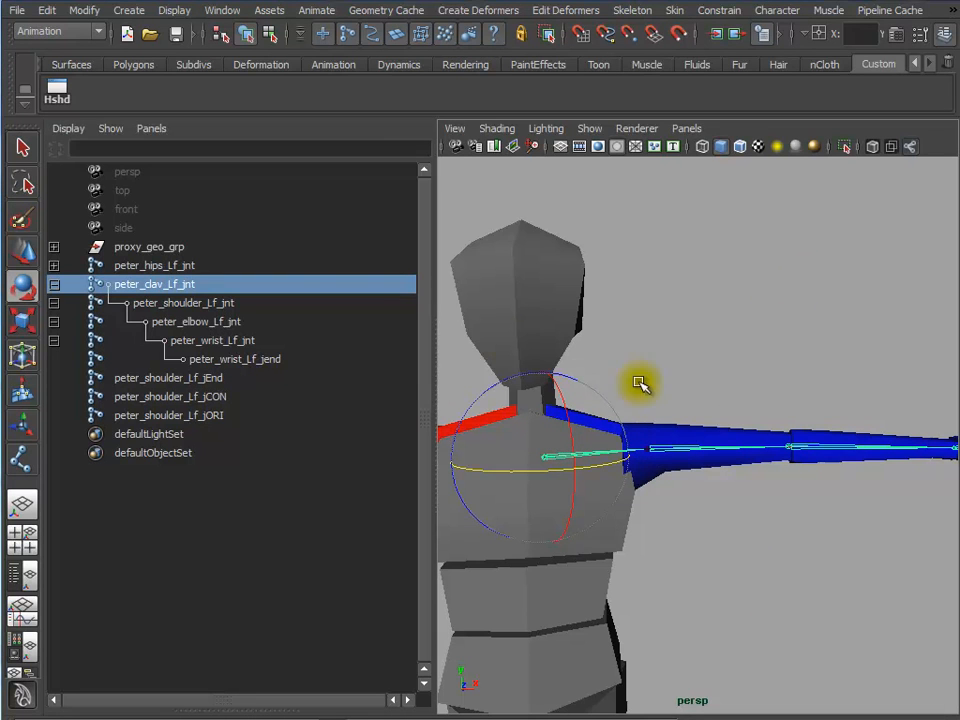
click(181, 378)
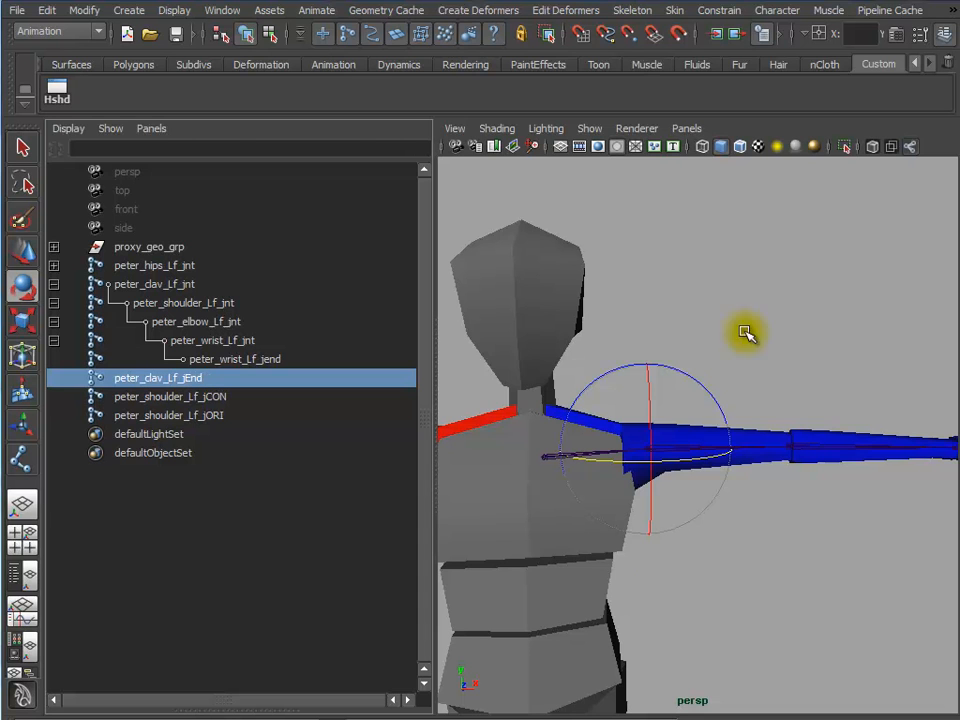
click(793, 590)
Examine how the three duplicate joints, peter_shoulder_Lf_jnt and peter_clav_Lf_jnt are positioned around the left shoulder
click(158, 380)
click(153, 398)
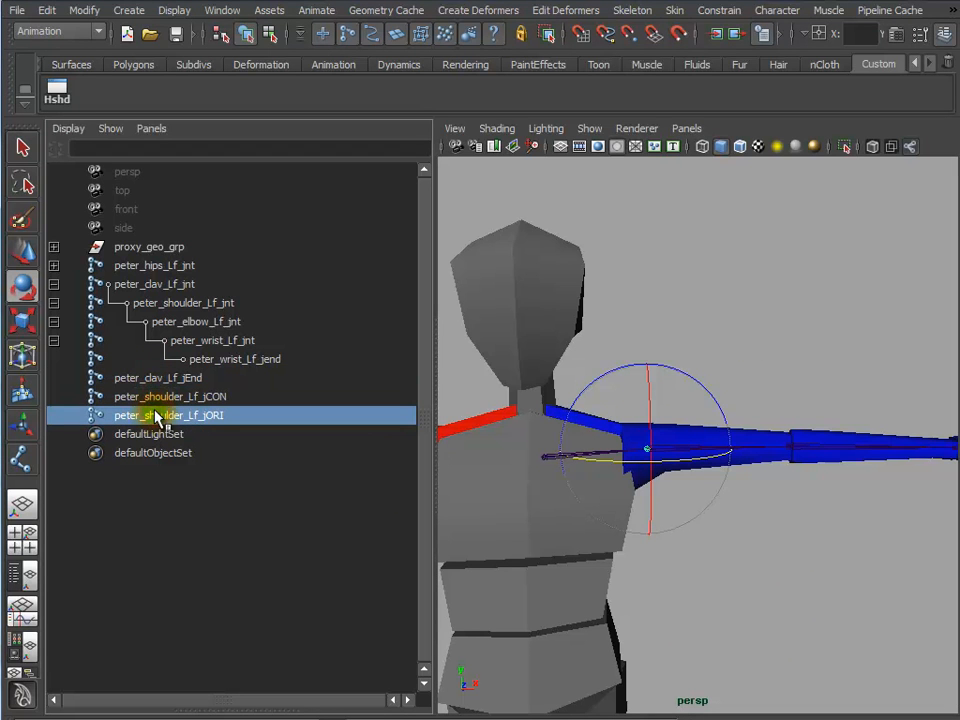
alt+right_drag(700, 540, 770, 547)
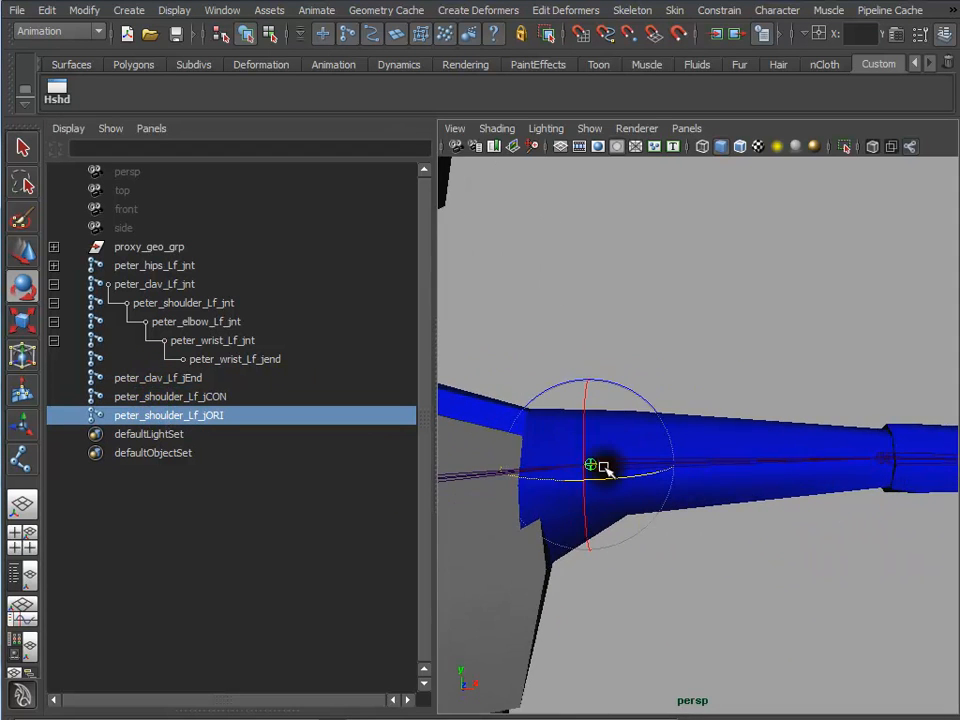
drag(206, 379, 212, 413)
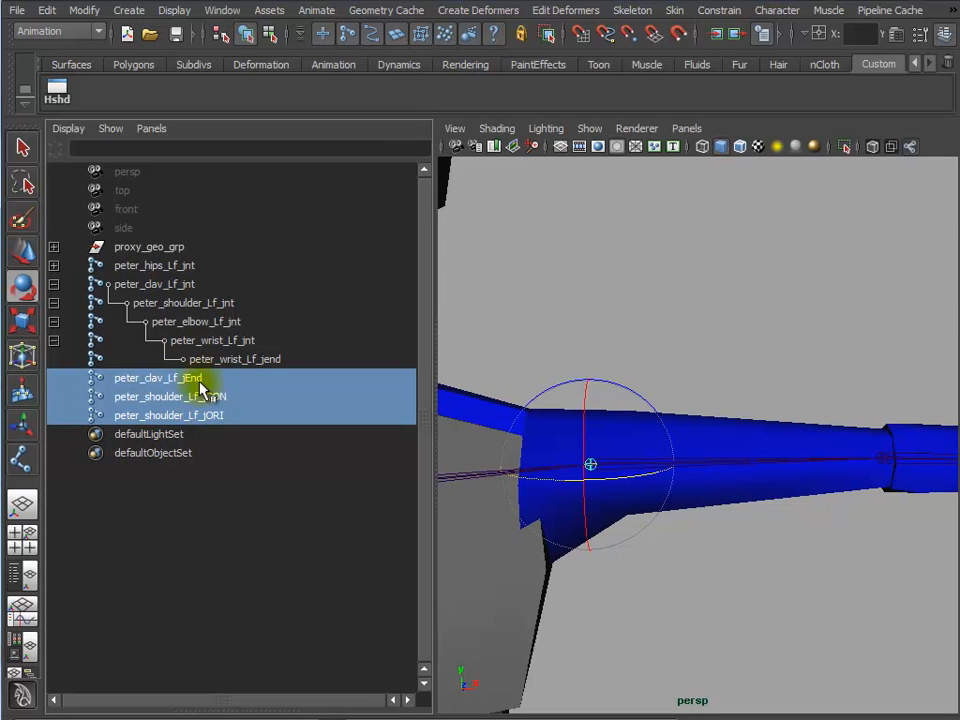
click(197, 303)
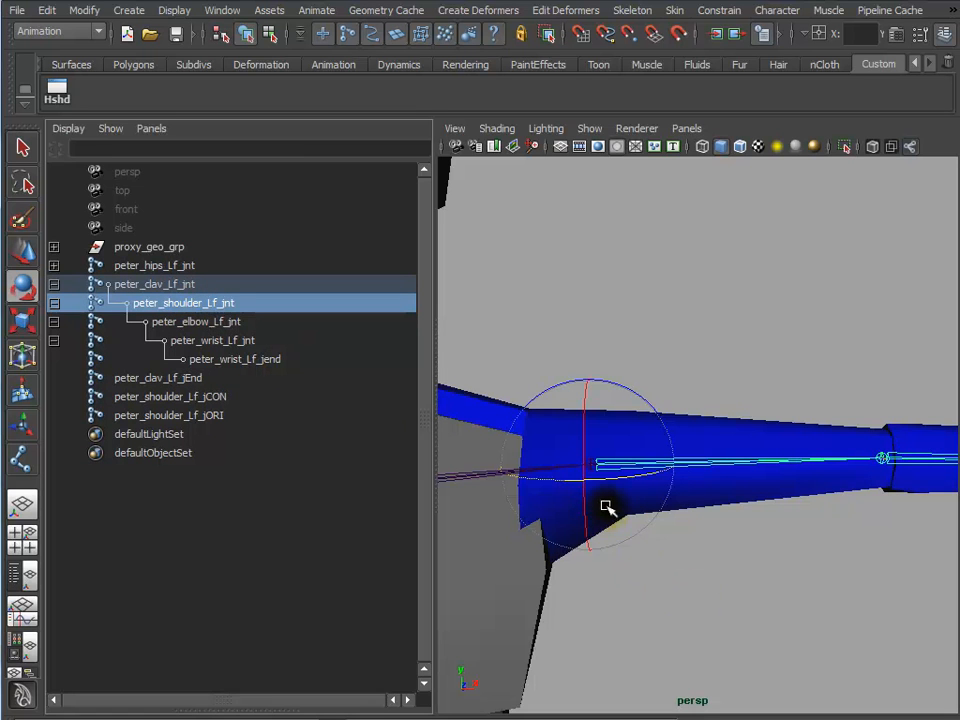
alt+right_drag(757, 572, 646, 546)
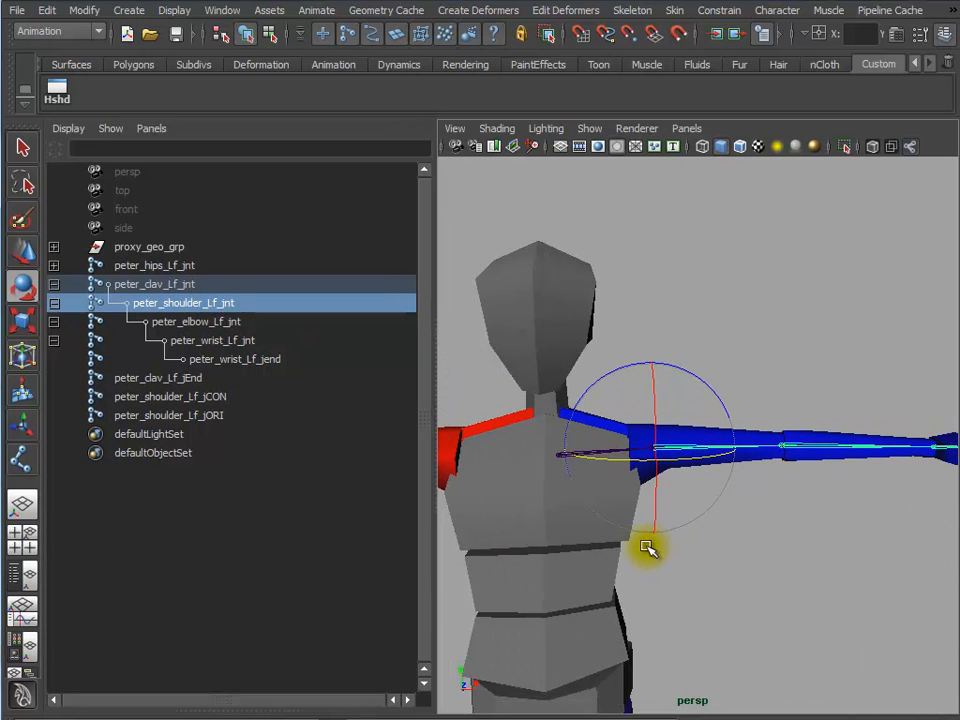
click(188, 284)
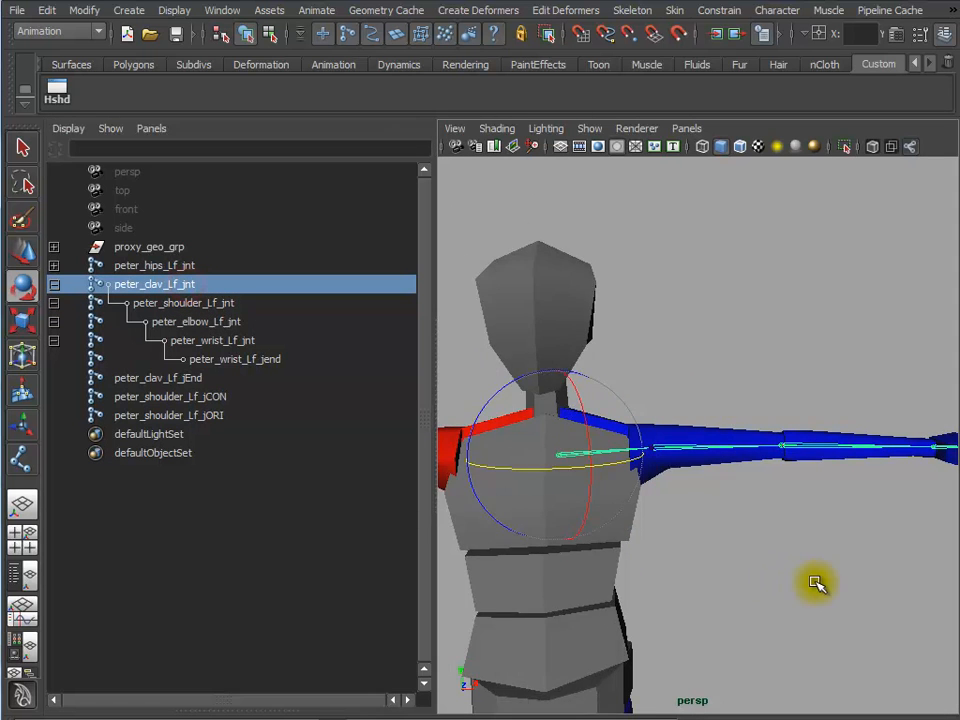
alt+right_drag(806, 584, 718, 568)
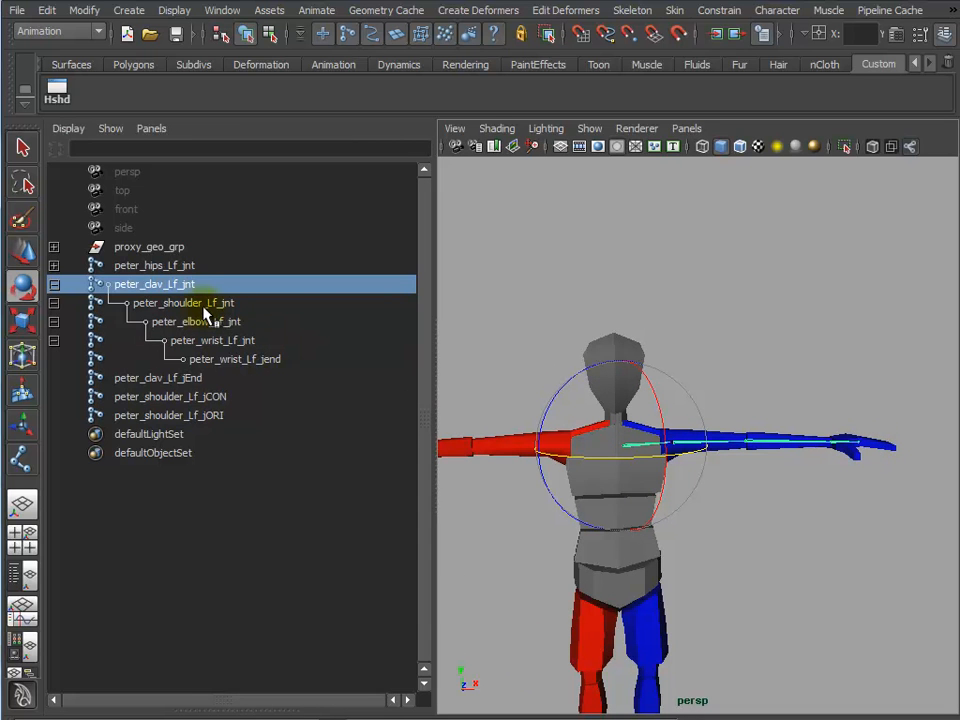
Unparent peter_shoulder_Lf_jnt with its arm chain from peter_clav_Lf_jnt to the top level of the Outliner
click(204, 303)
key(f)
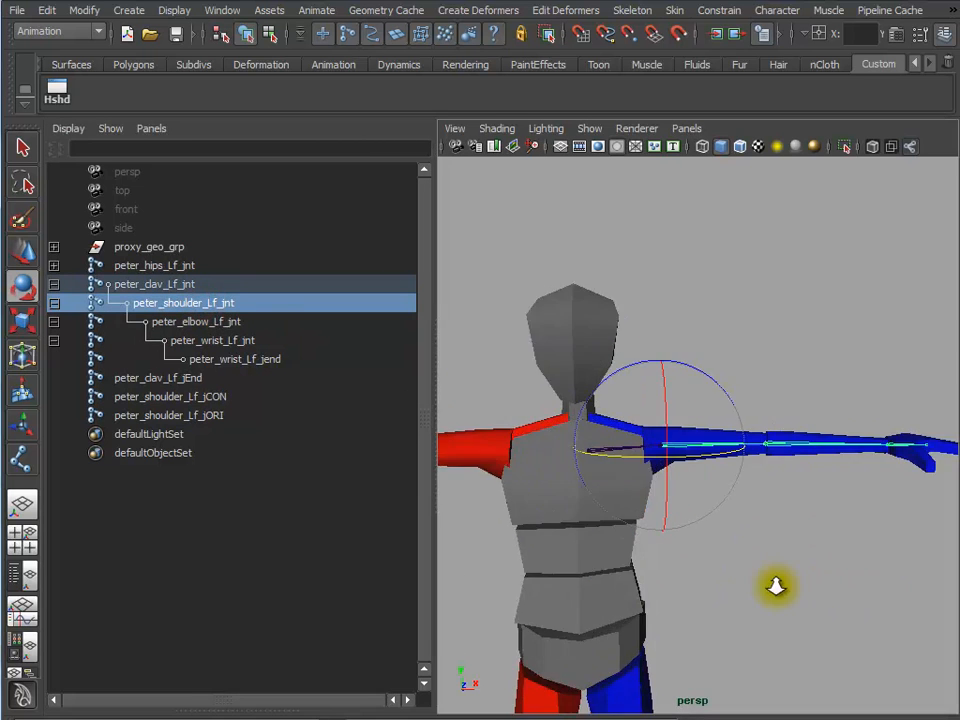
alt+right_drag(769, 591, 560, 552)
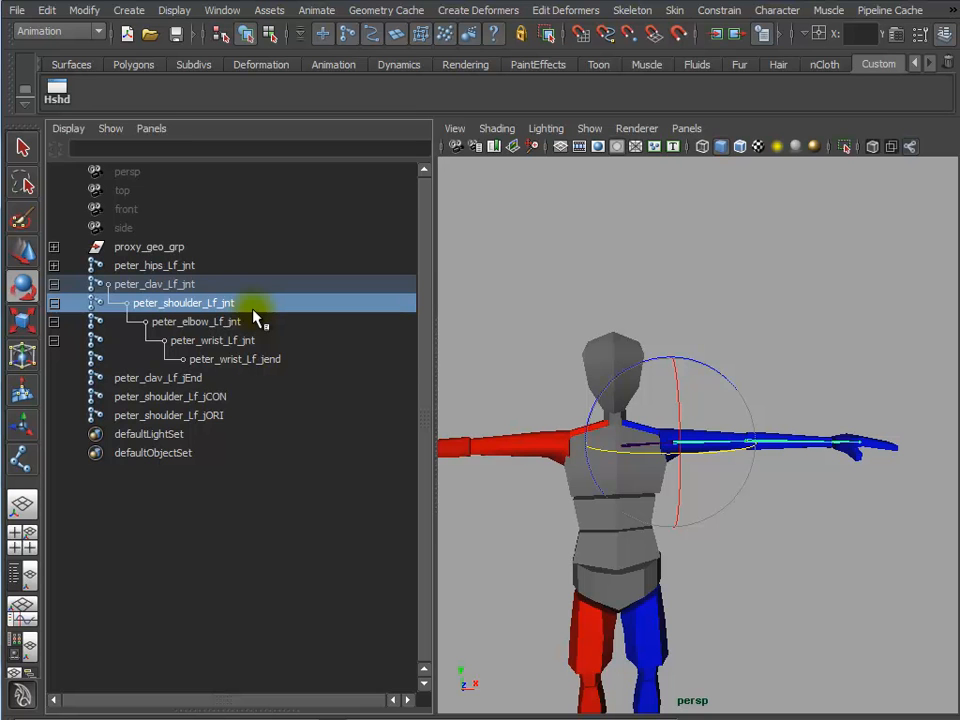
middle_drag(255, 318, 252, 311)
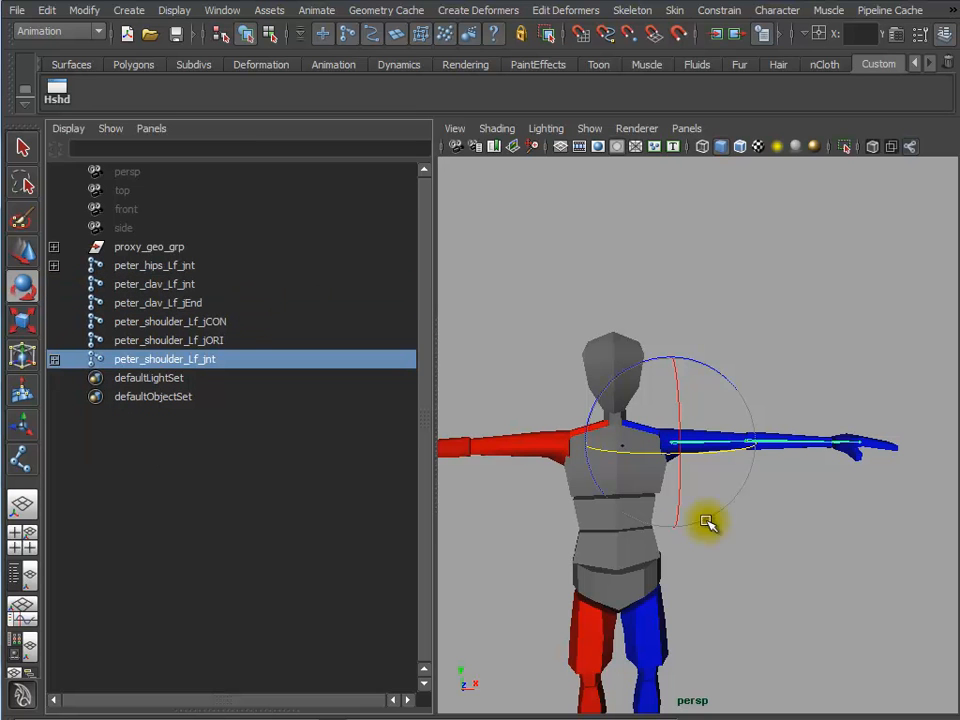
click(766, 543)
alt+right_drag(655, 541, 844, 561)
alt+middle_drag(772, 568, 925, 561)
click(716, 462)
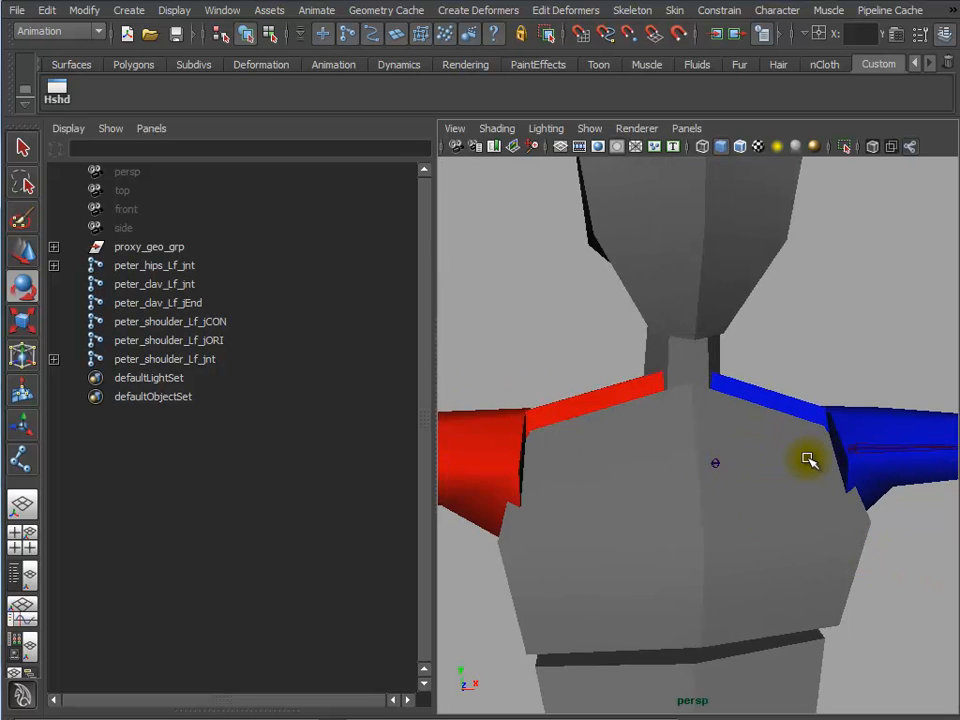
alt+right_drag(900, 553, 767, 544)
alt+middle_drag(808, 547, 737, 544)
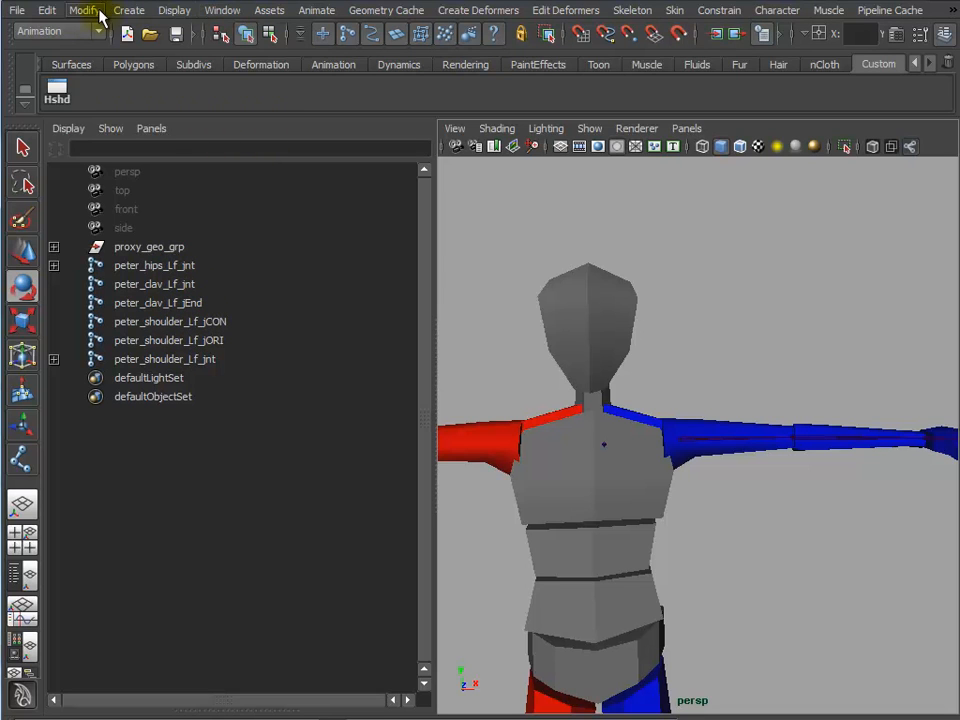
Open the Hypergraph Hierarchy window and frame the left clavicle and arm joint nodes in it
click(222, 12)
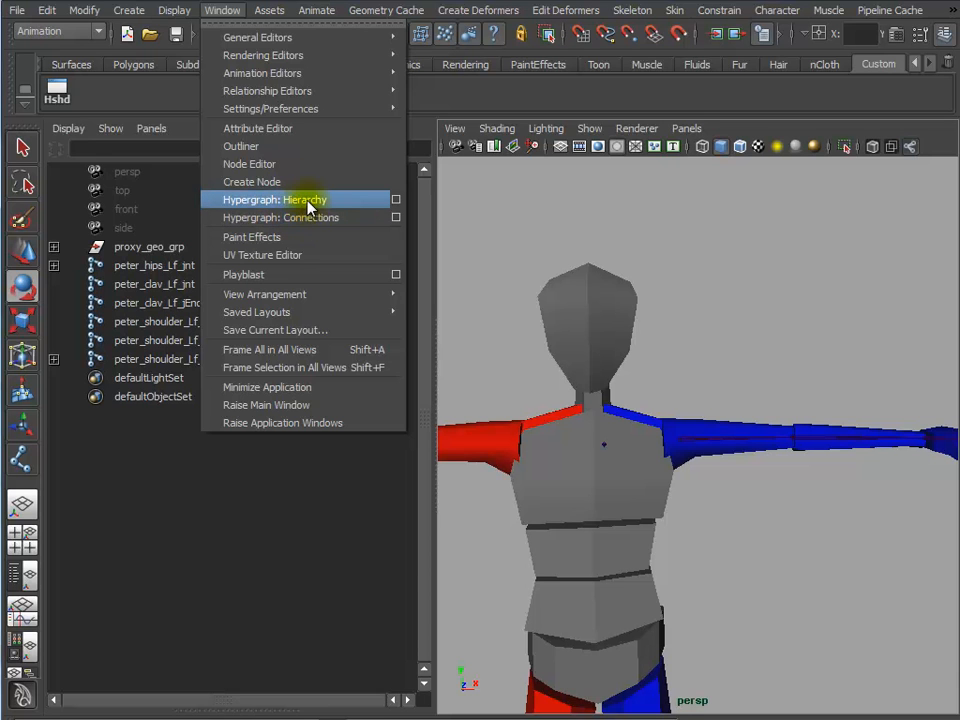
click(290, 200)
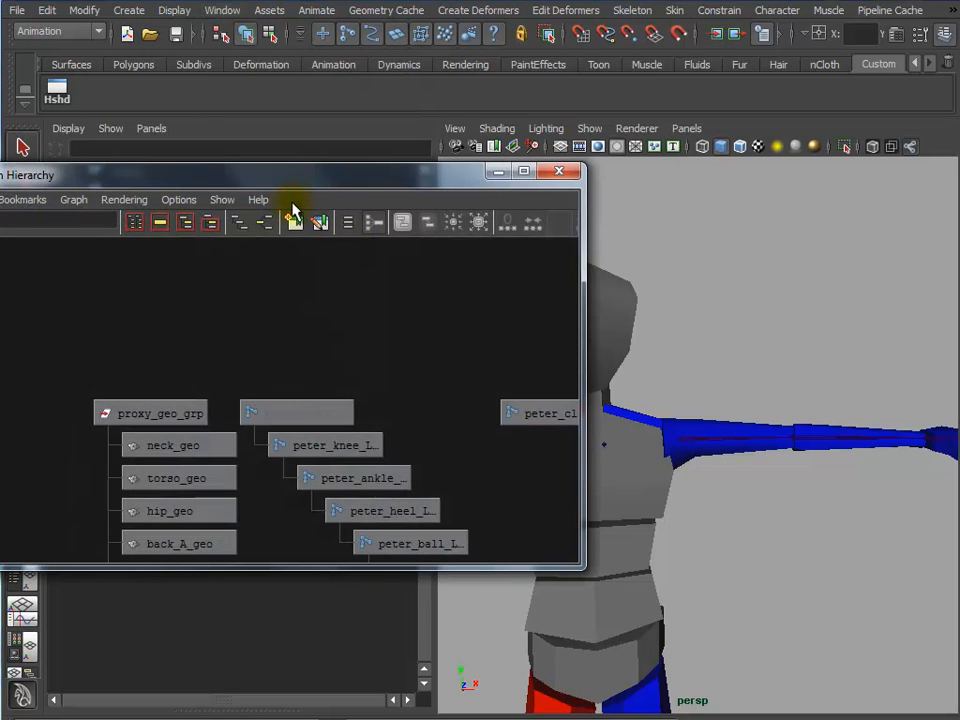
alt+middle_drag(376, 320, 217, 304)
alt+right_drag(329, 371, 70, 343)
alt+middle_drag(203, 372, 33, 367)
alt+right_drag(244, 388, 308, 389)
alt+middle_drag(268, 422, 149, 427)
alt+right_drag(136, 425, 209, 421)
alt+middle_drag(257, 303, 323, 303)
drag(242, 186, 581, 107)
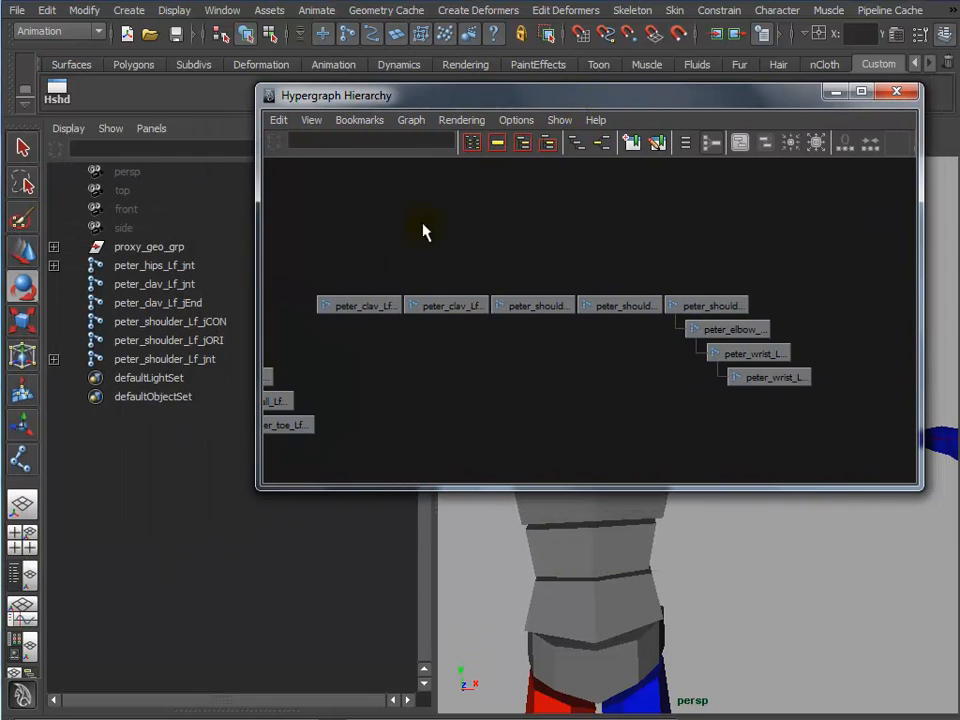
Check which Hypergraph nodes are the clavicle, jEnd, jCON, jORI and shoulder joints by selecting each one
click(345, 305)
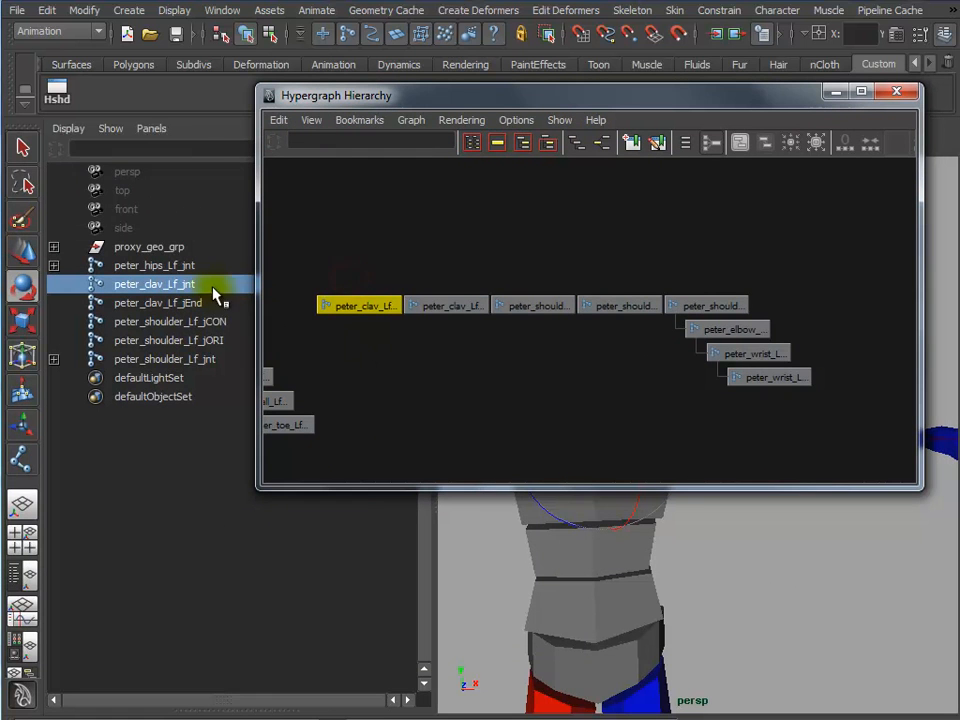
click(446, 305)
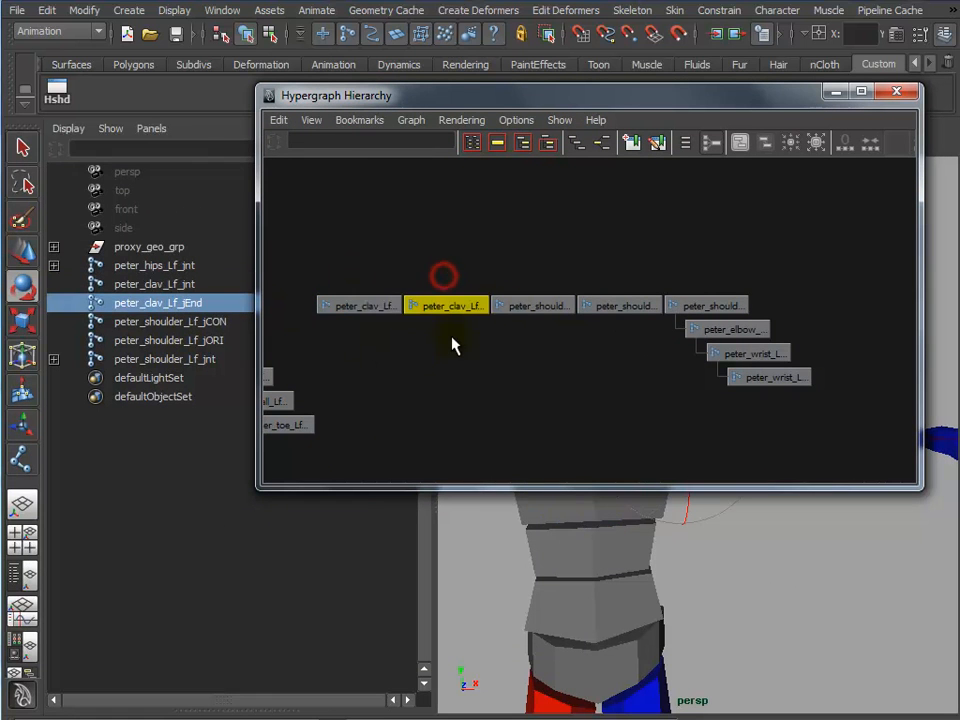
click(533, 305)
click(608, 305)
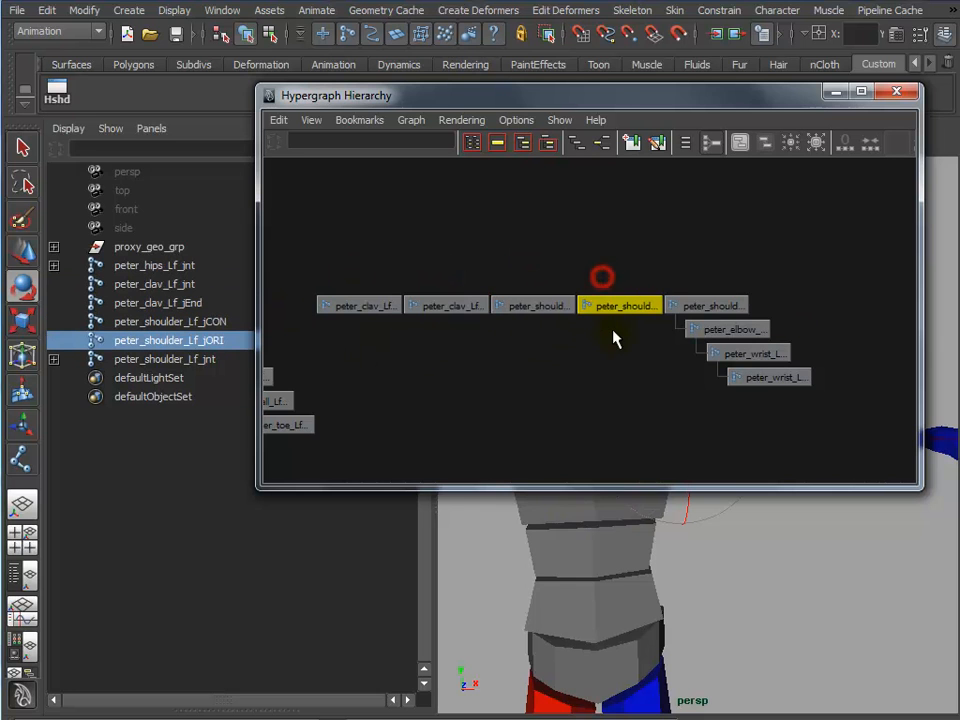
click(695, 306)
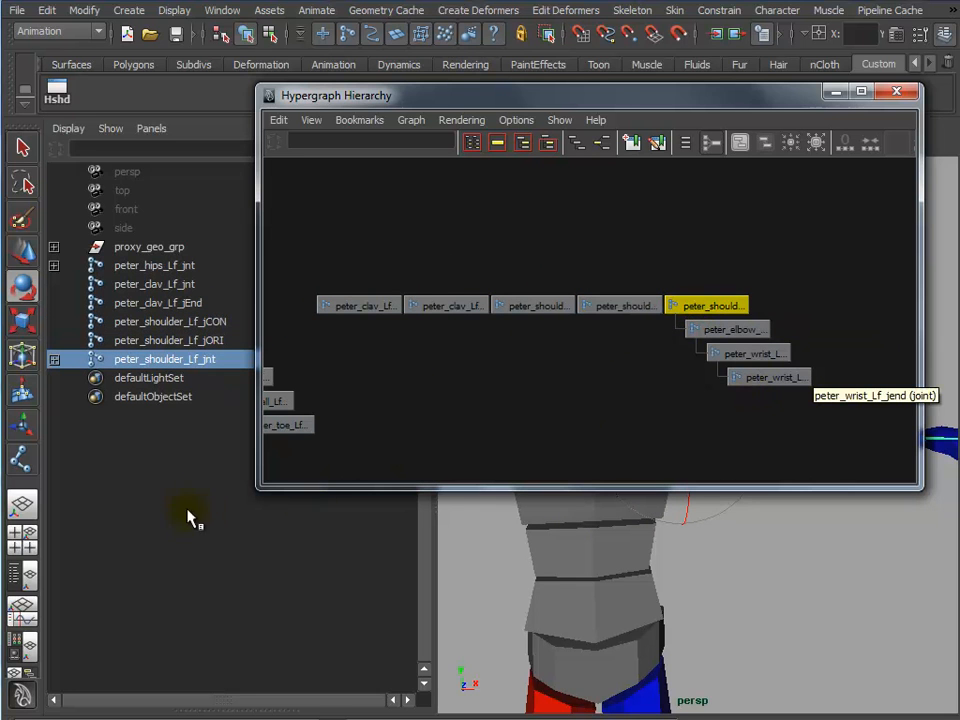
Switch to a single perspective view framed on the left arm, with an enlarged Hypergraph window placed above the arm
drag(457, 99, 533, 198)
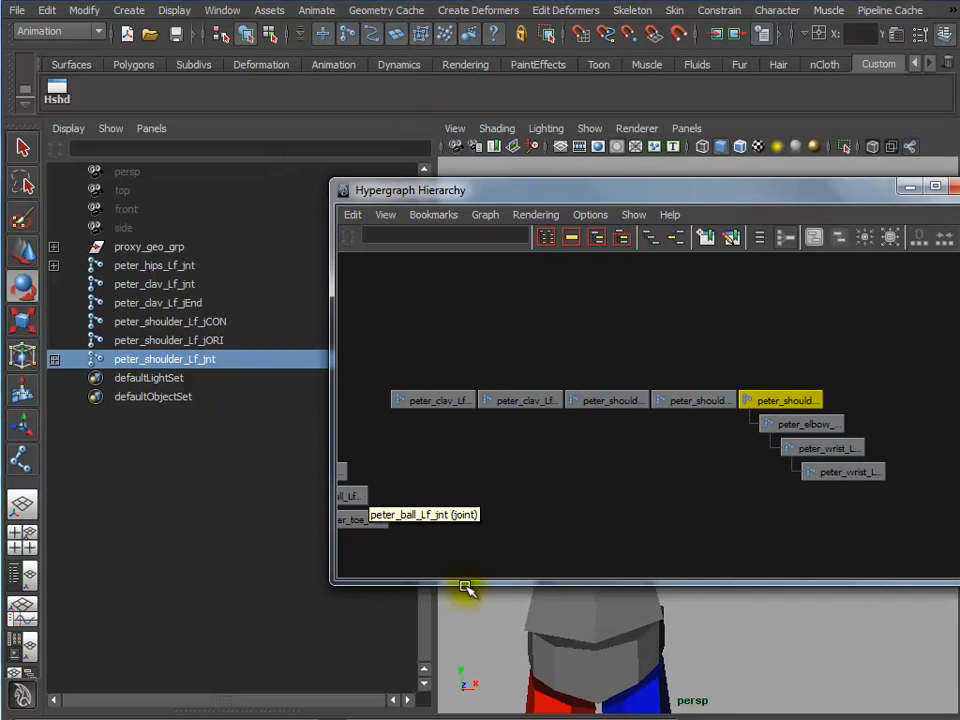
click(18, 505)
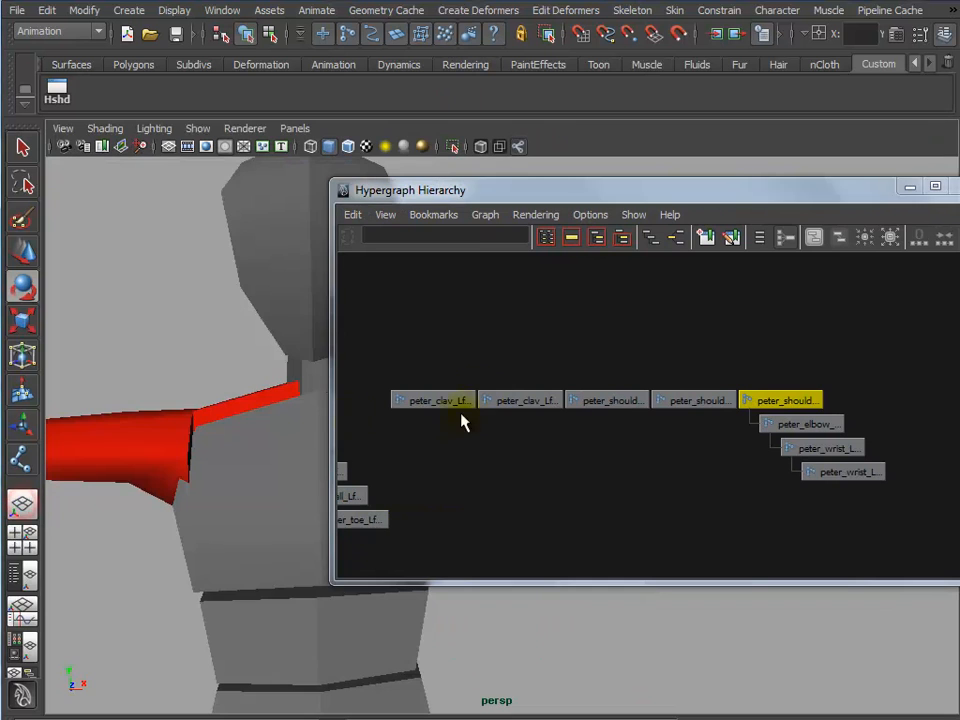
drag(480, 196, 418, 102)
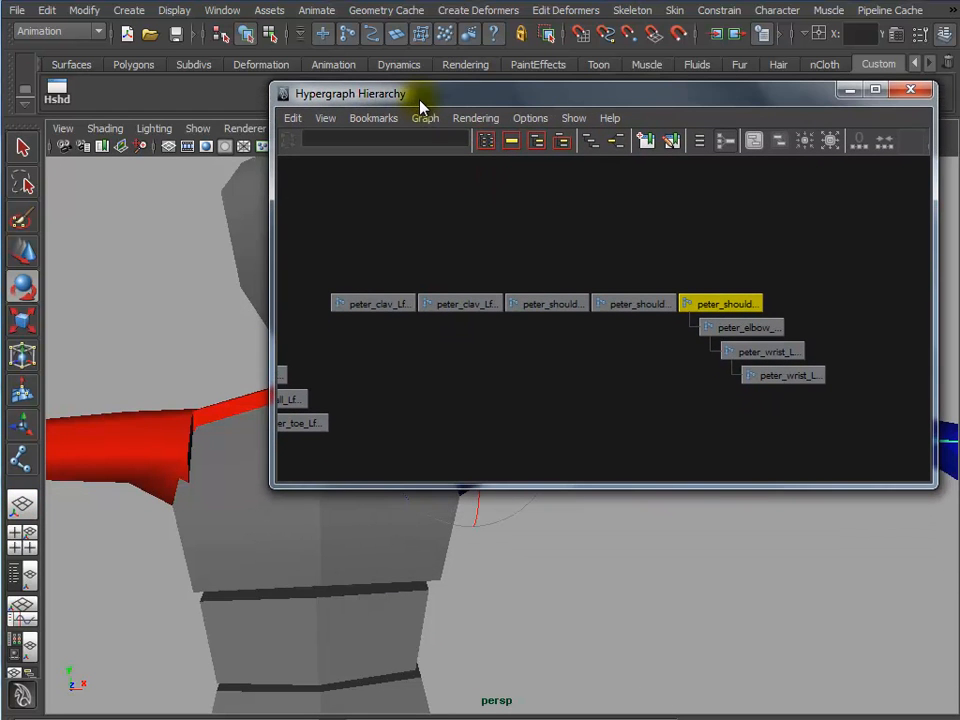
alt+drag(476, 624, 375, 681)
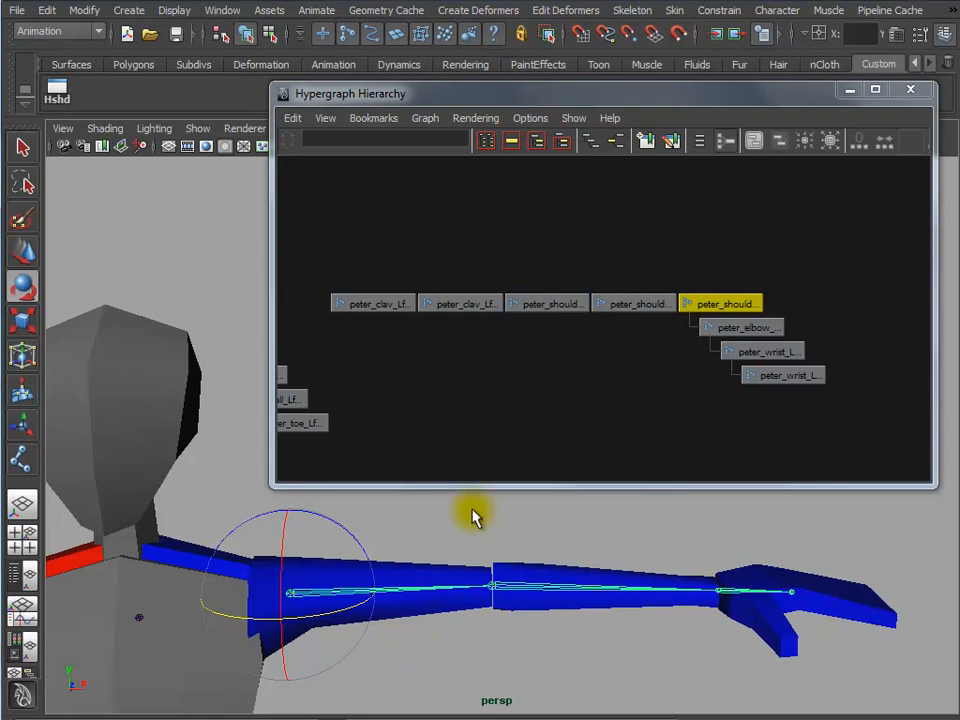
drag(426, 94, 385, 24)
drag(639, 414, 649, 525)
alt+right_drag(516, 436, 580, 430)
alt+middle_drag(414, 343, 495, 372)
Parent peter_clav_Lf_jEnd under peter_clav_Lf_jnt in the Hypergraph
click(354, 251)
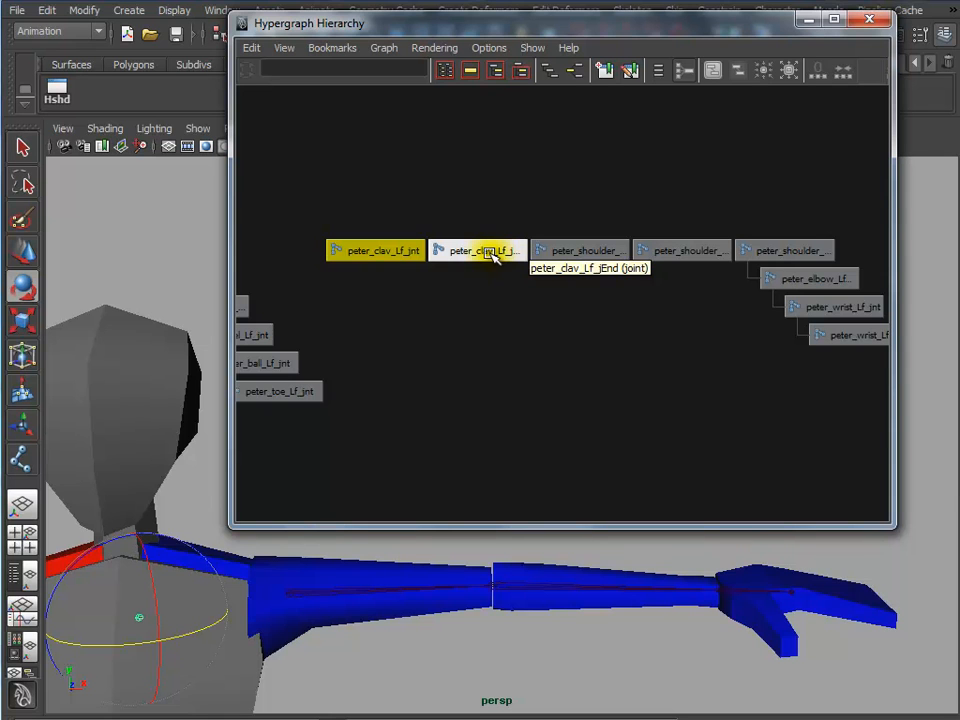
middle_drag(491, 262, 392, 258)
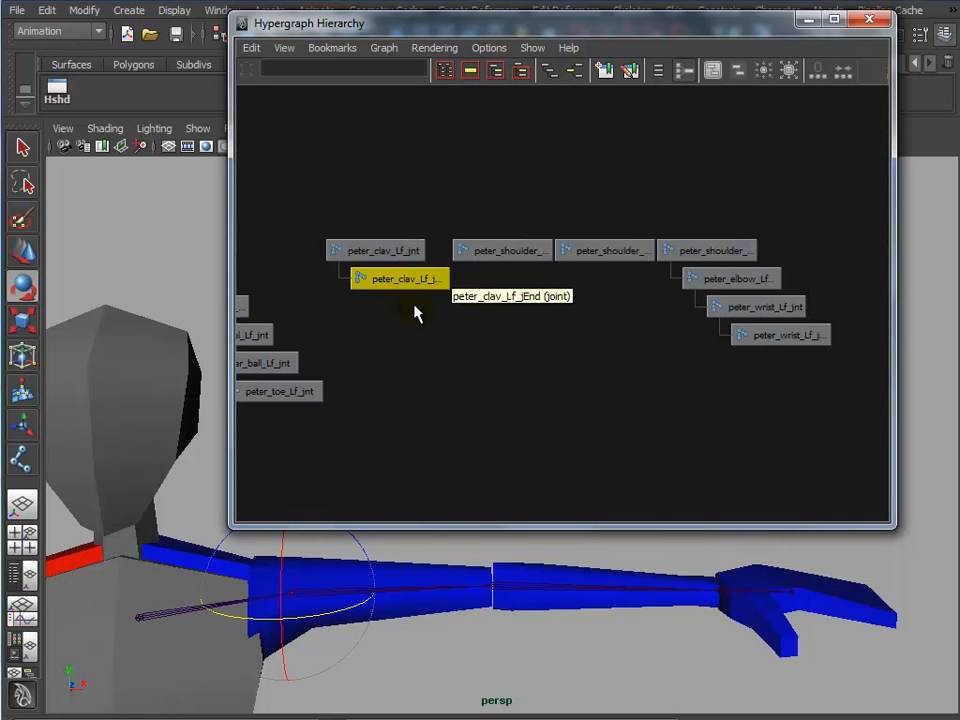
click(401, 246)
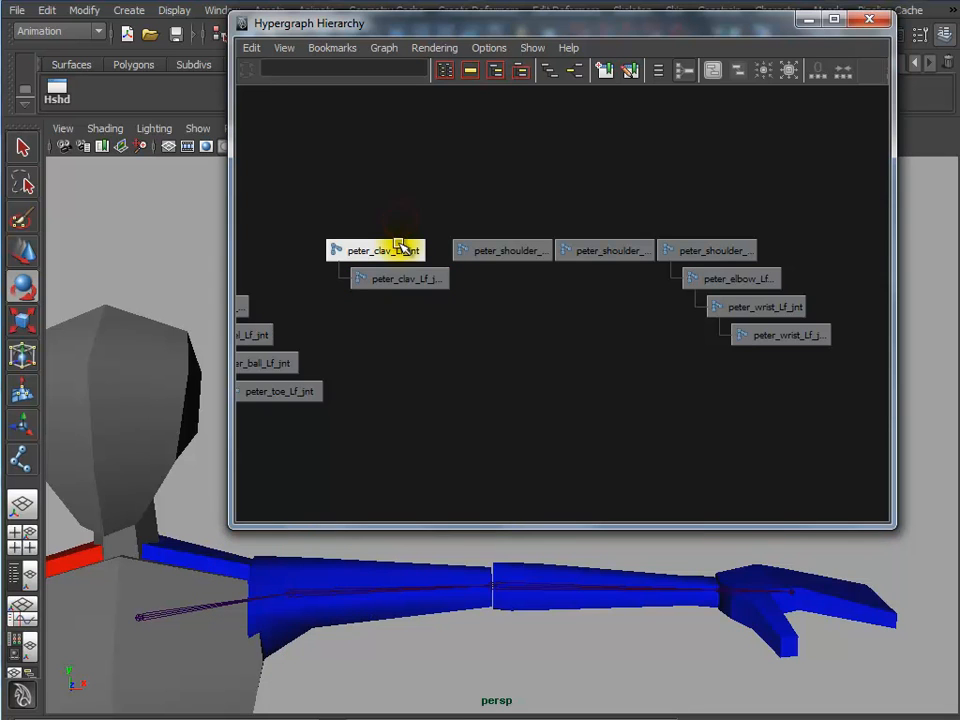
click(229, 605)
click(409, 292)
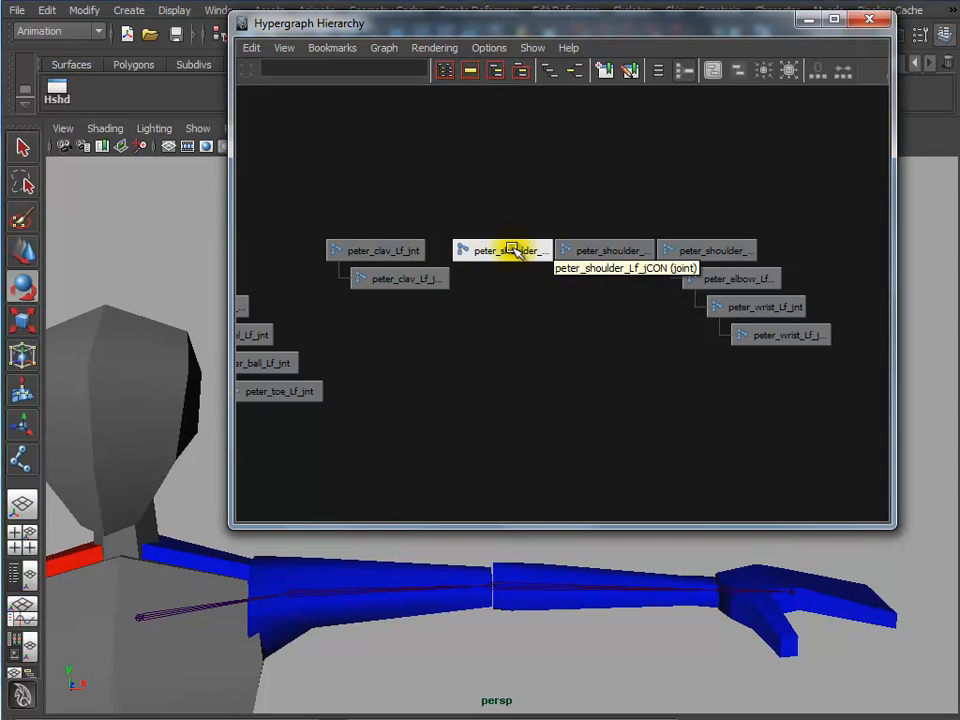
Parent peter_shoulder_Lf_jORI under peter_clav_Lf_jEnd in the Hypergraph
click(596, 252)
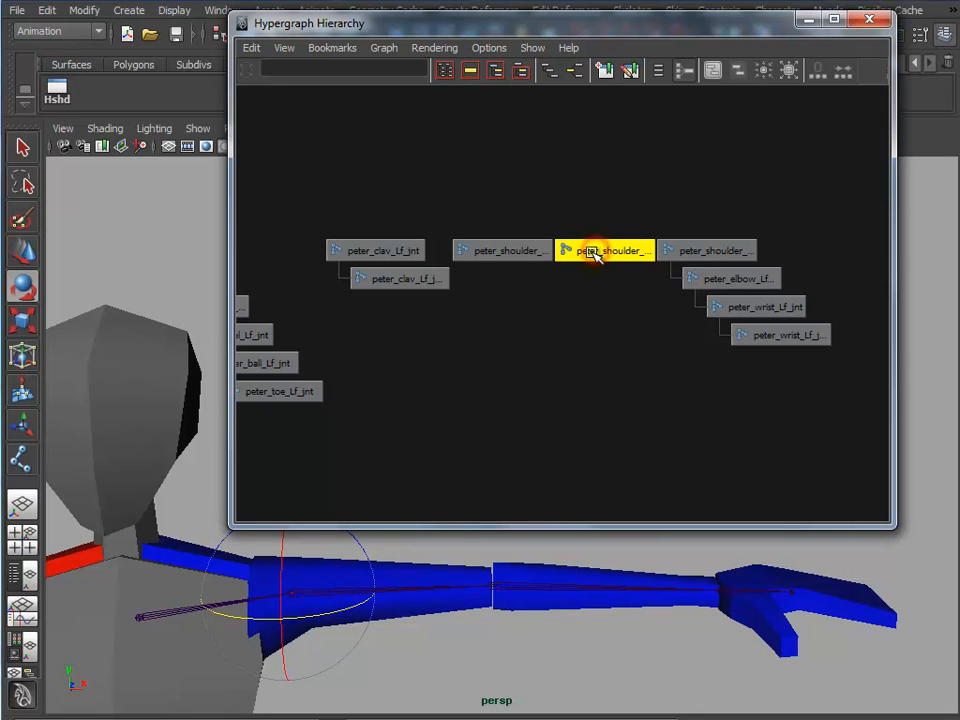
middle_drag(401, 288, 405, 282)
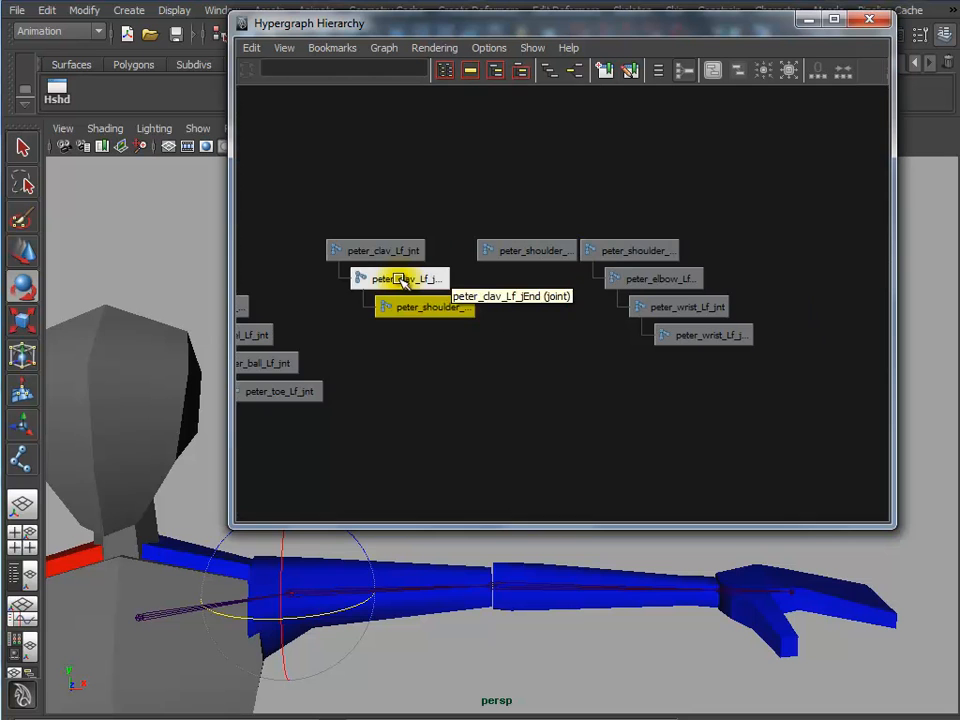
Rotate peter_clav_Lf_jnt as a test, check its end and orient joints by selecting them, and undo the rotation
click(400, 252)
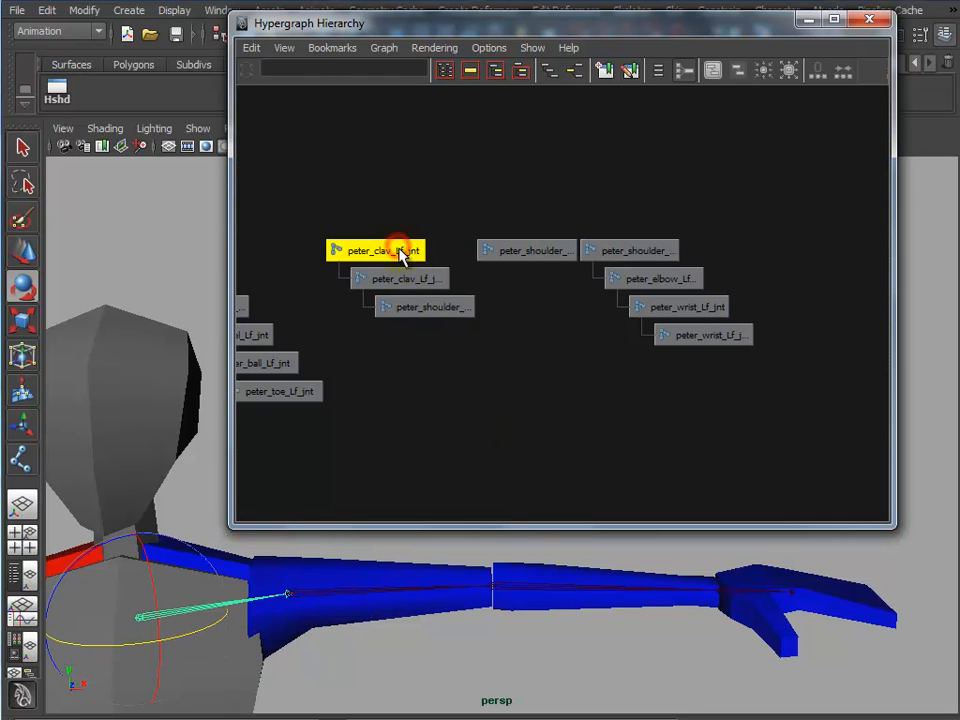
drag(90, 546, 2, 546)
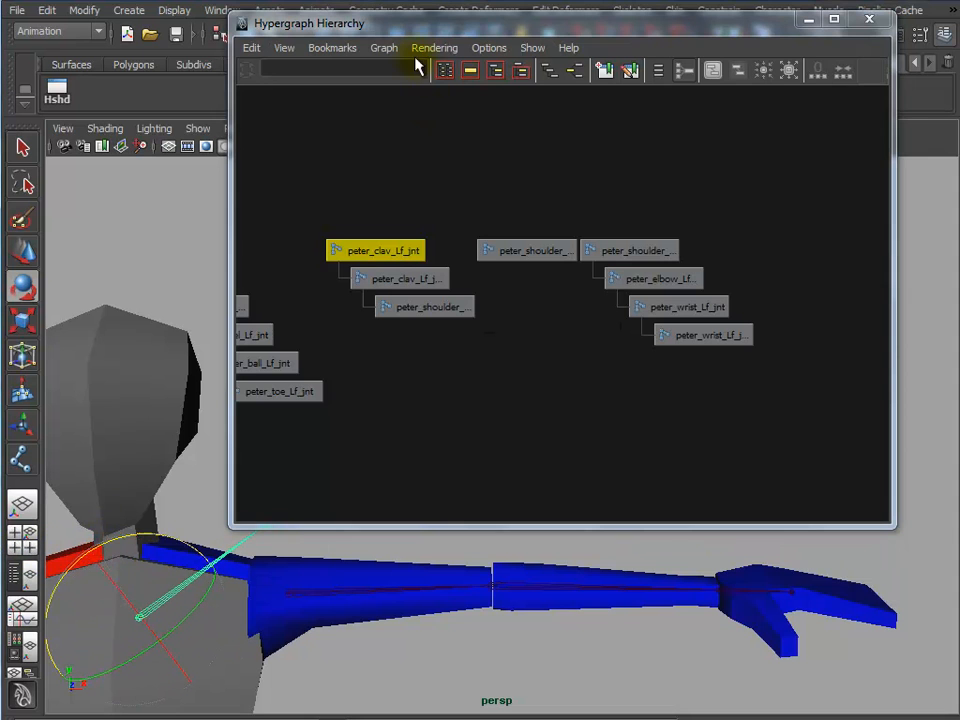
drag(428, 24, 641, 9)
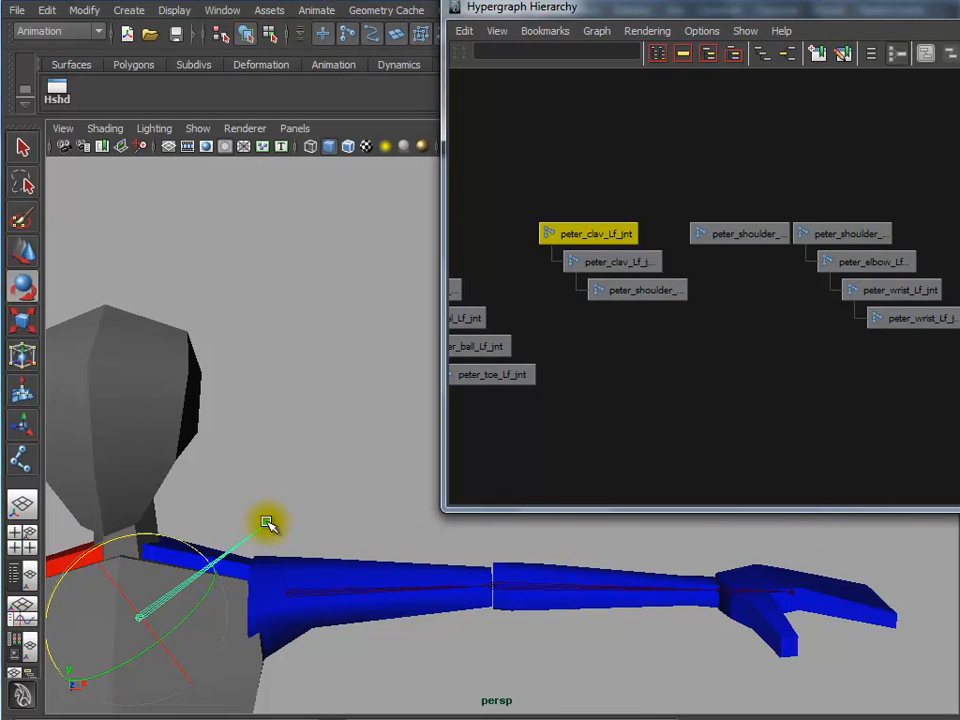
click(637, 265)
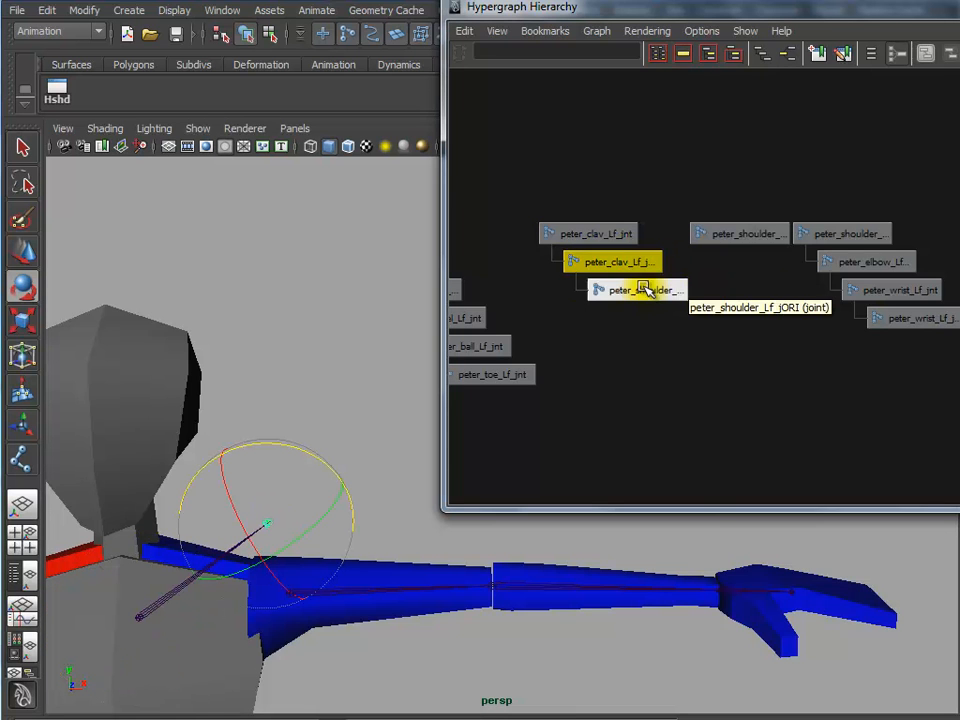
click(646, 291)
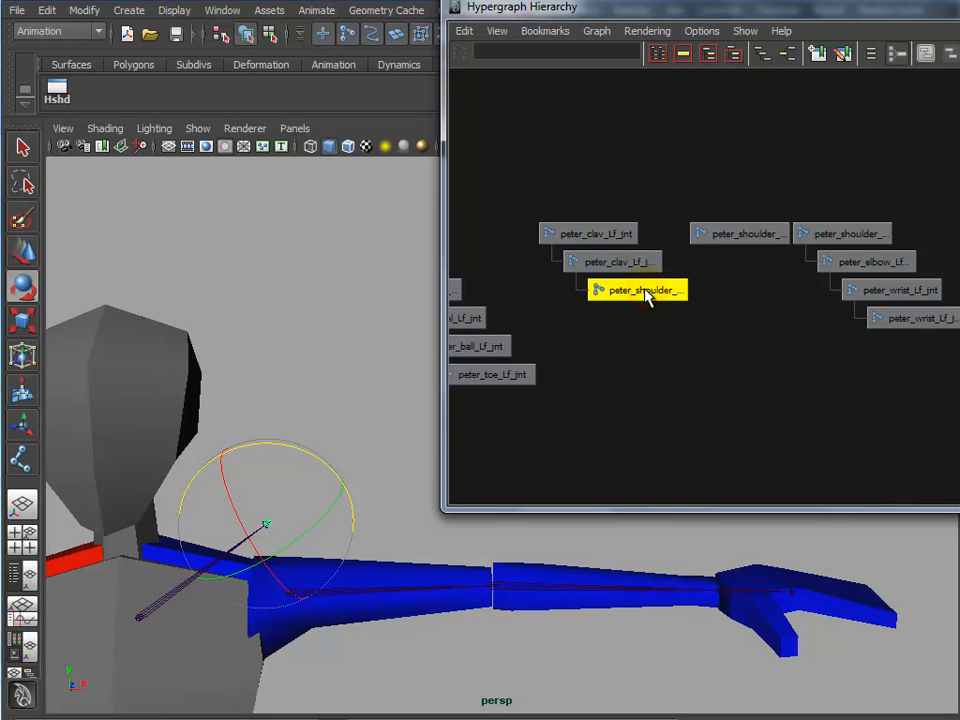
click(643, 263)
click(645, 284)
click(645, 261)
click(610, 233)
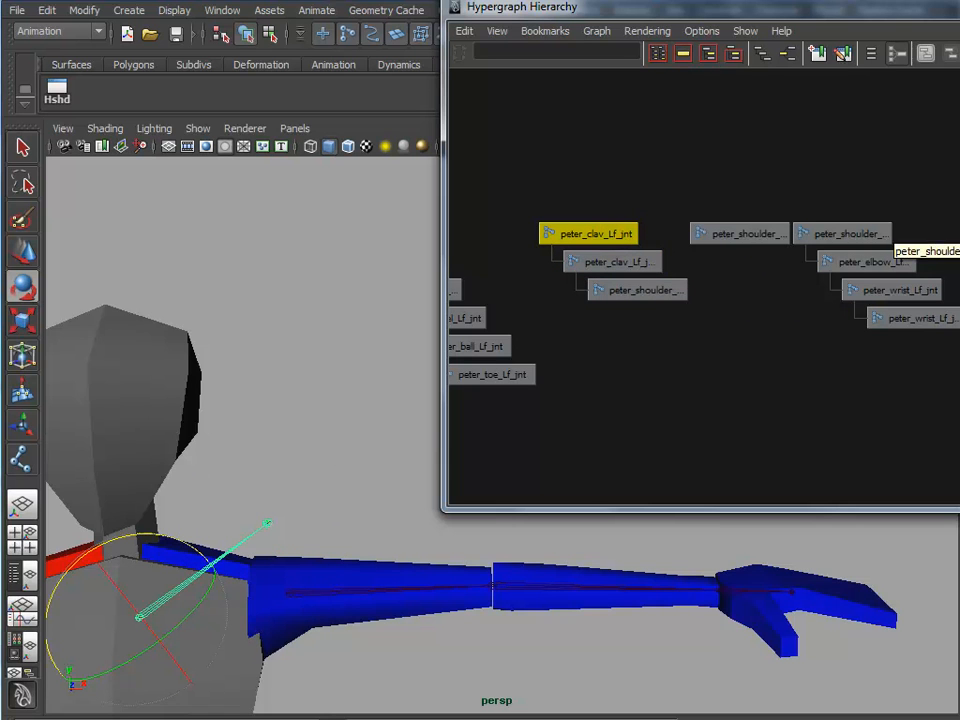
key(ctrl+z)
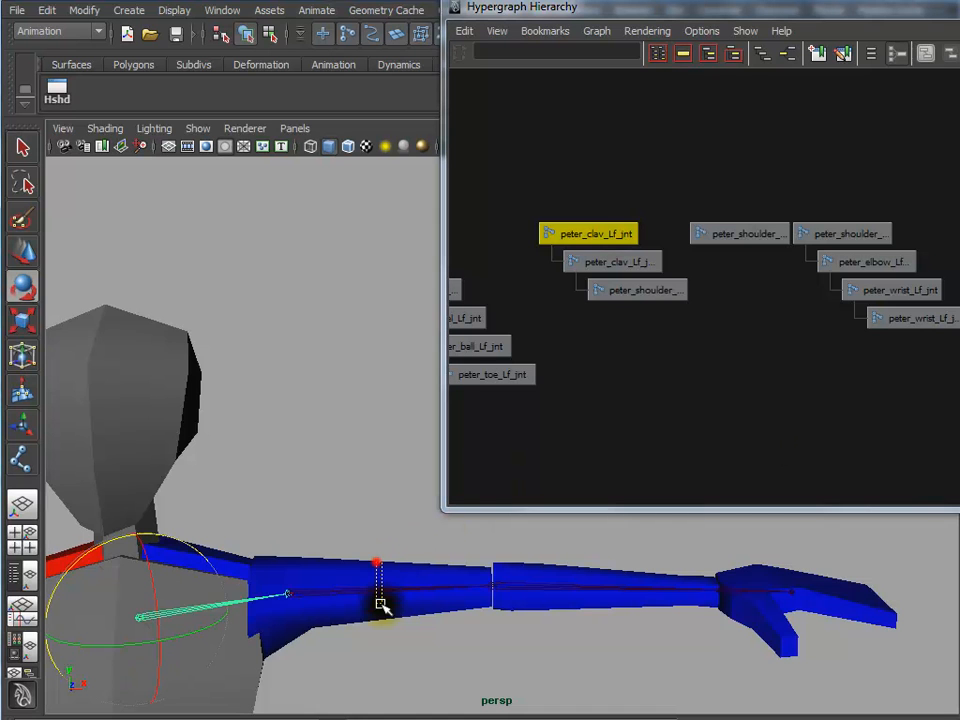
Try parenting peter_shoulder_Lf_jnt under peter_shoulder_Lf_jCON in the Hypergraph and undo it
click(379, 596)
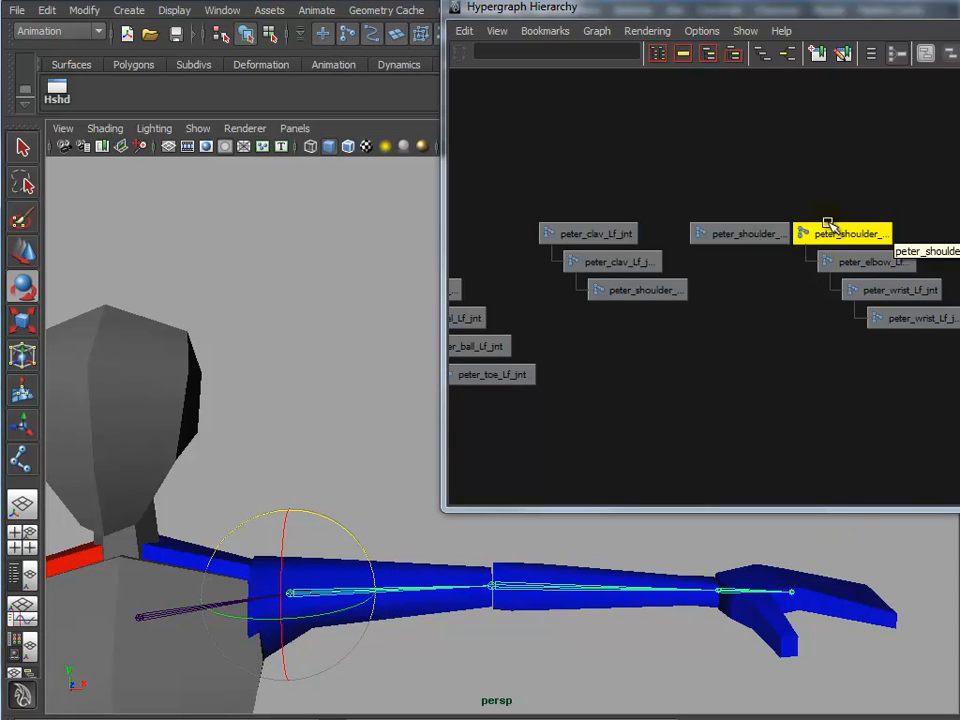
click(840, 199)
click(842, 233)
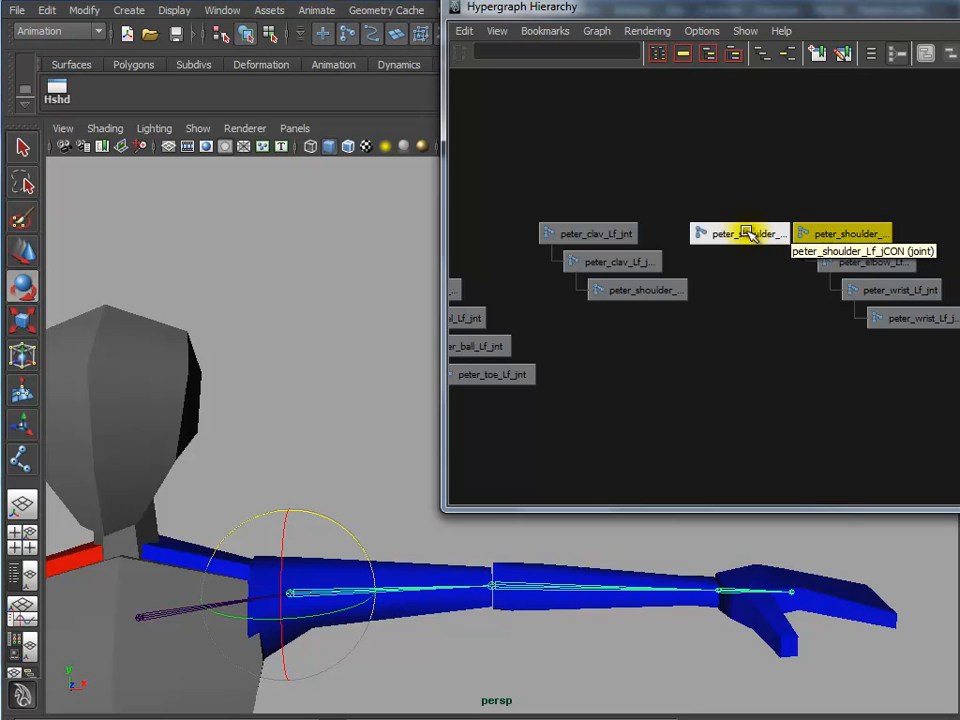
click(739, 200)
click(741, 233)
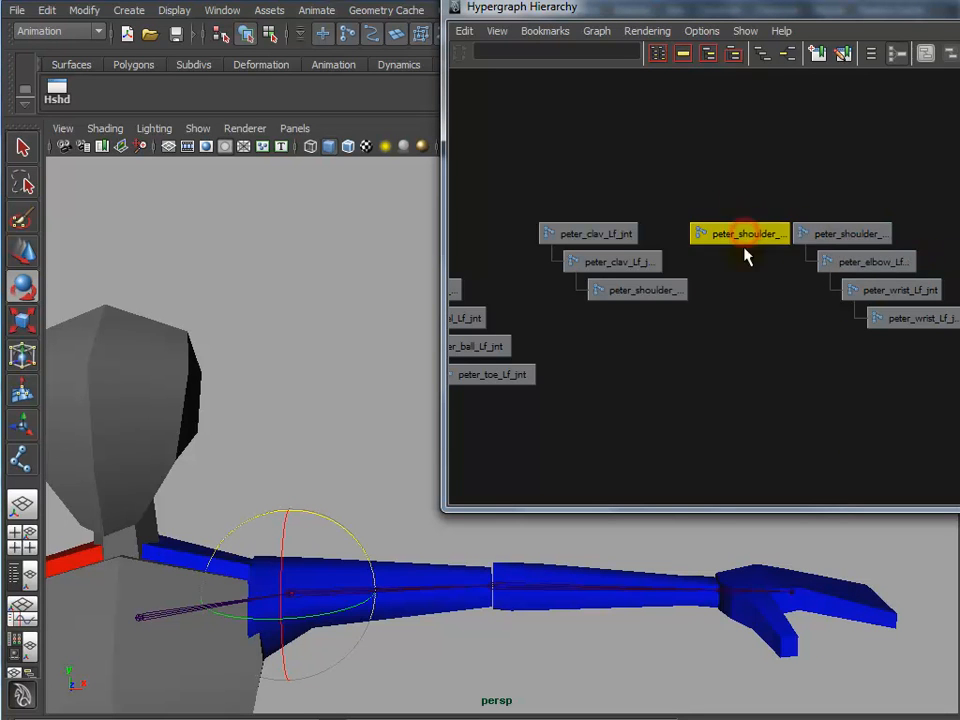
click(840, 233)
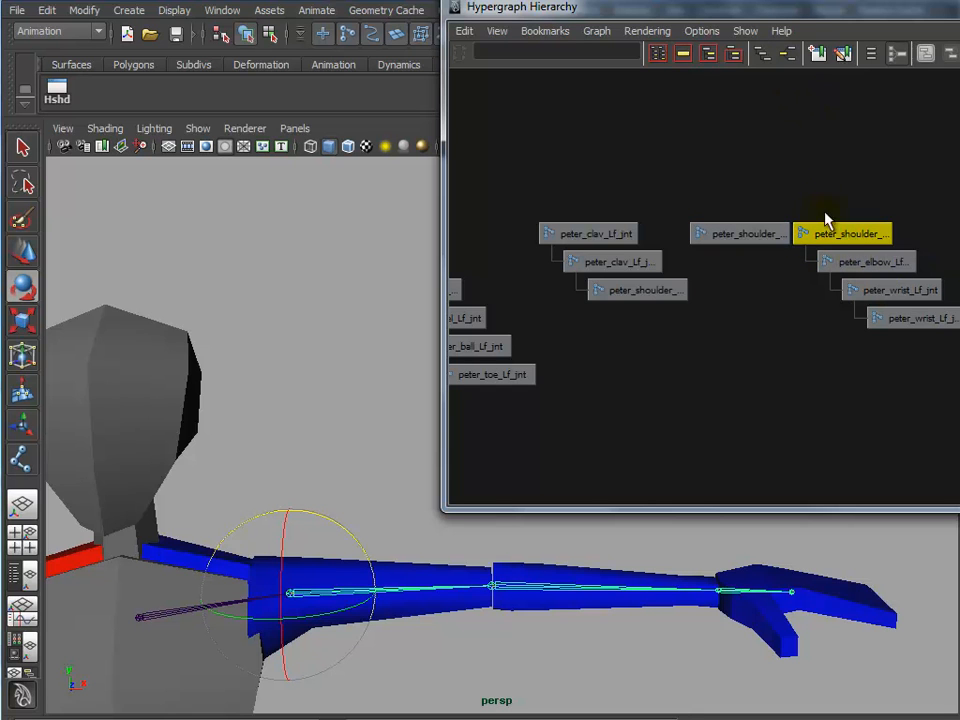
click(843, 235)
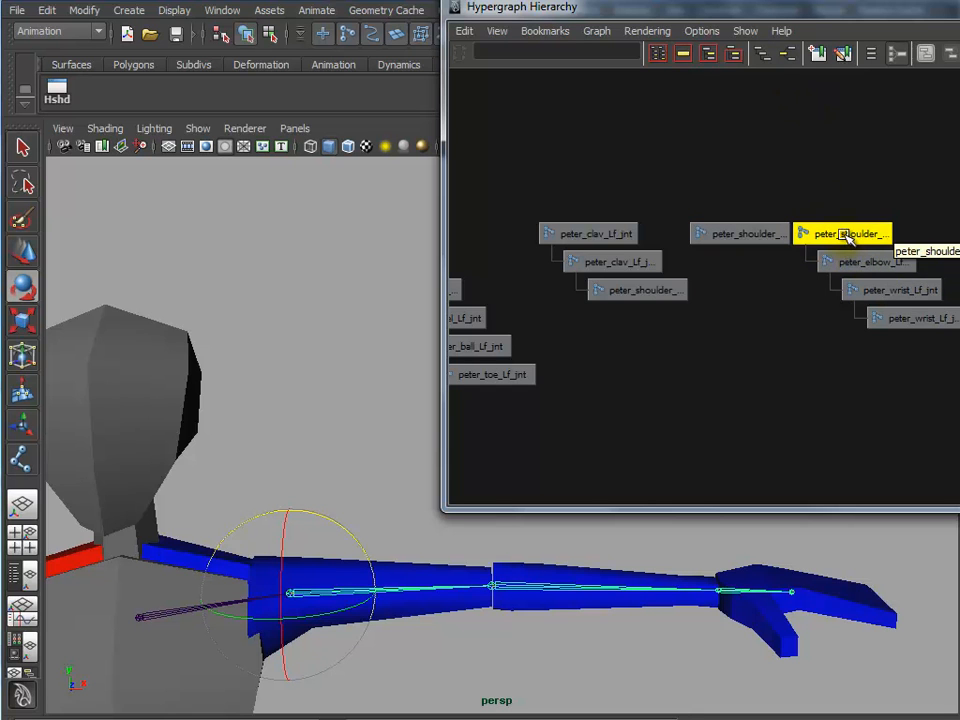
middle_drag(845, 235, 758, 236)
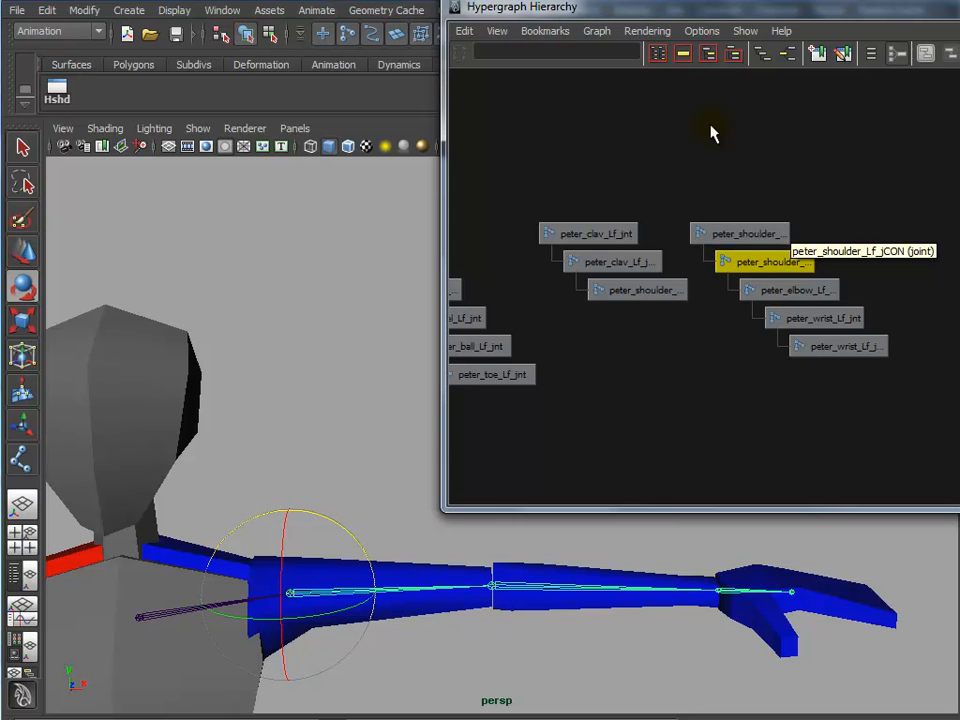
drag(692, 15, 533, 12)
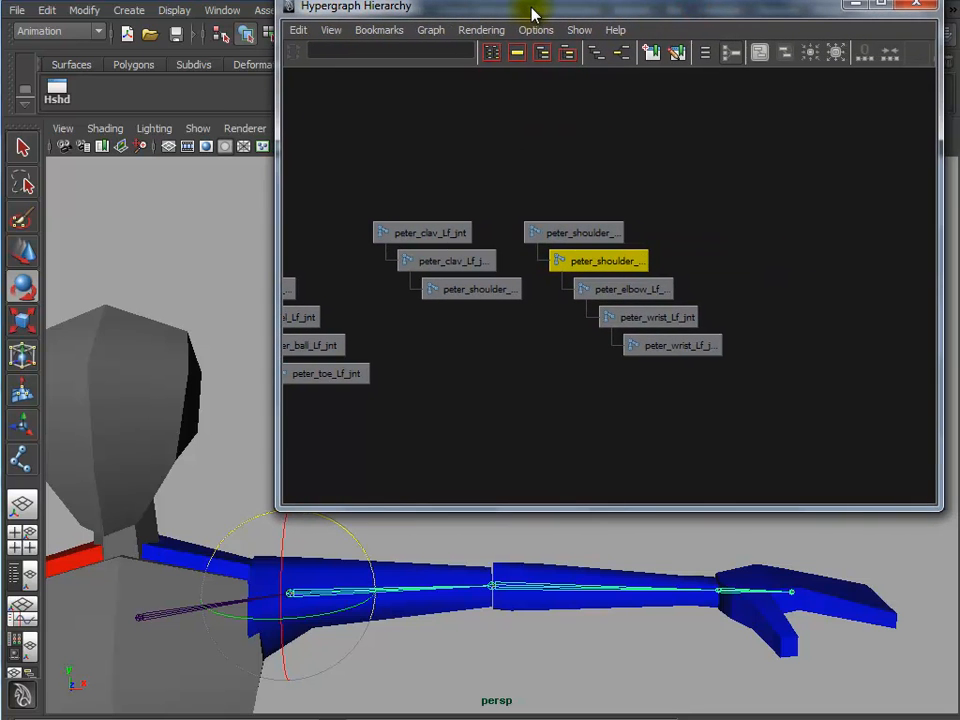
key(ctrl+z)
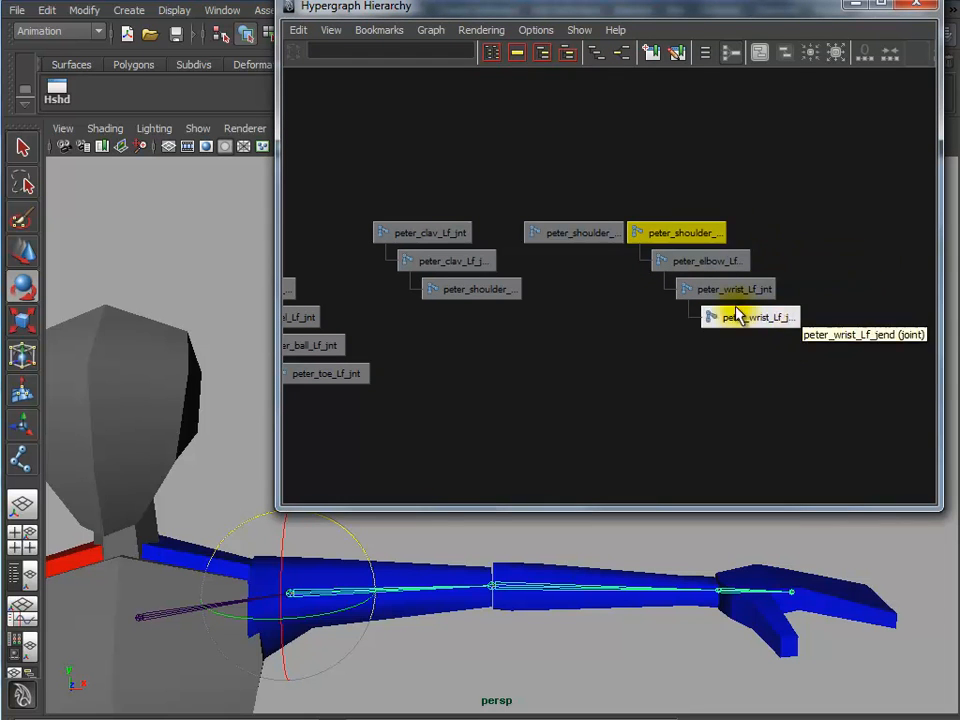
Parent peter_shoulder_Lf_jnt under peter_shoulder_Lf_jCON in the Hypergraph and clear the selection
click(681, 426)
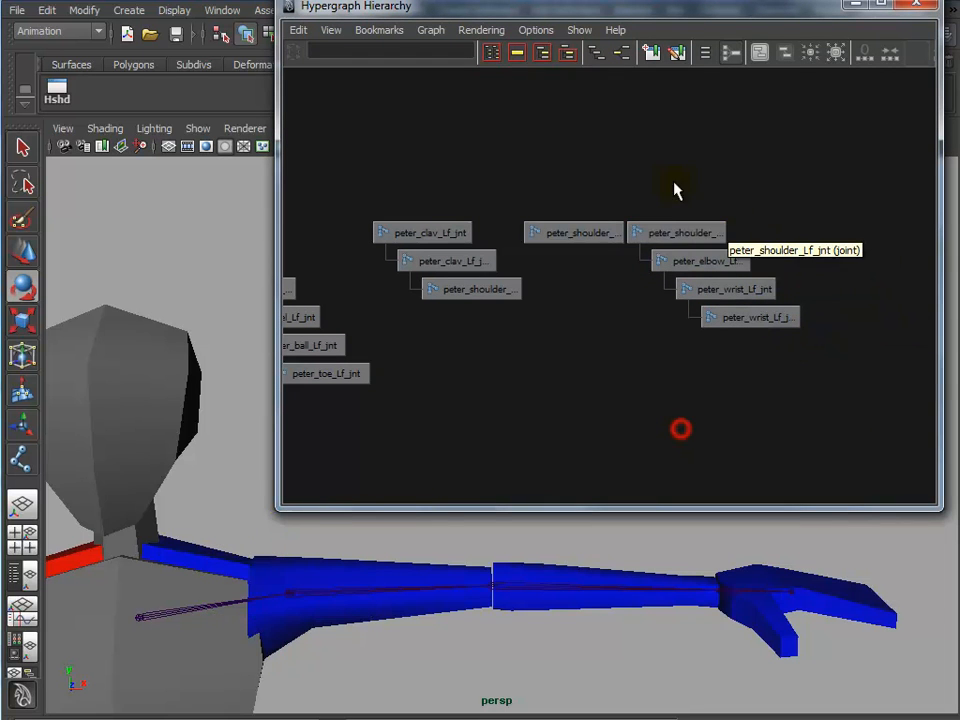
click(681, 233)
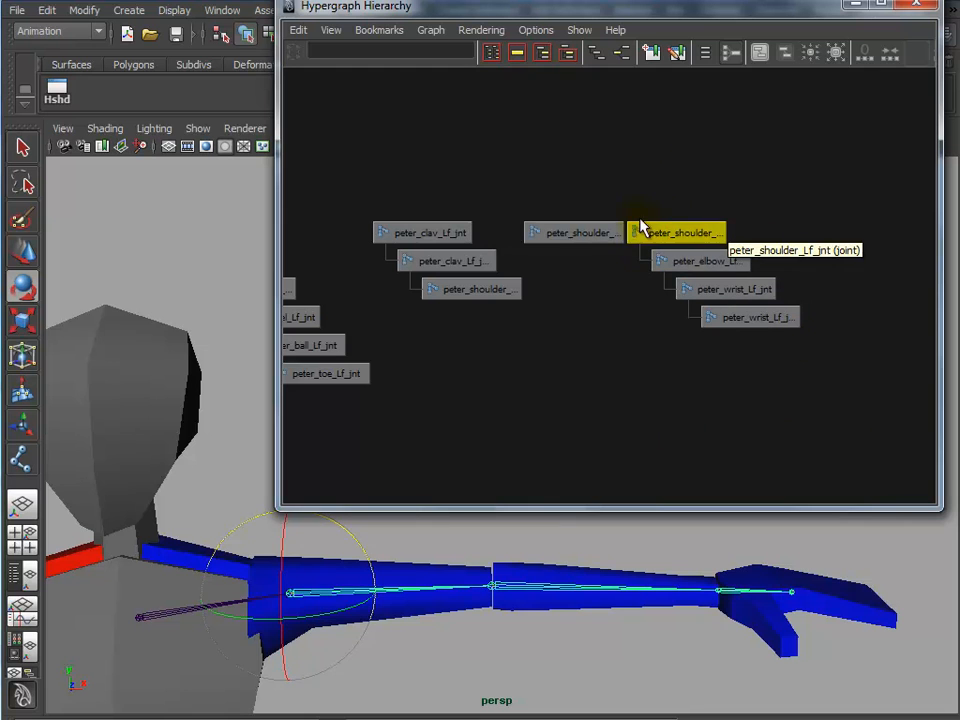
middle_drag(655, 233, 640, 250)
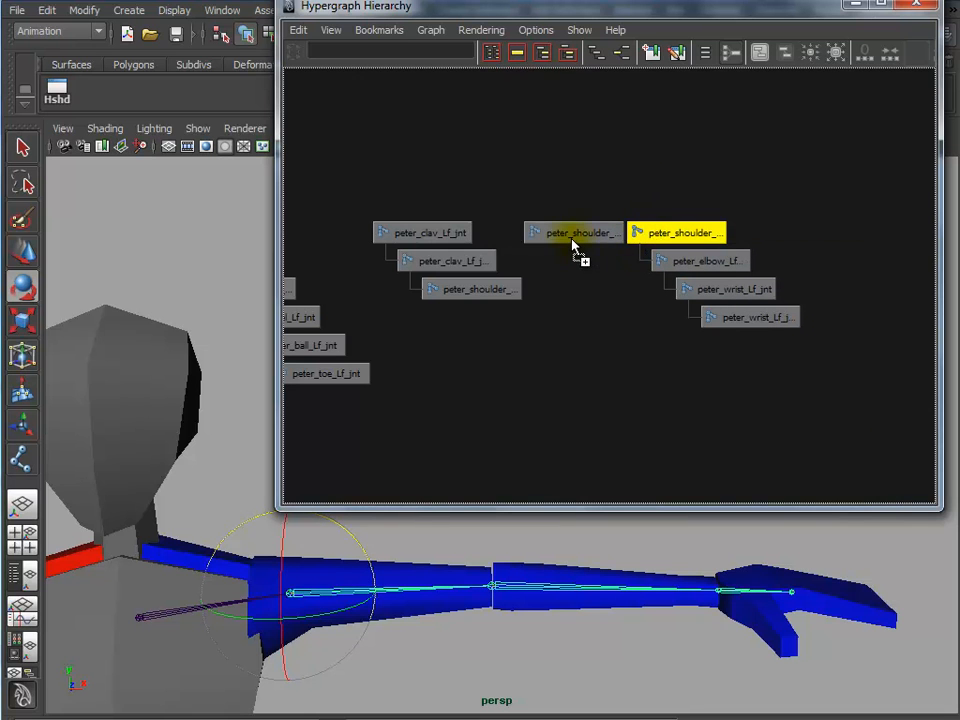
middle_drag(575, 245, 578, 241)
click(638, 178)
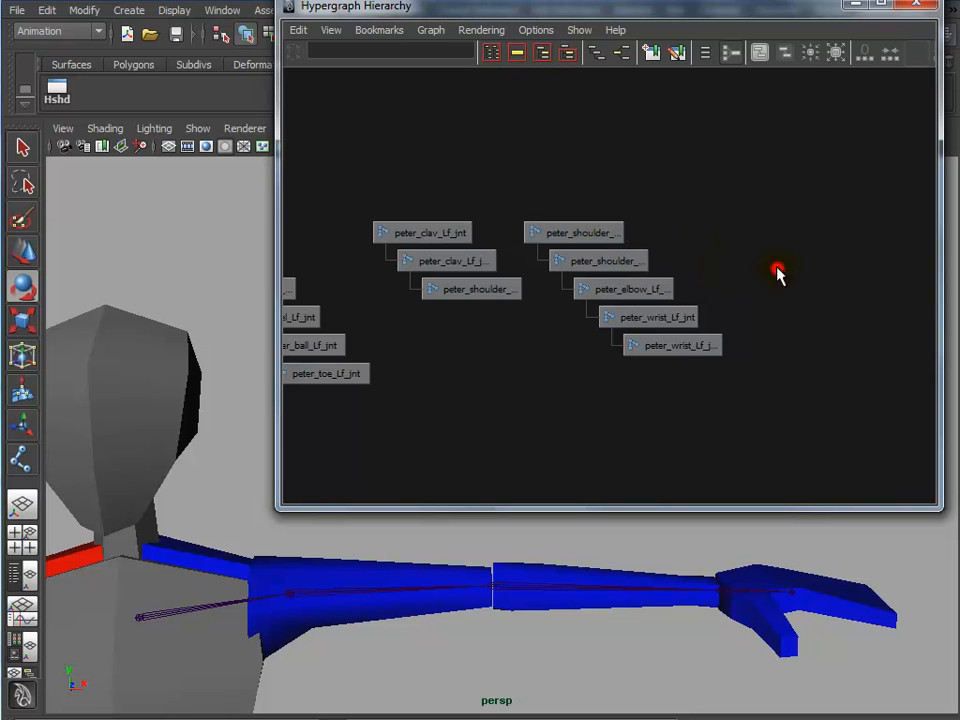
click(778, 273)
Move peter_shoulder_Lf_jCON downward to test that the arm chain follows, and undo the move
click(548, 245)
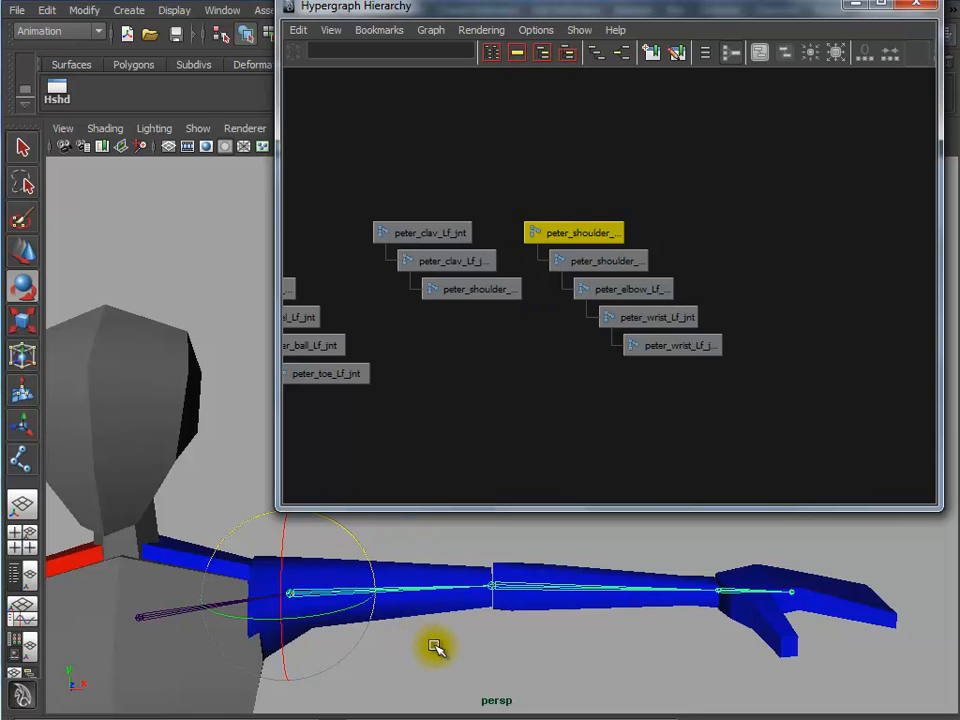
key(w)
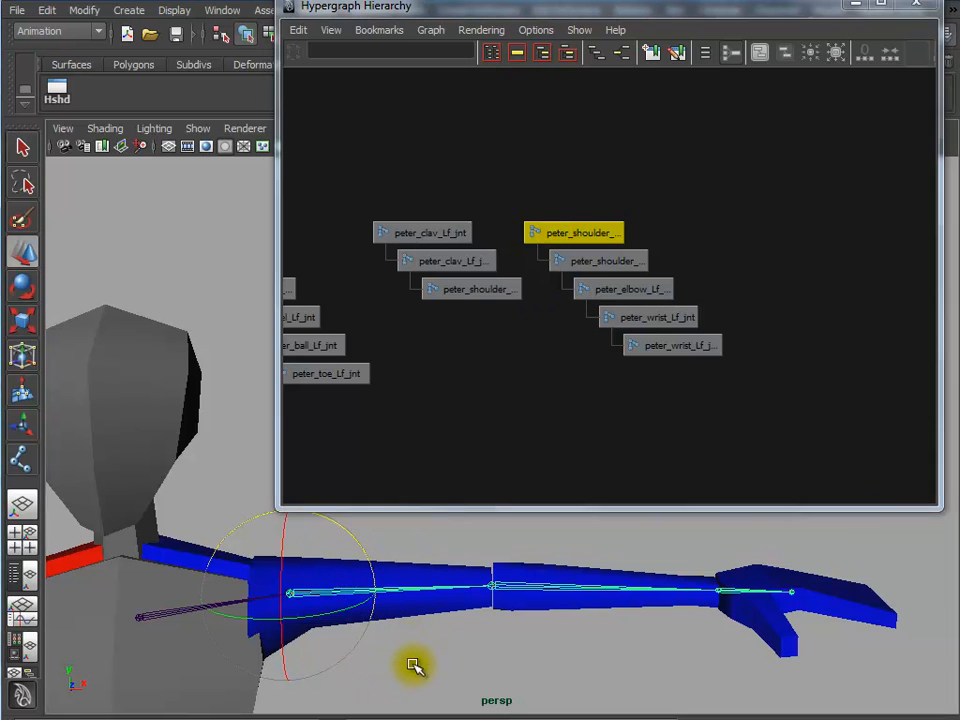
drag(290, 533, 303, 600)
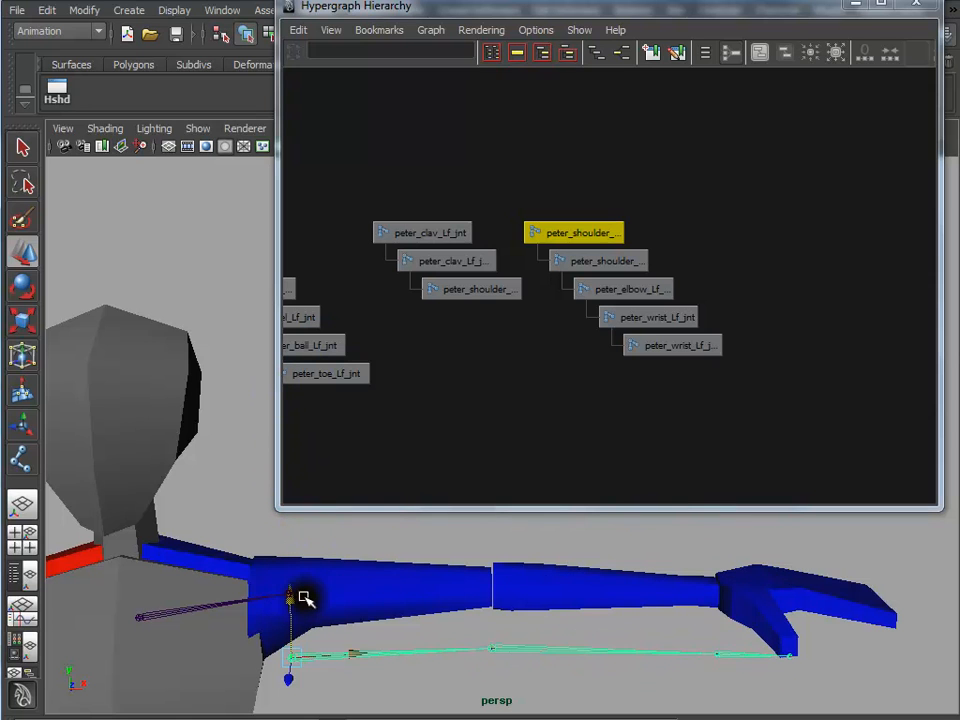
key(ctrl+z)
click(655, 418)
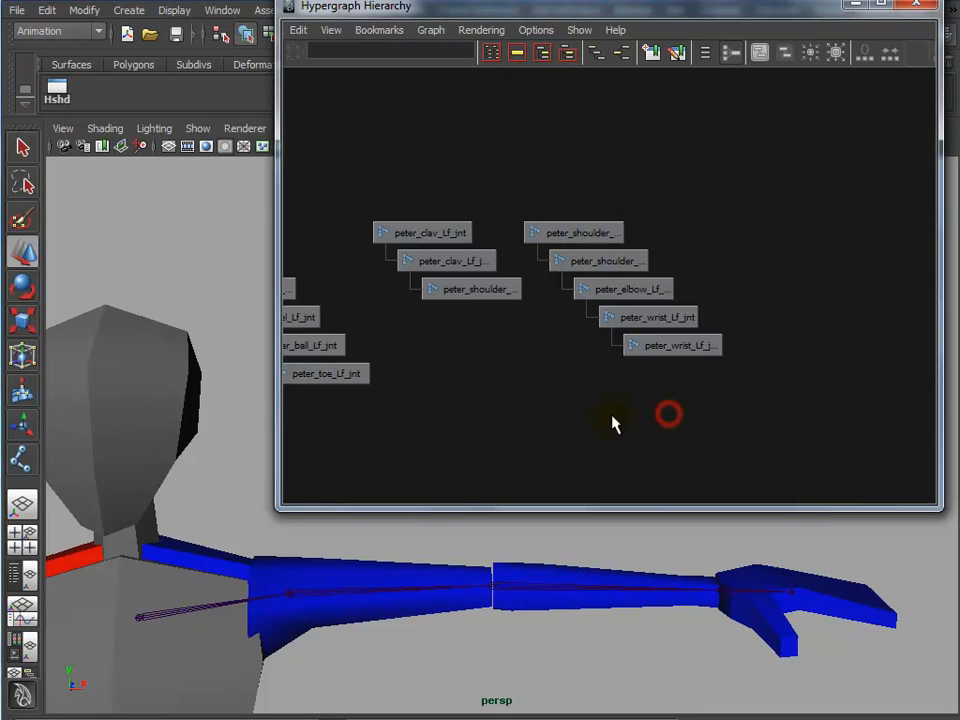
Rotate the left clavicle joint upward twice to test its separation from the arm chain, undoing each rotation
scroll(560, 410, up, 3)
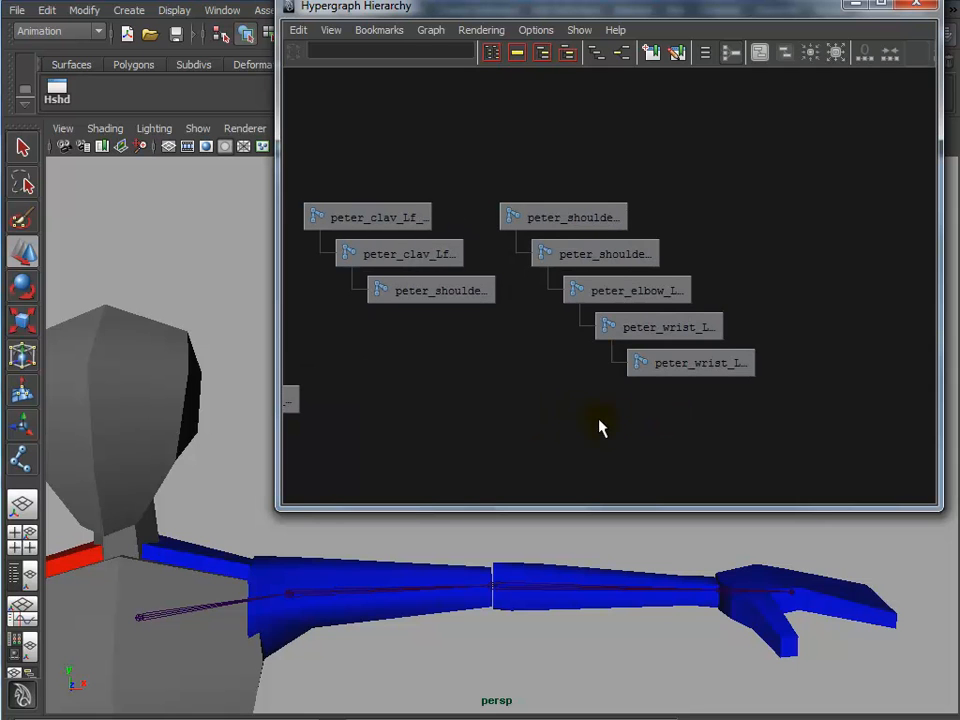
alt+middle_drag(557, 426, 589, 416)
click(195, 596)
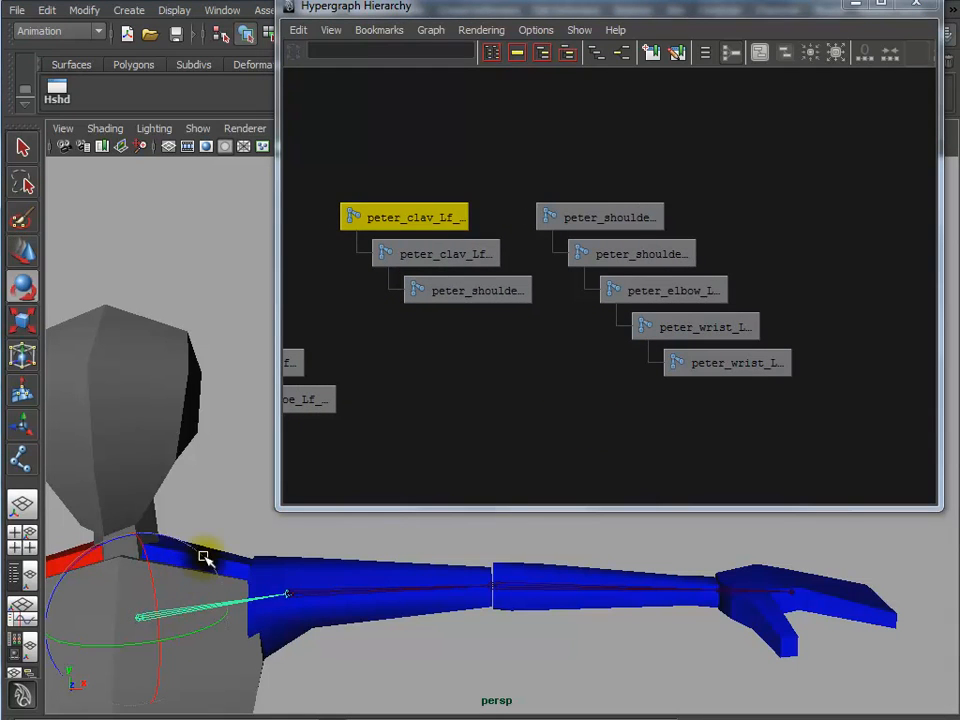
key(e)
drag(125, 563, 405, 636)
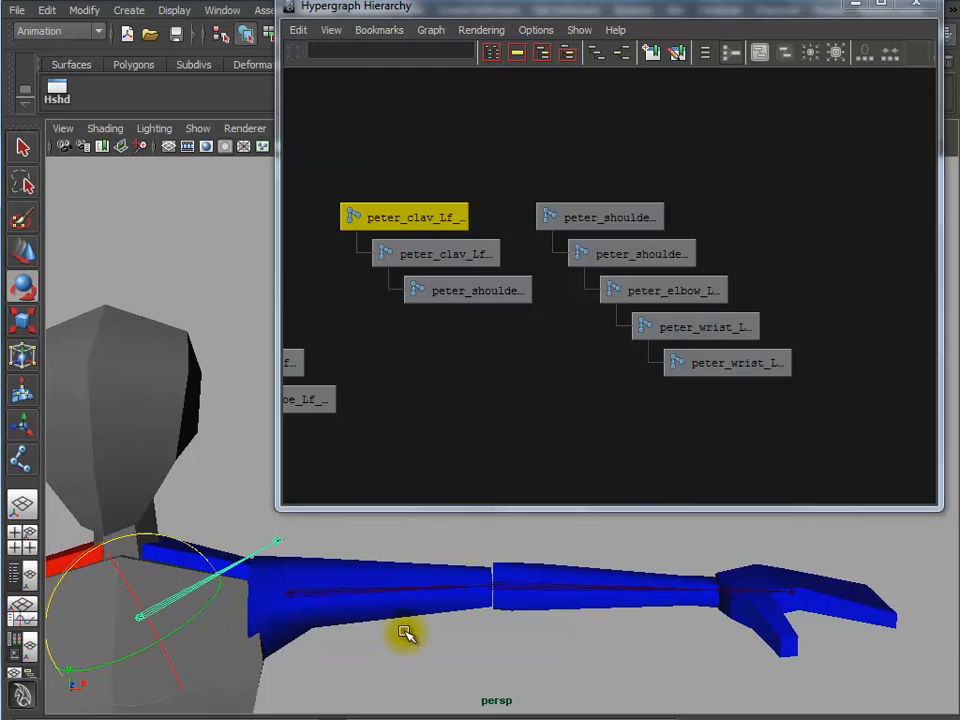
key(ctrl+z)
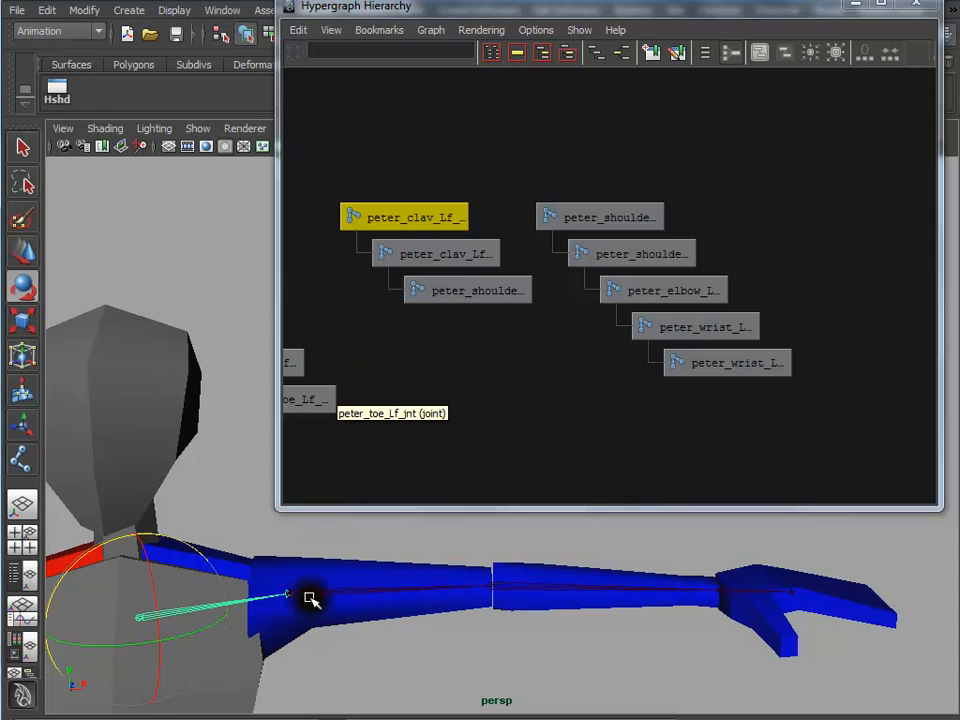
drag(111, 543, 27, 555)
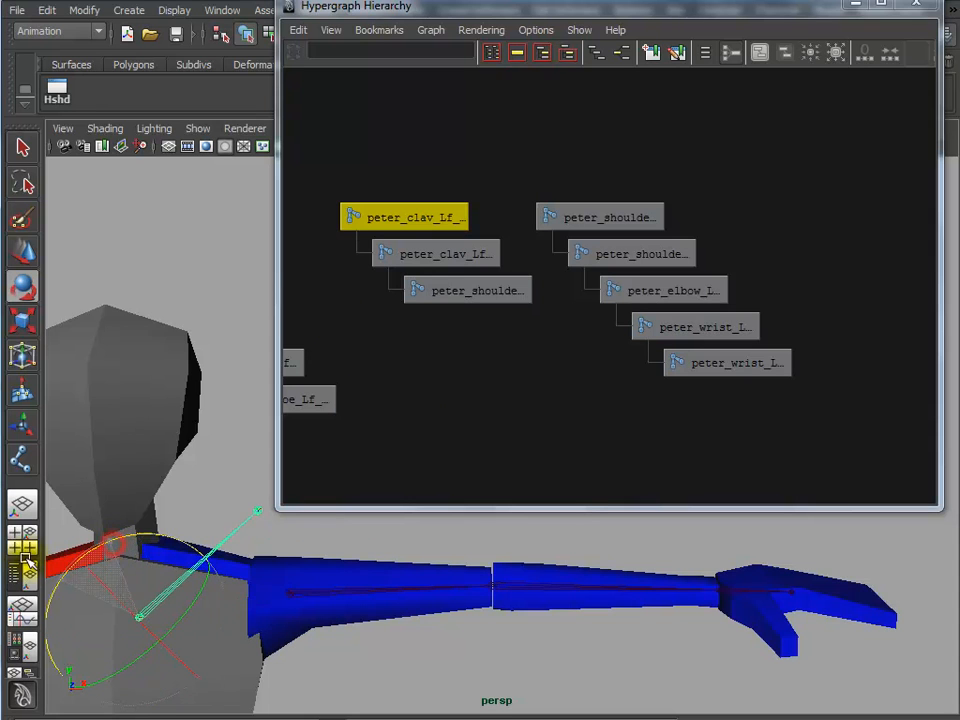
key(ctrl+z)
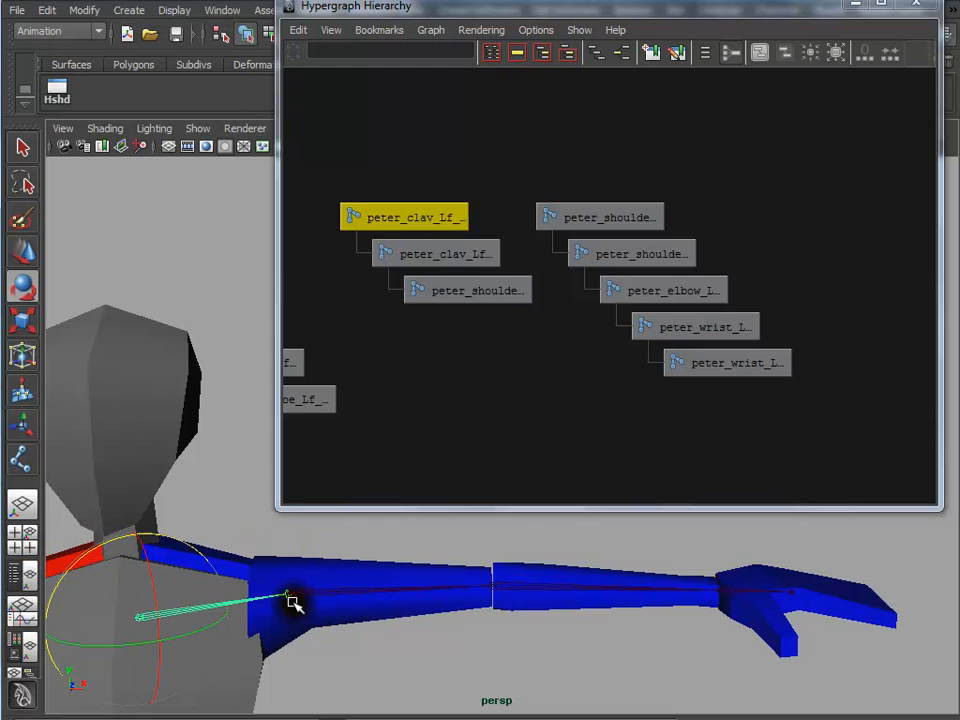
click(323, 600)
click(475, 405)
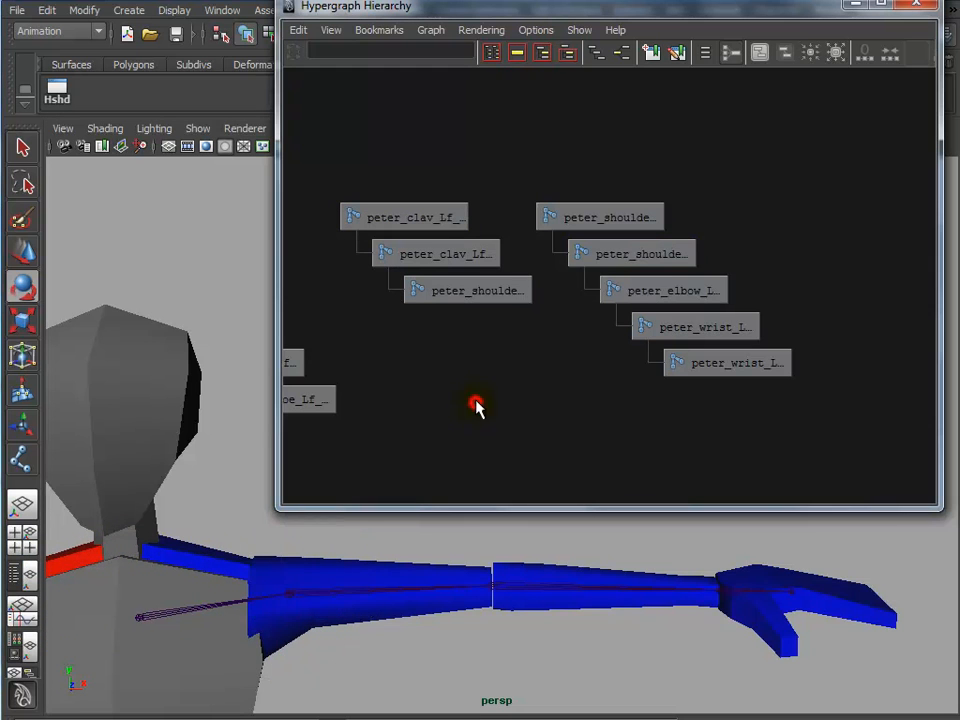
Point-constrain peter_shoulder_Lf_jCON to the left clavicle's end joint using the reset Point Constraint settings
click(477, 257)
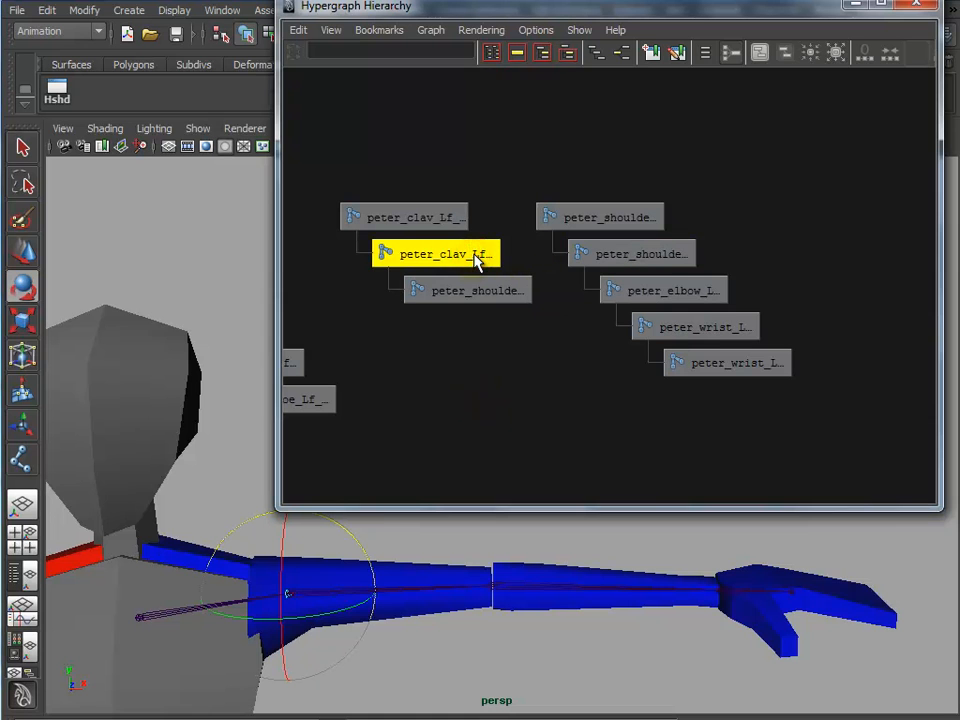
click(595, 220)
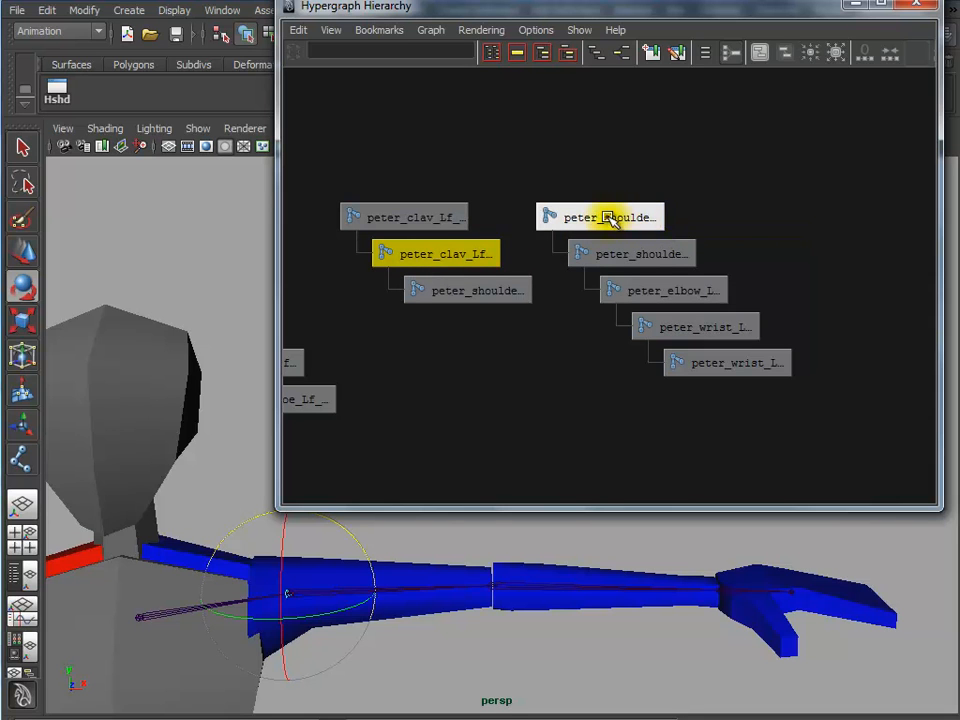
click(606, 217)
drag(577, 19, 536, 63)
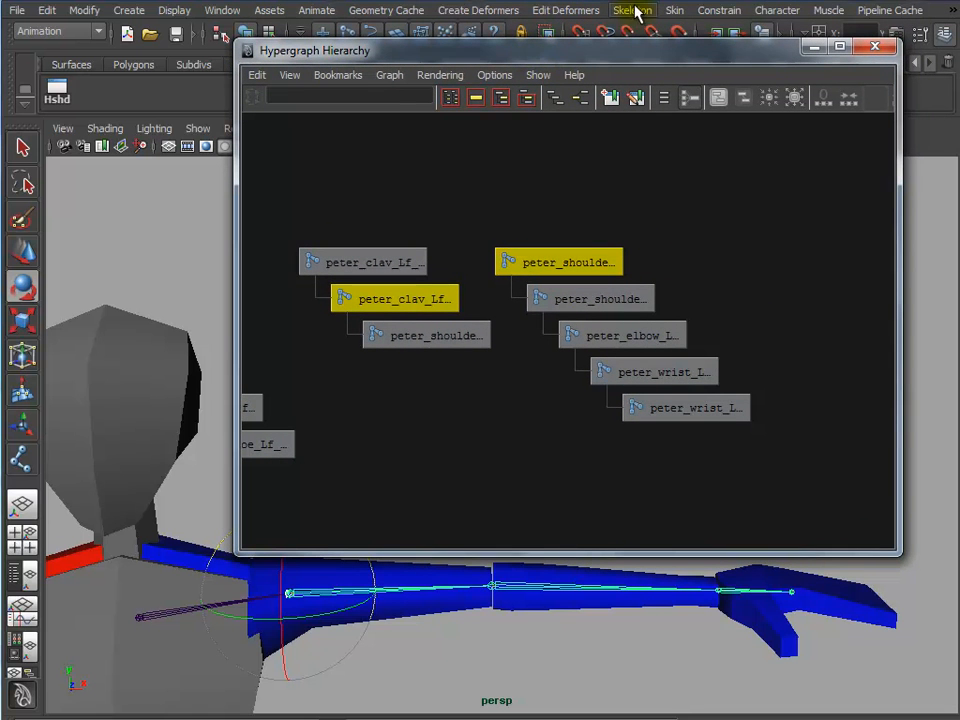
click(718, 12)
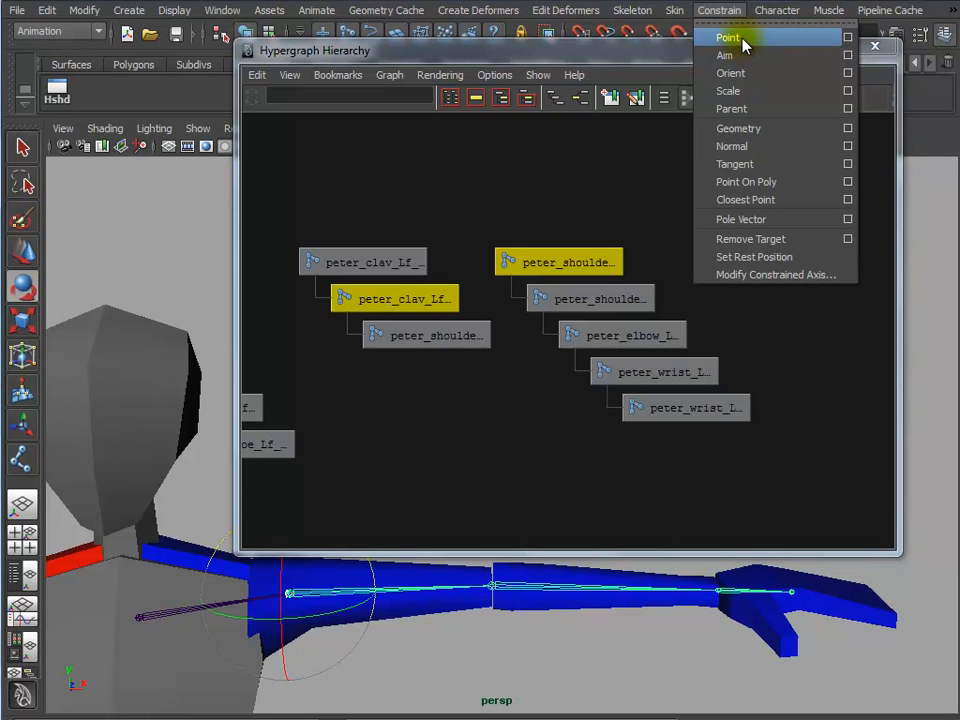
click(848, 38)
drag(135, 80, 301, 71)
click(162, 88)
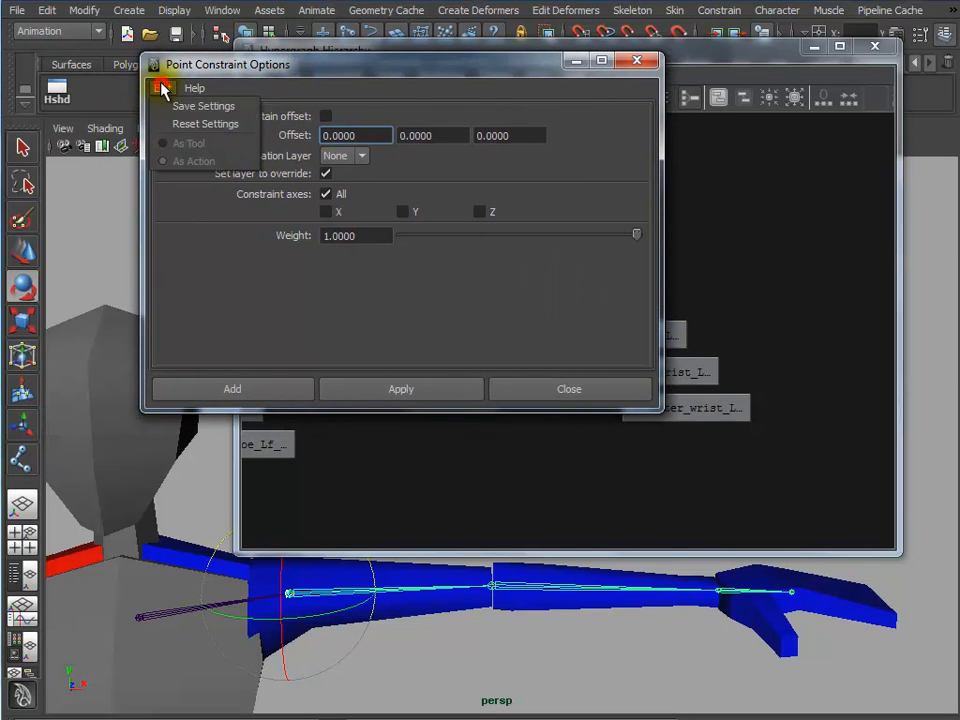
click(190, 123)
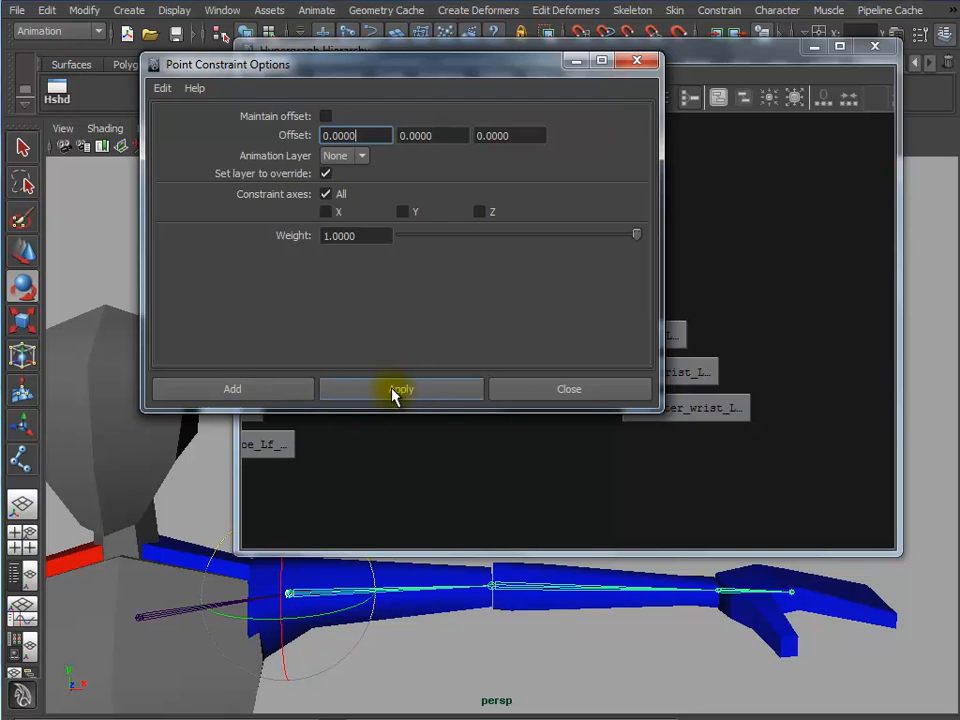
click(278, 396)
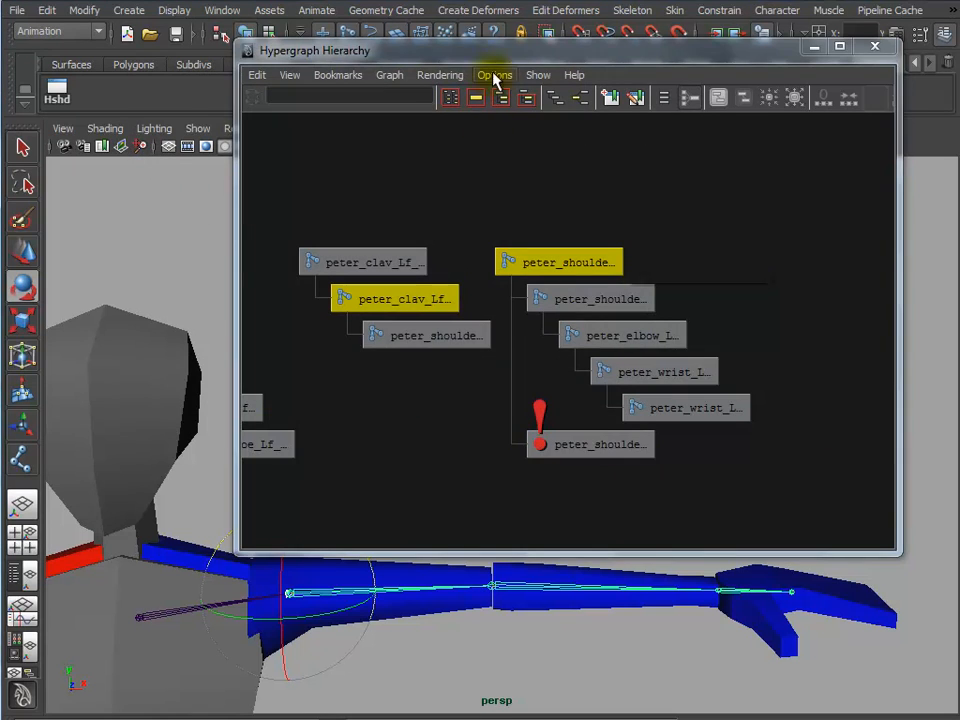
Rotate the left clavicle joint upward to test that the arm chain follows its position, and undo the rotation
drag(498, 52, 552, 31)
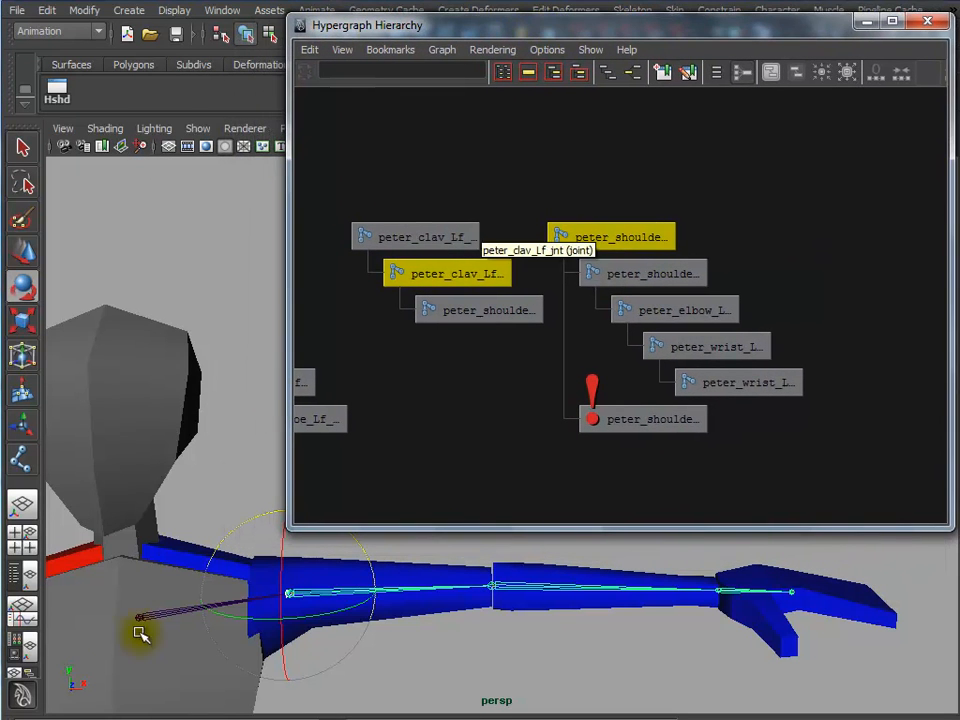
click(152, 690)
click(176, 612)
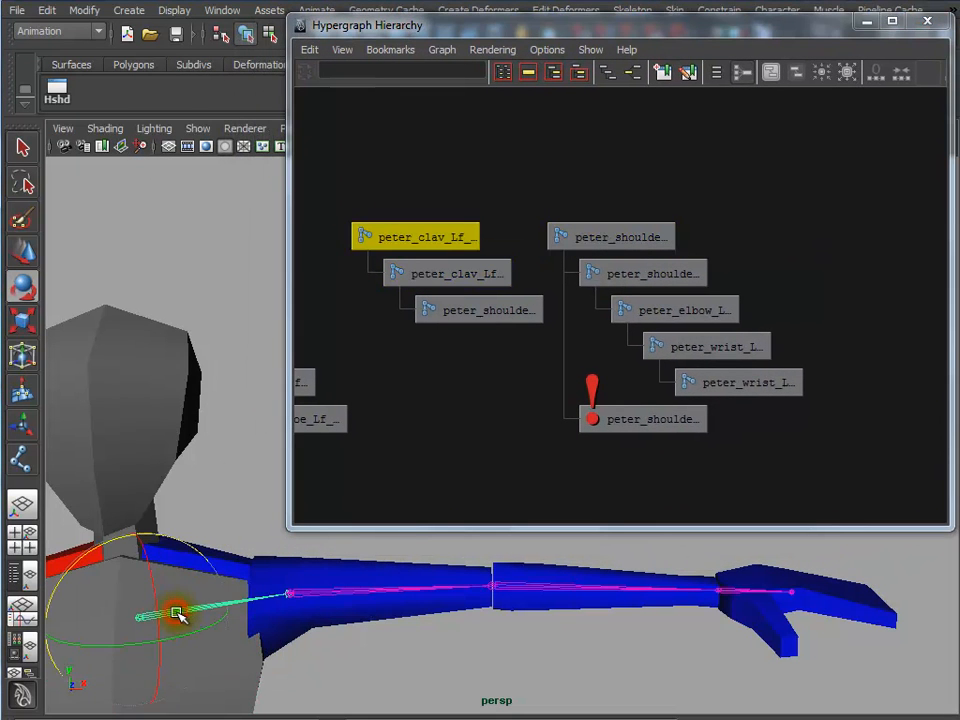
drag(91, 551, 168, 563)
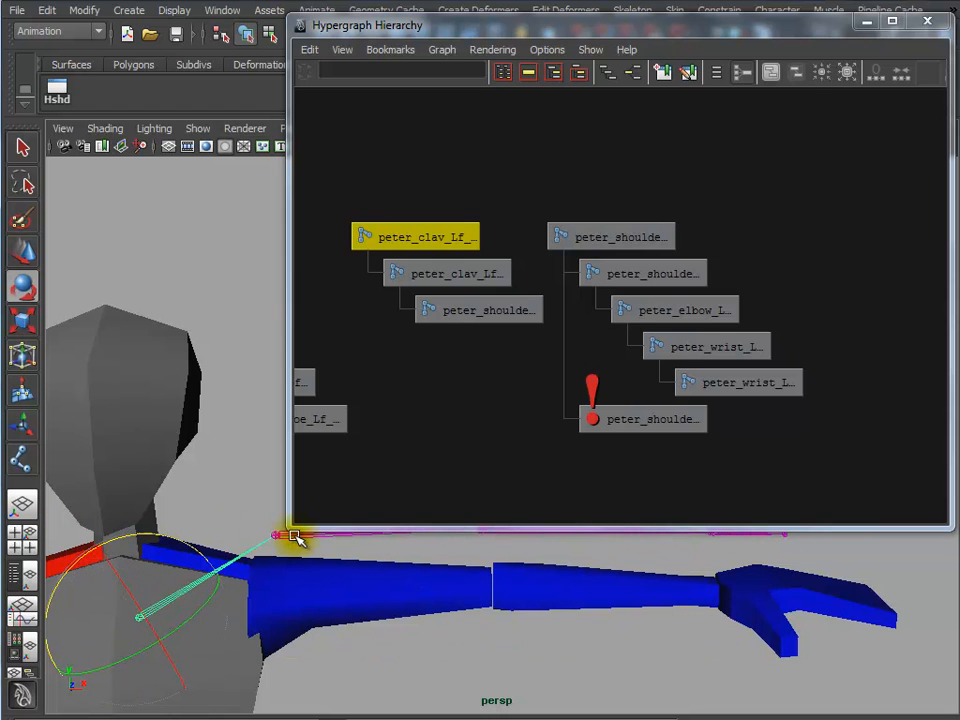
key(ctrl+z)
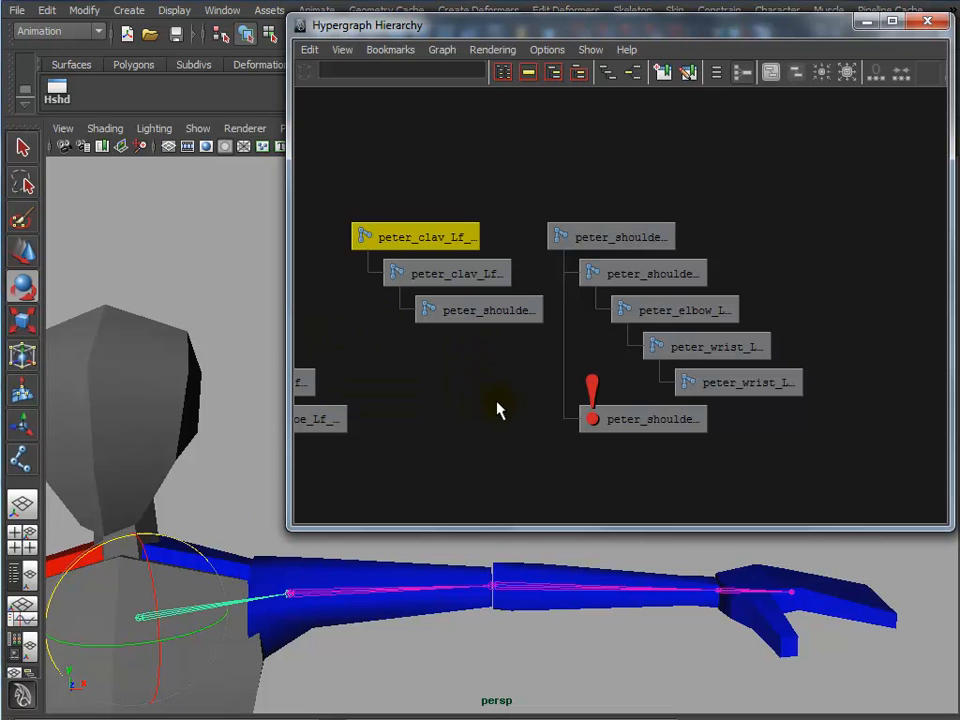
Orient-constrain peter_shoulder_Lf_jCON to peter_shoulder_Lf_jORI using the reset Orient Constraint settings
alt+right_drag(496, 405, 388, 394)
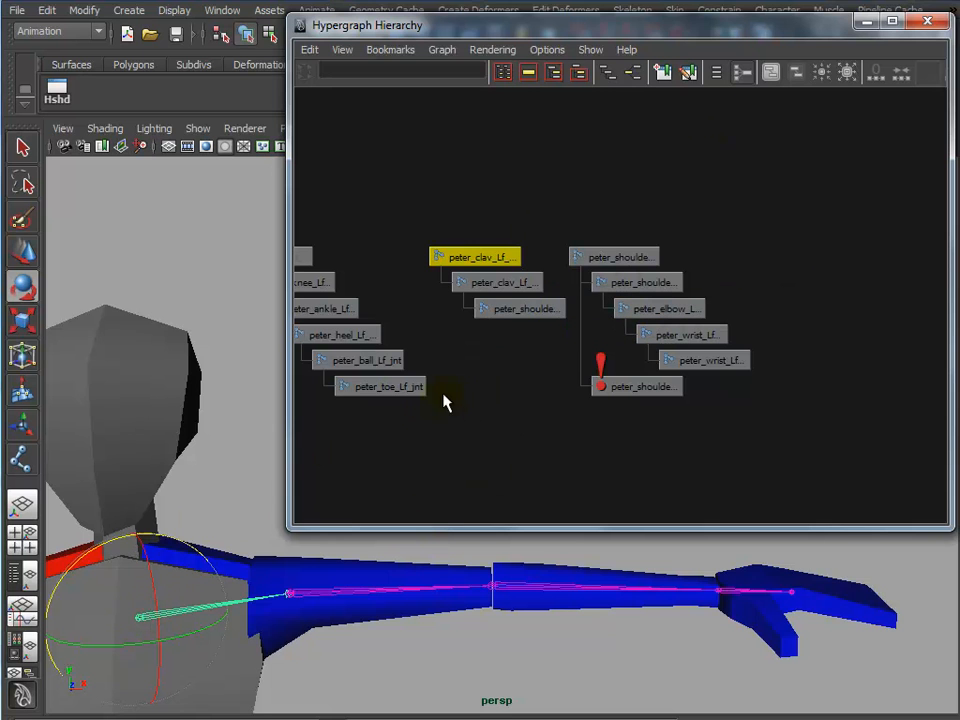
scroll(430, 412, up, 3)
alt+middle_drag(456, 411, 563, 404)
alt+right_drag(510, 399, 597, 398)
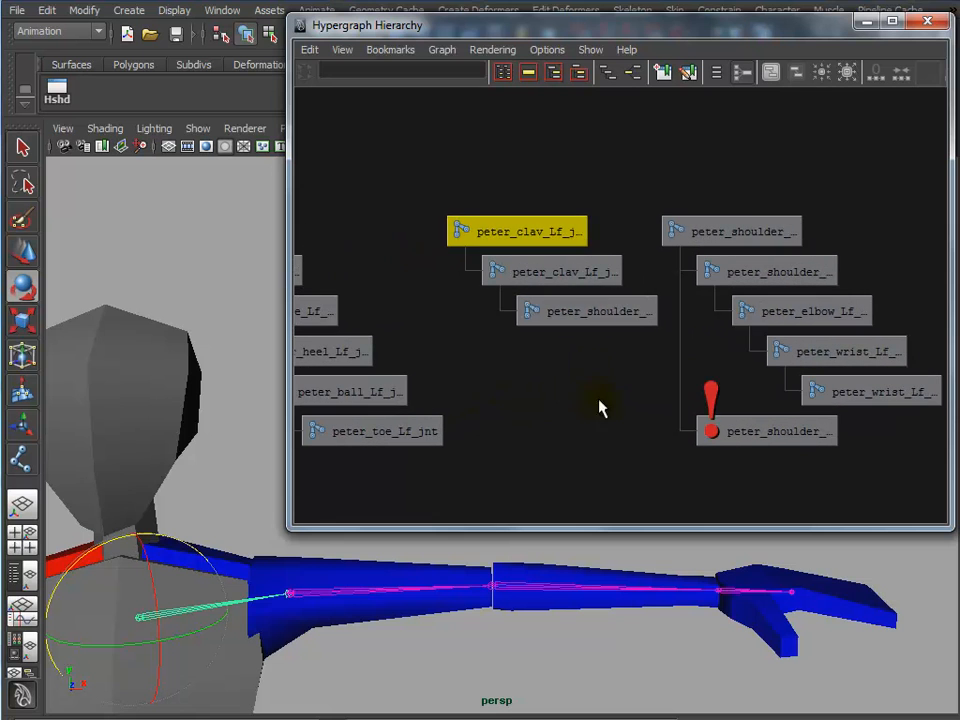
click(597, 310)
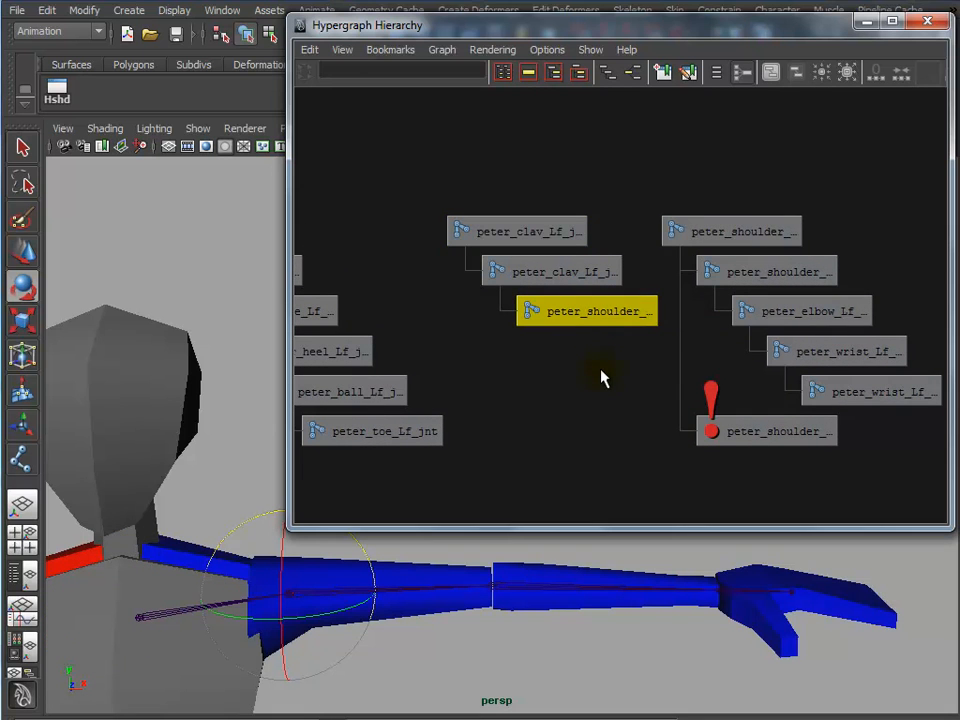
shift+click(735, 232)
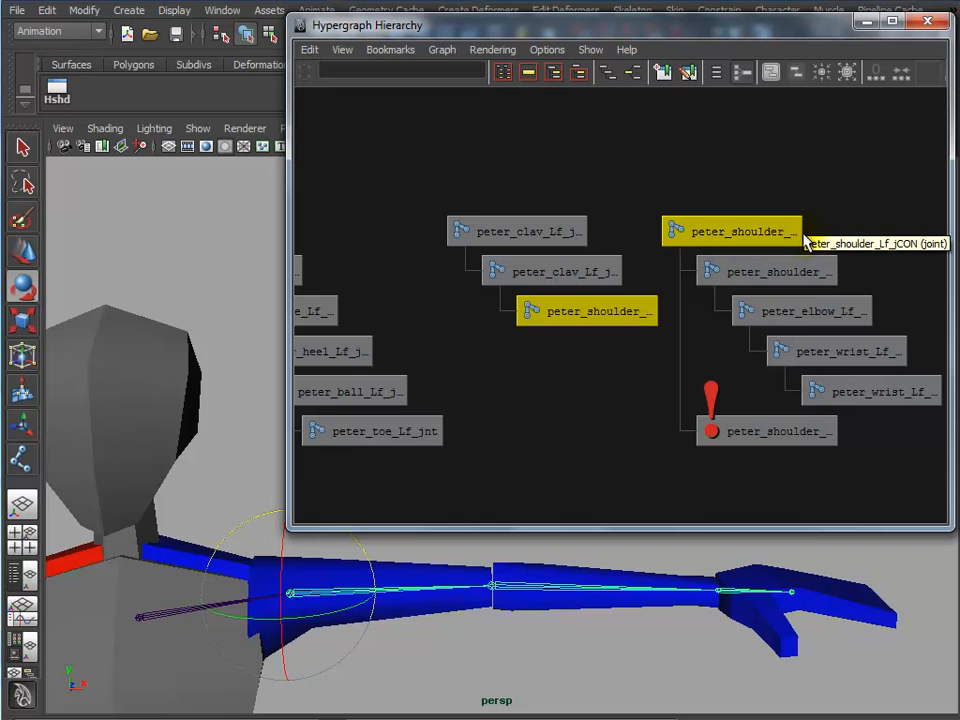
drag(476, 21, 397, 59)
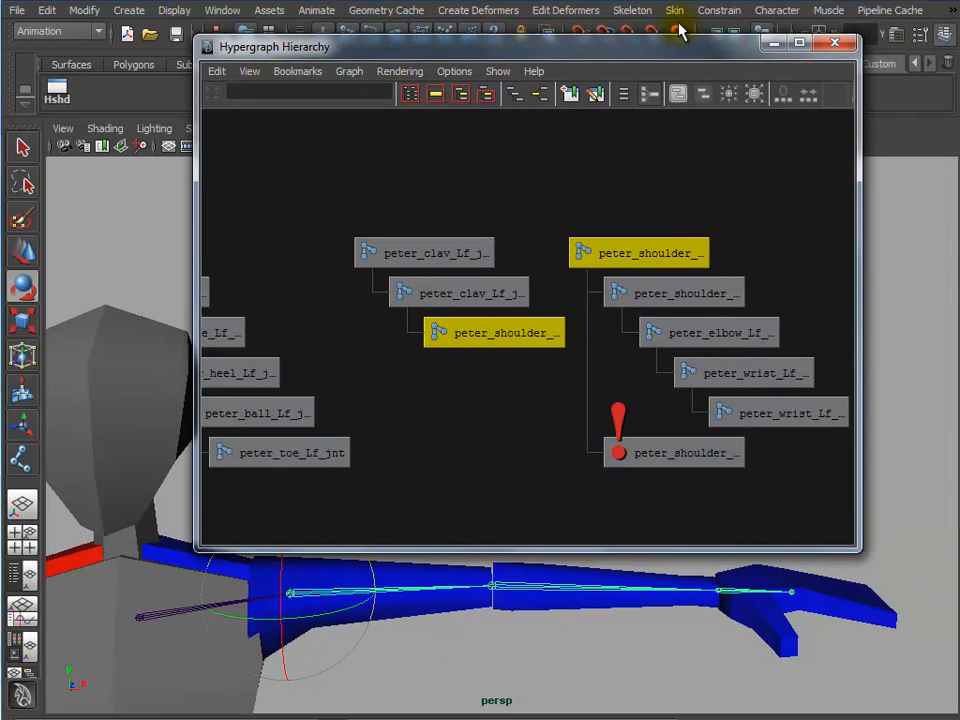
click(718, 10)
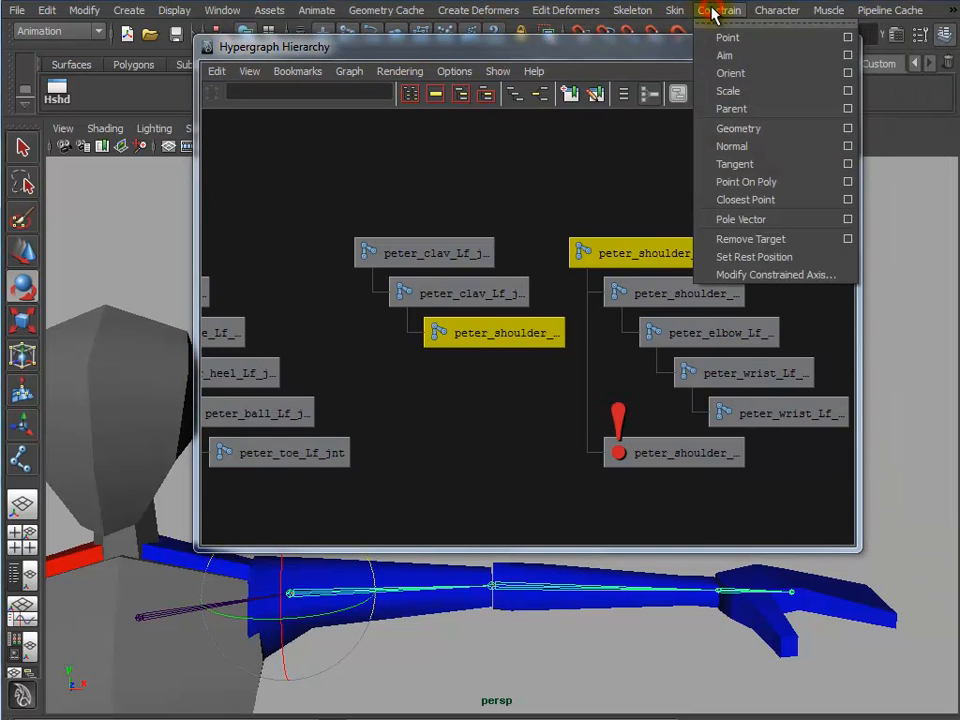
click(845, 78)
click(162, 88)
click(186, 121)
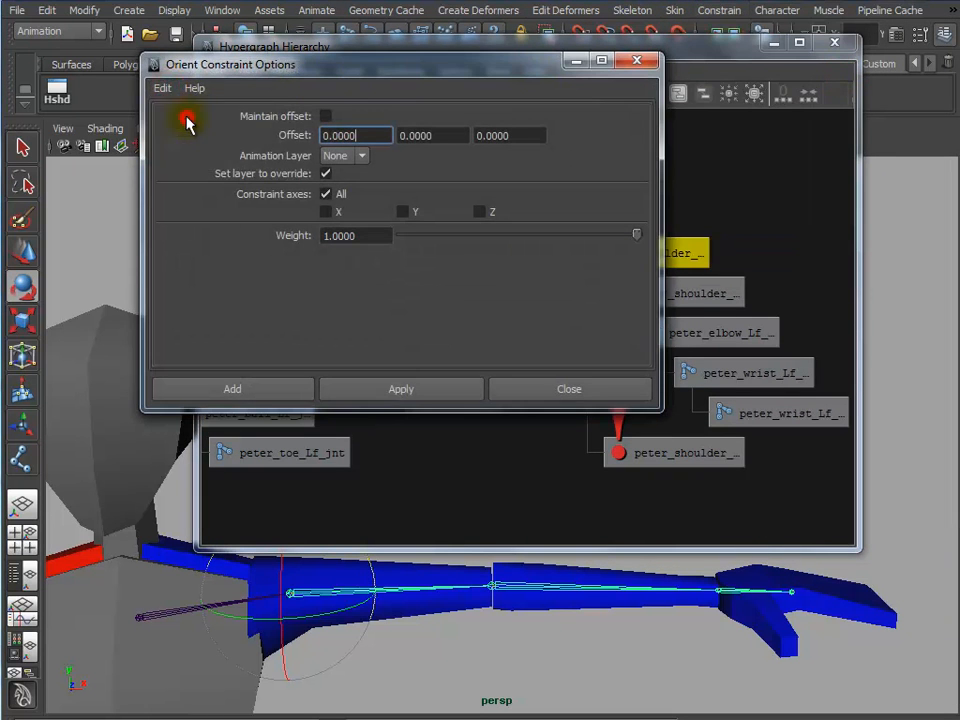
click(255, 394)
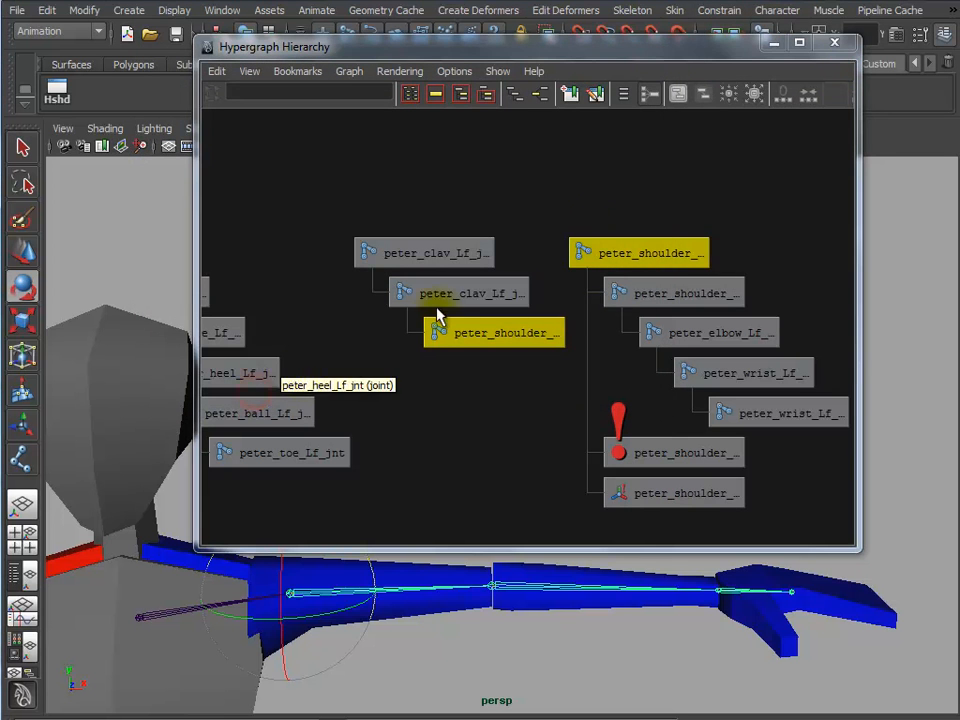
Rotate the left clavicle joint upward to test that the arm inherits its rotation, and undo the rotation
drag(476, 58, 556, 61)
click(150, 600)
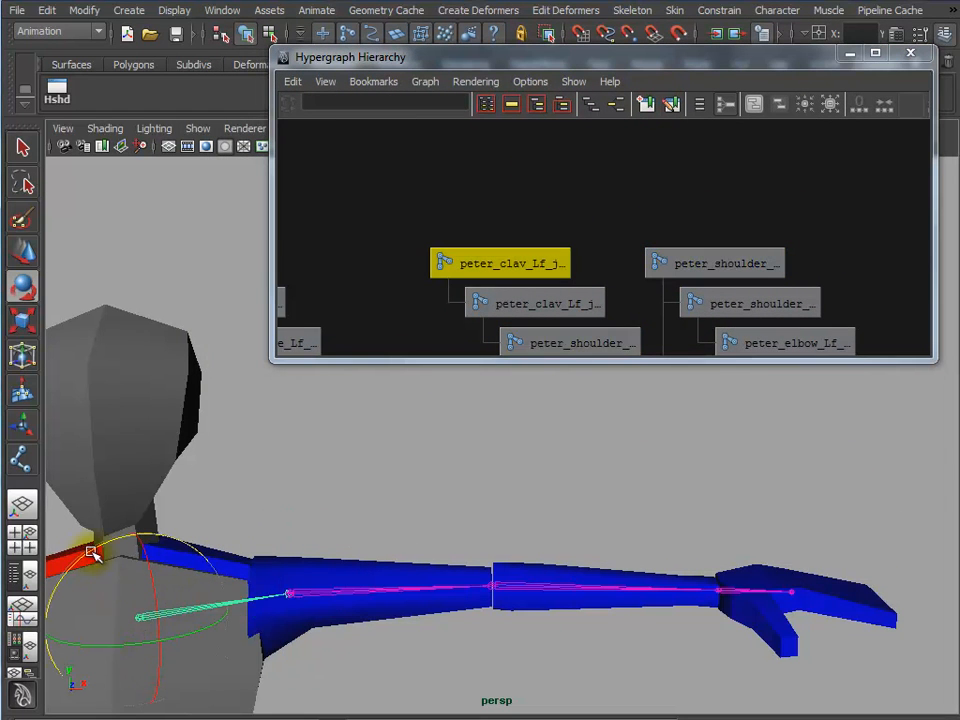
mouse_move(100, 546)
mouse_down()
mouse_move(86, 536)
mouse_move(150, 520)
mouse_move(214, 568)
mouse_move(71, 561)
mouse_move(110, 558)
mouse_move(86, 553)
mouse_move(96, 540)
mouse_move(84, 553)
mouse_move(129, 536)
mouse_move(165, 552)
mouse_move(118, 540)
mouse_up()
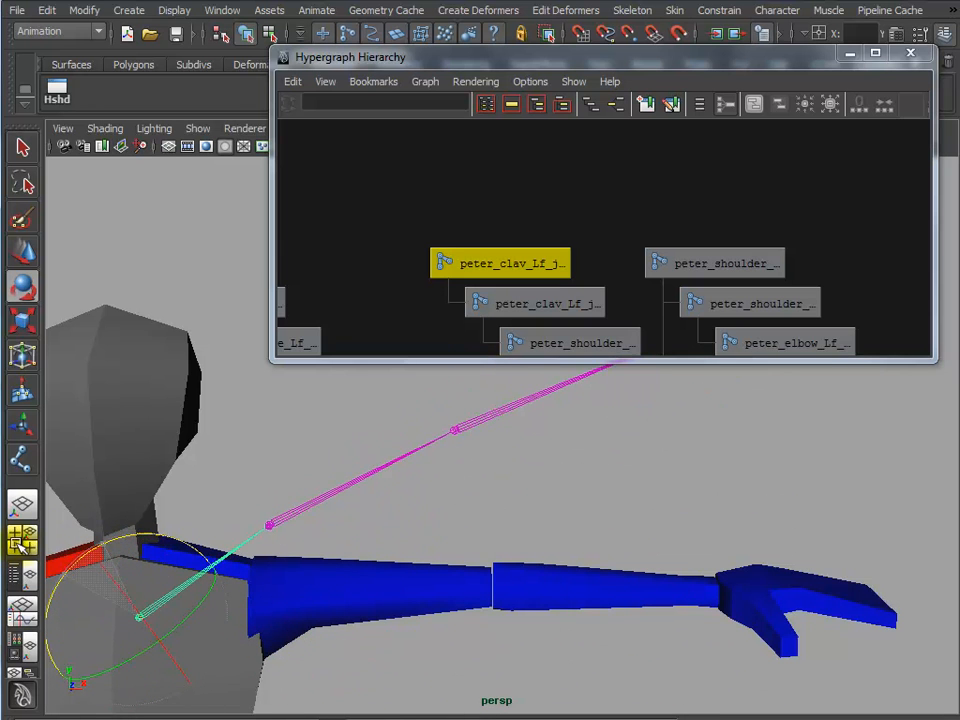
key(ctrl+z)
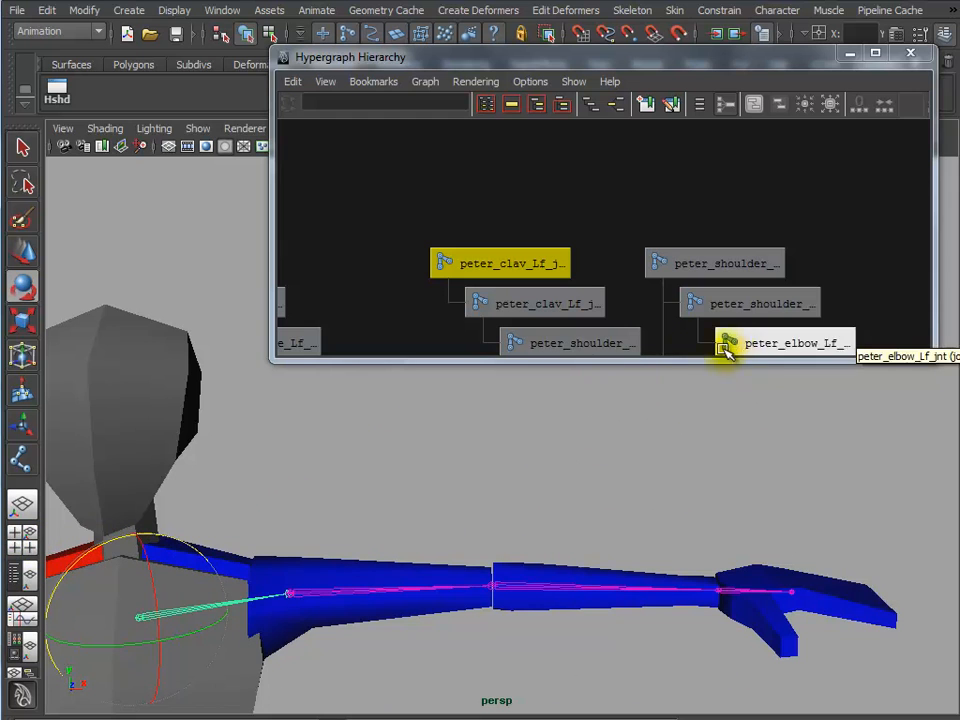
Enlarge the Hypergraph window and expand the collapsed hierarchy under peter_clav_Lf_jnt, leaving nothing selected
drag(570, 63, 506, 38)
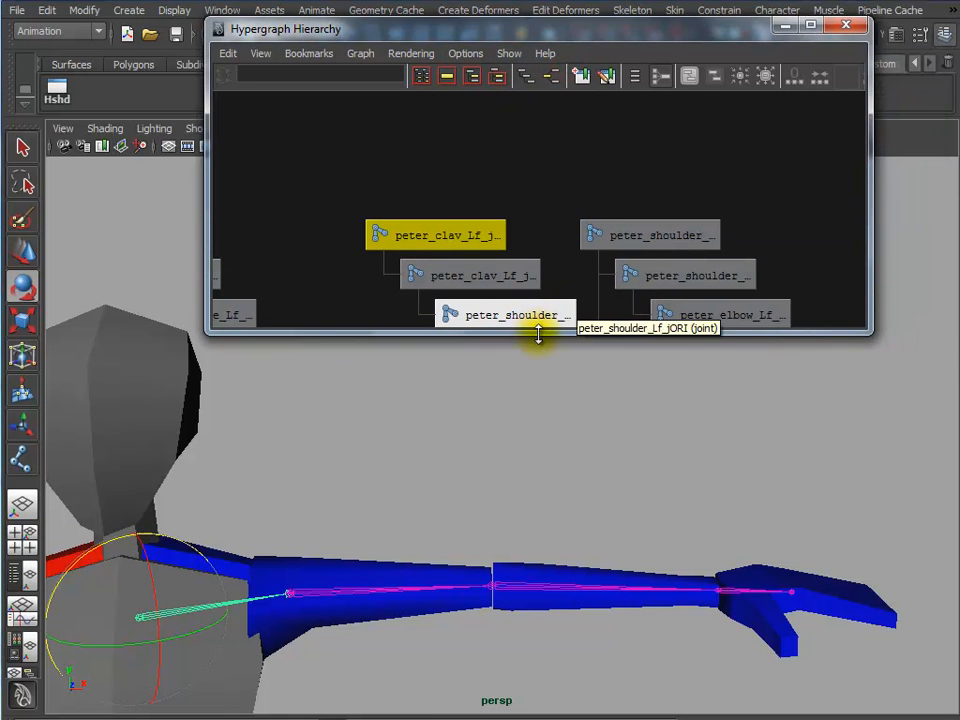
drag(540, 335, 536, 497)
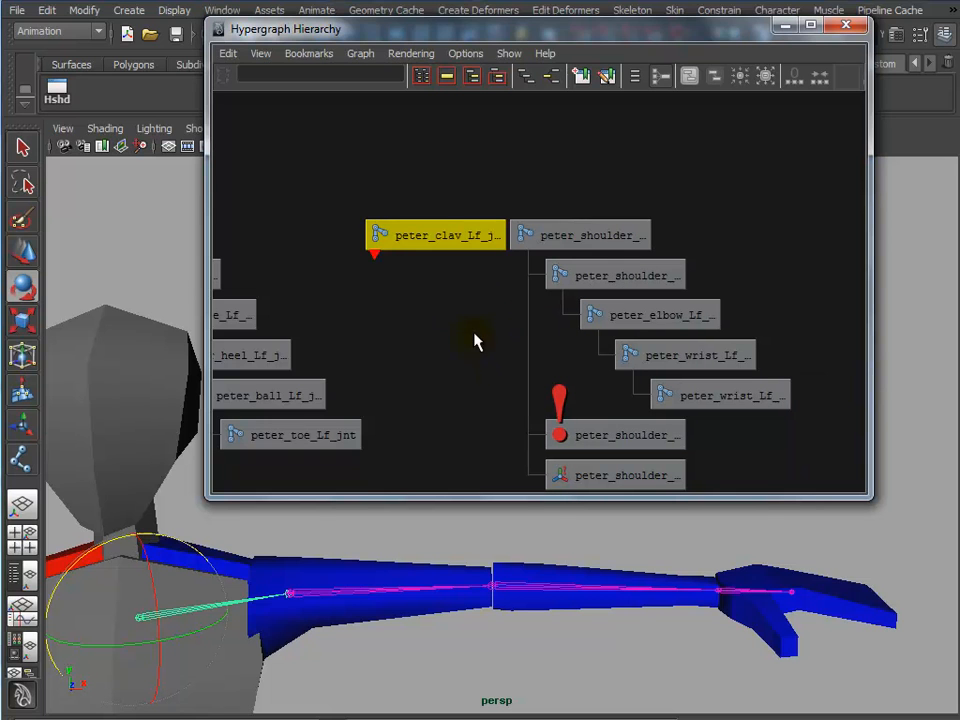
right_click(392, 232)
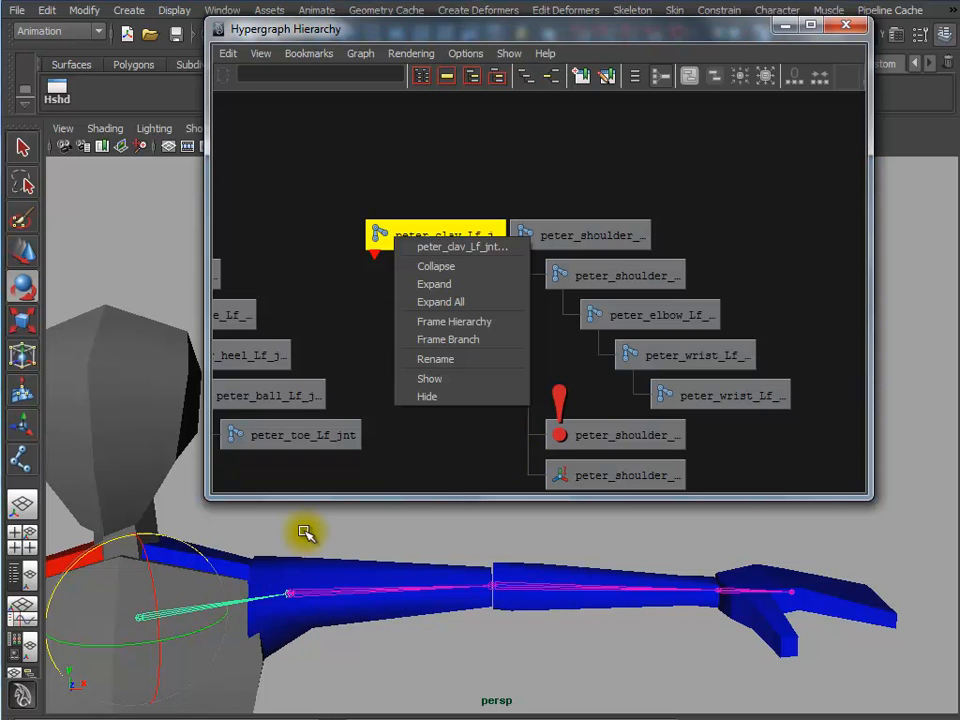
click(449, 308)
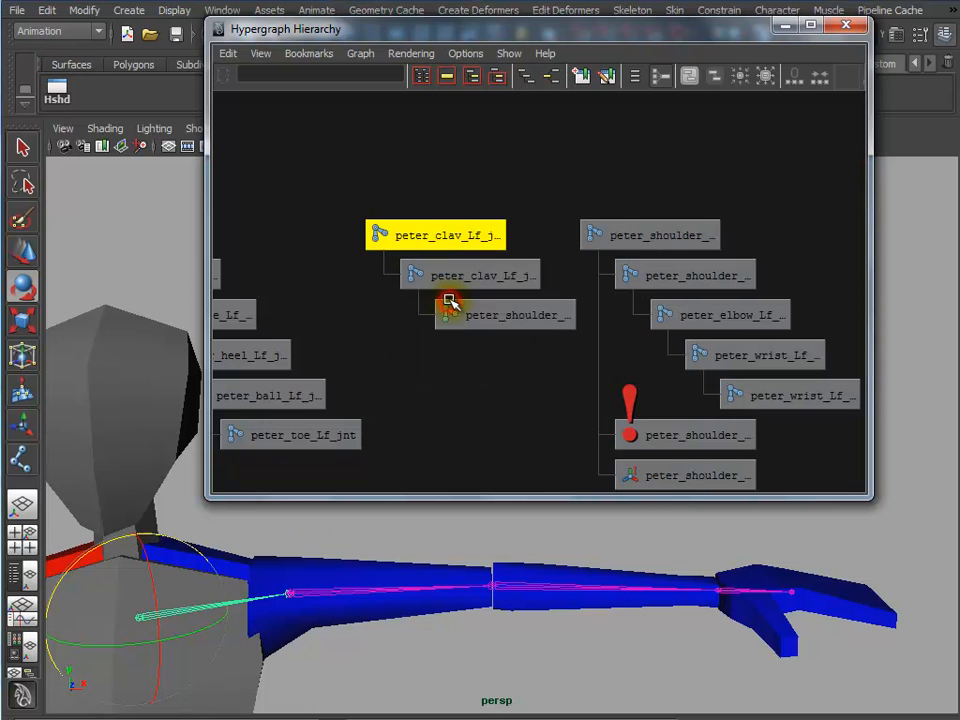
click(515, 396)
alt+right_drag(512, 388, 426, 369)
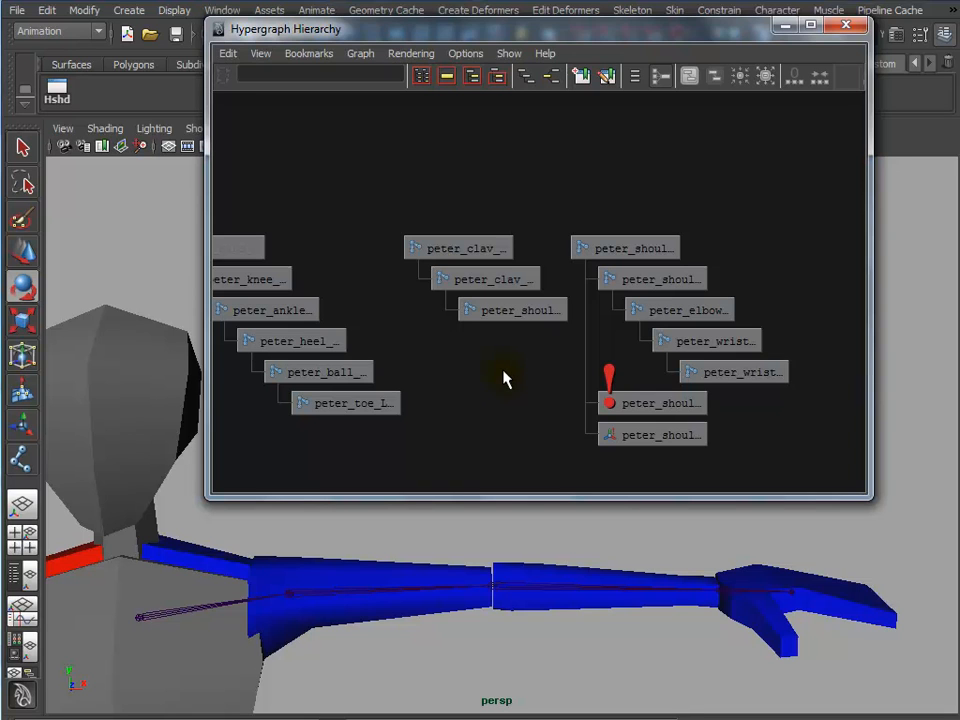
Create an empty group with nothing selected and rename null1 with a shoulder name starting with peter_sh
click(514, 529)
click(481, 409)
key(ctrl+g)
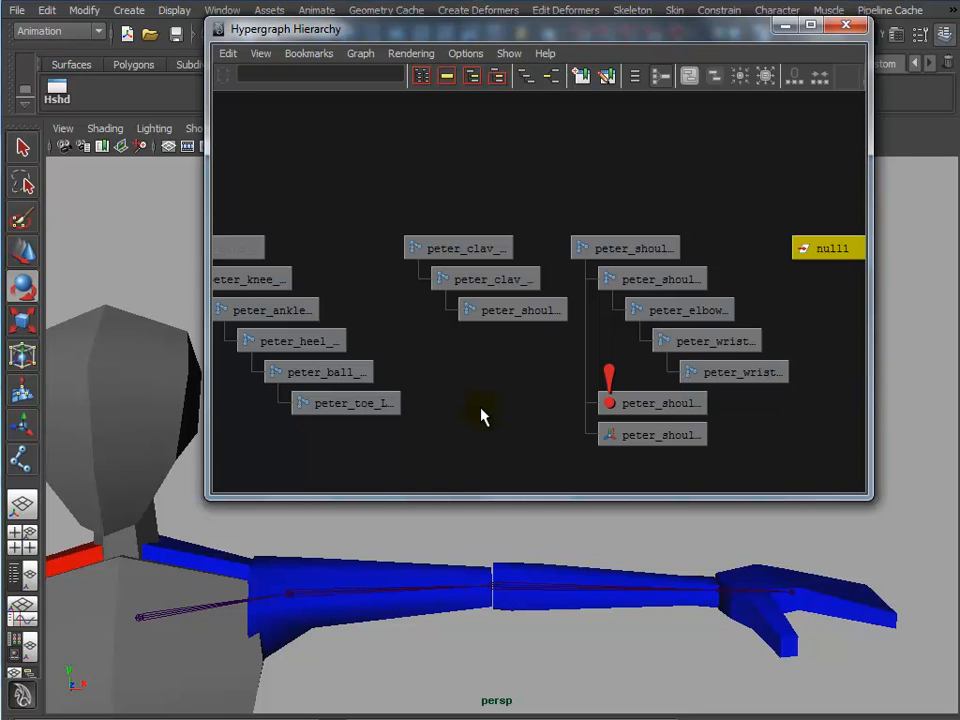
middle_drag(816, 245, 828, 240)
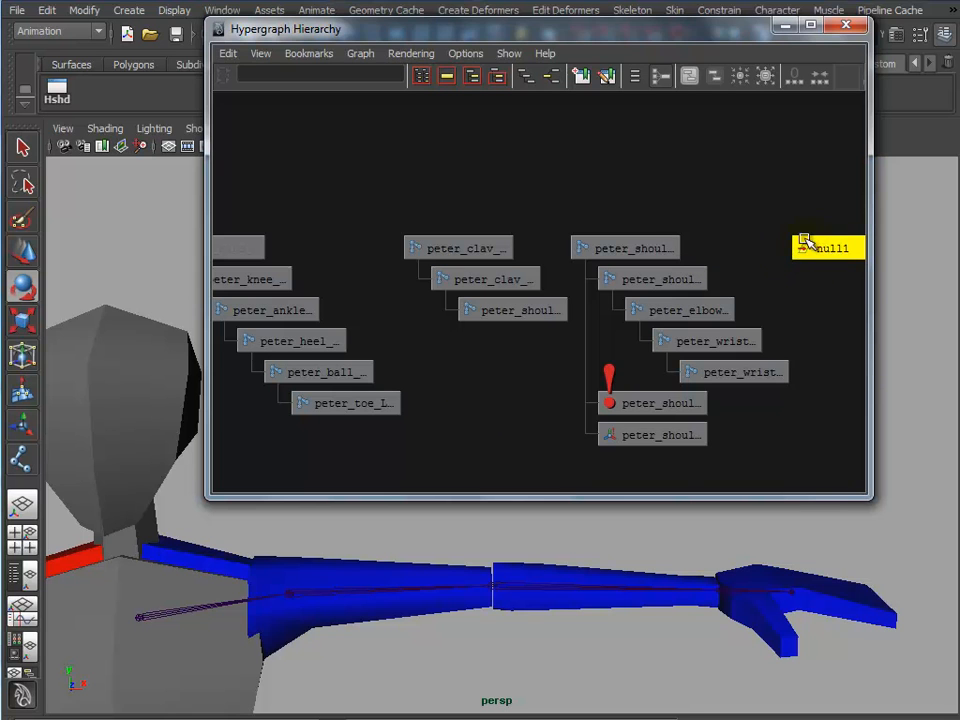
click(611, 250)
middle_drag(608, 250, 597, 248)
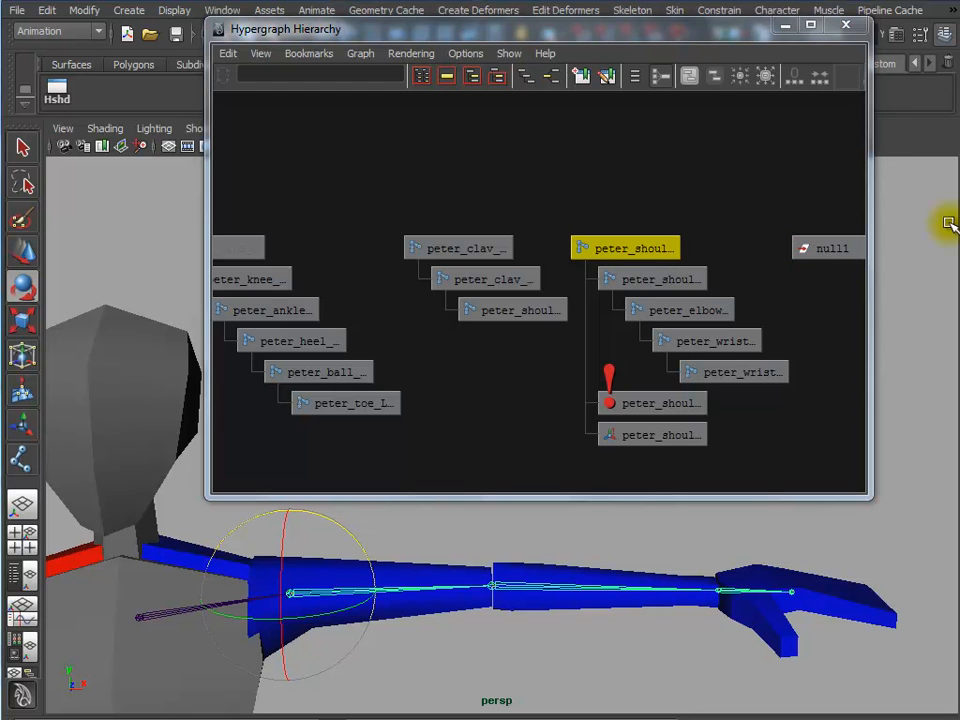
click(826, 250)
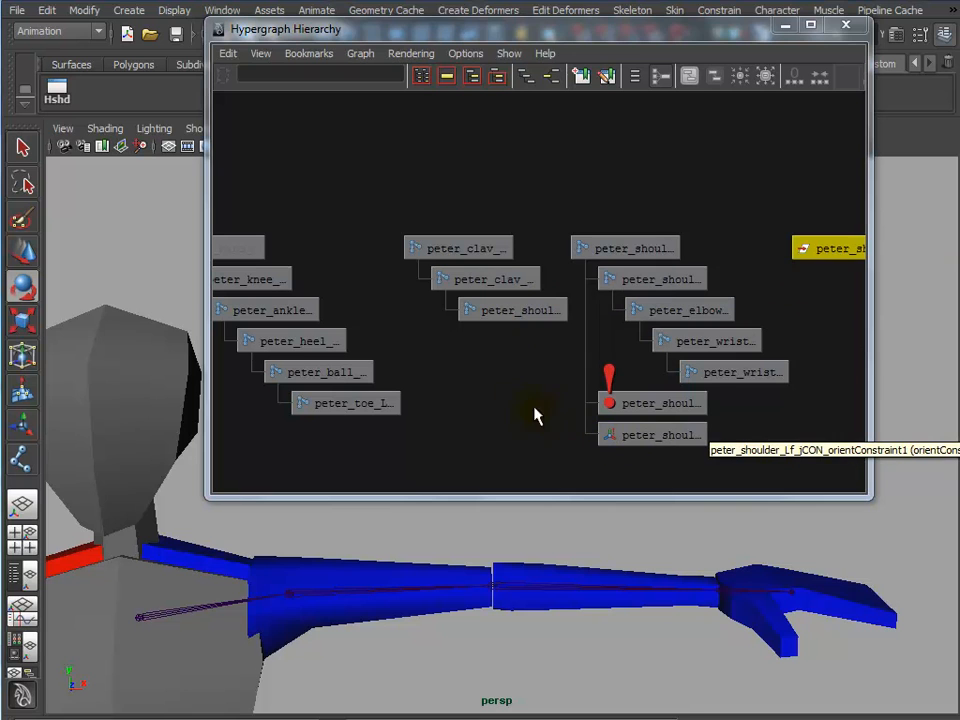
Check the shoulder jCON and jORI joints, rotate the left clavicle to test the constrained arm, and undo the rotation
click(625, 249)
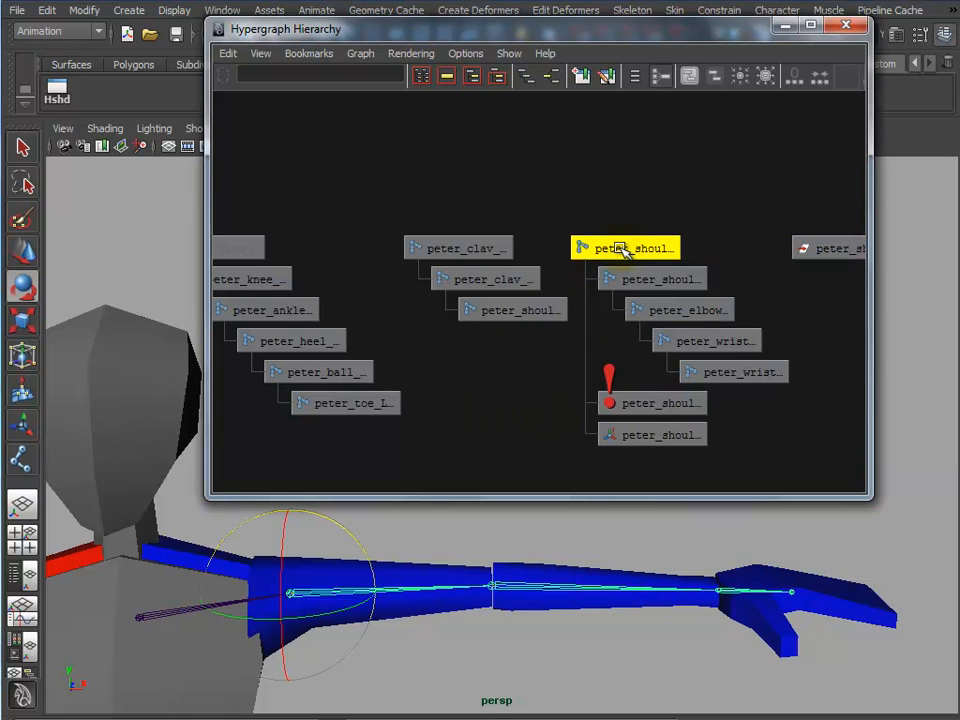
click(524, 312)
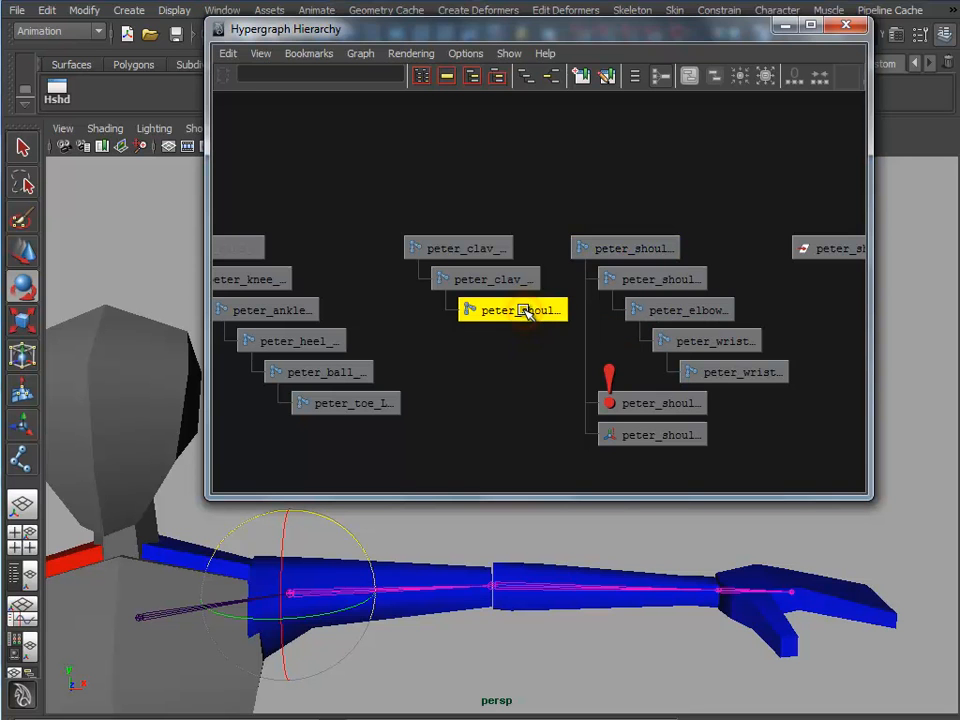
click(164, 610)
drag(100, 541, 16, 573)
key(z)
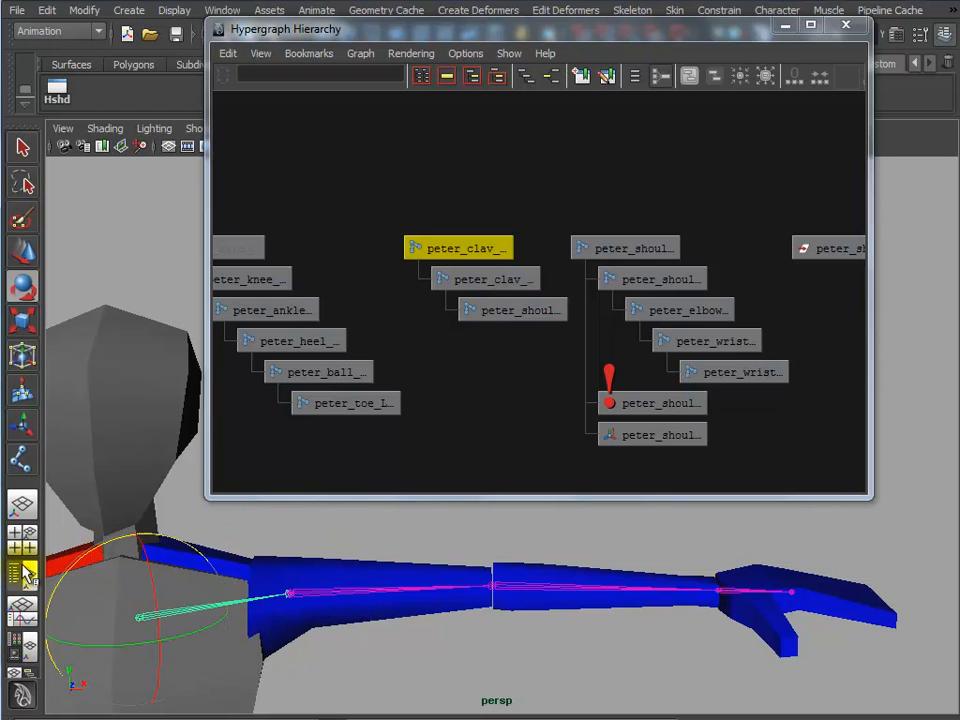
click(830, 250)
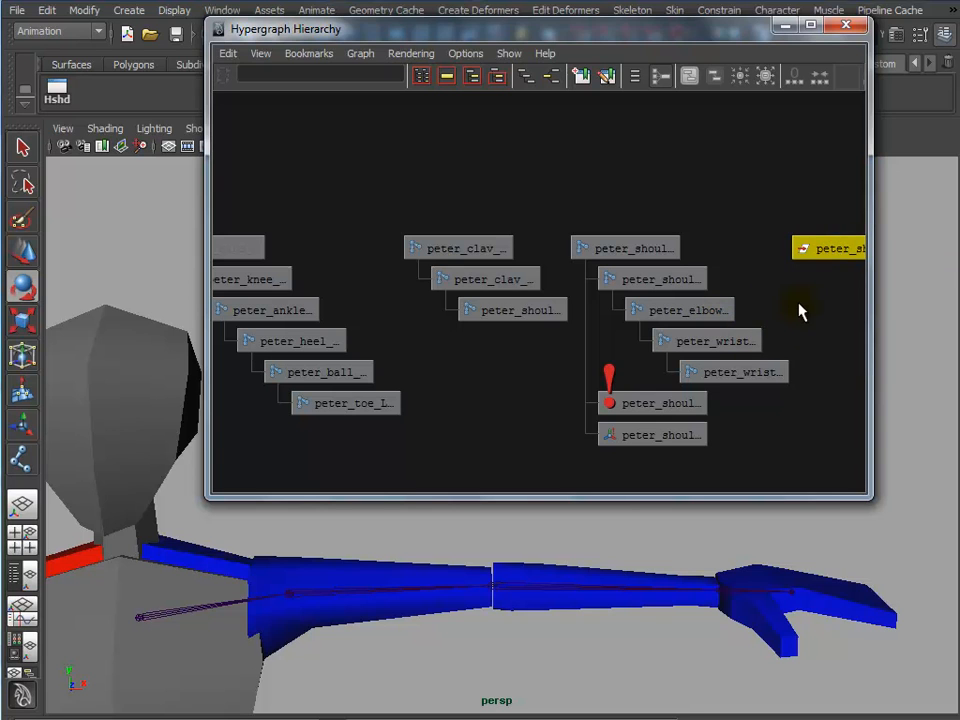
click(652, 188)
alt+middle_drag(675, 189, 452, 272)
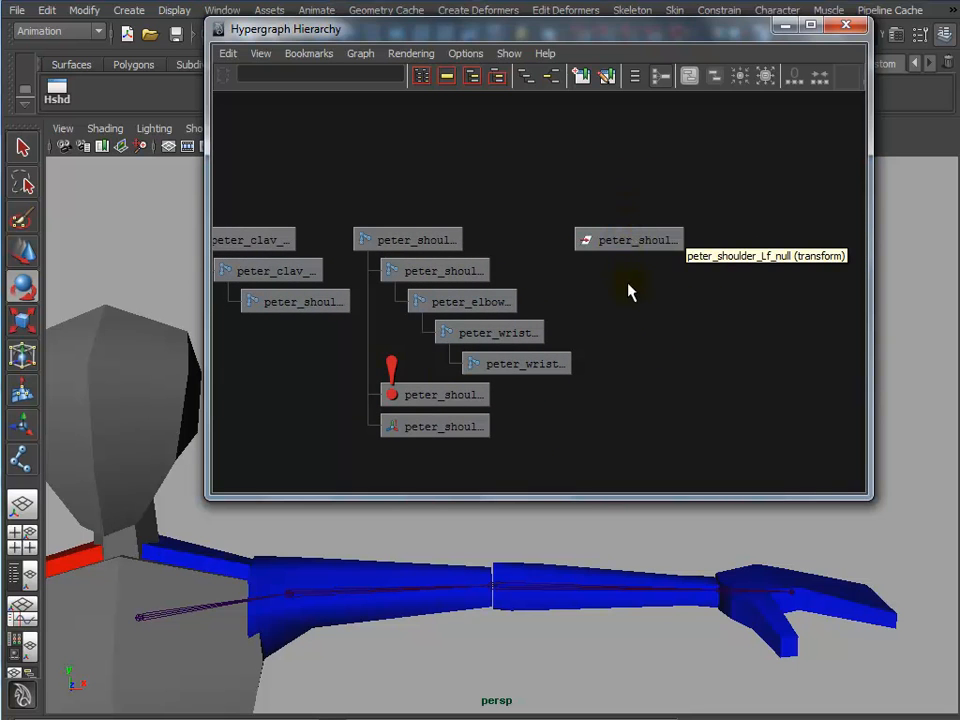
click(641, 242)
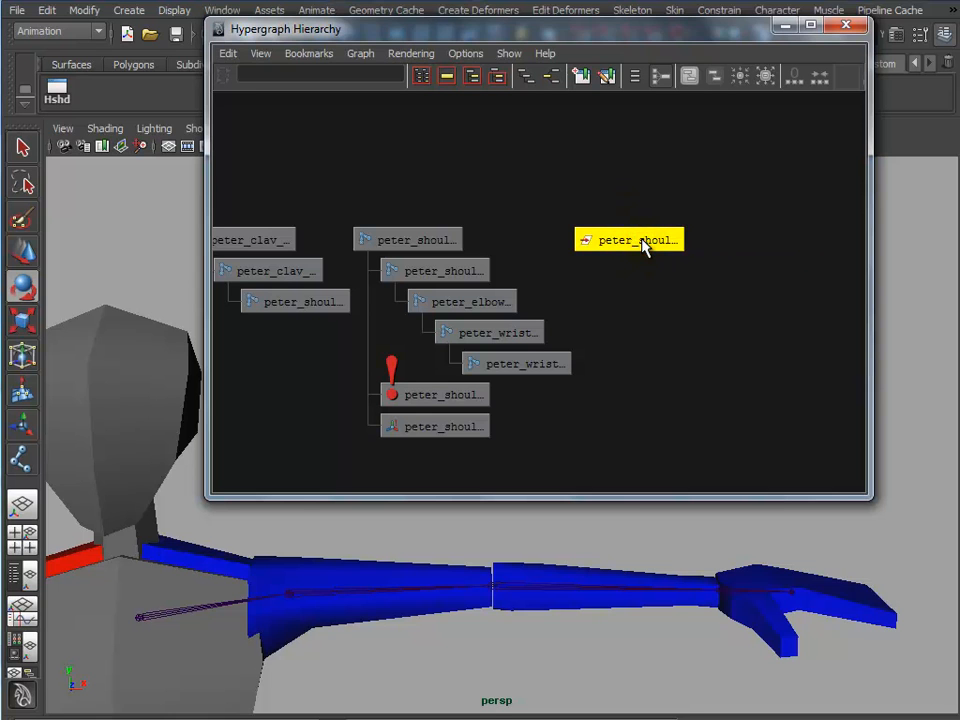
shift+click(432, 240)
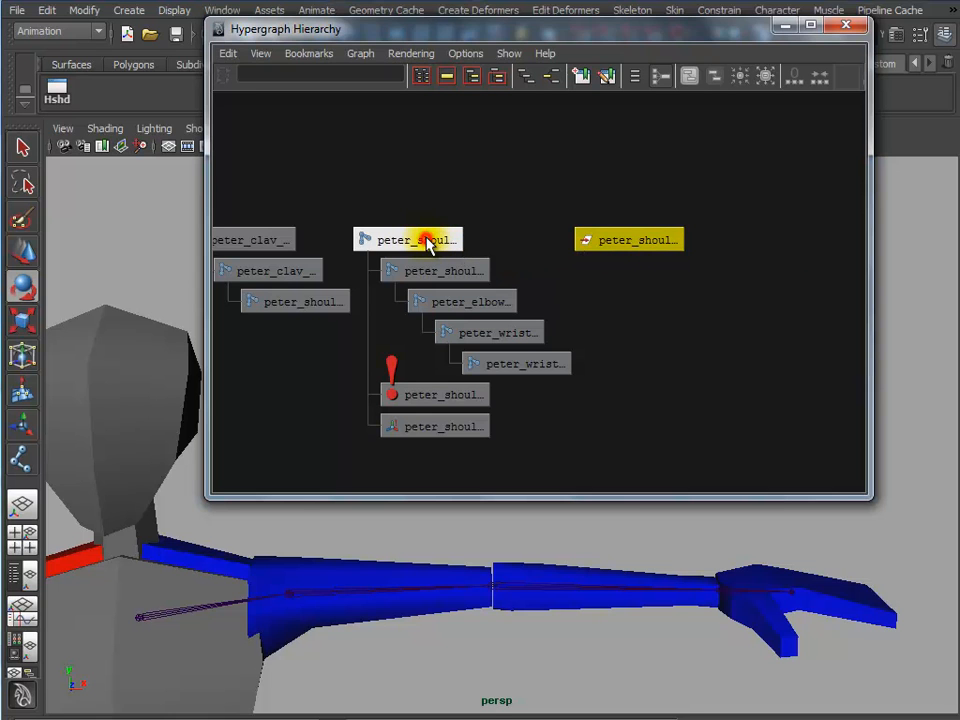
shift+click(429, 239)
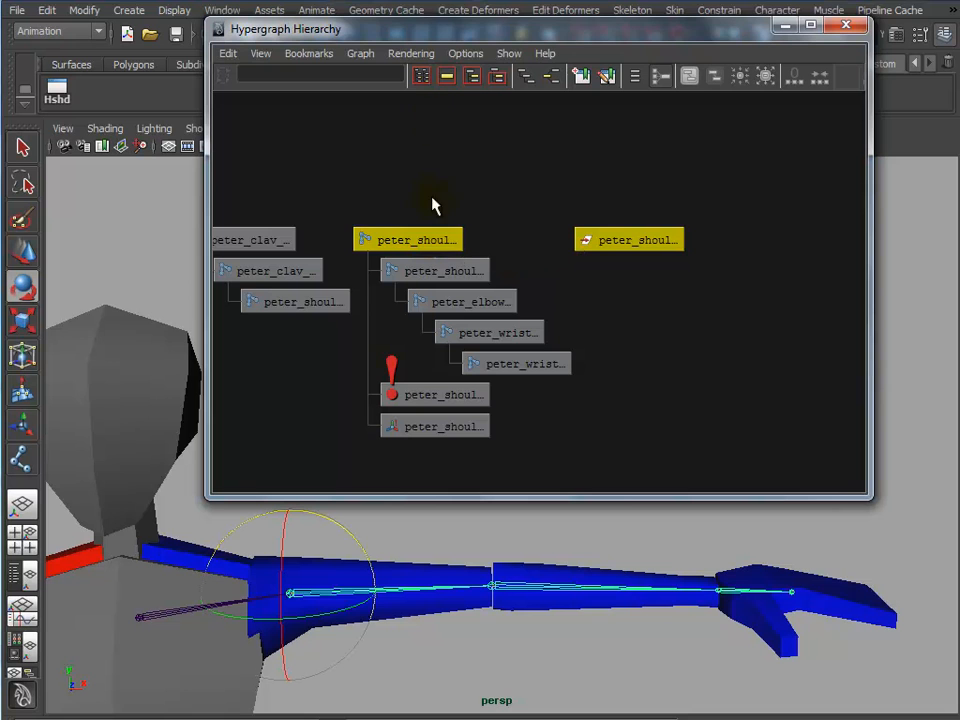
click(719, 12)
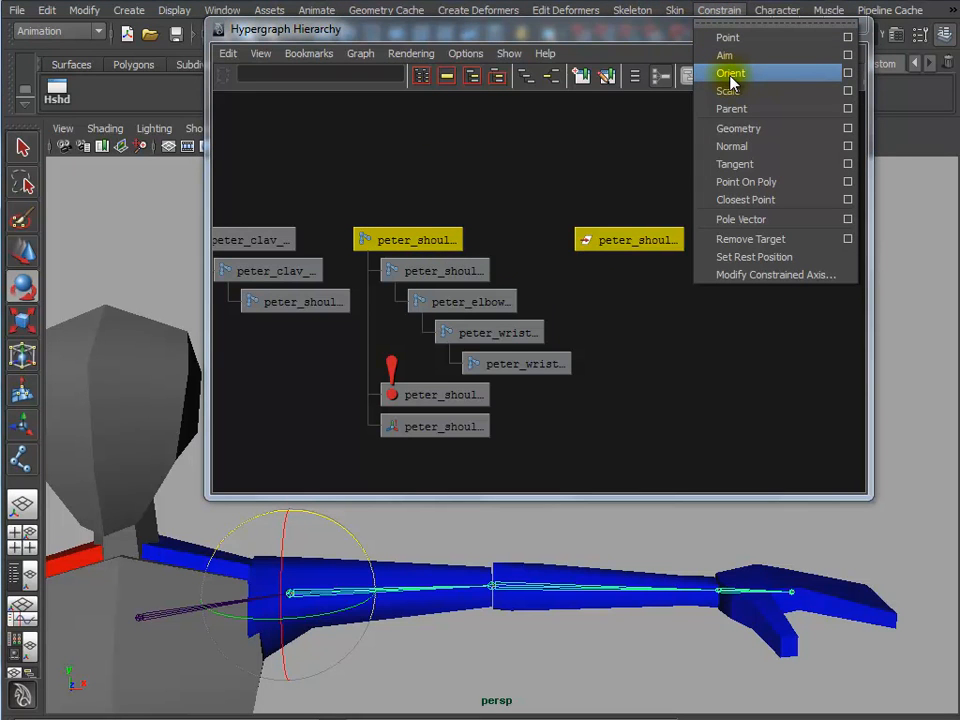
click(581, 189)
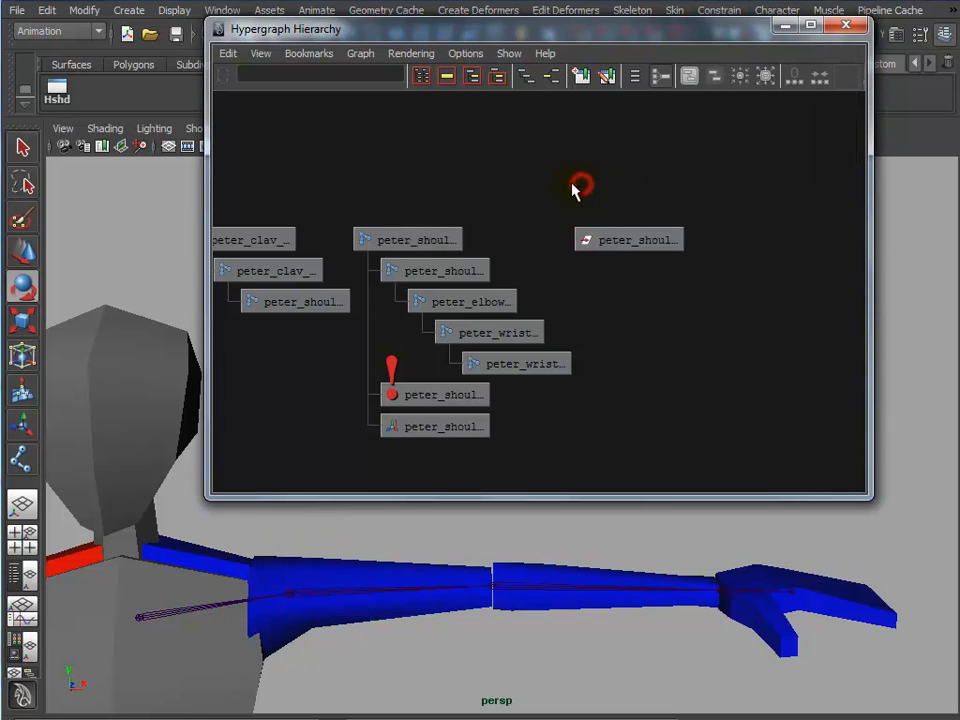
Rotate peter_shoulder_Lf_jCON upward to test how the arm joints follow, undo the rotation, and clear the selection
drag(391, 190, 615, 244)
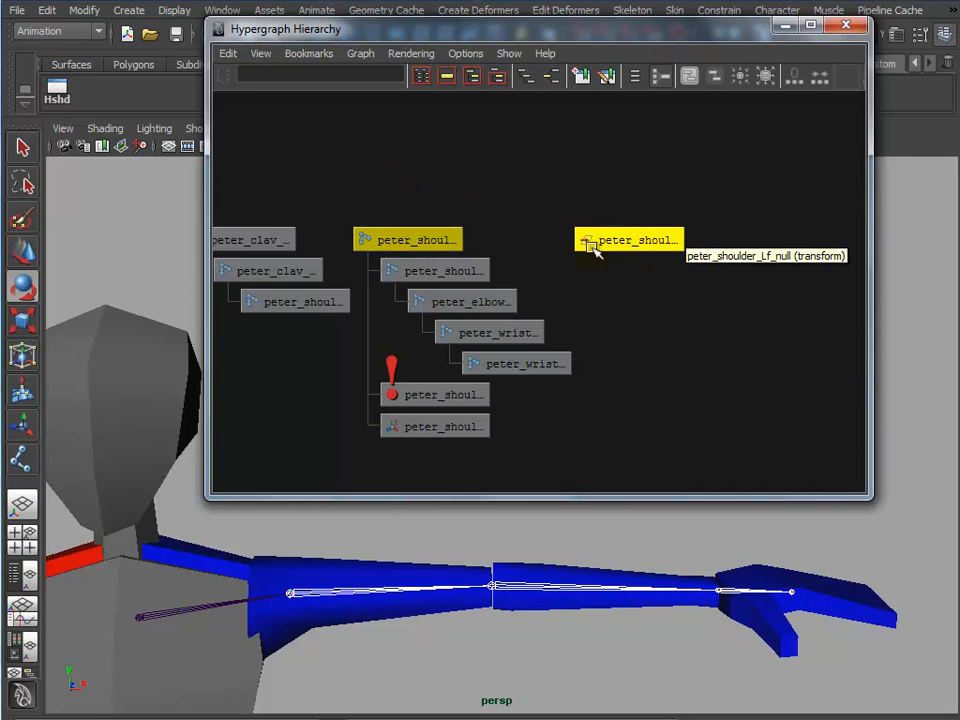
click(632, 199)
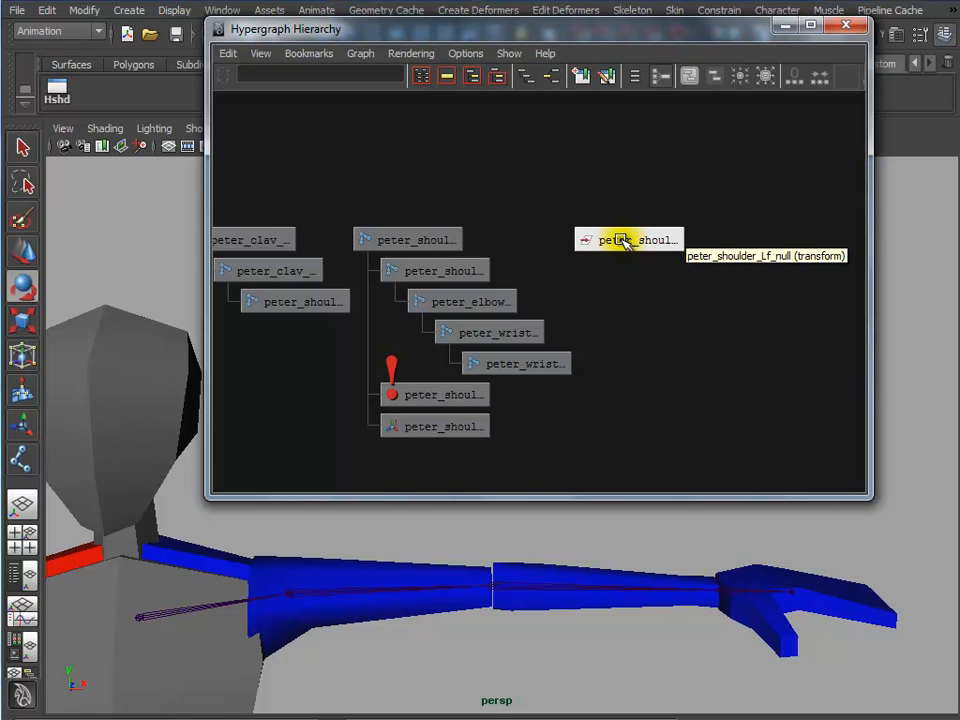
click(424, 240)
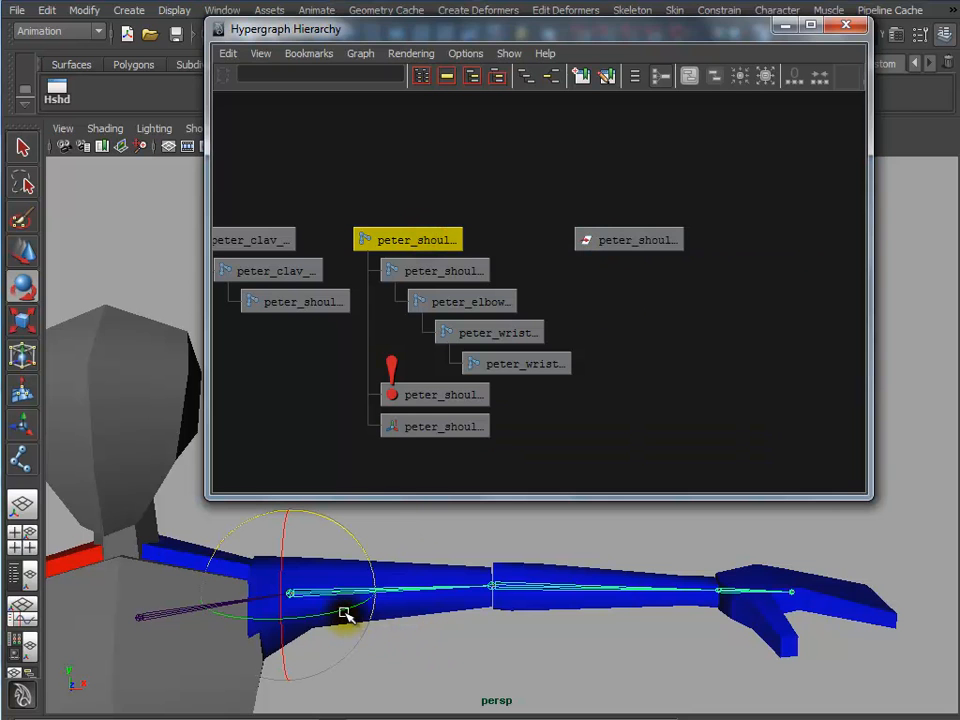
drag(344, 613, 321, 517)
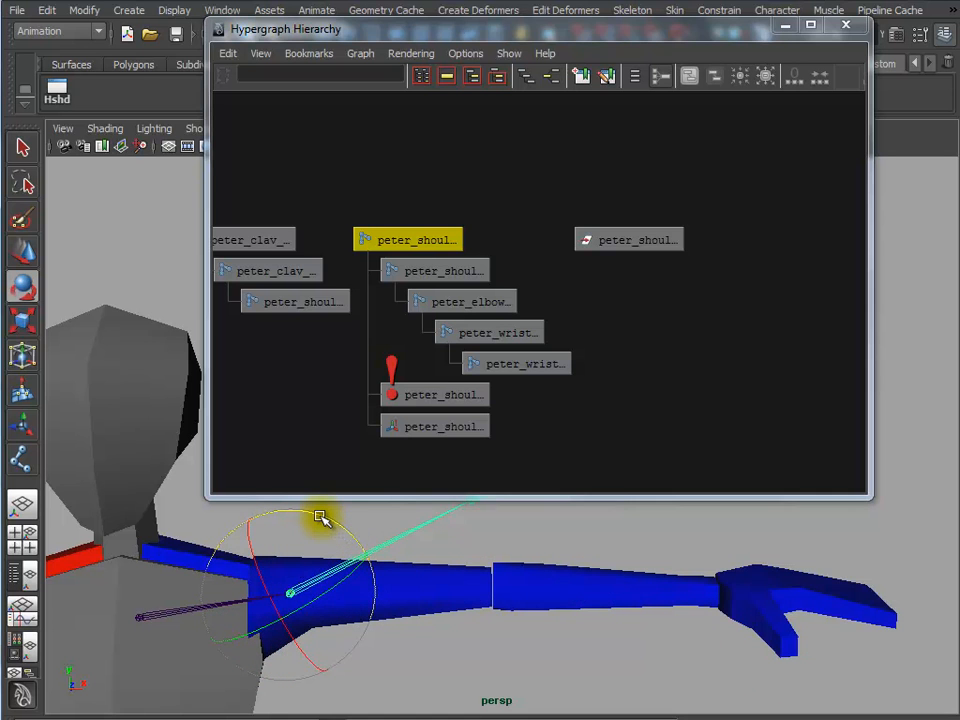
key(ctrl+z)
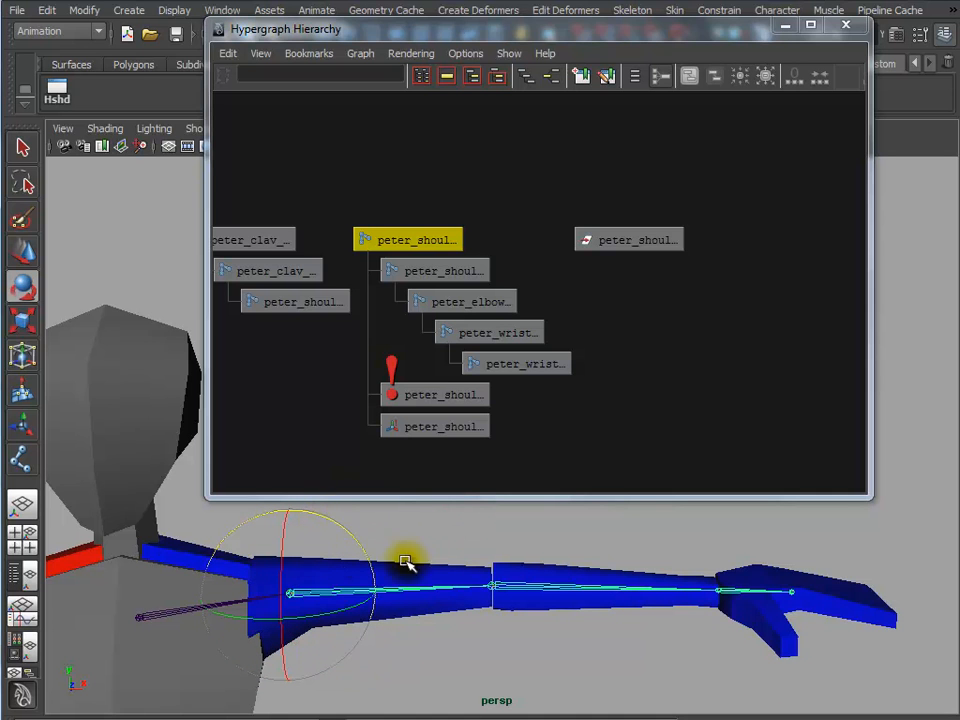
click(638, 296)
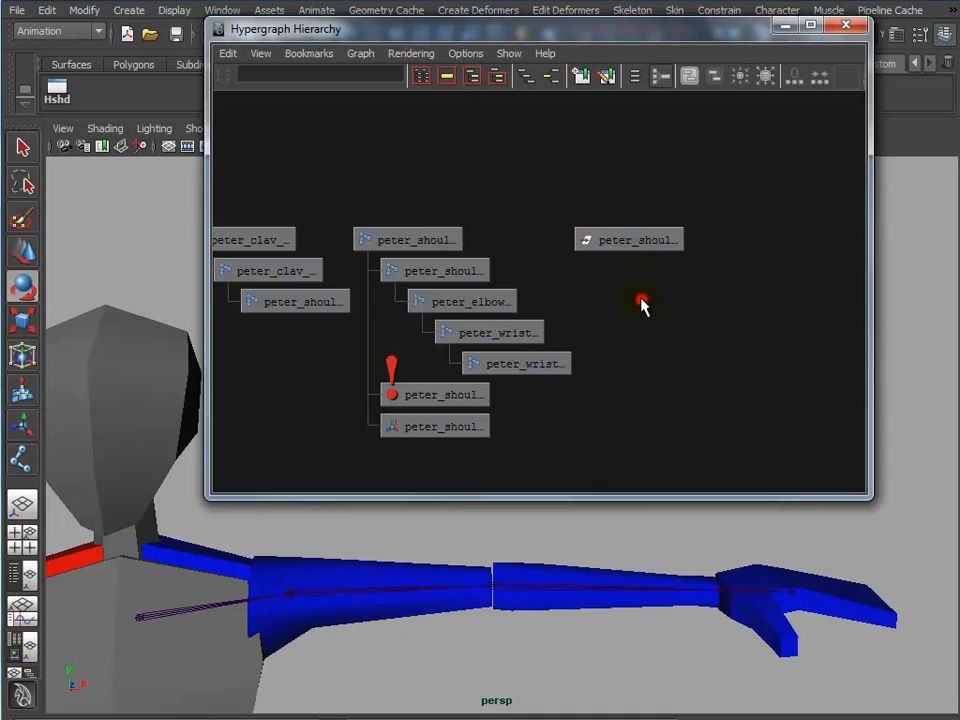
Orient-constrain peter_shoulder_Lf_null to peter_shoulder_Lf_jCON so that the null takes on the joint's orientation
click(406, 240)
click(640, 240)
click(430, 239)
click(609, 241)
click(595, 293)
click(417, 239)
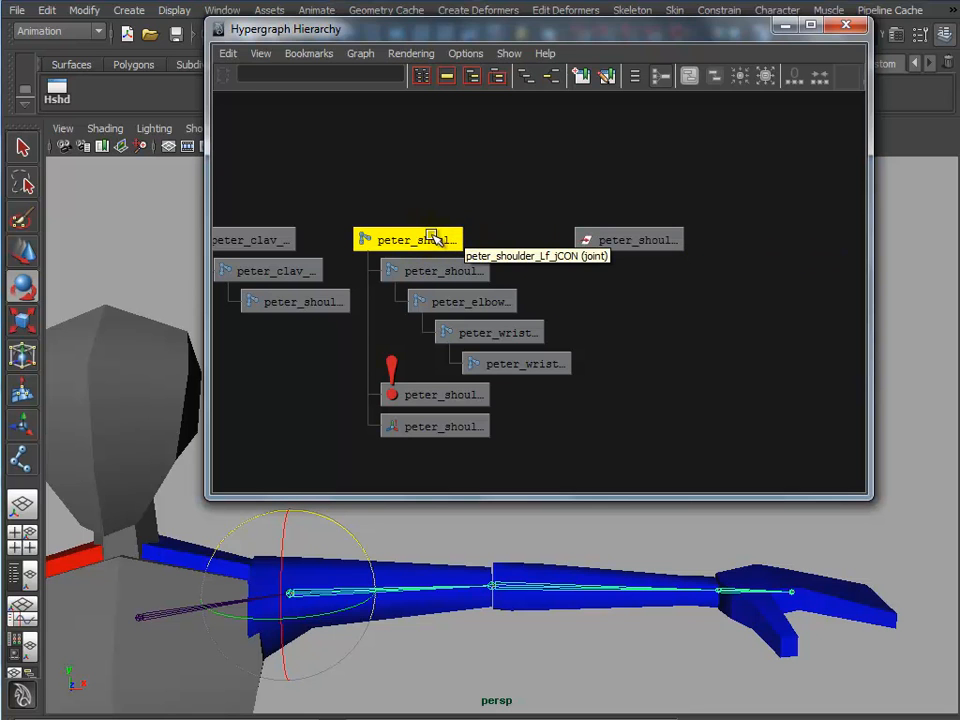
shift+click(617, 250)
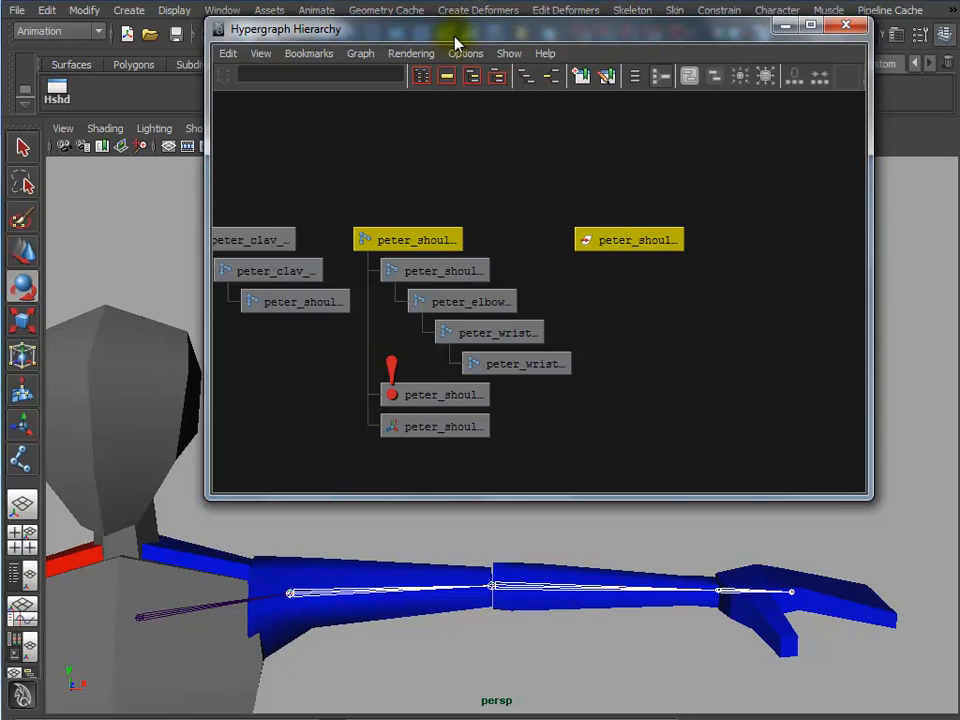
click(720, 12)
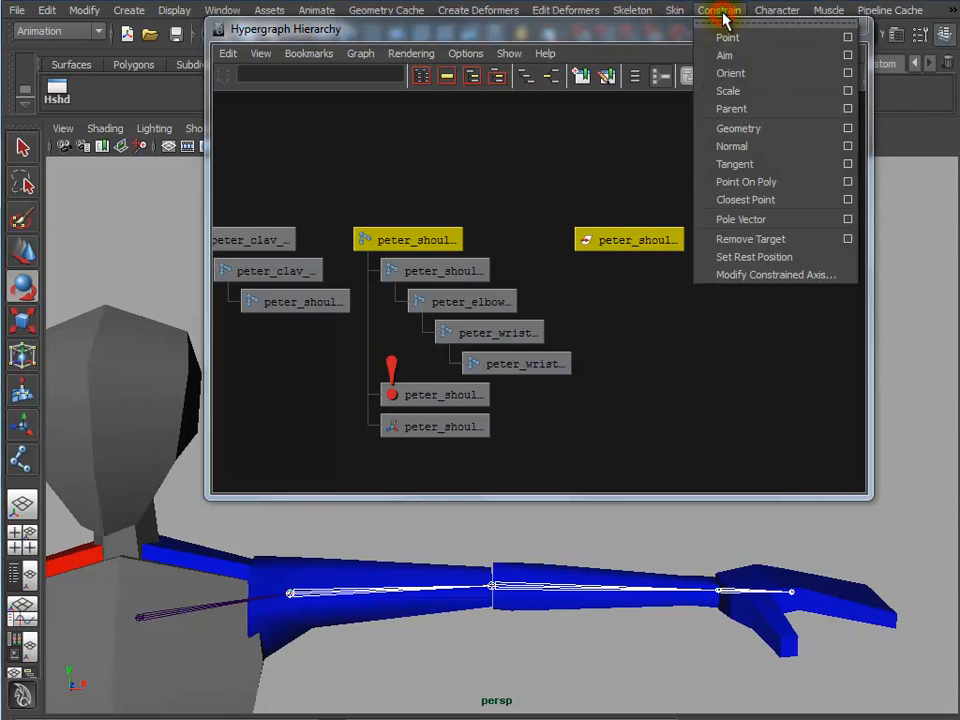
click(748, 75)
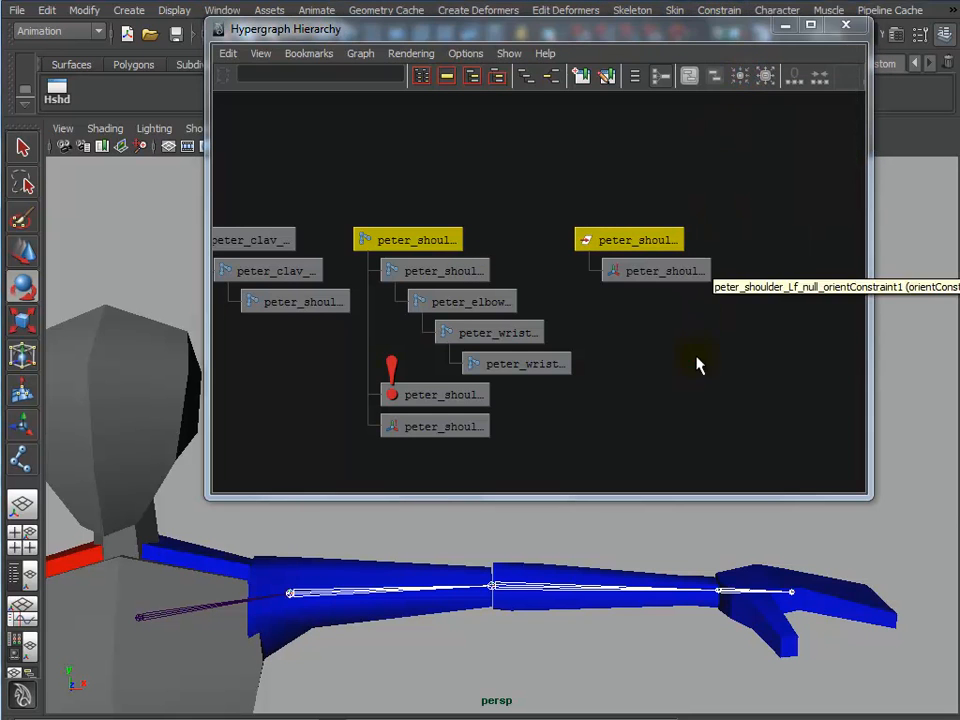
Place the Channel Box beside the Hypergraph and check the rotation channels of peter_shoulder_Lf_null and its orient constraint
click(621, 272)
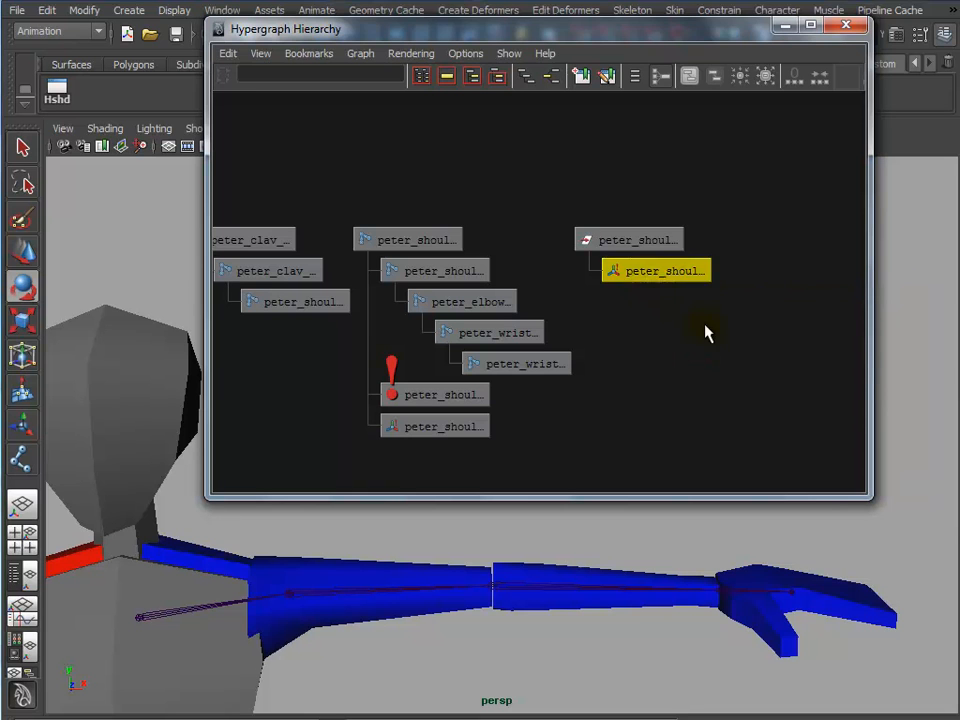
click(703, 326)
click(644, 237)
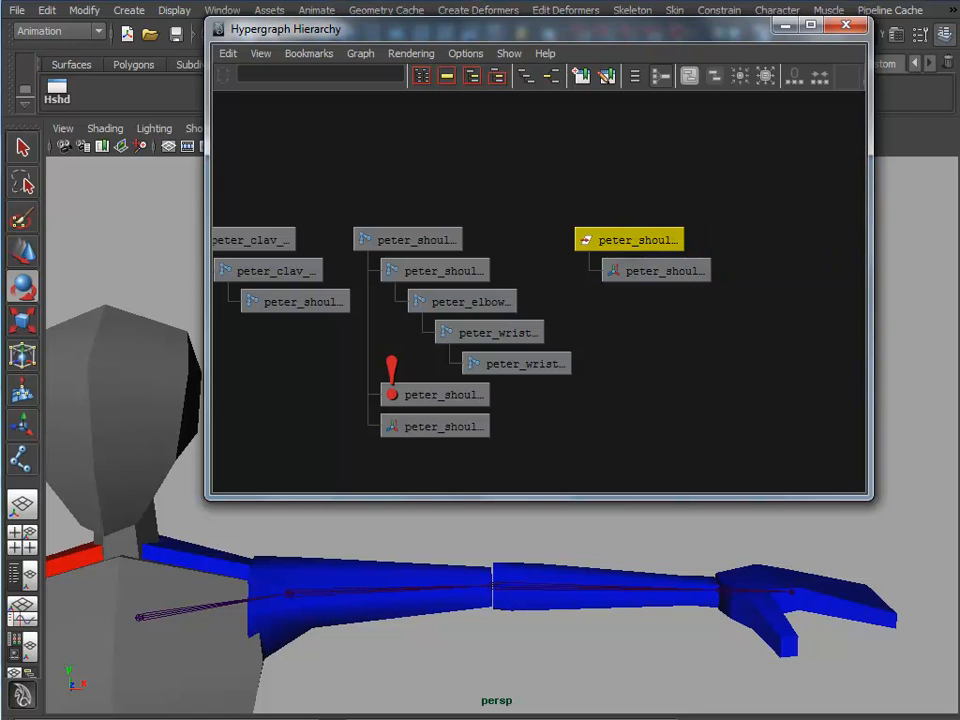
drag(958, 84, 379, 56)
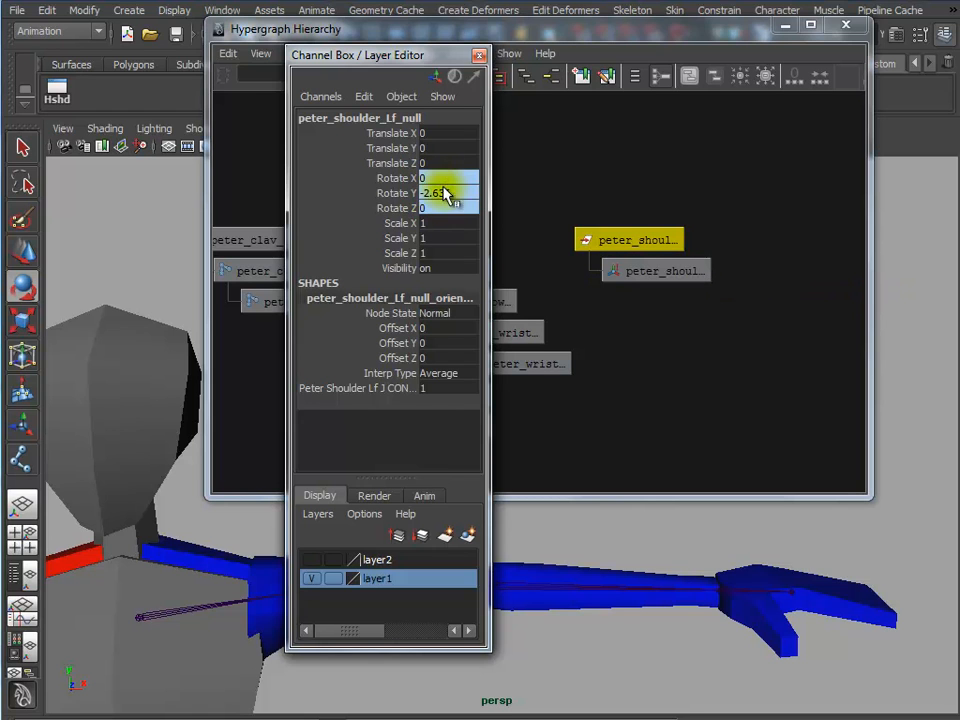
drag(381, 55, 298, 60)
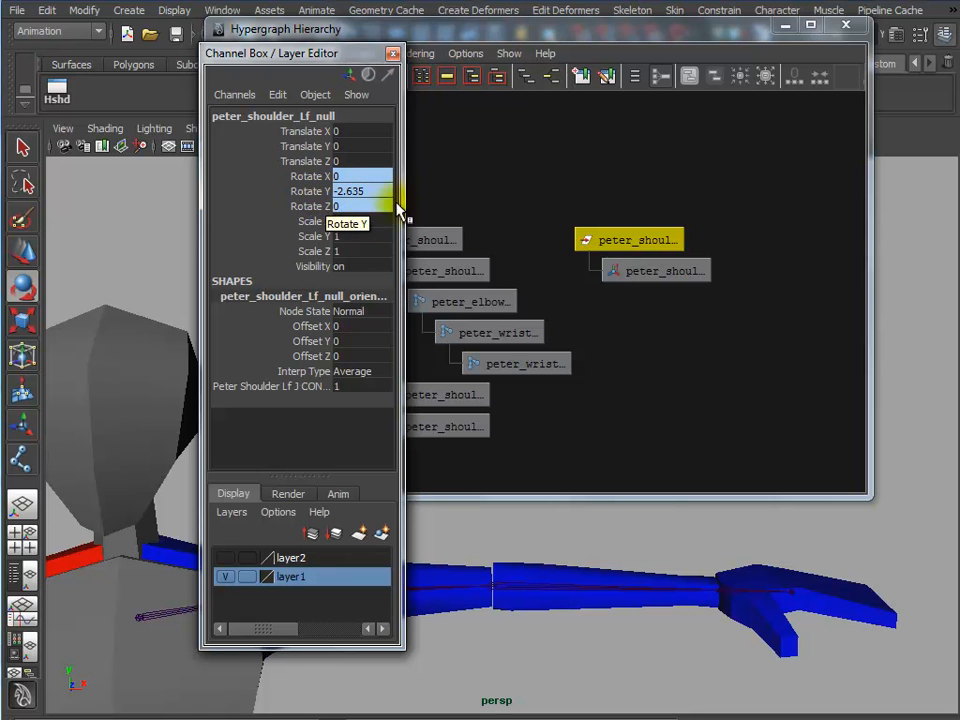
click(667, 277)
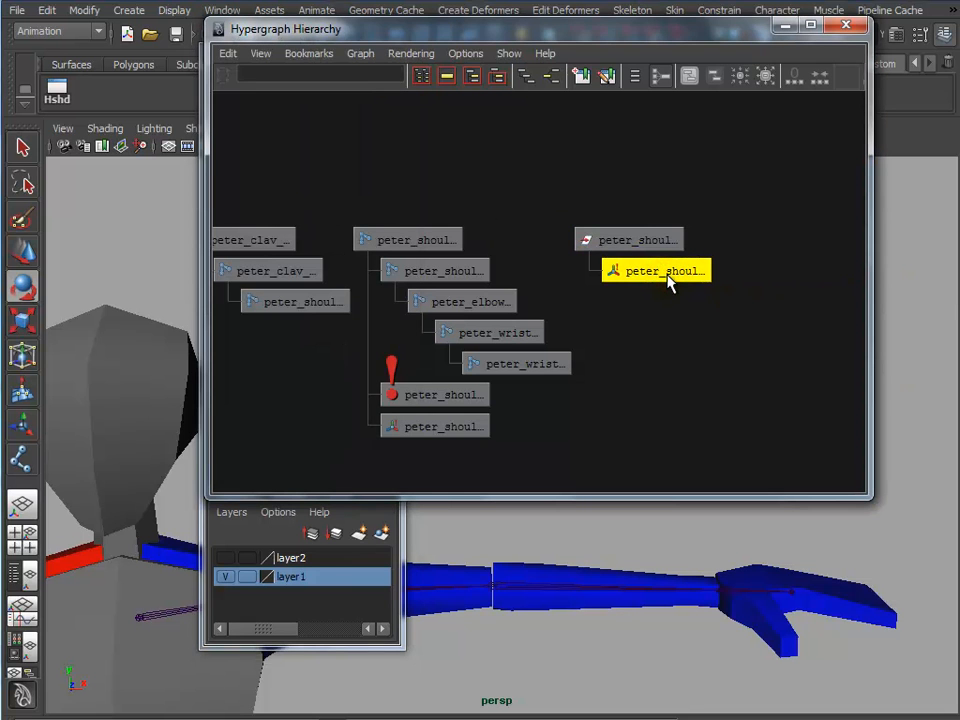
drag(359, 39, 432, 43)
drag(254, 56, 122, 48)
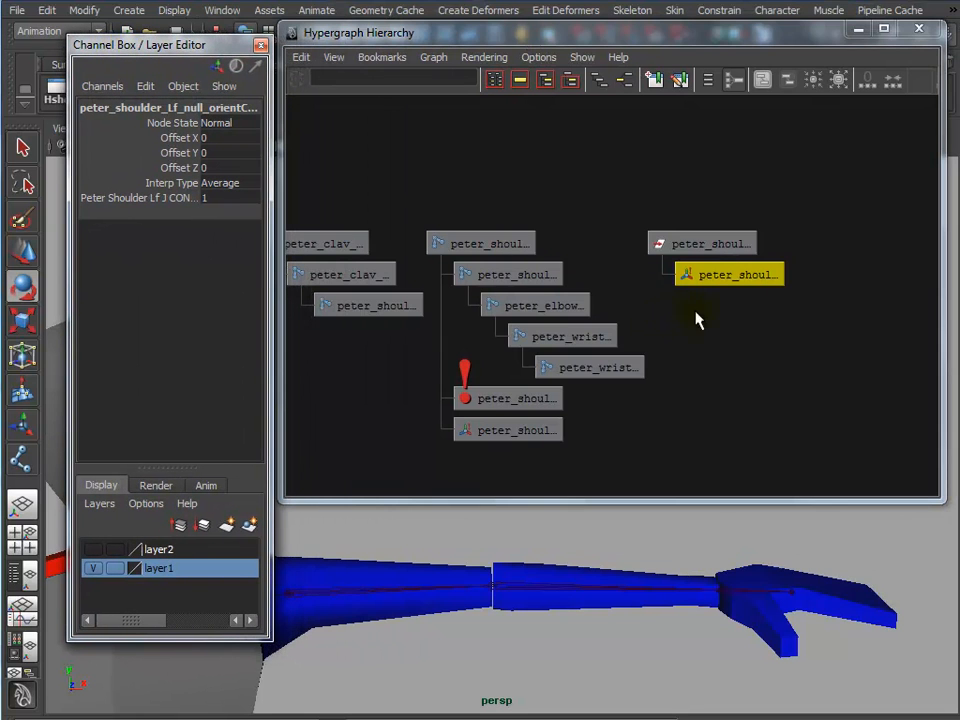
click(722, 247)
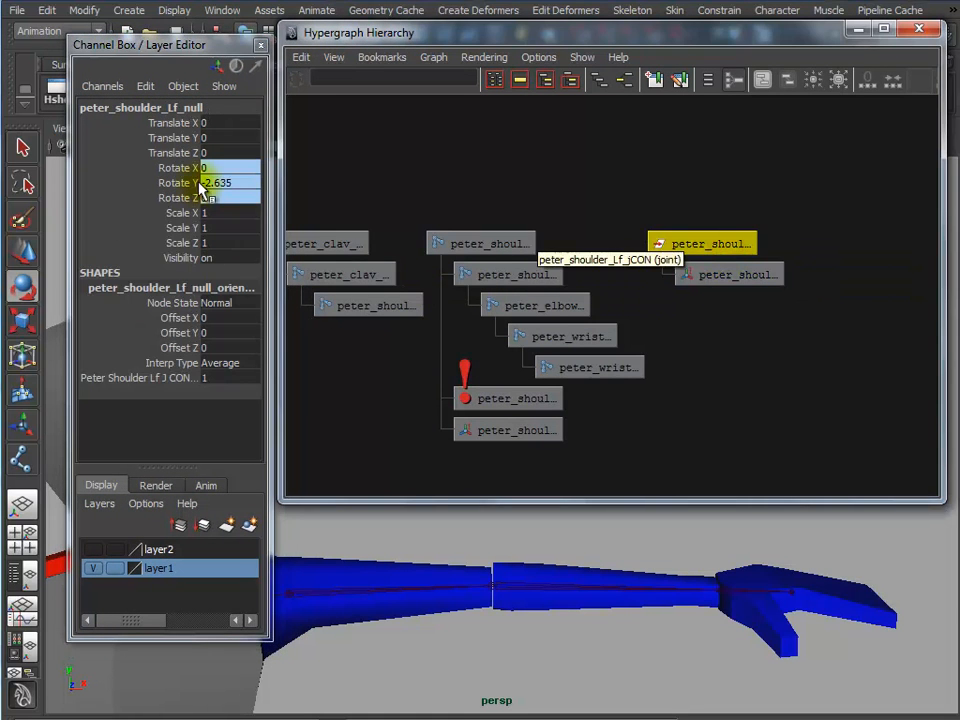
Delete the null's orient constraint, check the null's rotation values, and undo the deletion
click(713, 281)
key(Delete)
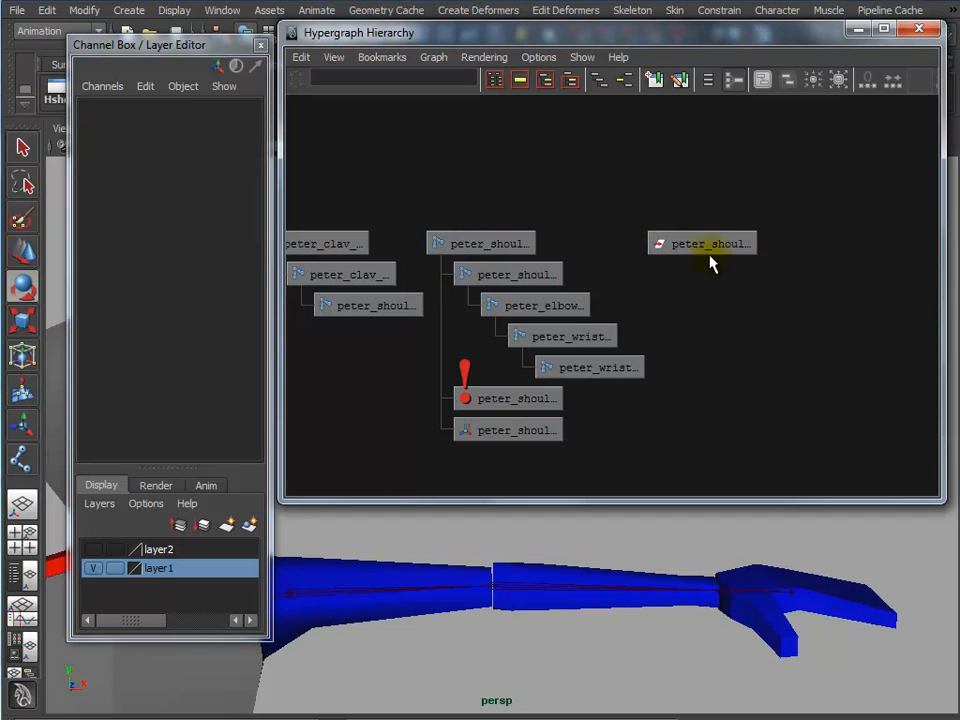
click(707, 245)
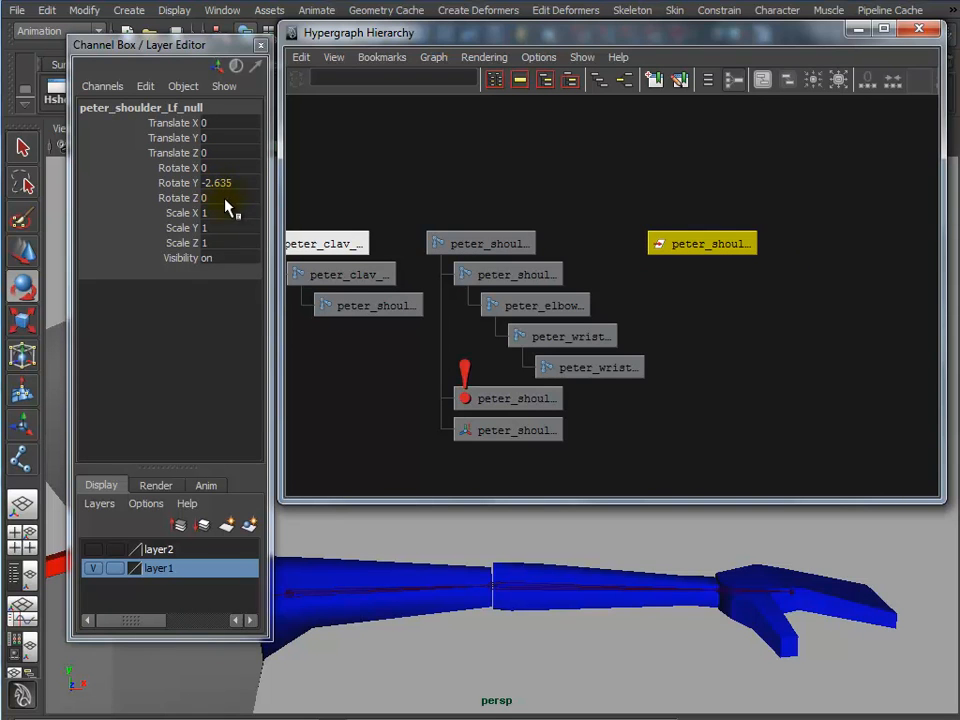
key(ctrl+z)
key(ctrl+z)
key(ctrl+z)
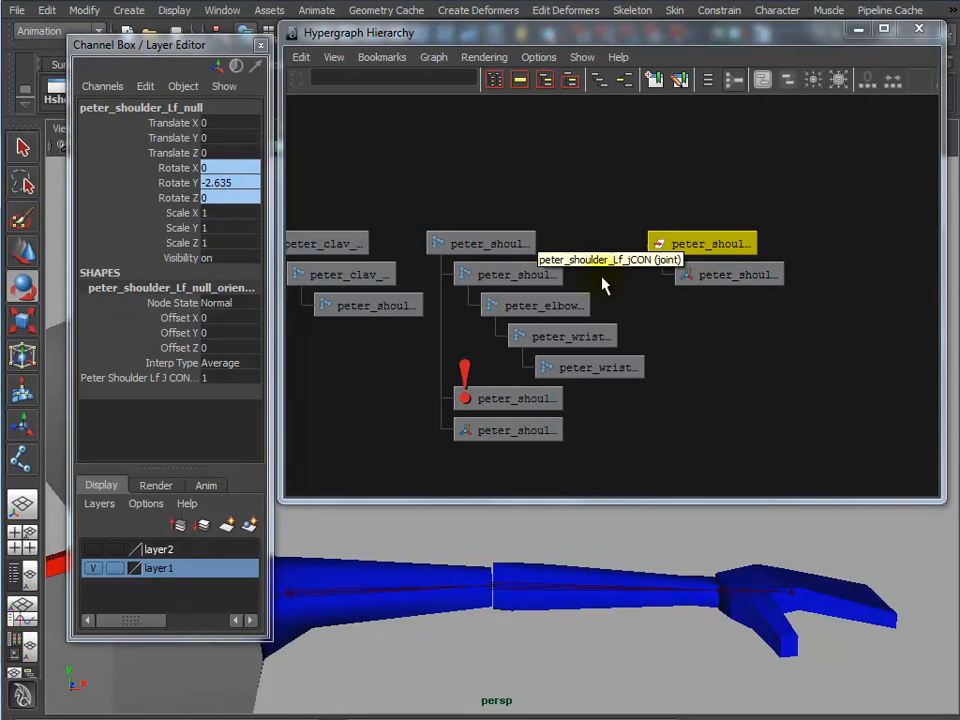
Delete the orient constraint under peter_shoulder_Lf_null, check the null's rotation channels, and move the Channel Box out of view
click(690, 274)
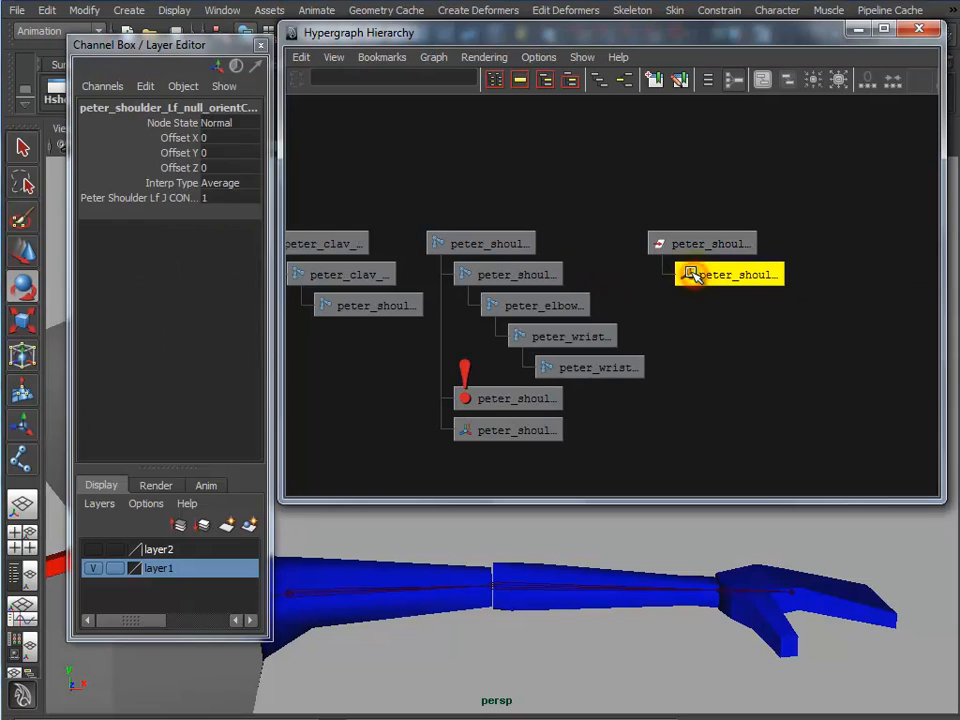
key(Delete)
click(692, 247)
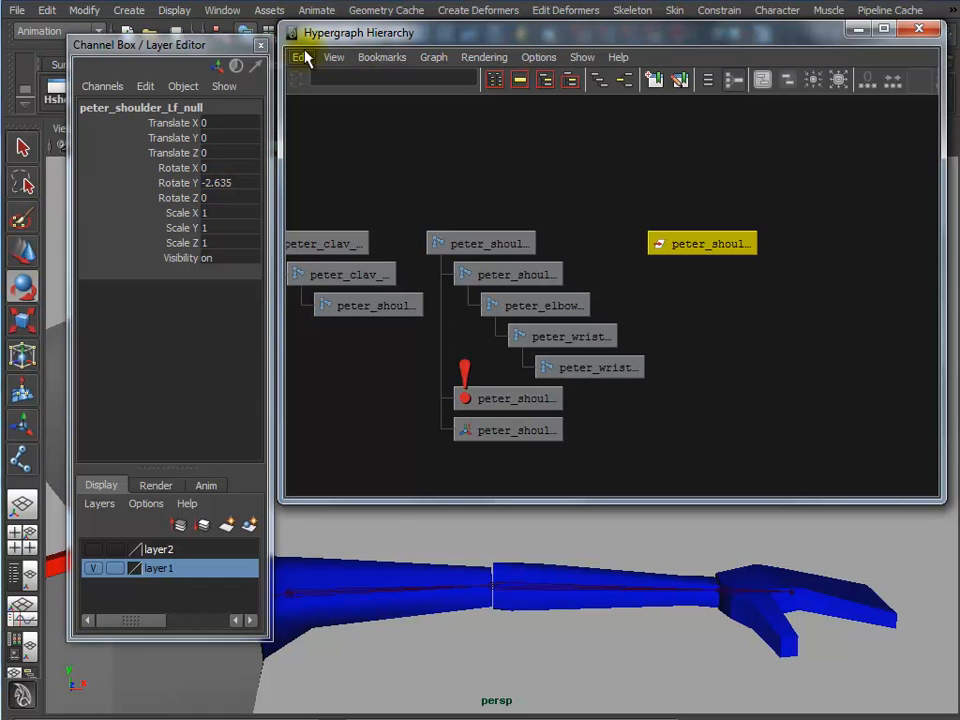
drag(190, 47, 959, 57)
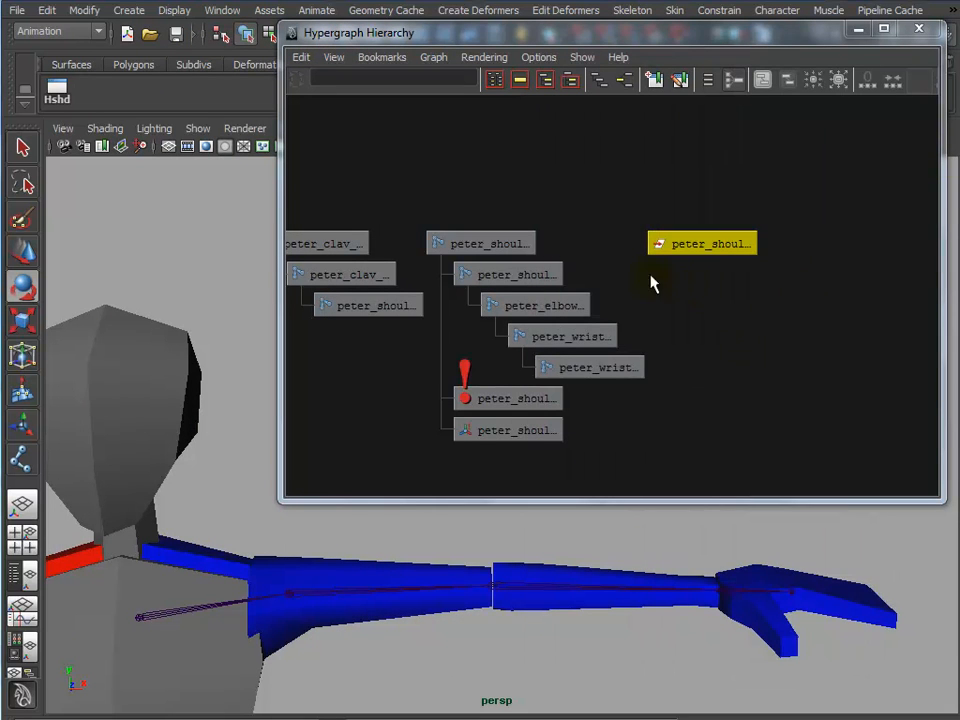
Orient-constrain peter_shoulder_Lf_jCON to peter_shoulder_Lf_null, with the null as an additional target
click(480, 243)
click(700, 243)
click(724, 243)
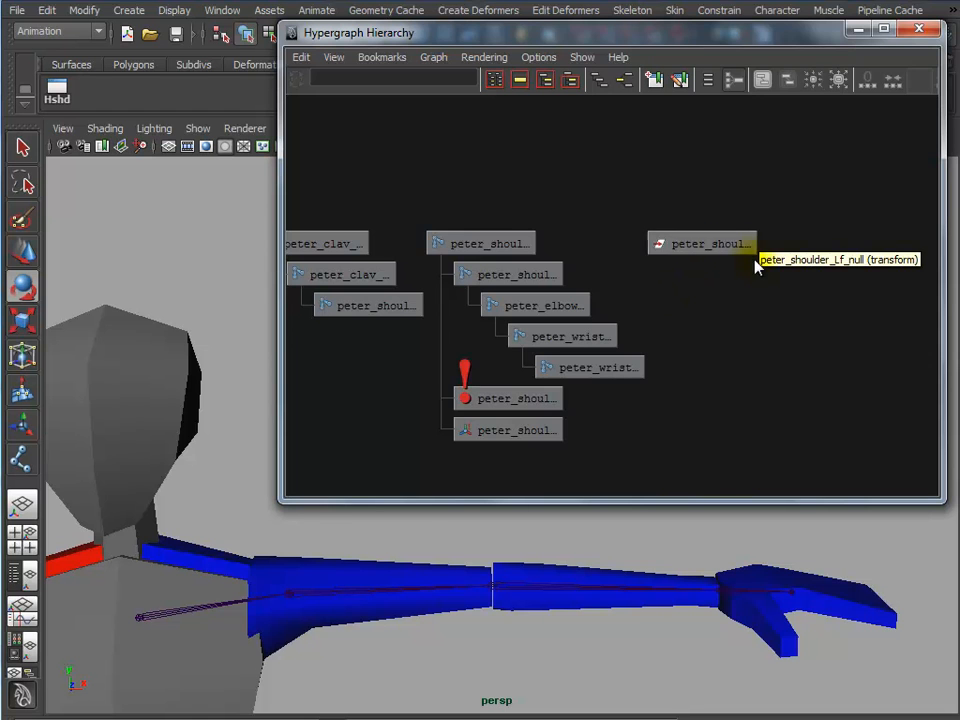
click(480, 243)
click(470, 242)
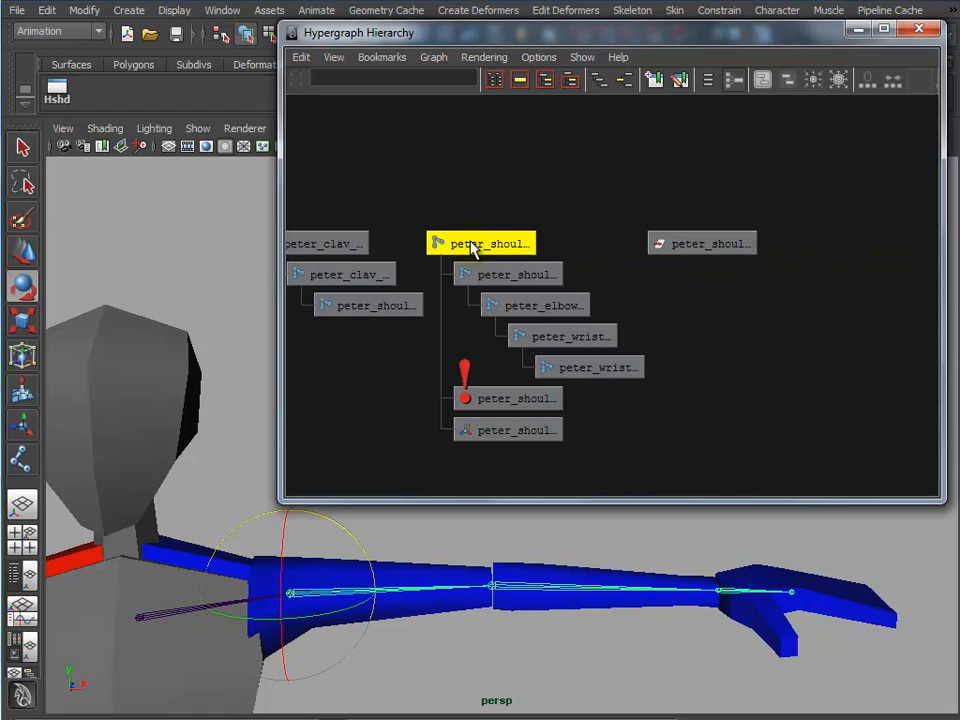
click(696, 245)
shift+click(488, 245)
click(716, 12)
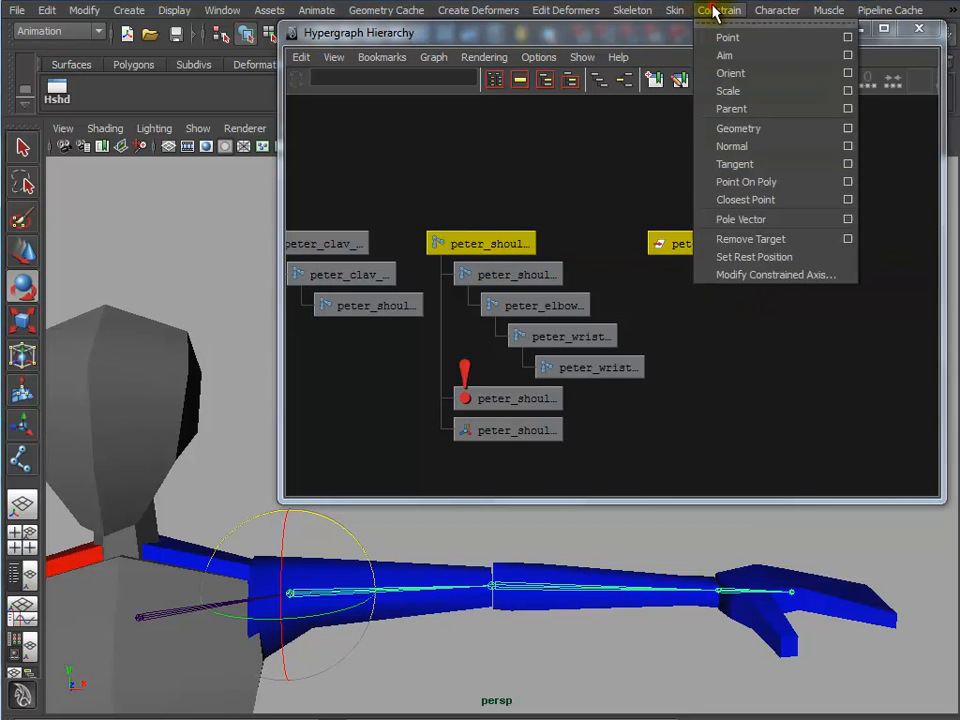
click(731, 75)
Select the orient constraint under peter_shoulder_Lf_jCON and examine its two target weight channels in the Channel Box
click(711, 345)
click(510, 243)
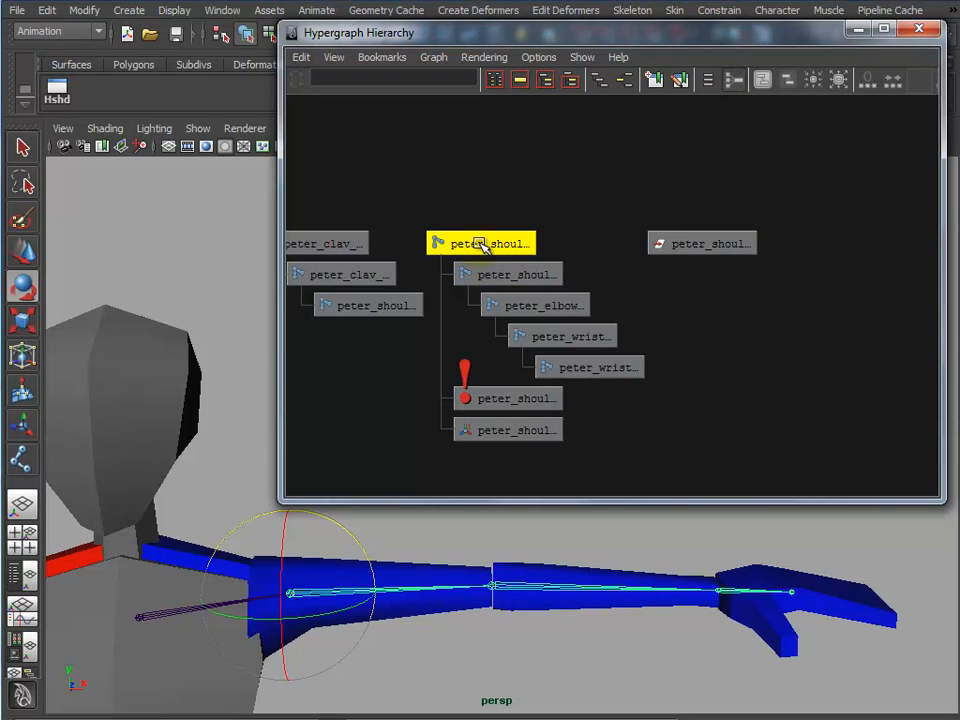
click(518, 431)
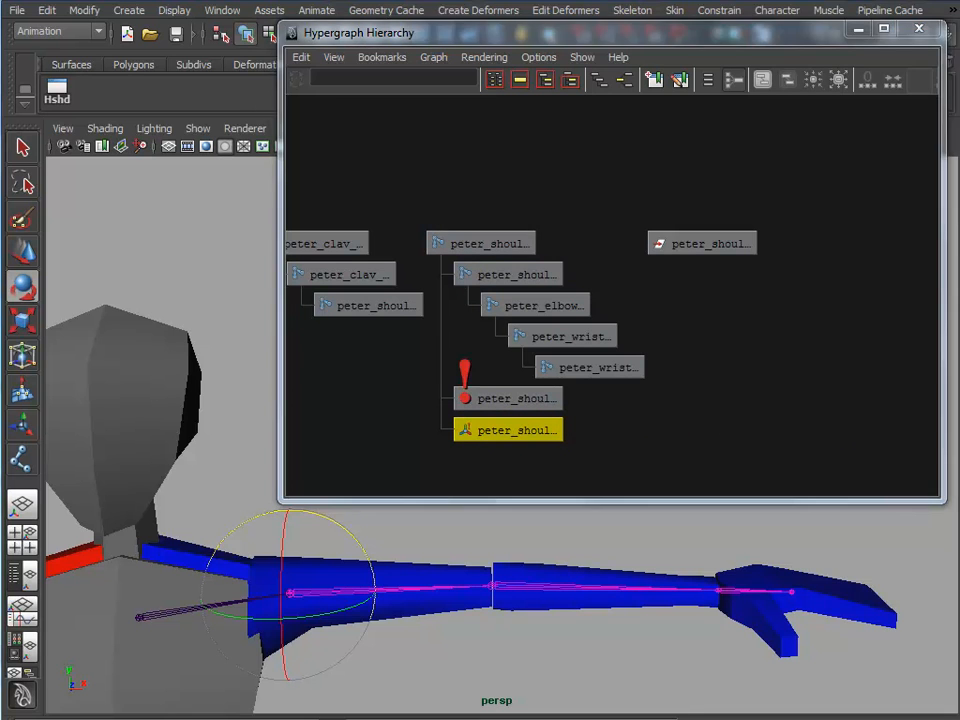
drag(959, 70, 189, 67)
drag(315, 219, 355, 222)
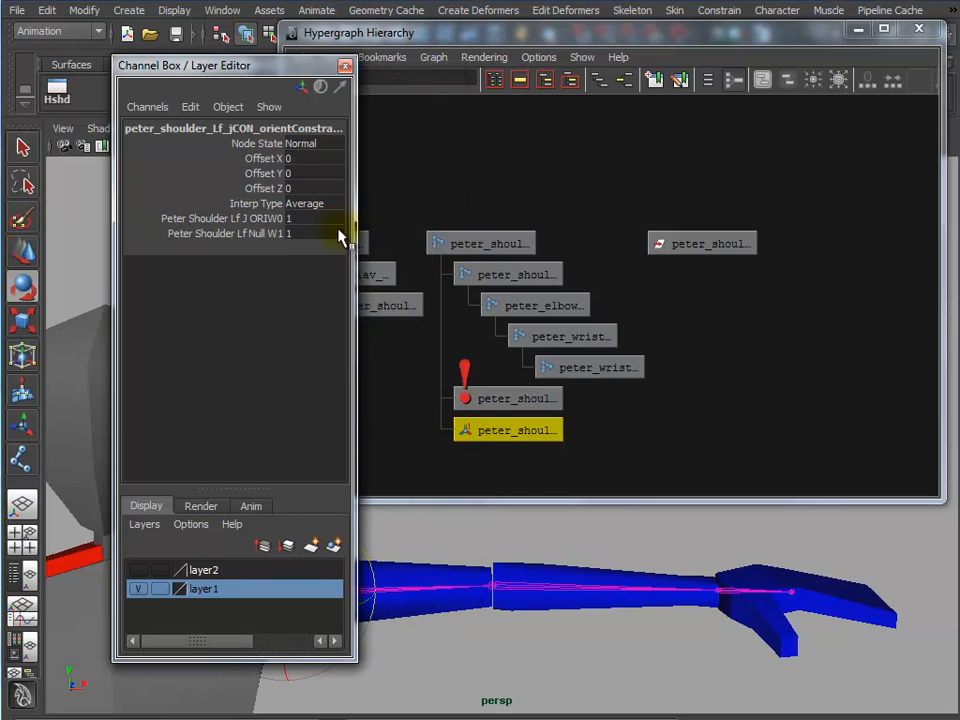
click(253, 218)
click(260, 233)
click(257, 218)
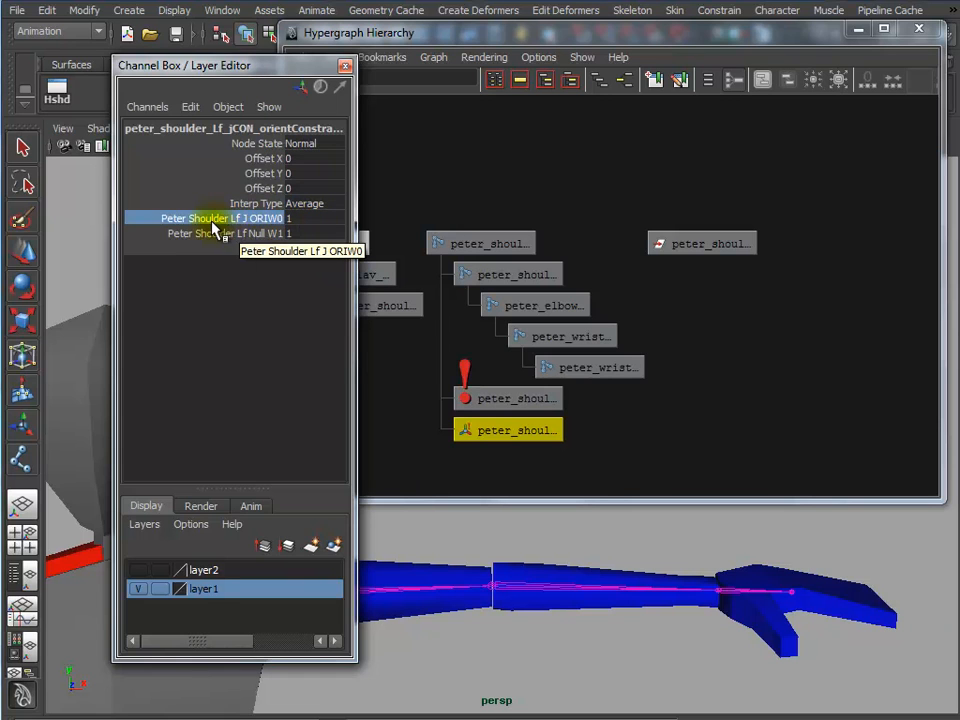
Set the constraint's Peter Shoulder Lf Null W1 weight to 0 and move the Channel Box out of view
double_click(301, 220)
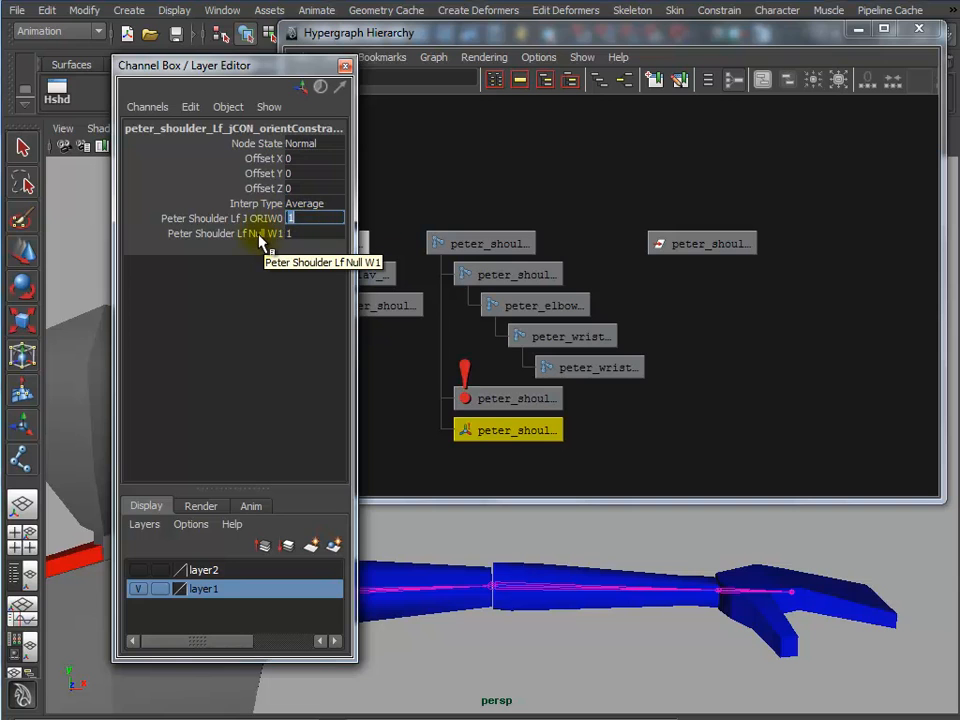
double_click(302, 233)
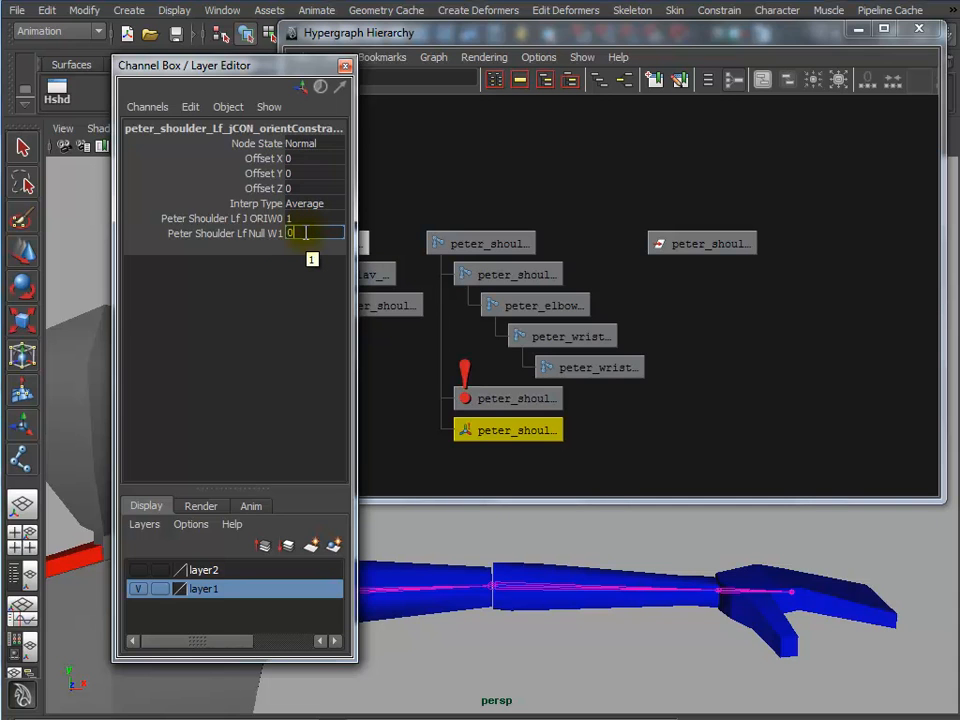
click(256, 240)
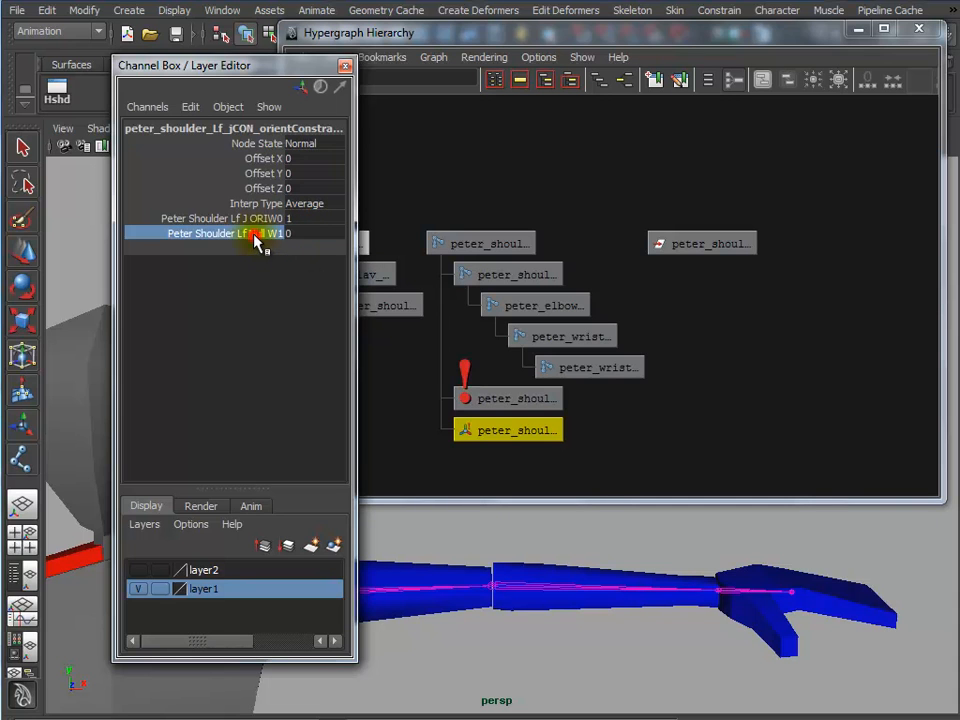
drag(284, 67, 959, 69)
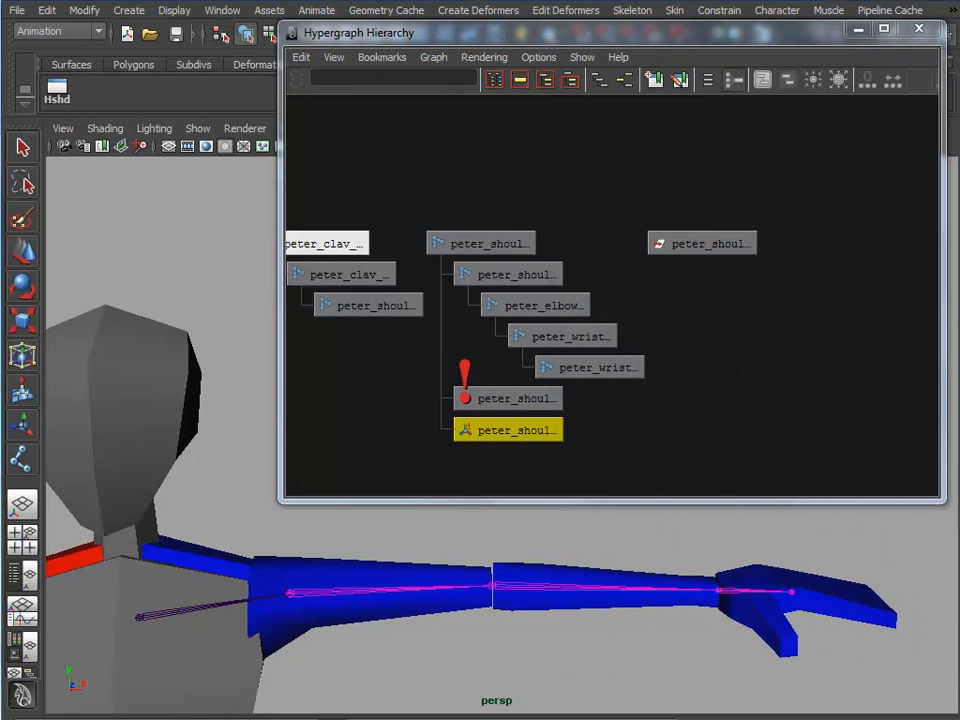
Test the clavicle's influence on the arm by rotating peter_clav_Lf_jnt upward around Z, and undo the rotations
click(145, 635)
key(e)
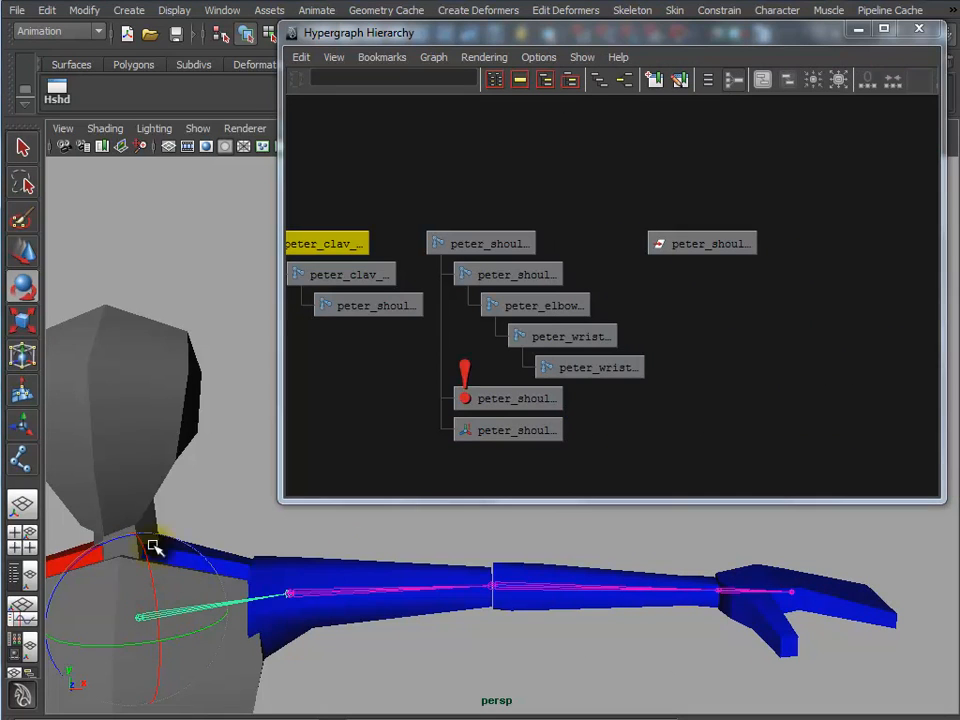
mouse_move(93, 547)
mouse_down()
mouse_move(5, 547)
mouse_move(139, 553)
mouse_move(5, 546)
mouse_move(81, 549)
mouse_move(86, 538)
mouse_up()
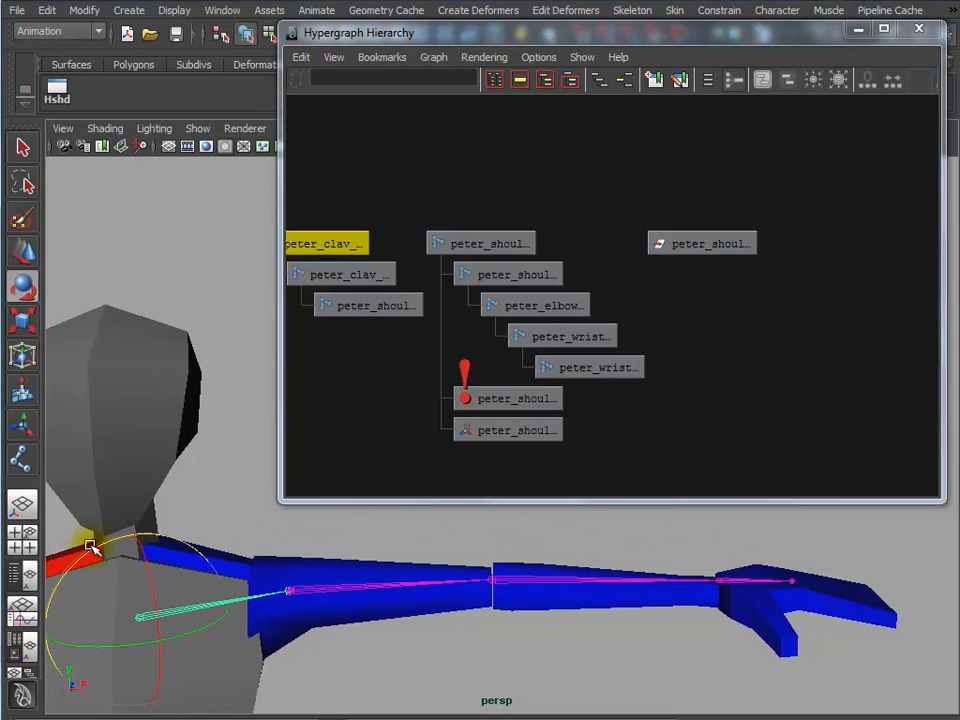
drag(555, 33, 957, 36)
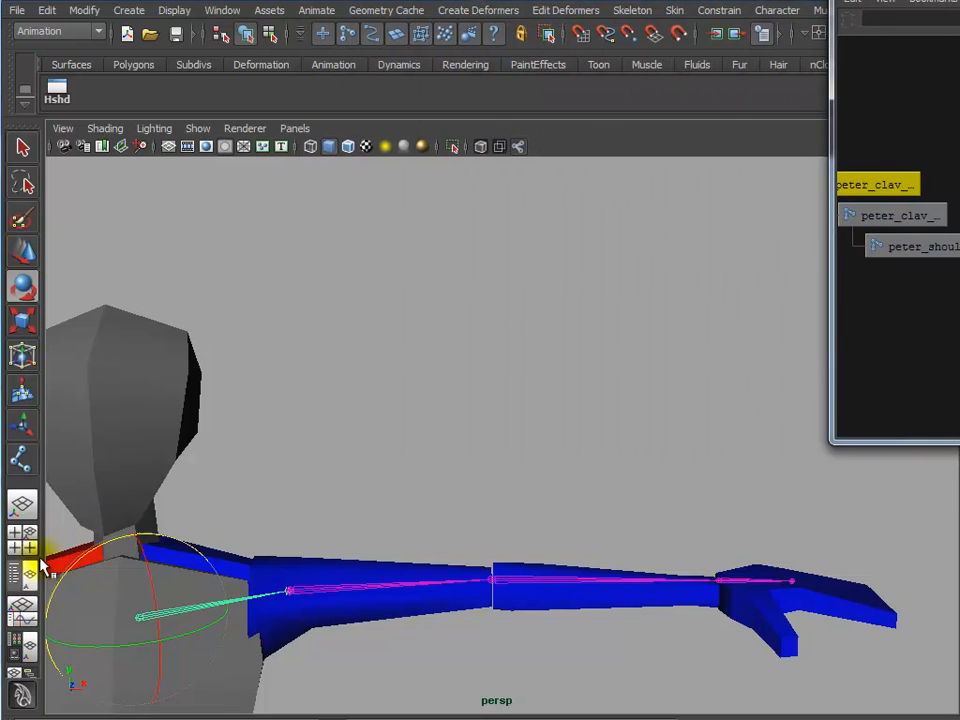
drag(86, 557, 3, 538)
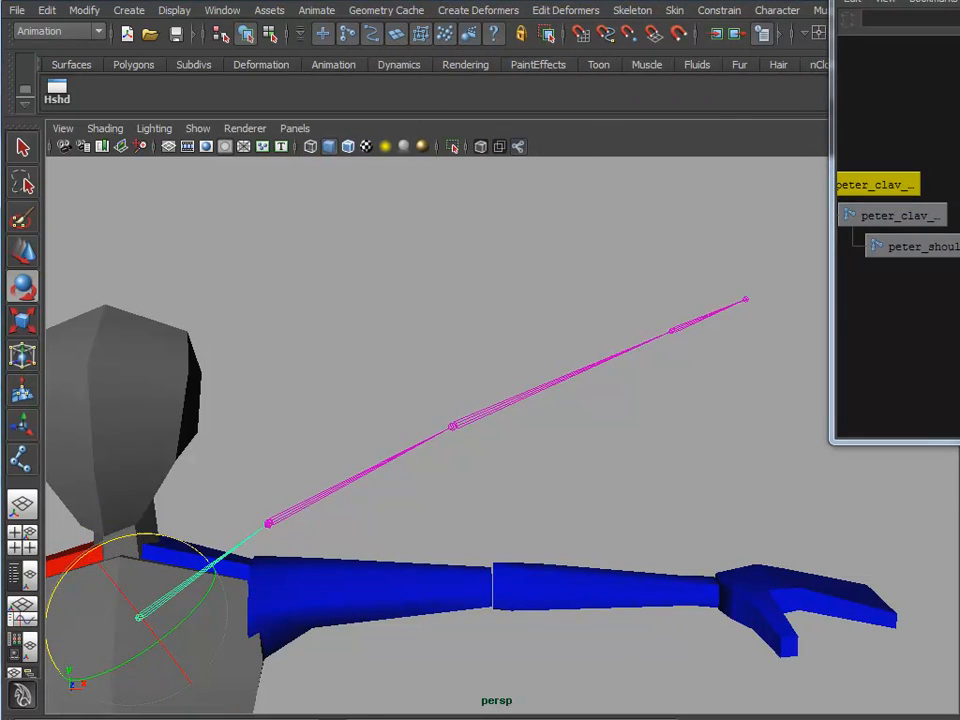
key(ctrl+z)
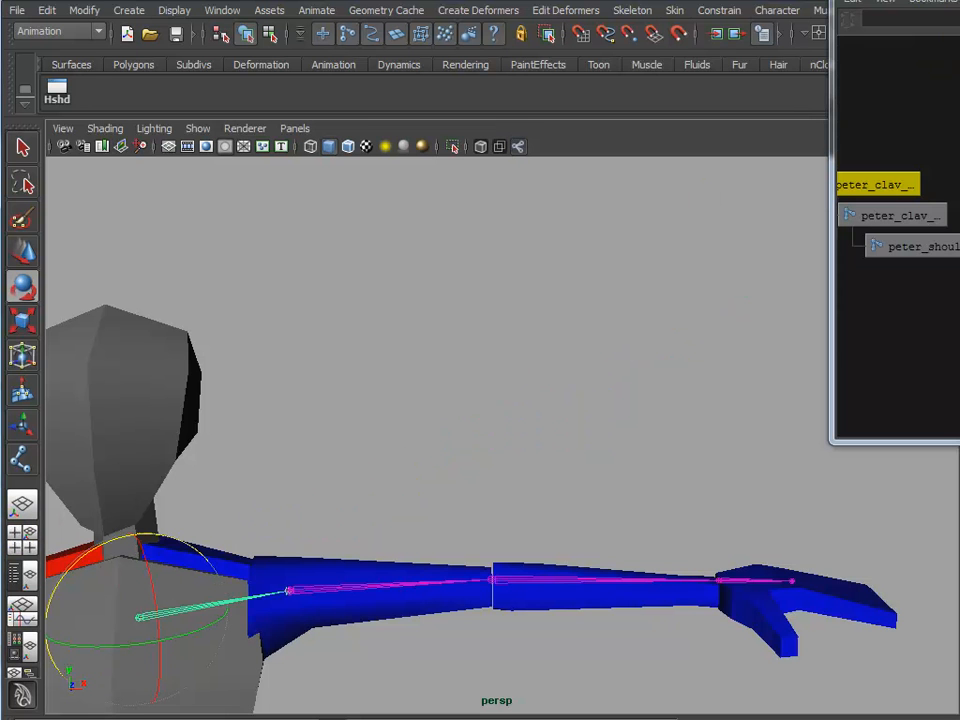
key(ctrl+z)
On the shoulder control joint's orient constraint, set the Null W1 weight to 1 and the J ORIW0 weight to 0
drag(955, 2, 250, 37)
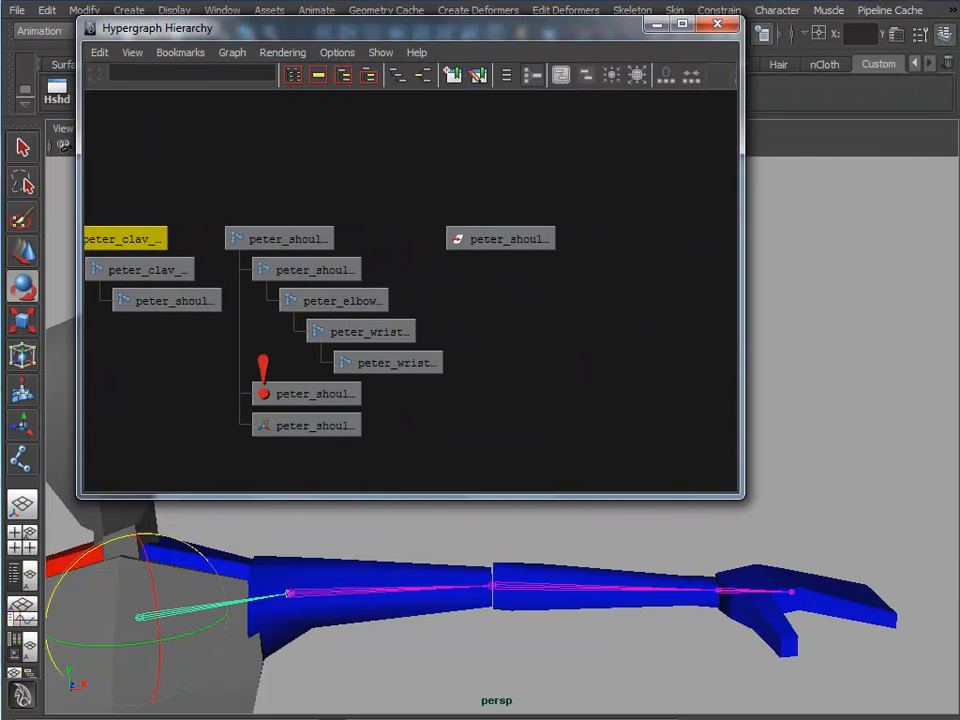
drag(955, 66, 577, 8)
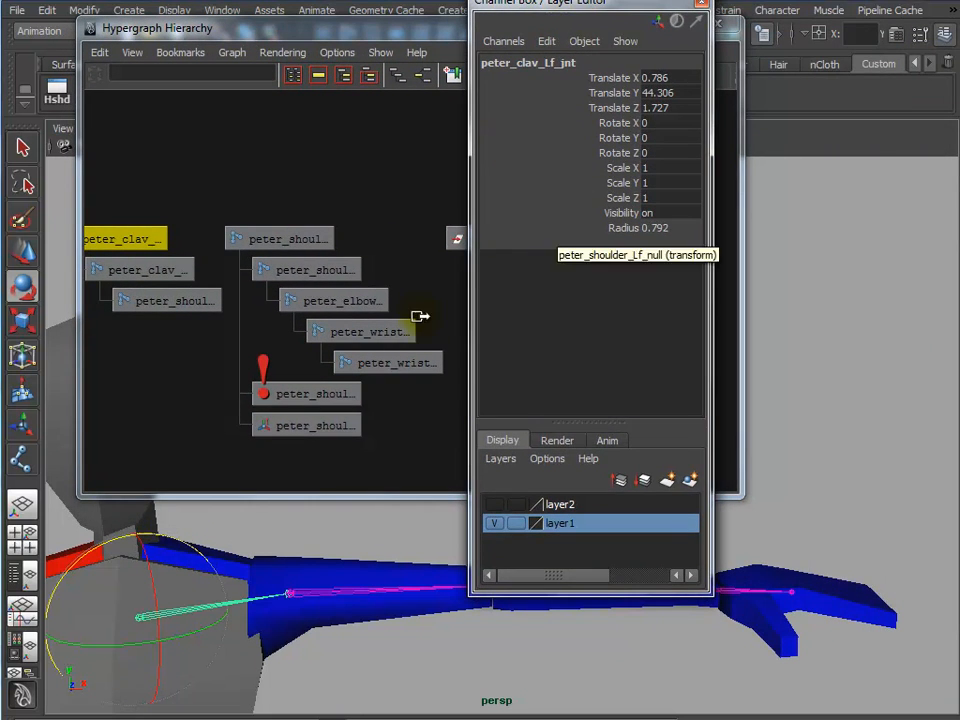
click(296, 429)
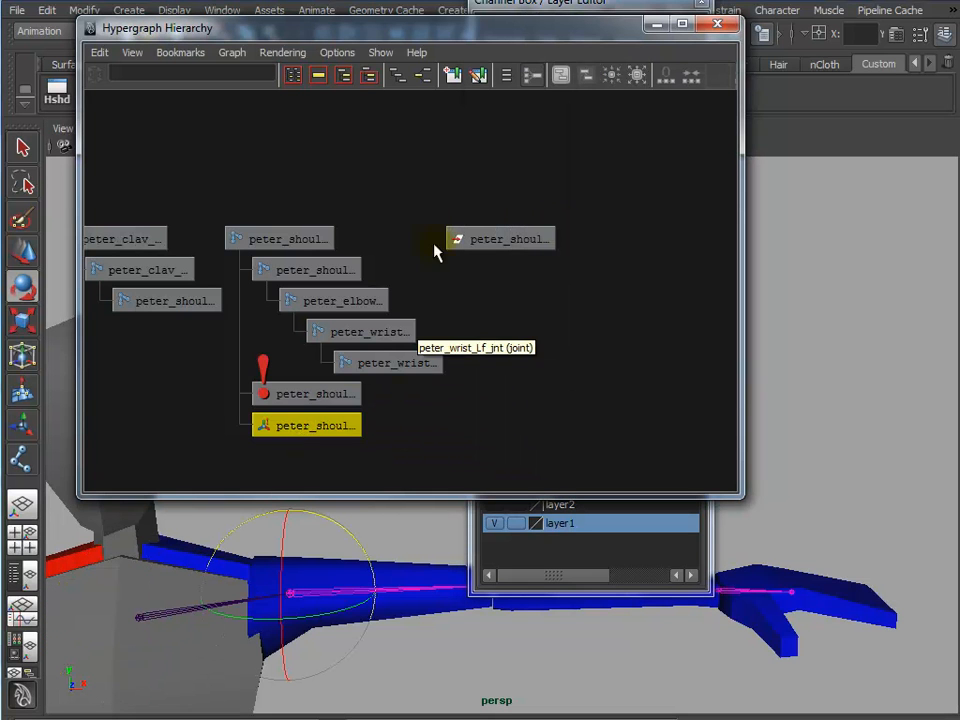
drag(547, 45, 519, 47)
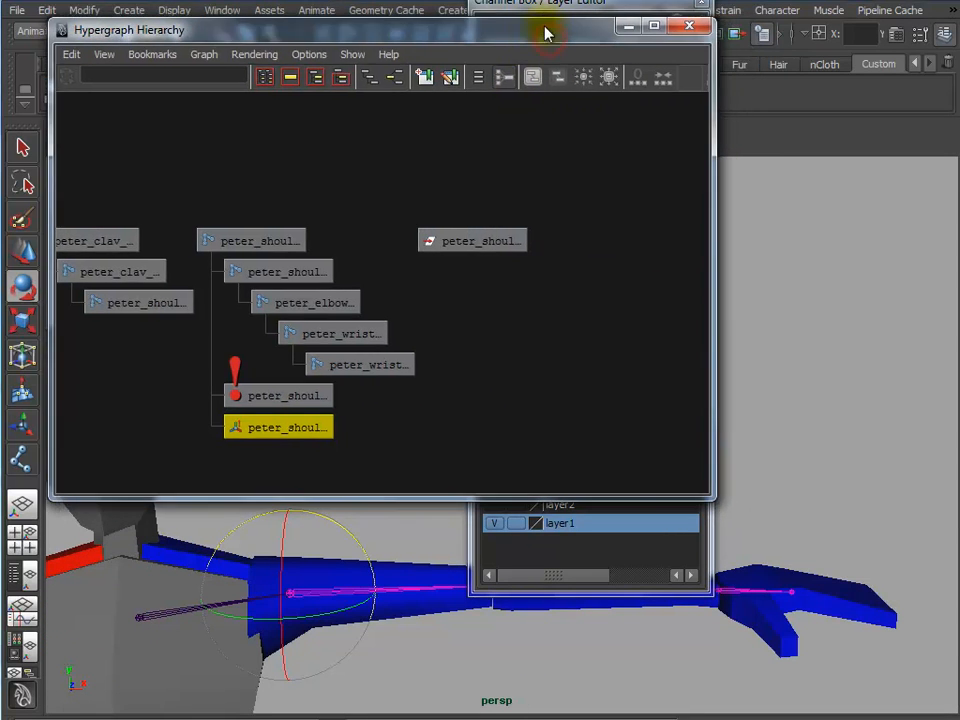
drag(553, 9, 791, 18)
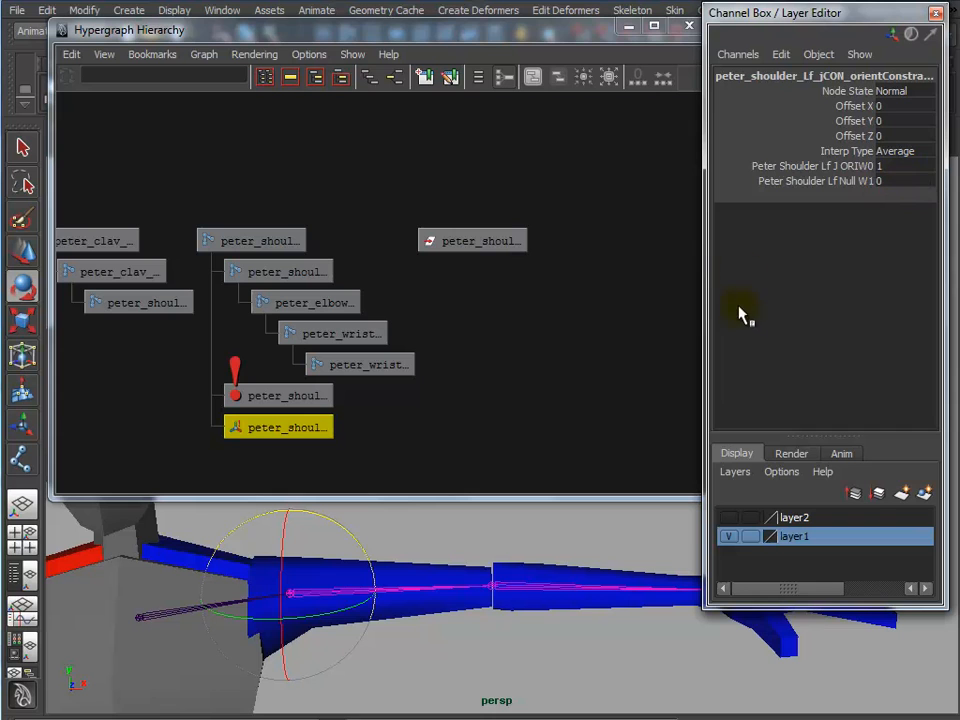
double_click(894, 181)
double_click(885, 166)
drag(786, 13, 958, 18)
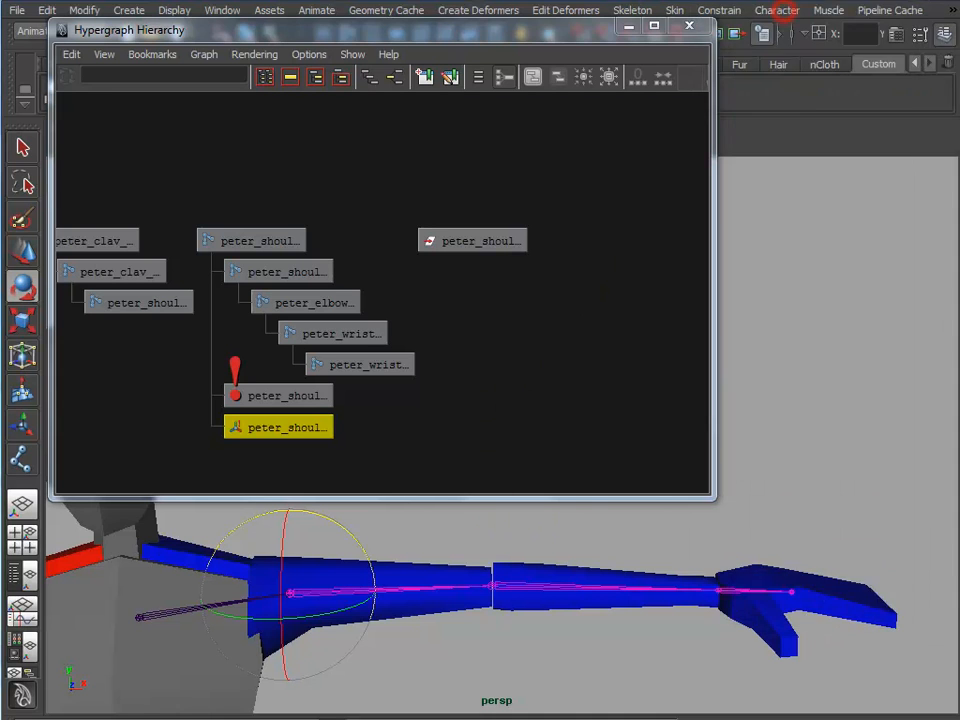
Rotate peter_clav_Lf_jnt steeply upward to test the arm with only the null target weighted, and undo the rotation
drag(510, 42, 17, 105)
click(141, 610)
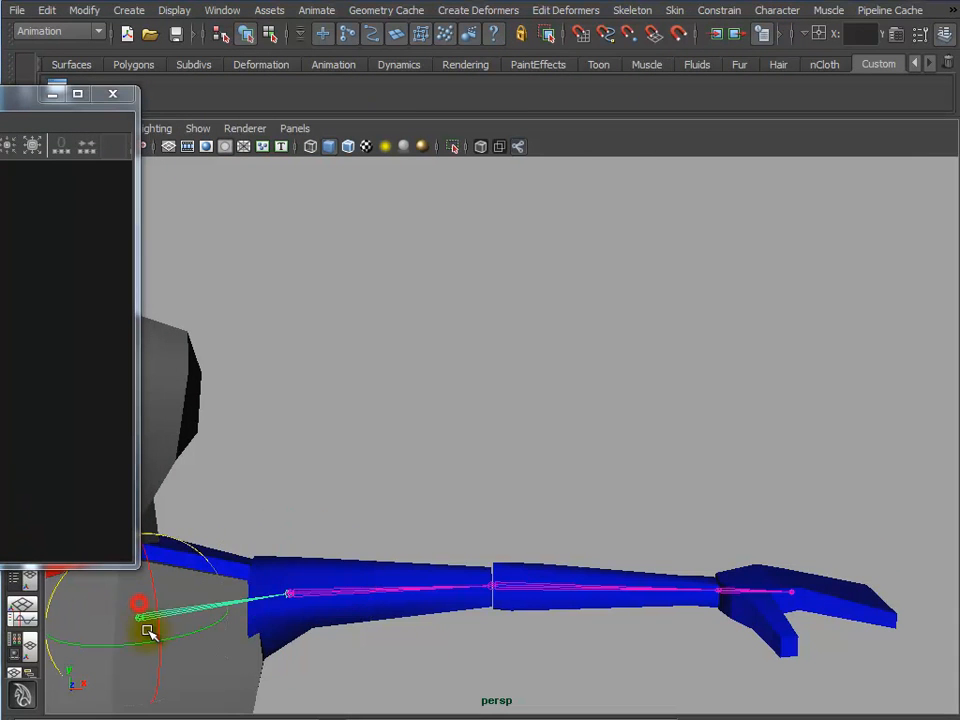
drag(199, 572, 75, 480)
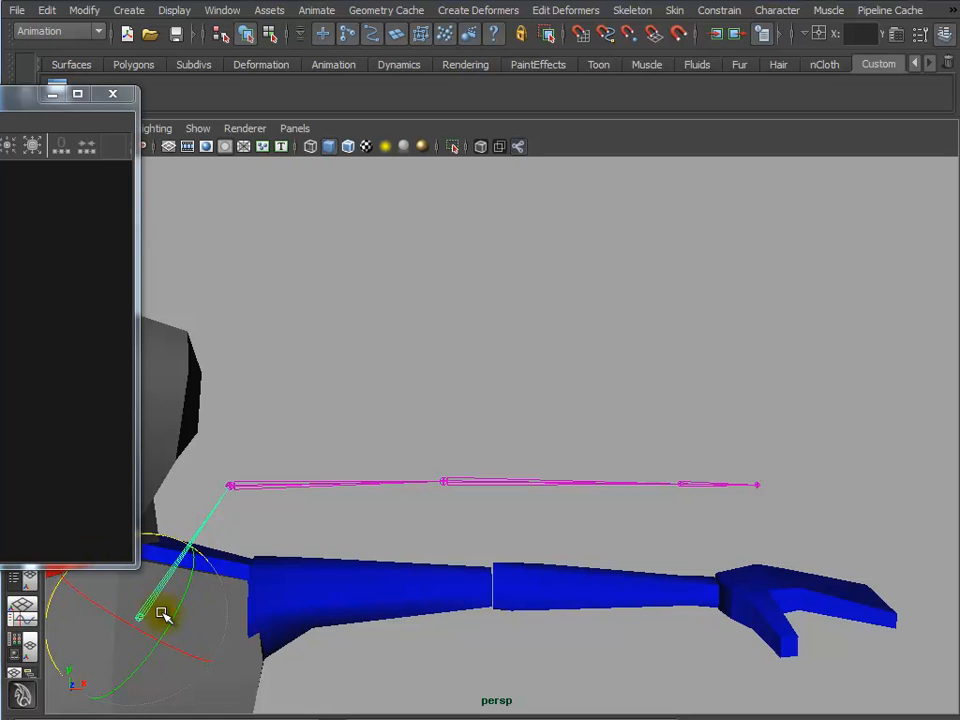
key(ctrl+z)
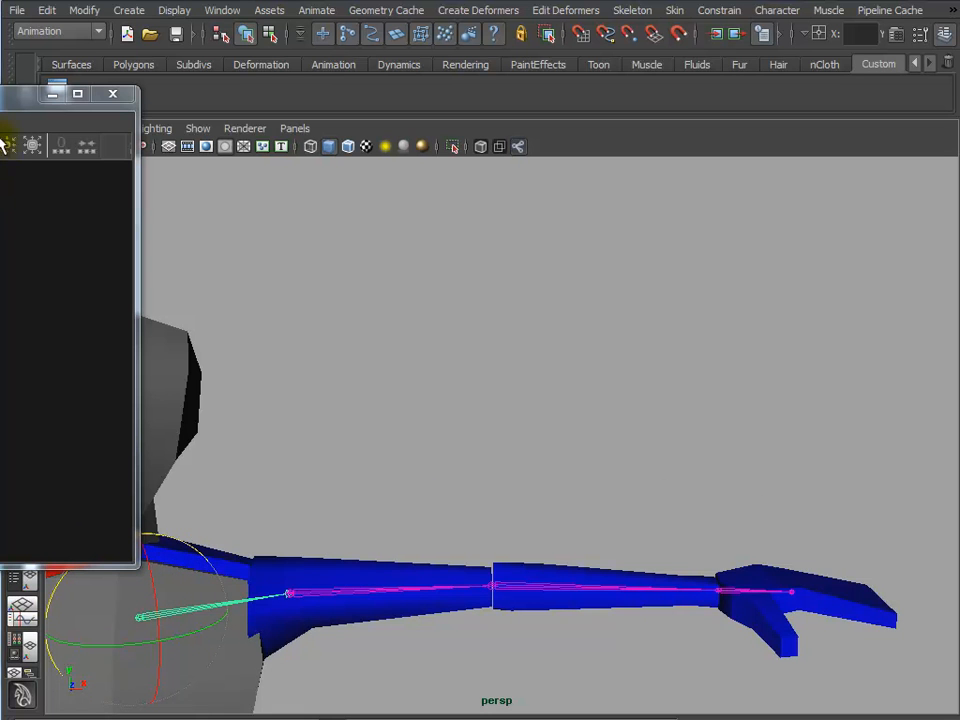
Place the Hypergraph and Channel Box side by side and review the orient constraint's target weights
drag(3, 100, 537, 52)
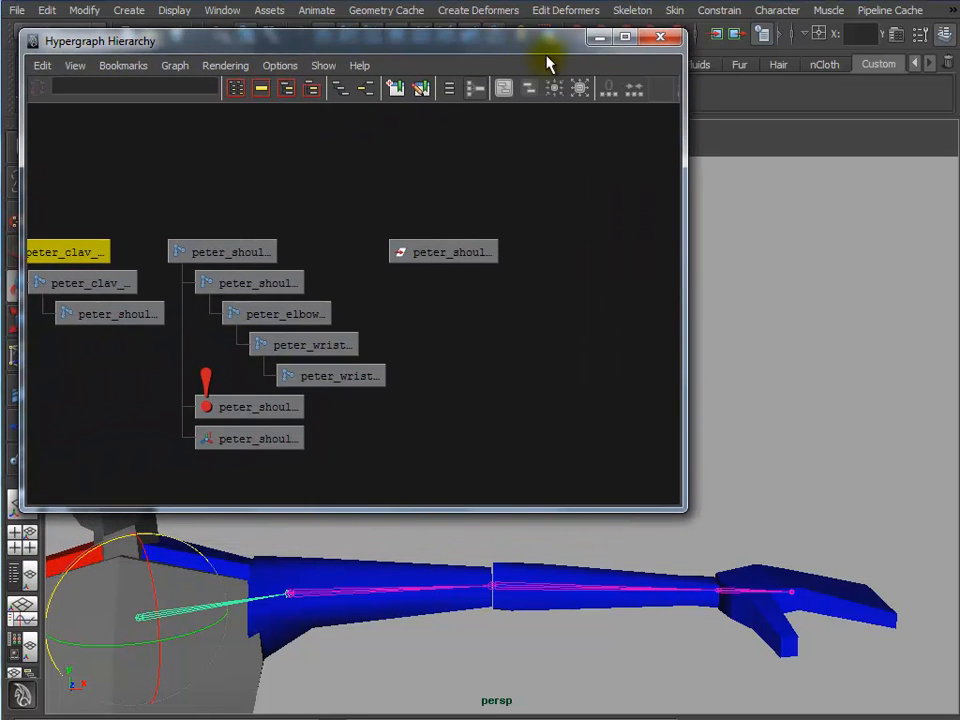
drag(959, 42, 818, 22)
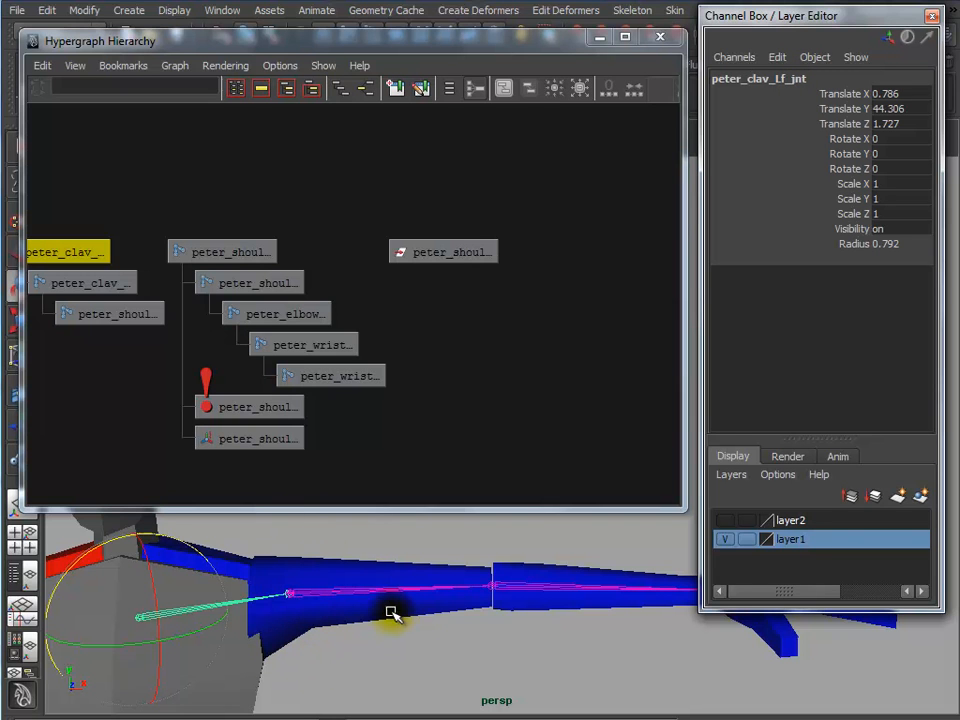
click(277, 440)
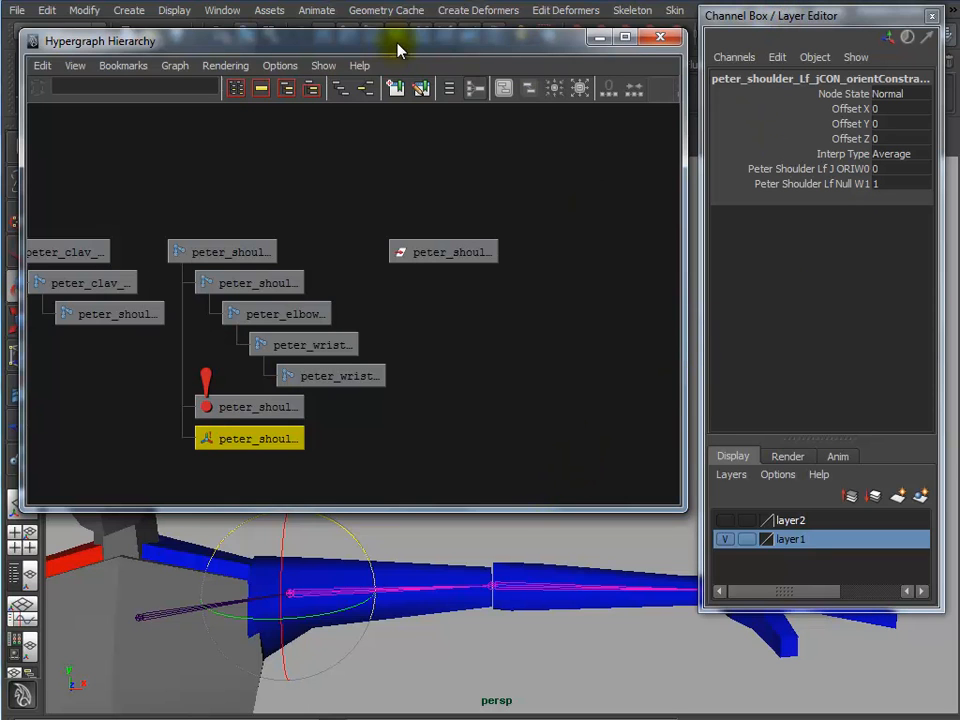
drag(398, 50, 409, 50)
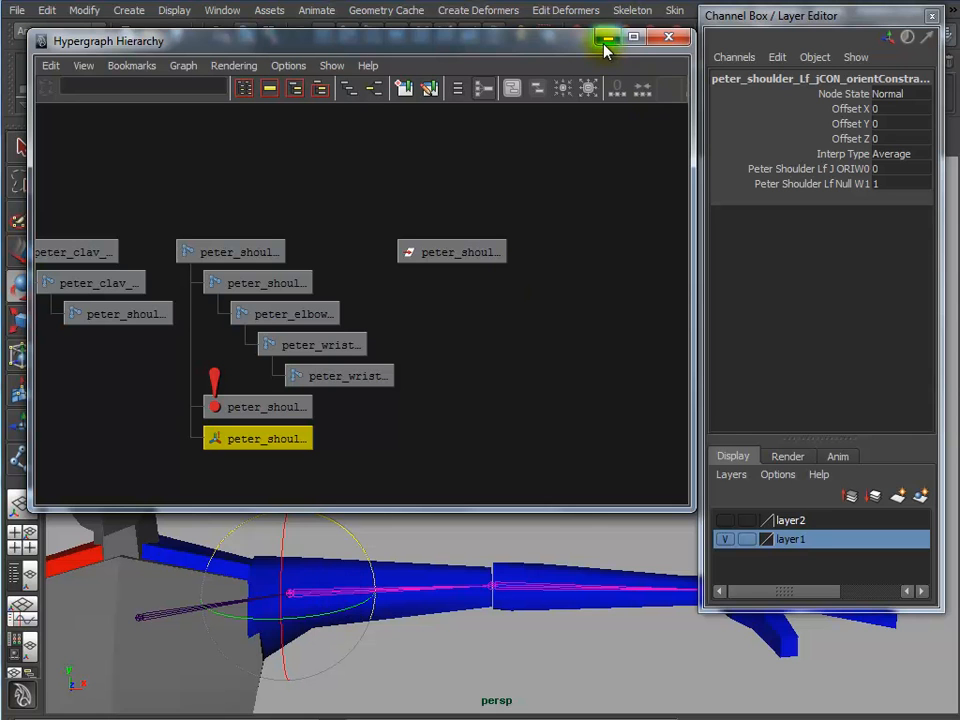
Create a NURBS circle and snap it to the left shoulder joint
click(491, 666)
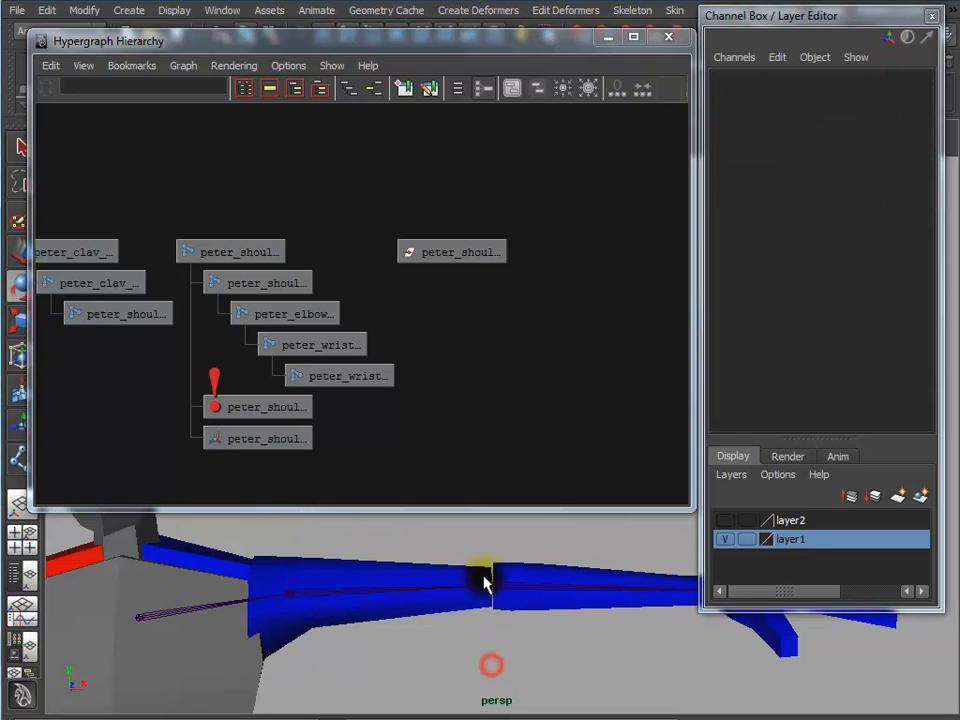
click(128, 10)
mouse_move(172, 40)
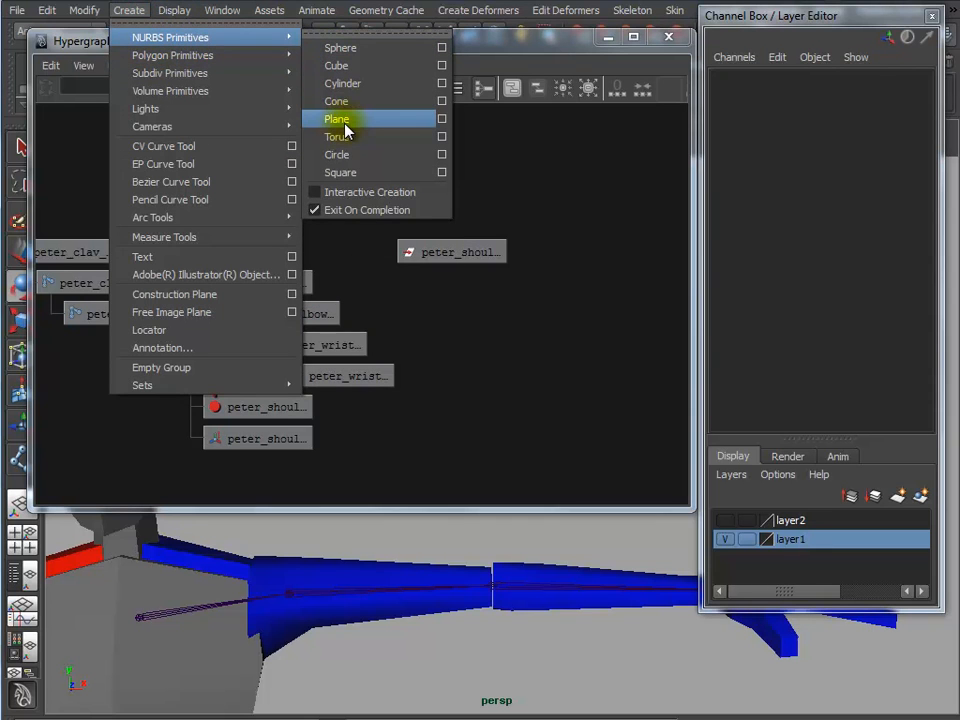
click(347, 154)
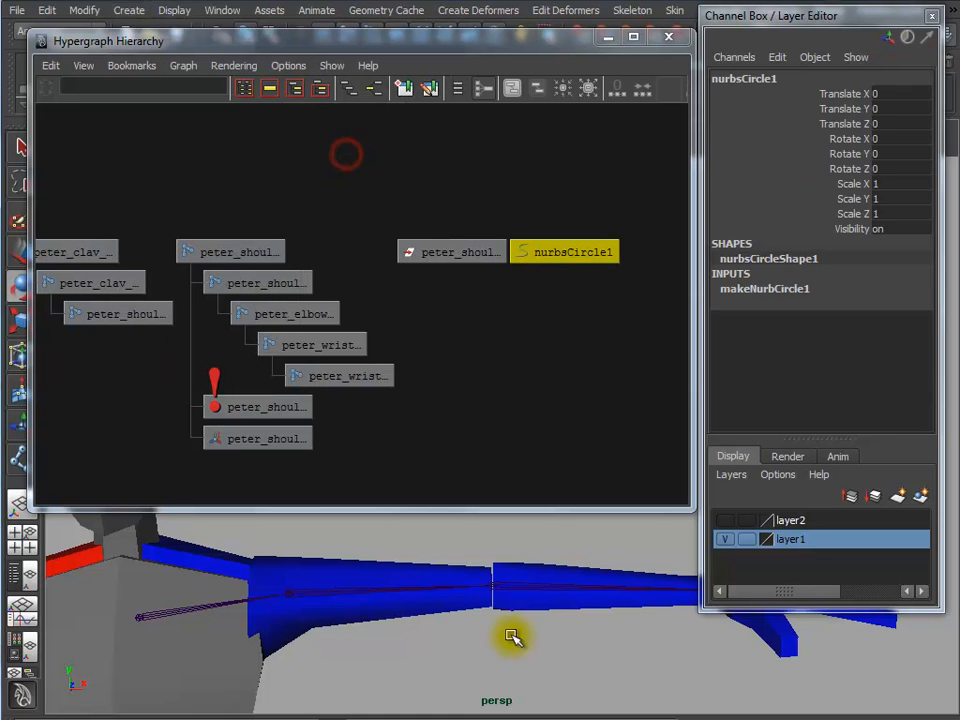
alt+right_drag(616, 686, 504, 663)
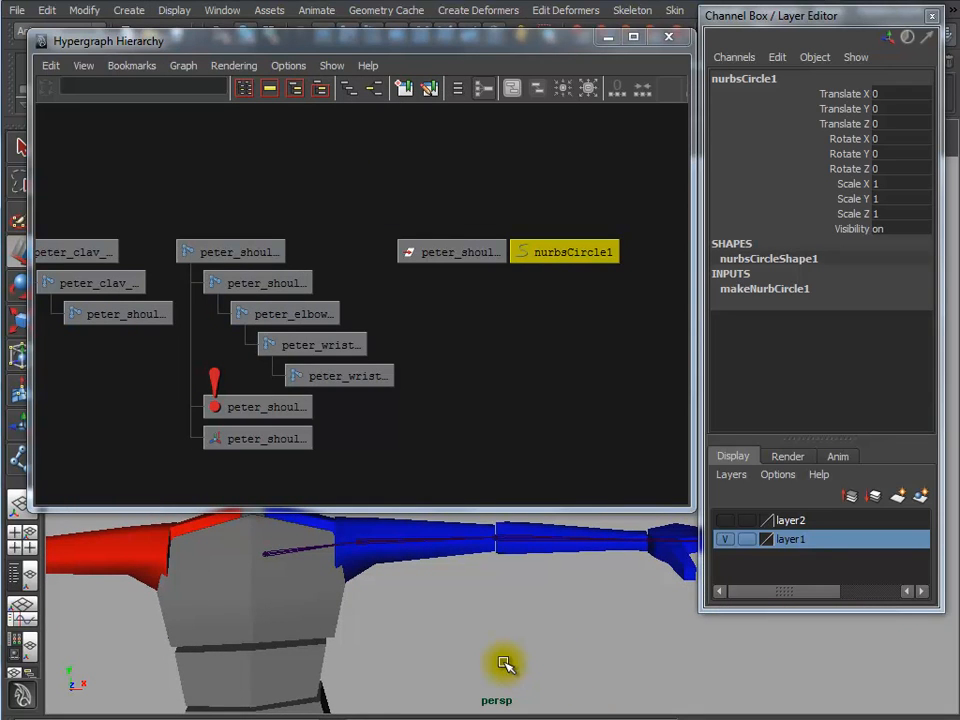
middle_drag(395, 650, 360, 543)
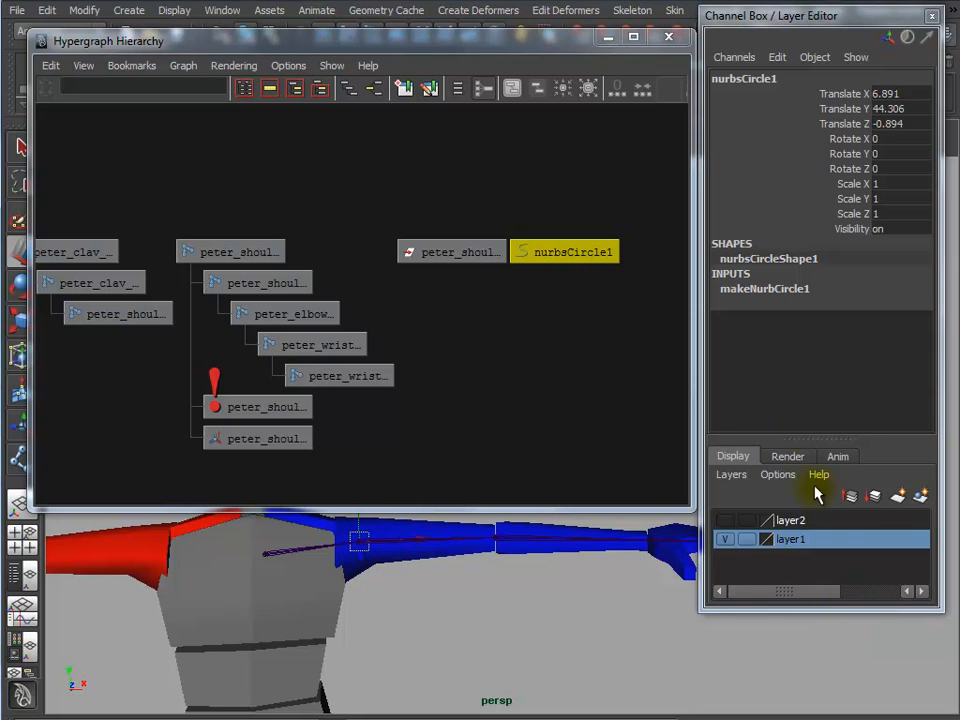
Hide layer1, rotate the circle about 85 degrees around Z, scale it uniformly to about 4.85, and minimise the Hypergraph
click(726, 540)
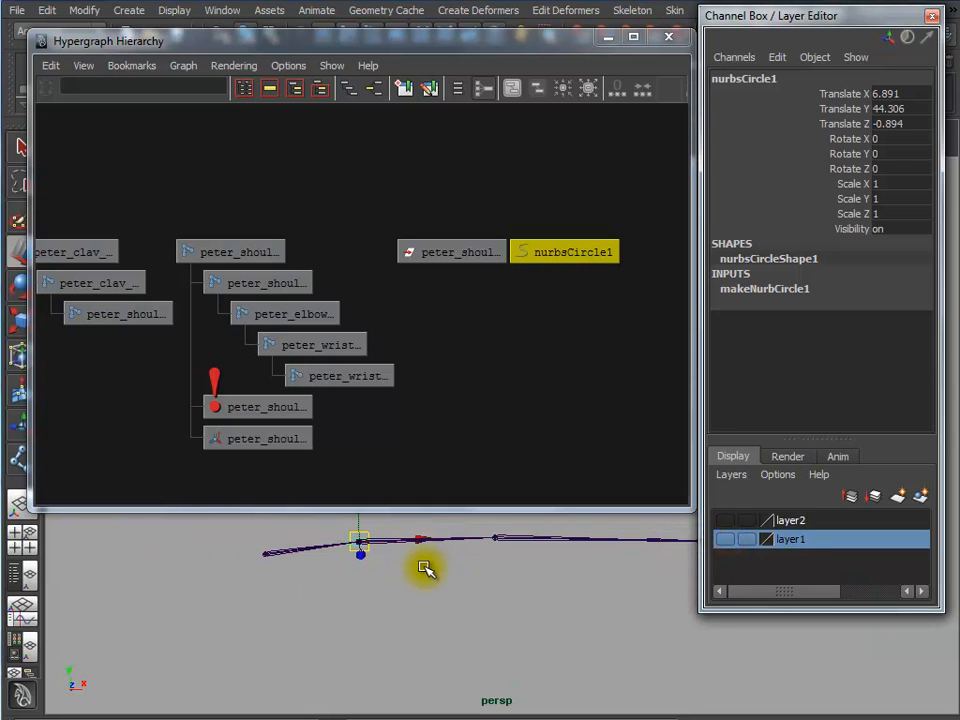
key(e)
key(w)
key(e)
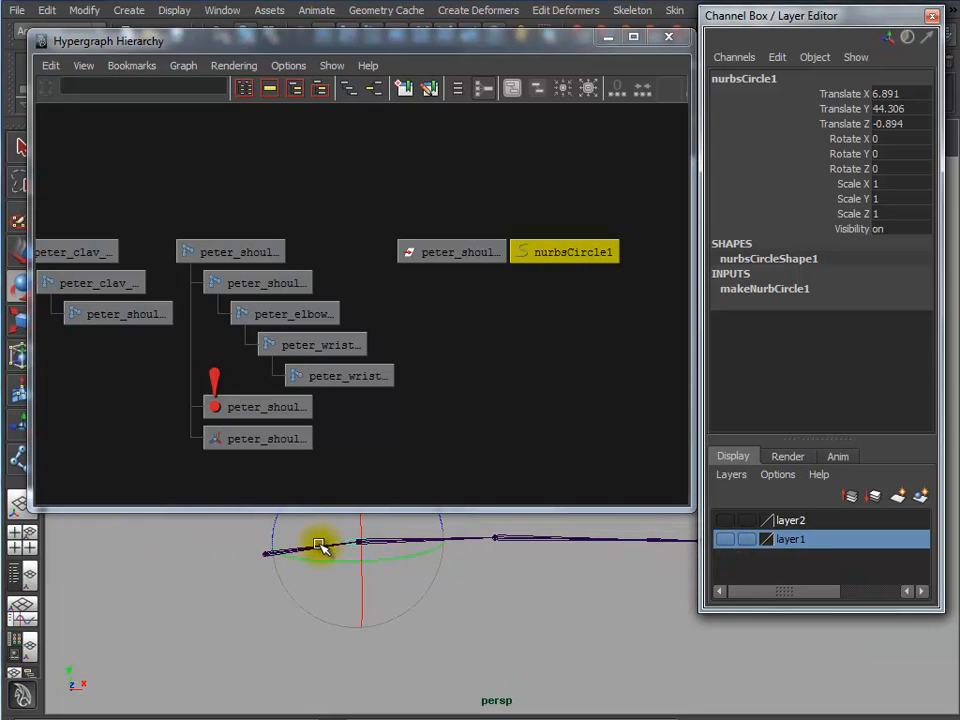
drag(439, 540, 341, 433)
key(r)
middle_drag(431, 650, 497, 647)
key(space)
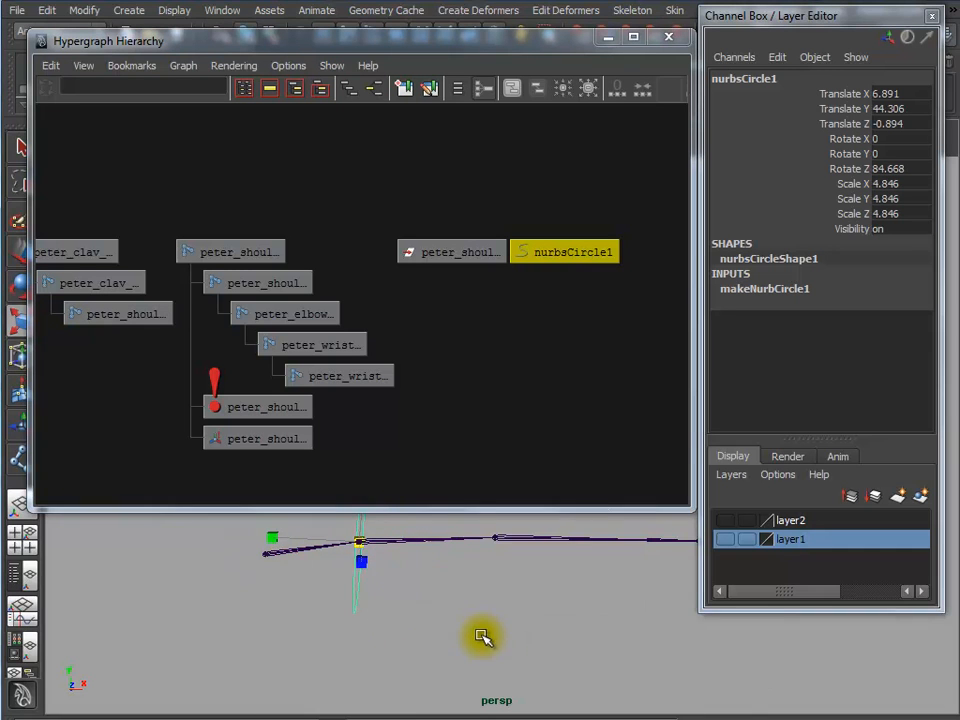
click(606, 39)
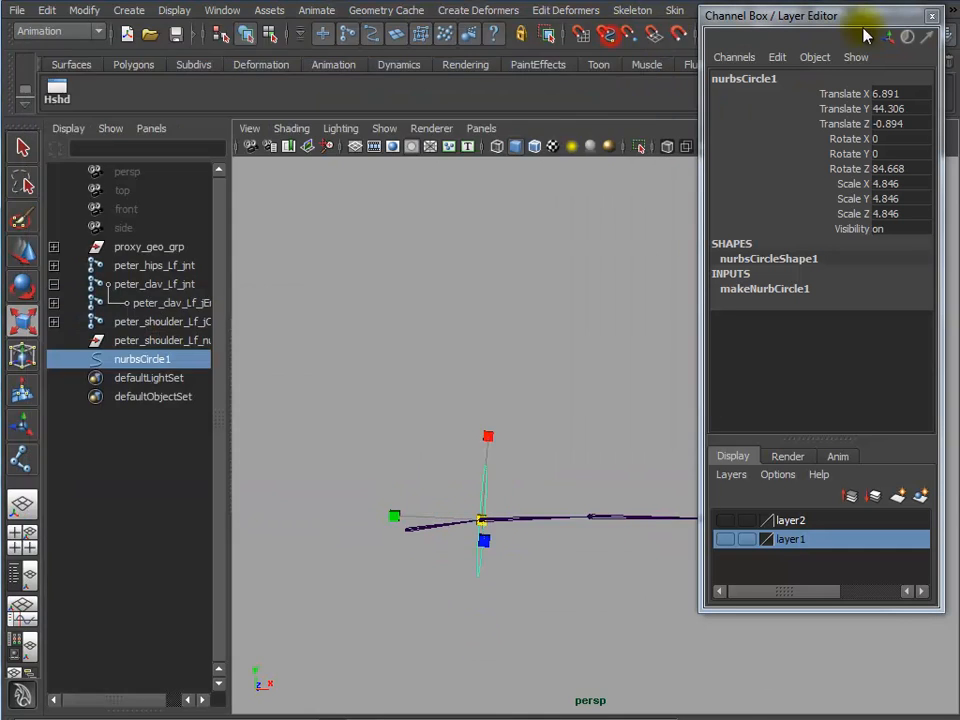
Show layer1 and straighten nurbsCircle1 to exactly 90 degrees around Z so it stands vertical at the shoulder joint
click(928, 17)
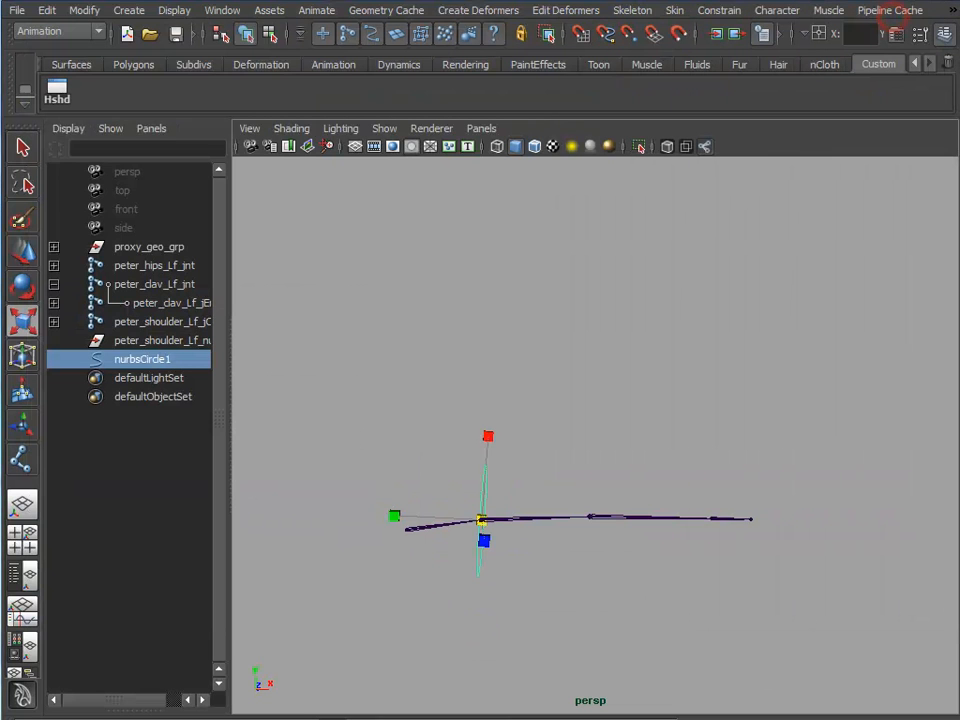
alt+right_drag(514, 478, 703, 426)
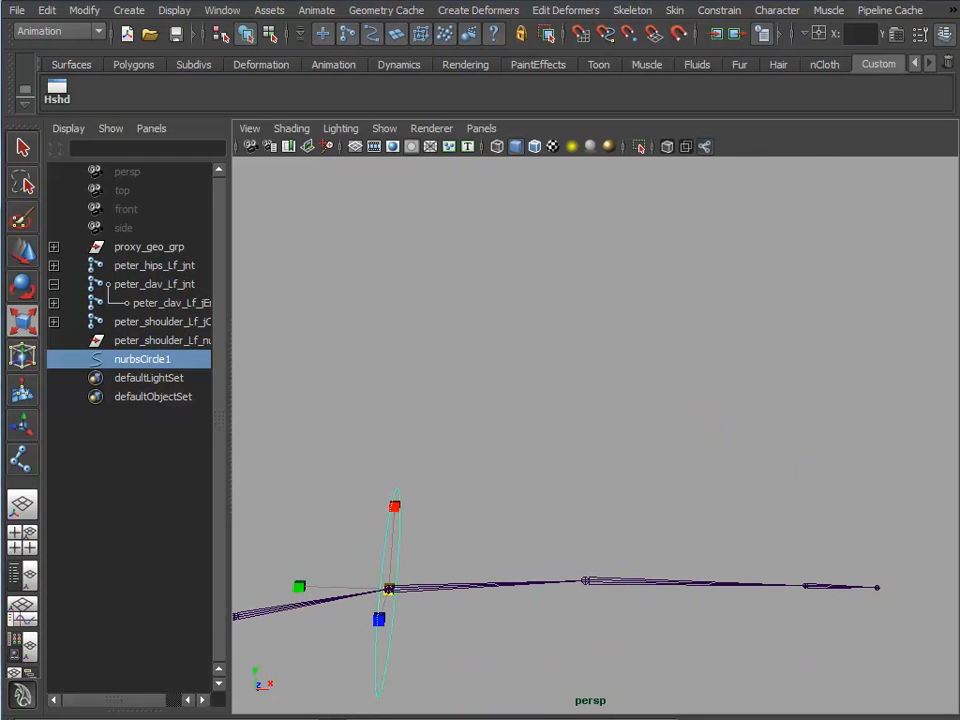
mouse_move(557, 504)
alt+mouse_down()
mouse_move(534, 484)
mouse_move(581, 472)
mouse_move(559, 480)
alt+mouse_up()
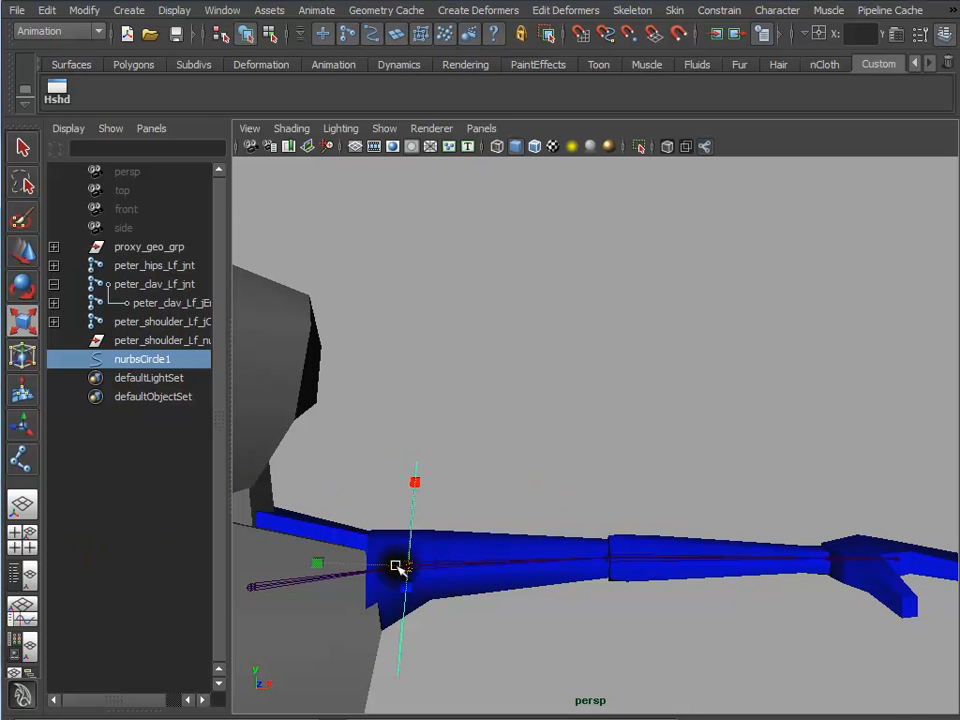
key(w)
key(e)
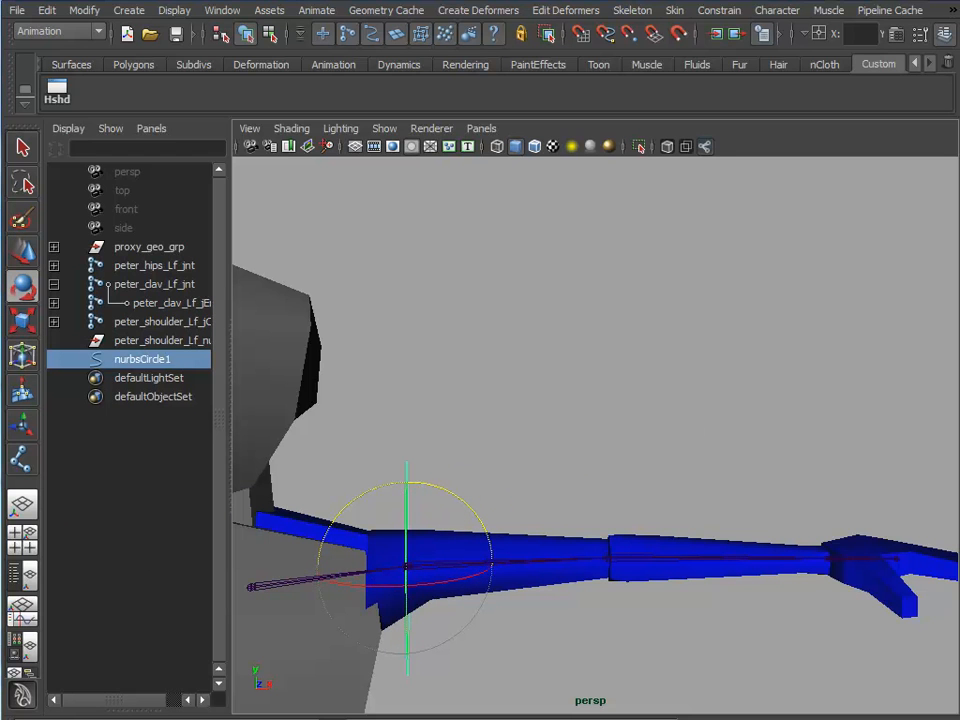
In the top view, rotate nurbsCircle1 to about -5.7 degrees in X to line it up with the upper arm
click(20, 540)
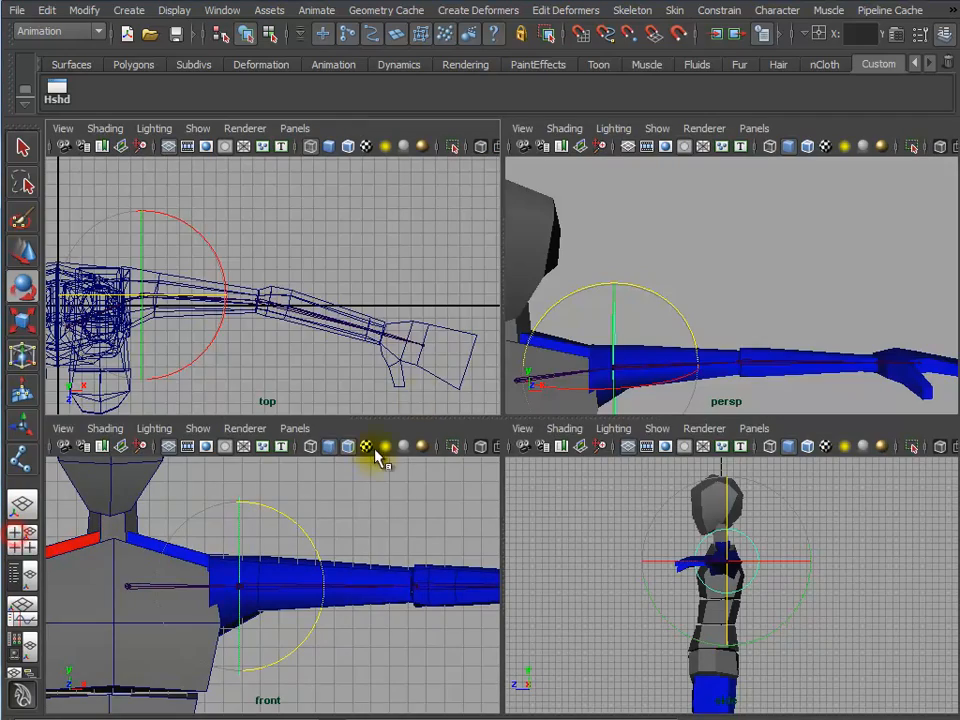
key(space)
scroll(430, 385, up, 3)
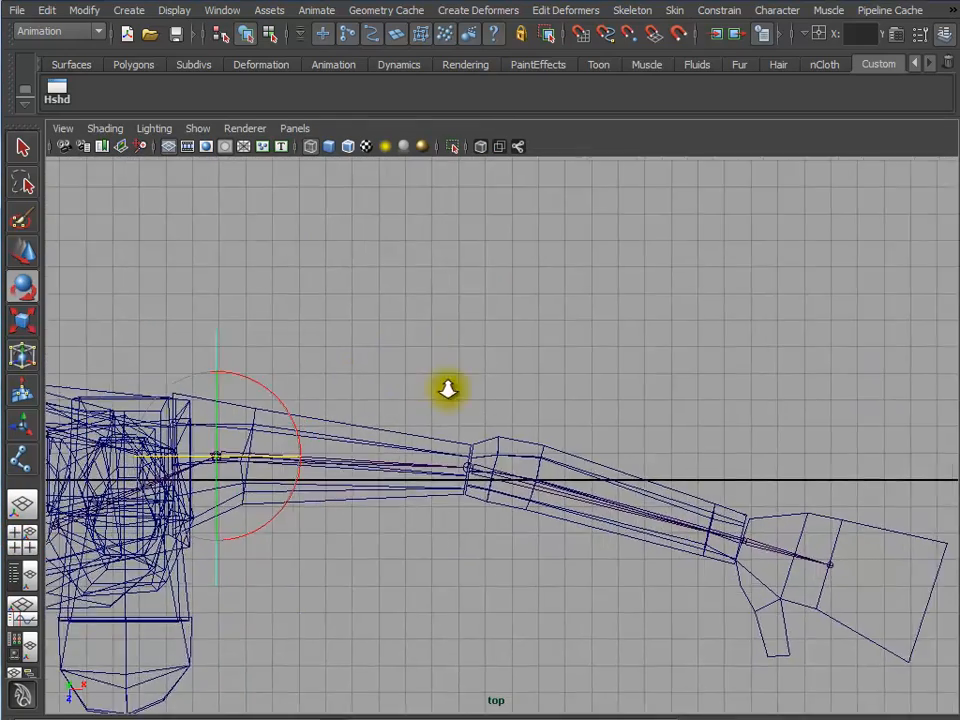
alt+middle_drag(396, 328, 592, 350)
drag(439, 381, 455, 387)
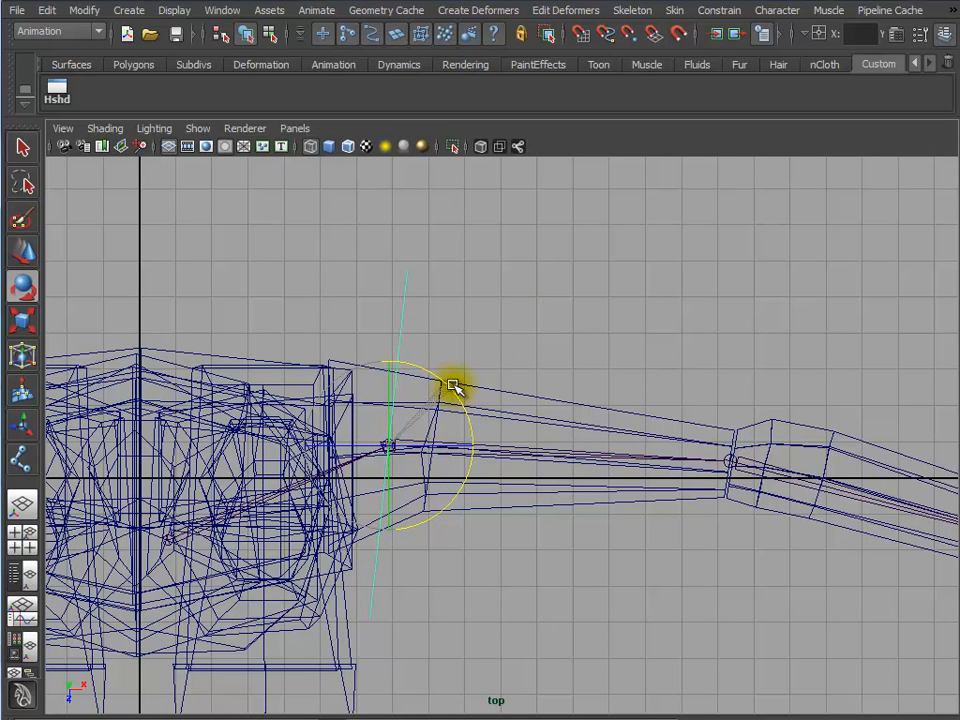
Scale nurbsCircle1 down uniformly to about 3.44 and frame it with the arm in the perspective view
key(r)
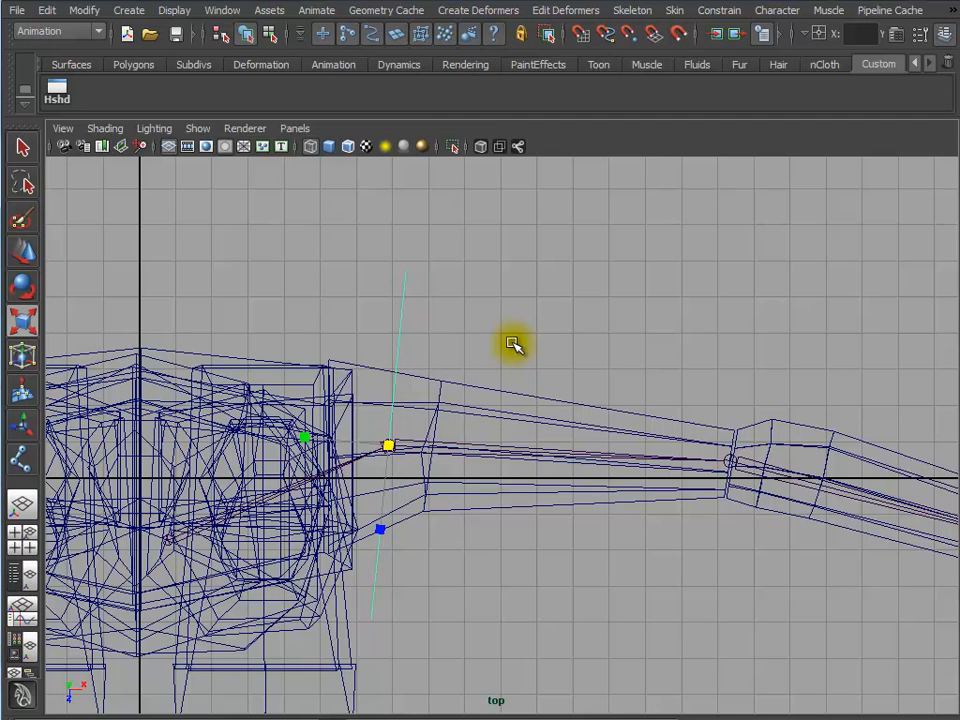
key(space)
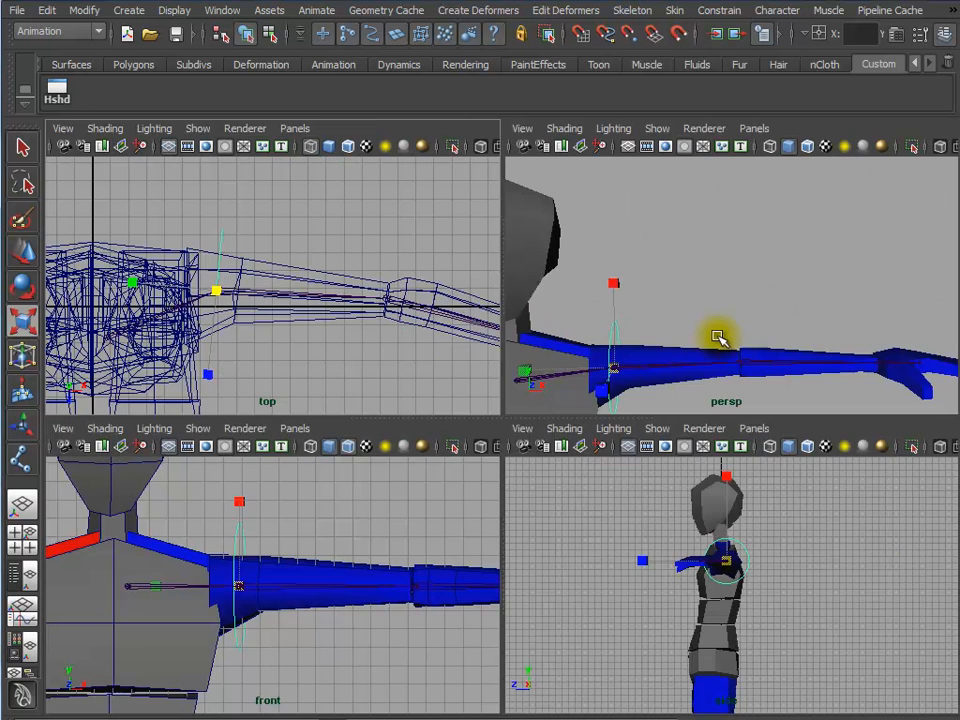
key(space)
alt+drag(368, 510, 362, 482)
alt+right_drag(388, 528, 343, 583)
alt+drag(313, 429, 345, 561)
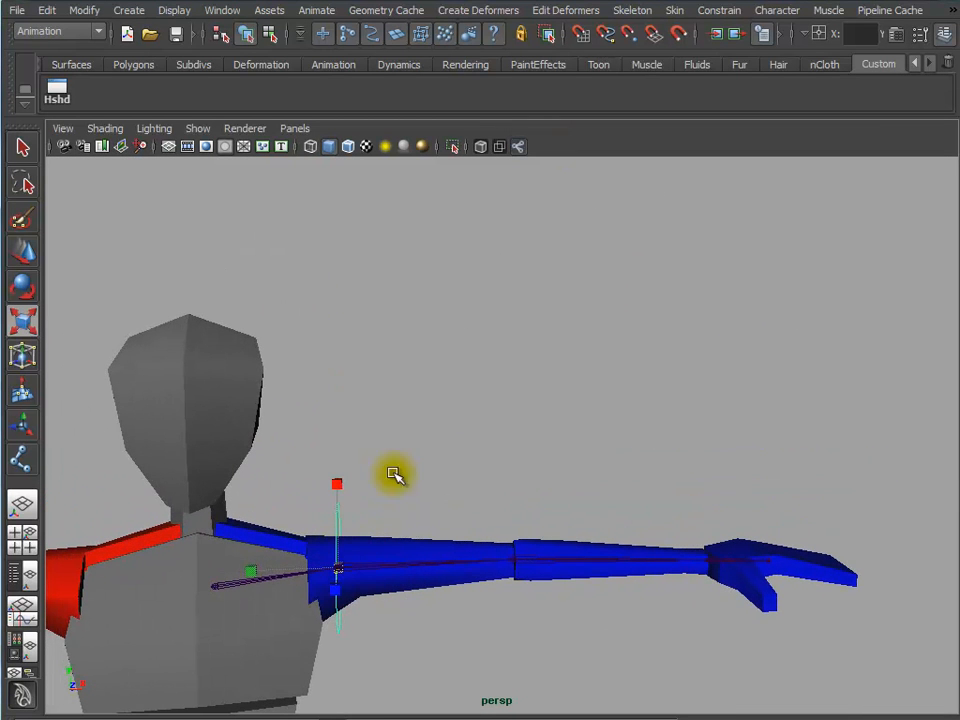
drag(422, 461, 296, 521)
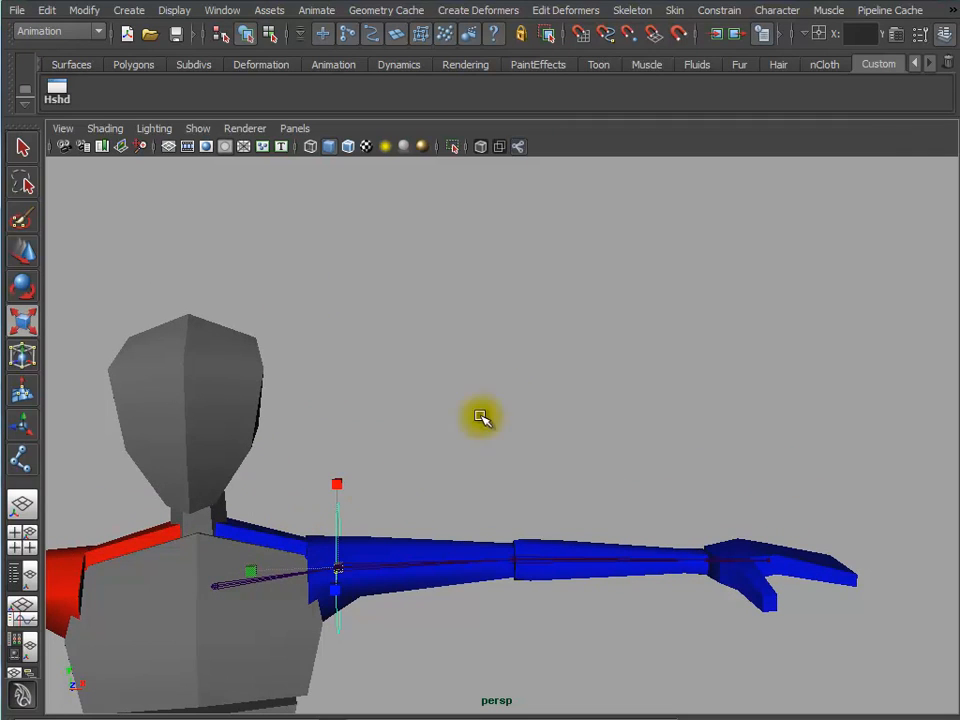
drag(437, 514, 440, 606)
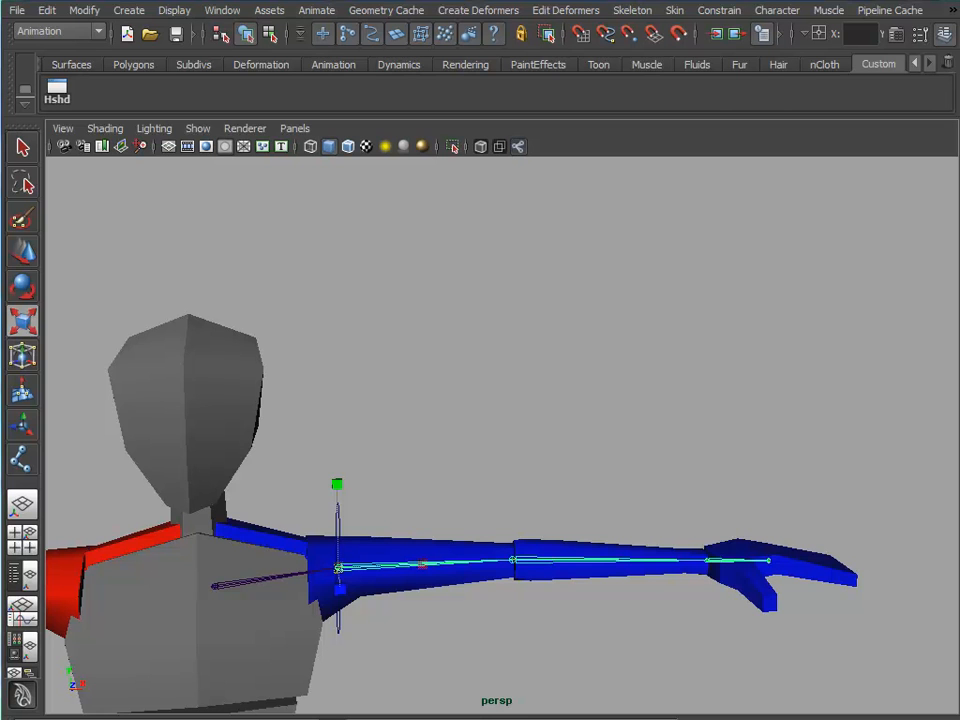
click(754, 280)
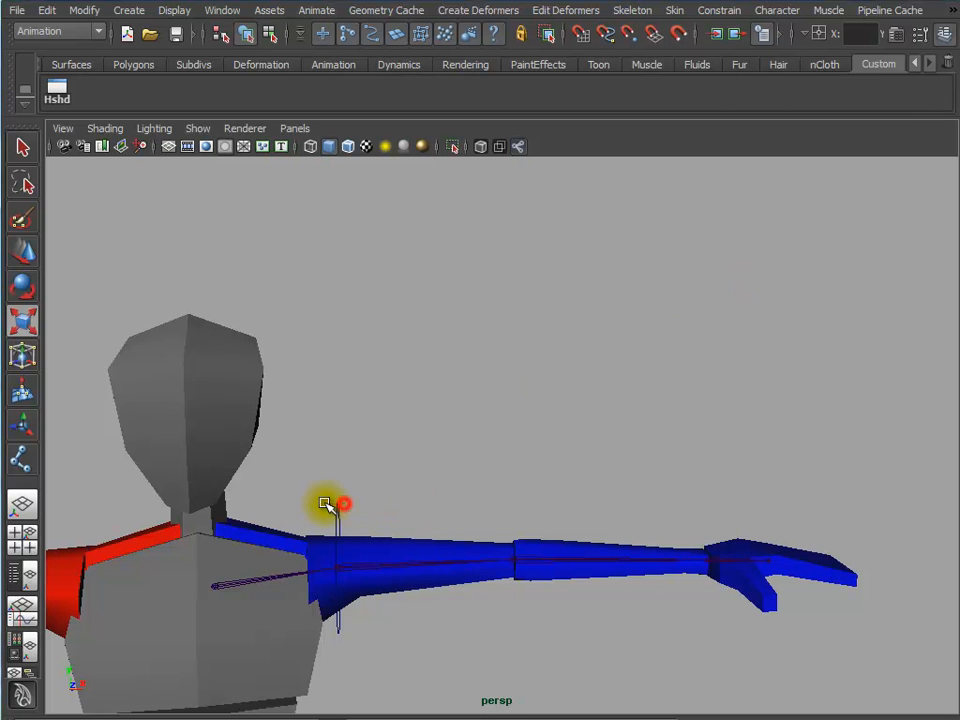
Rename the shoulder circle peter_shoulder_Lf_ctrl
click(343, 500)
drag(959, 46, 648, 36)
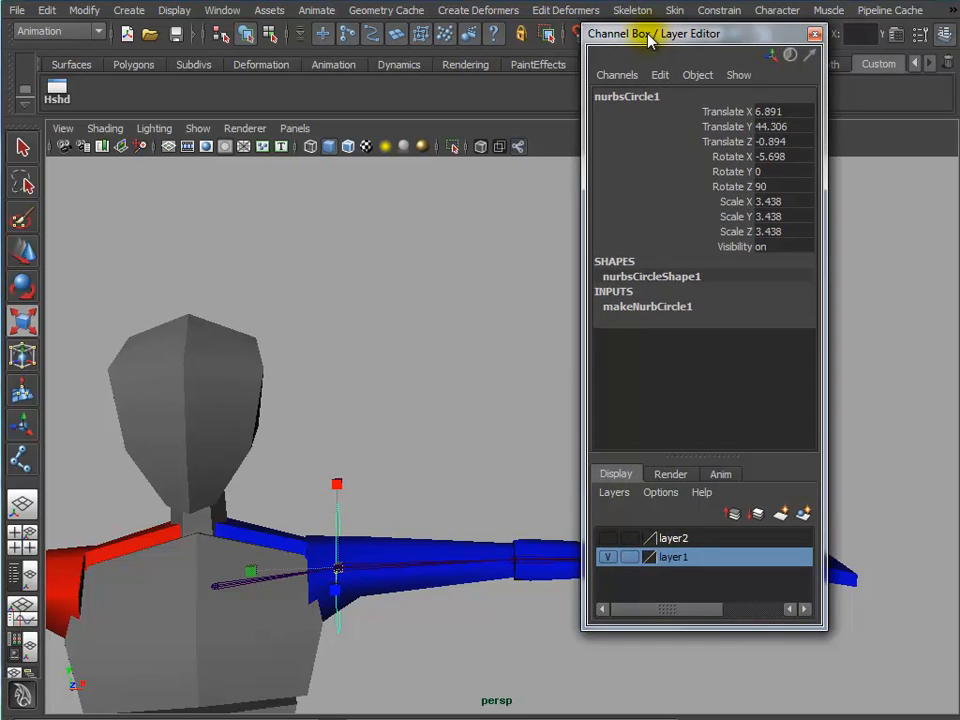
double_click(674, 97)
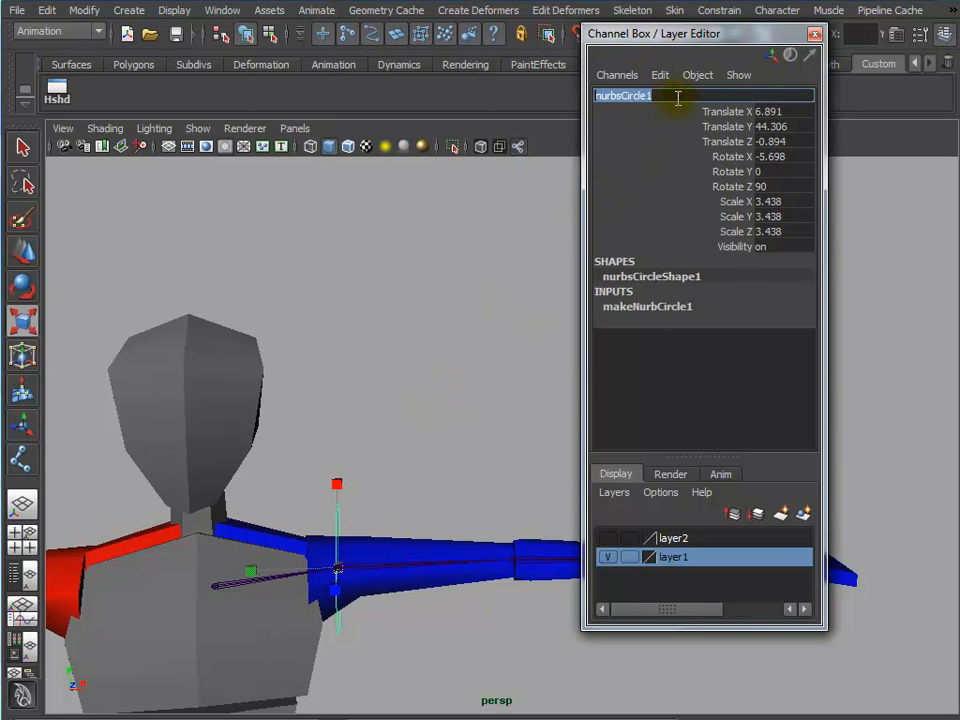
text(peter_shoulder_Lf_jnt)
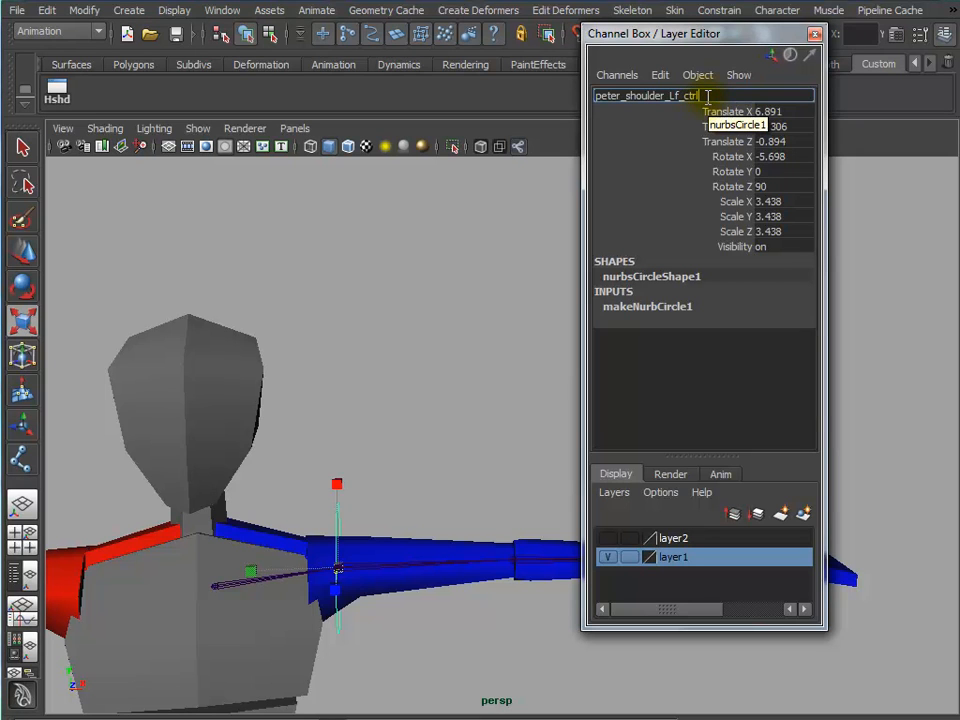
key(Return)
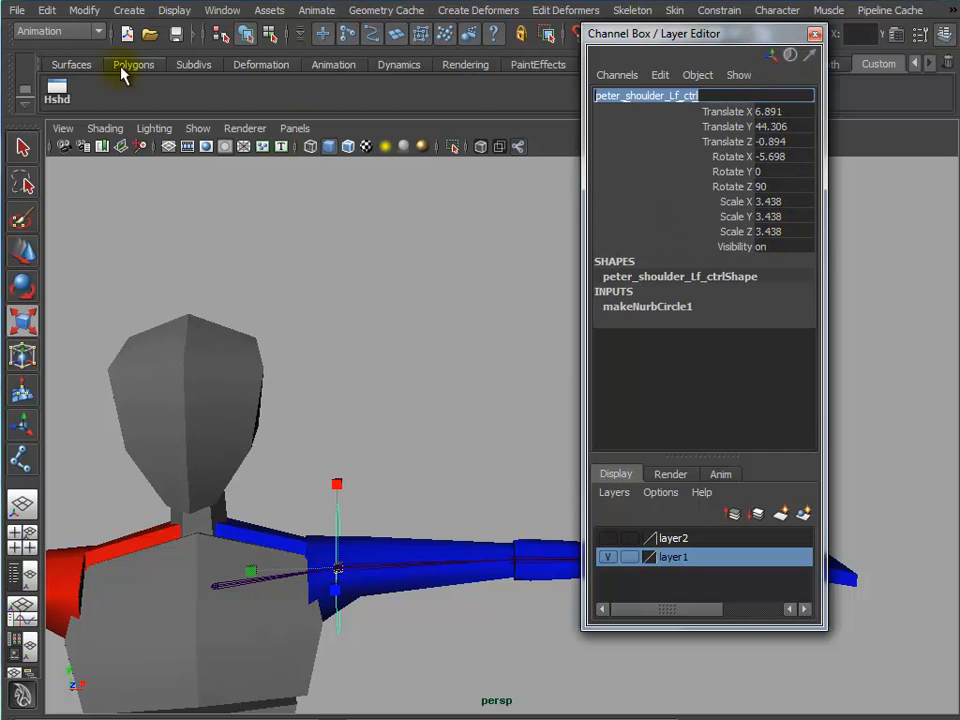
Delete the construction history of peter_shoulder_Lf_ctrl and freeze its transformations
click(46, 12)
mouse_move(118, 205)
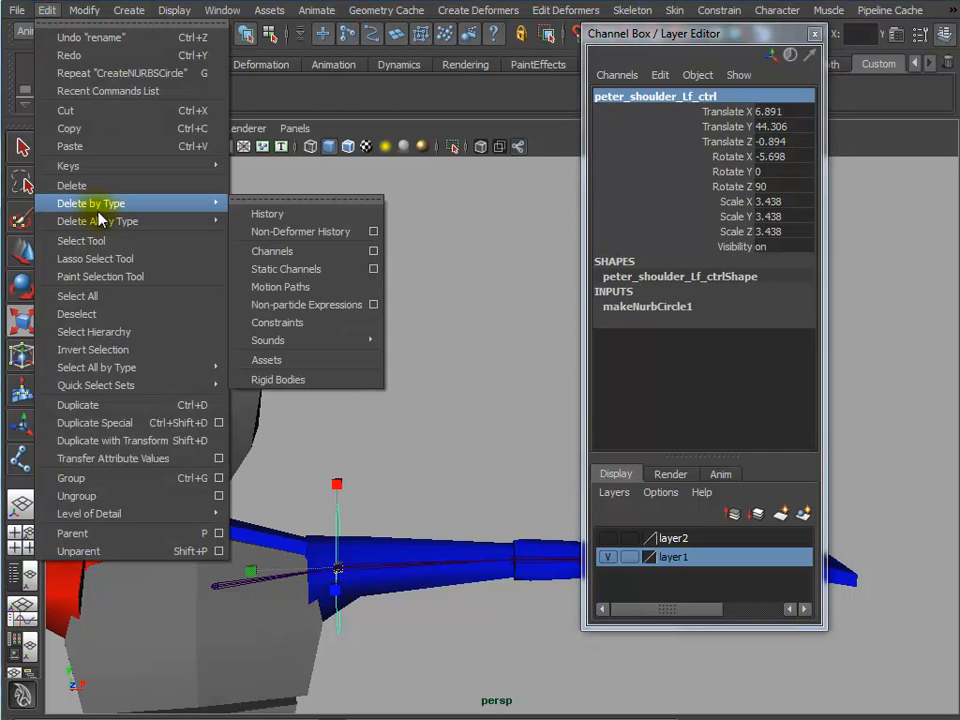
click(252, 214)
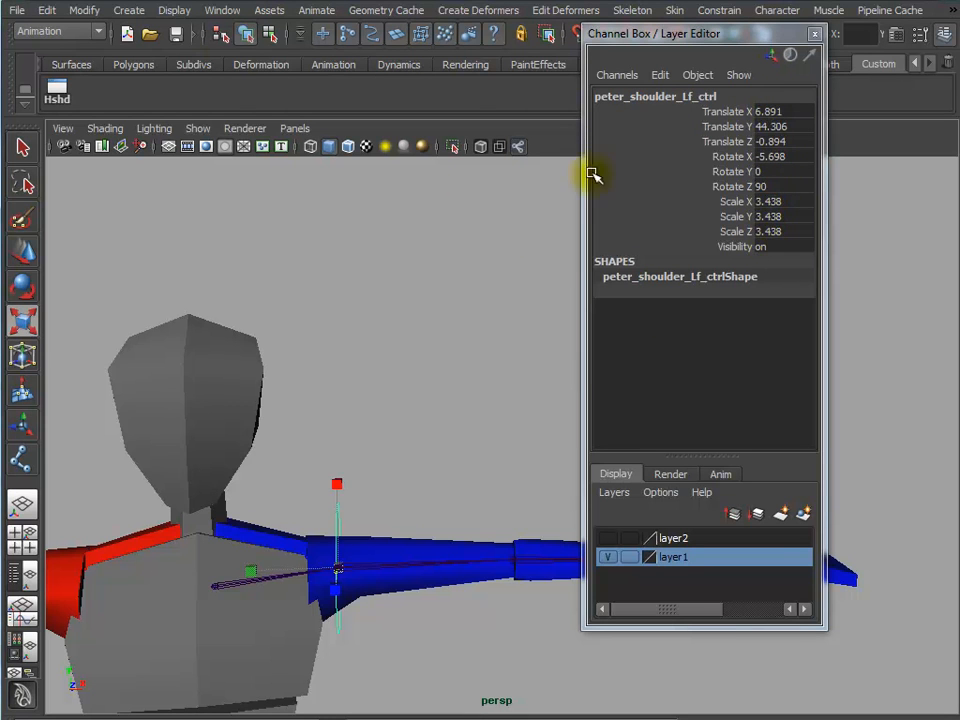
click(96, 12)
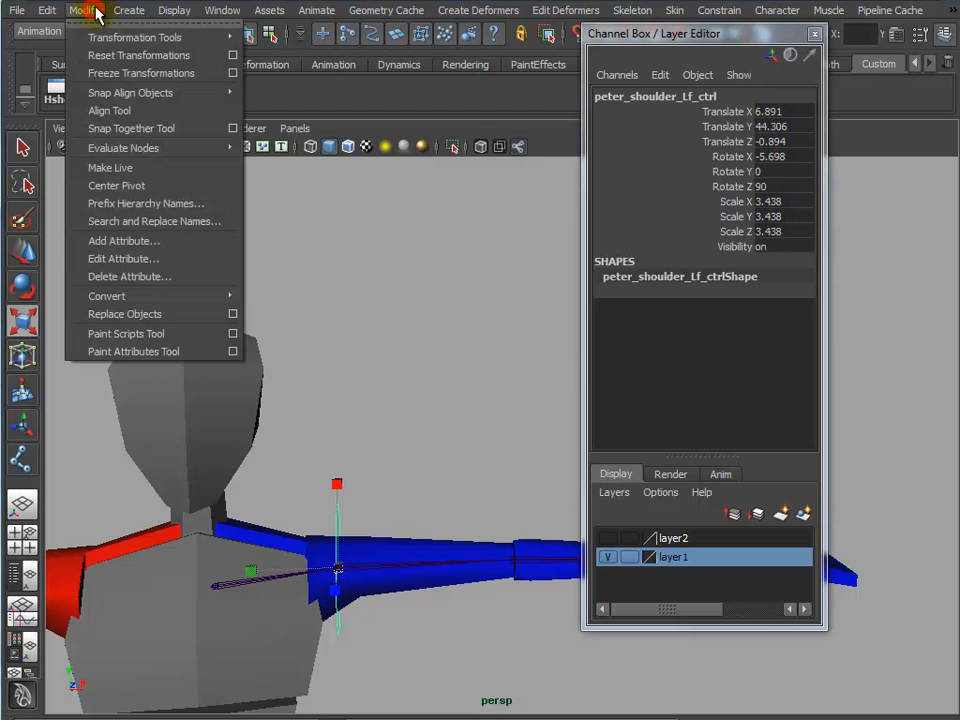
click(129, 73)
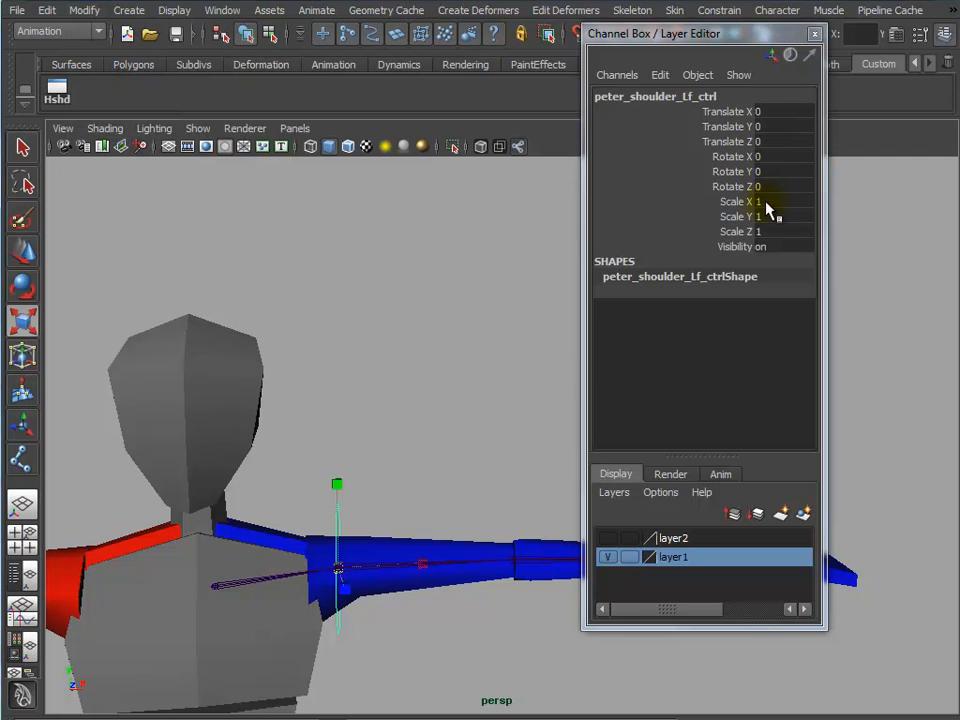
drag(765, 203, 768, 233)
drag(691, 35, 757, 30)
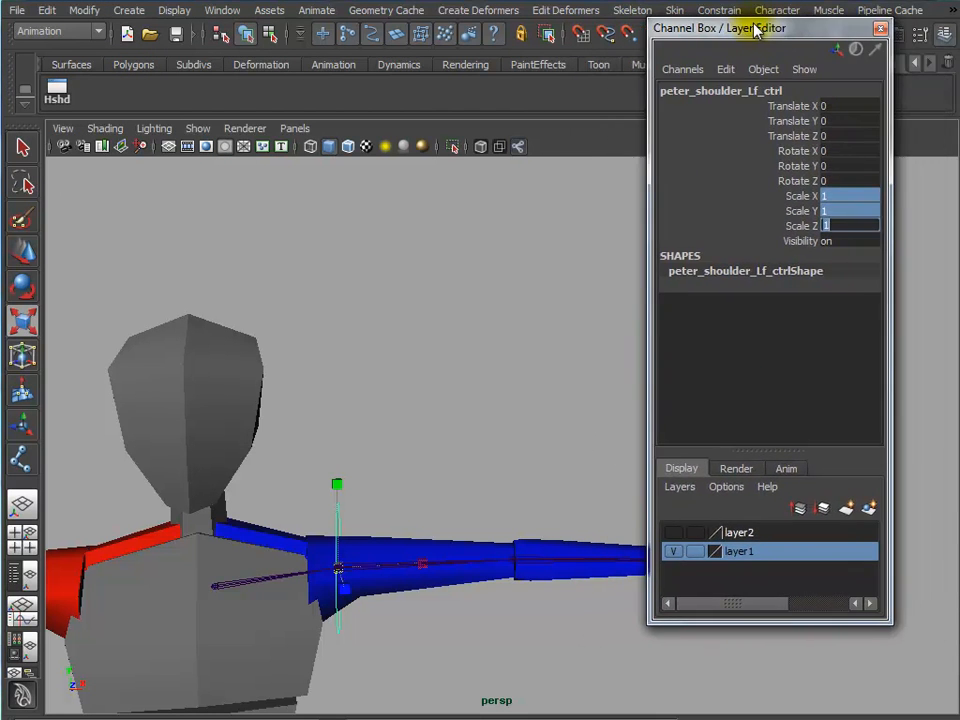
Reselect peter_shoulder_Lf_ctrl and open the Add Attribute dialog for it
click(445, 390)
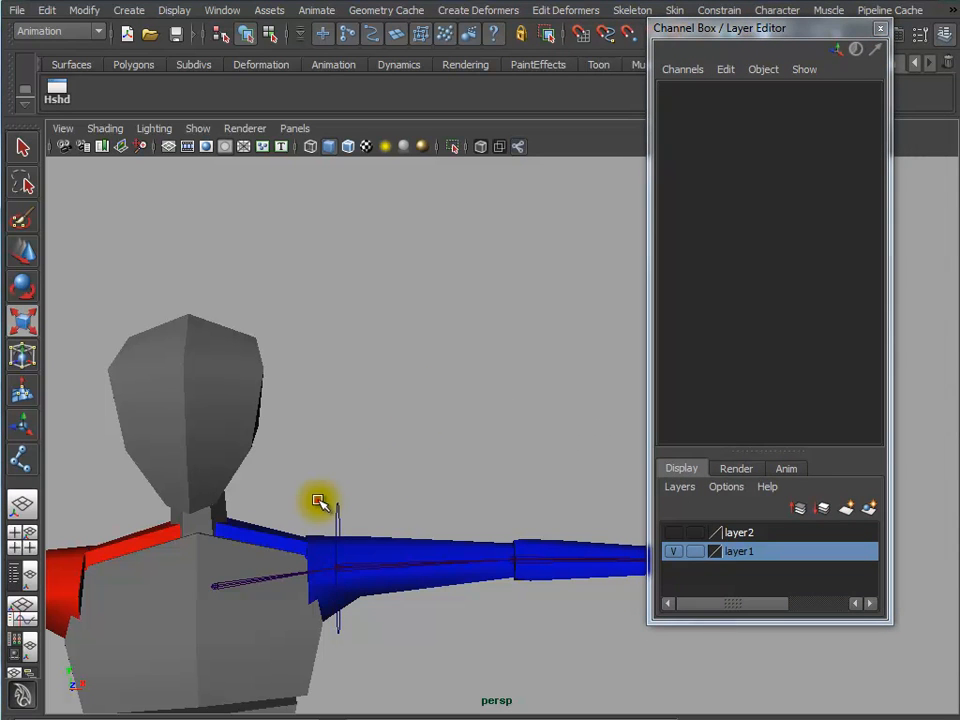
click(349, 513)
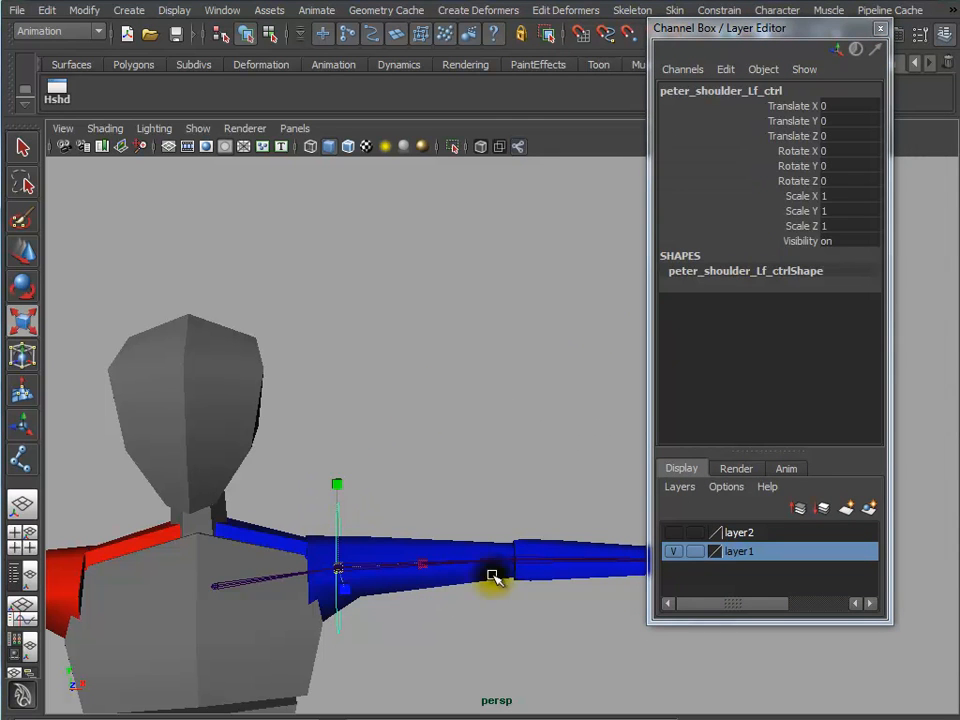
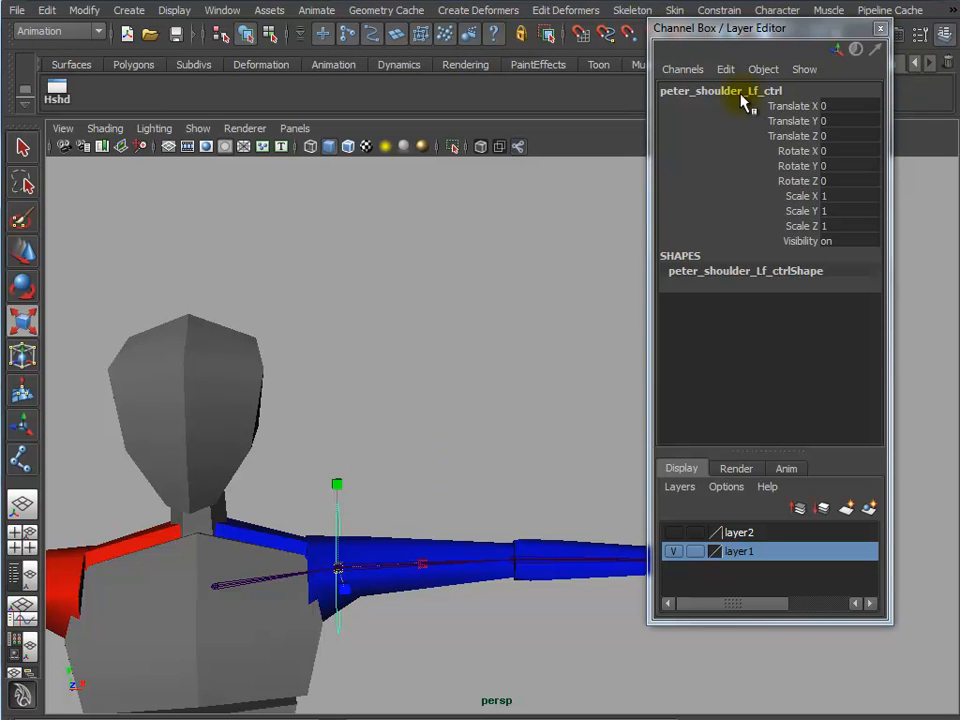
click(786, 166)
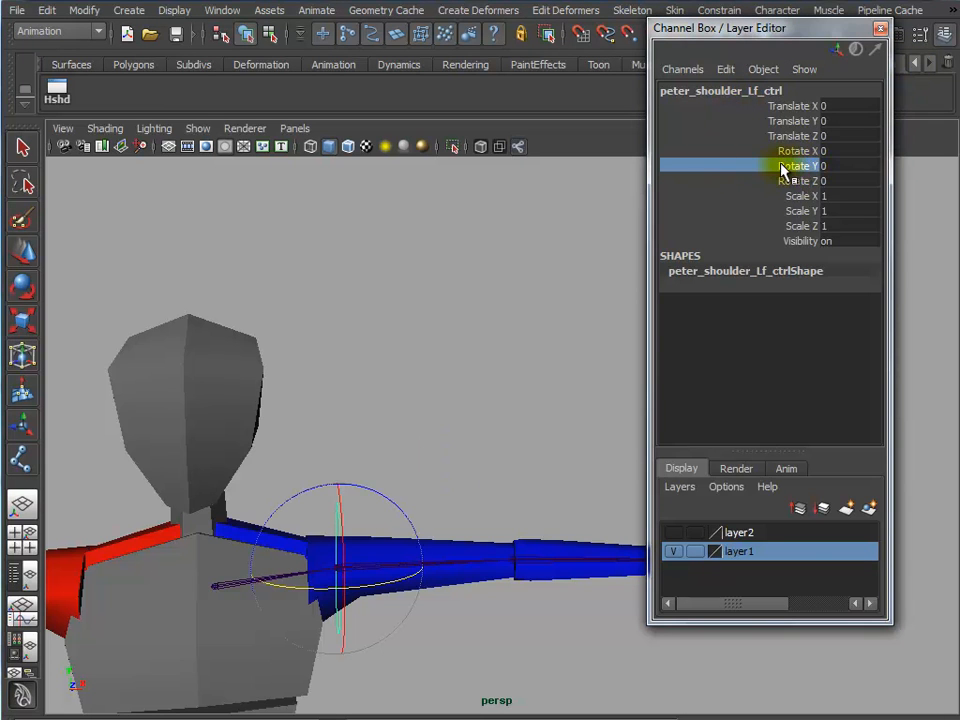
click(727, 70)
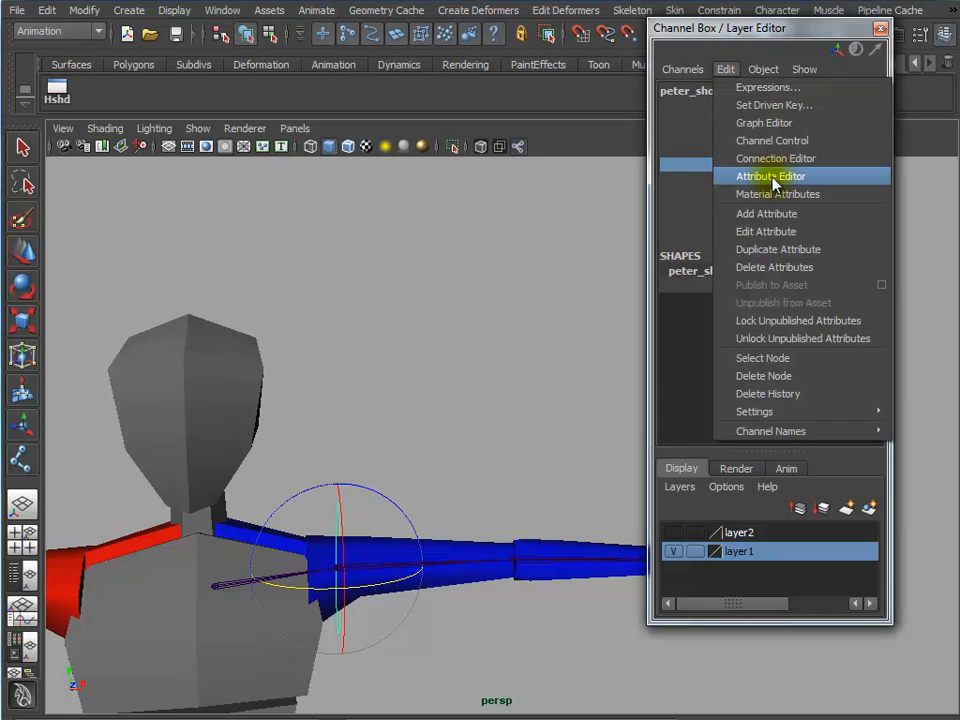
click(767, 214)
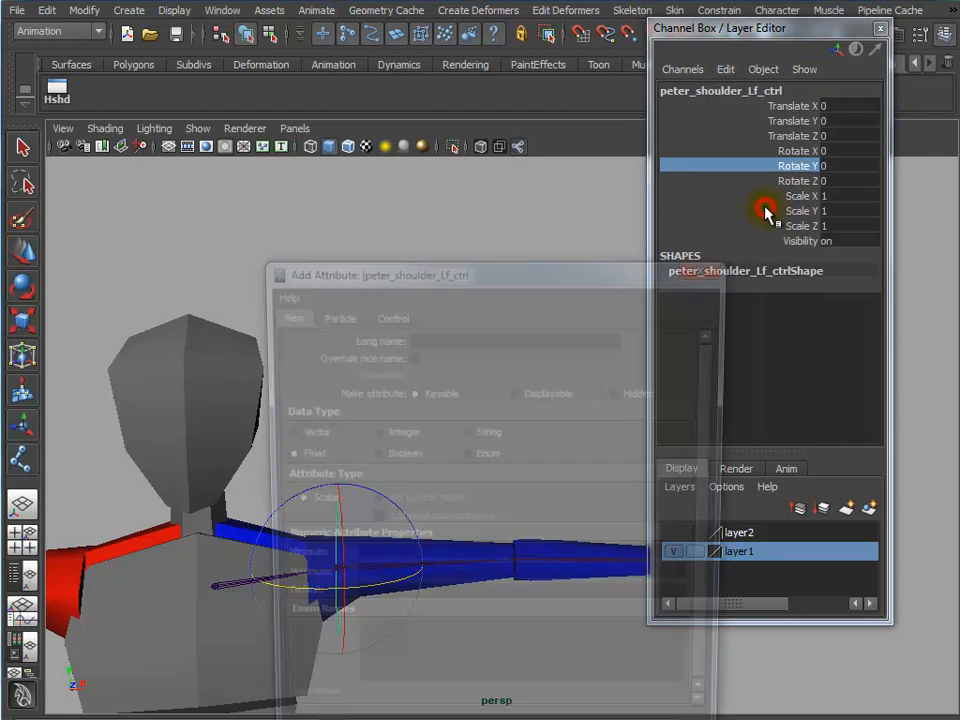
Name the new keyable attribute on peter_shoulder_Lf_ctrl shoulder_ori and set its data type to Enum
drag(555, 281, 527, 120)
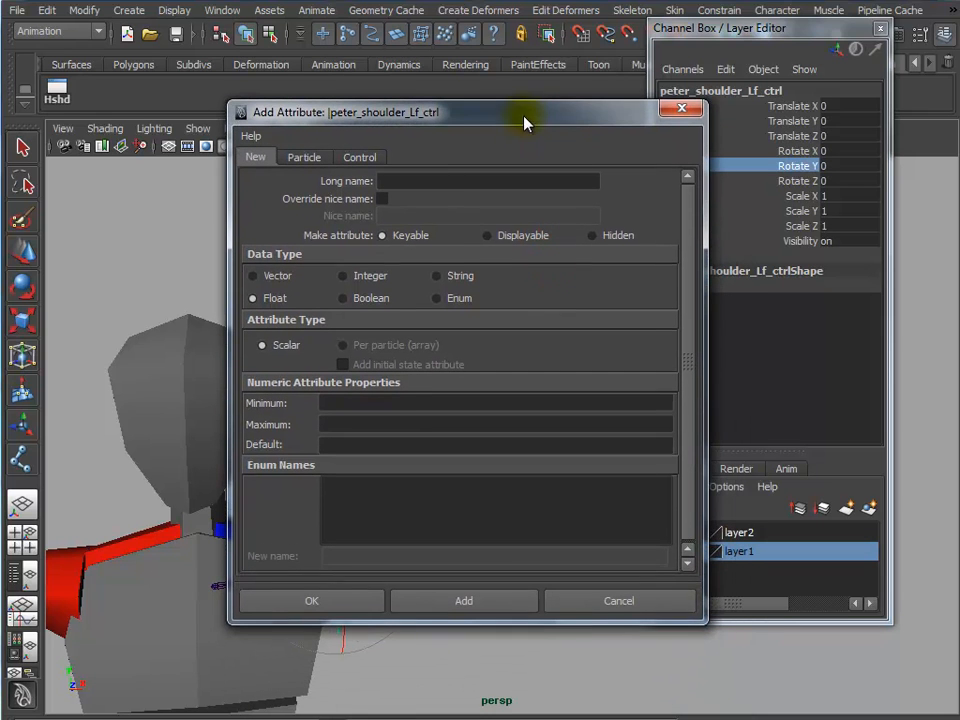
click(413, 182)
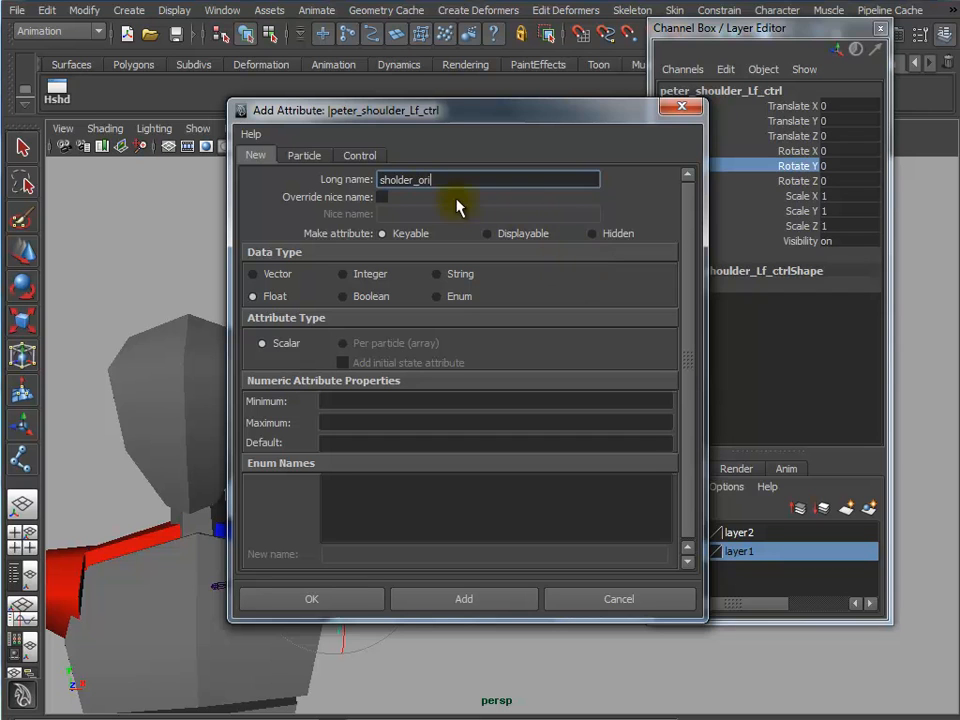
click(390, 180)
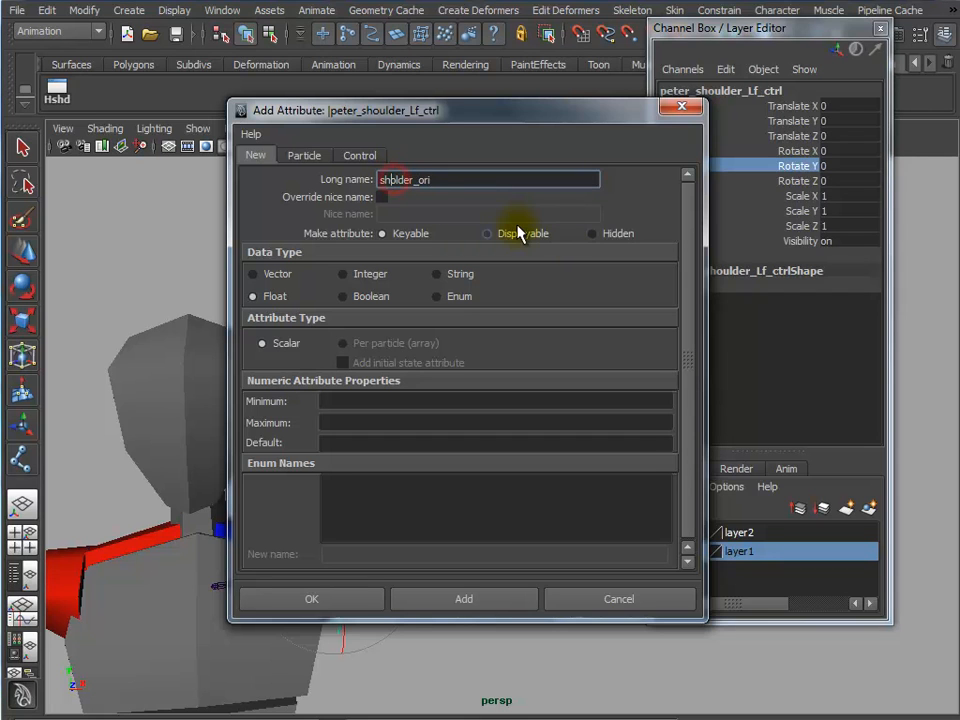
text(u)
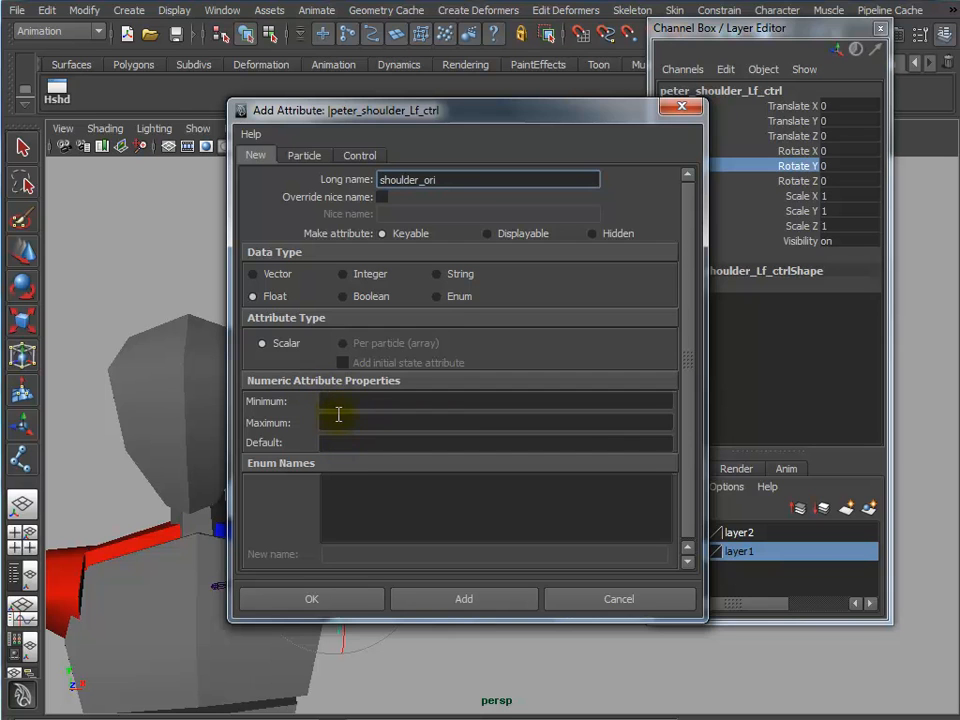
click(440, 300)
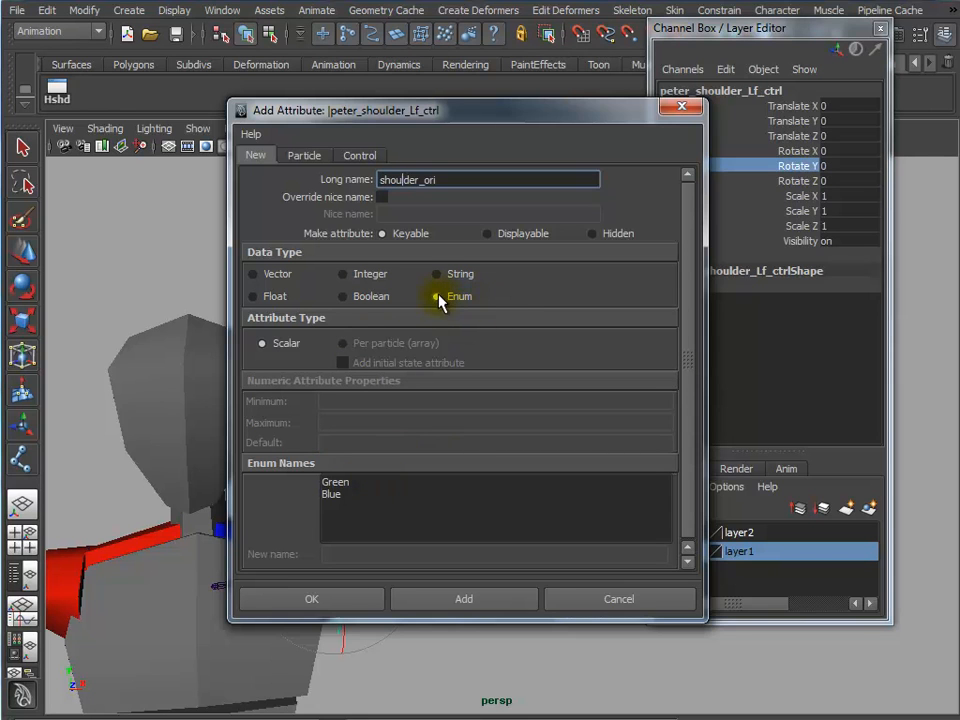
Rename the enum entries Green and Blue to FK and world, add the attribute, and close the dialog
click(355, 486)
double_click(380, 555)
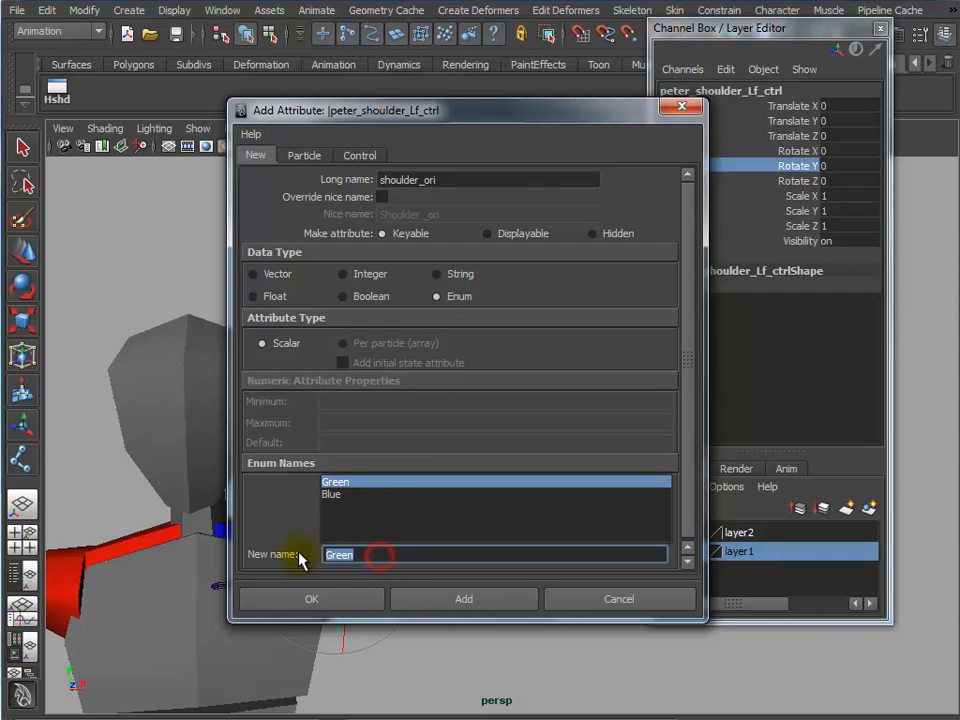
text(FK)
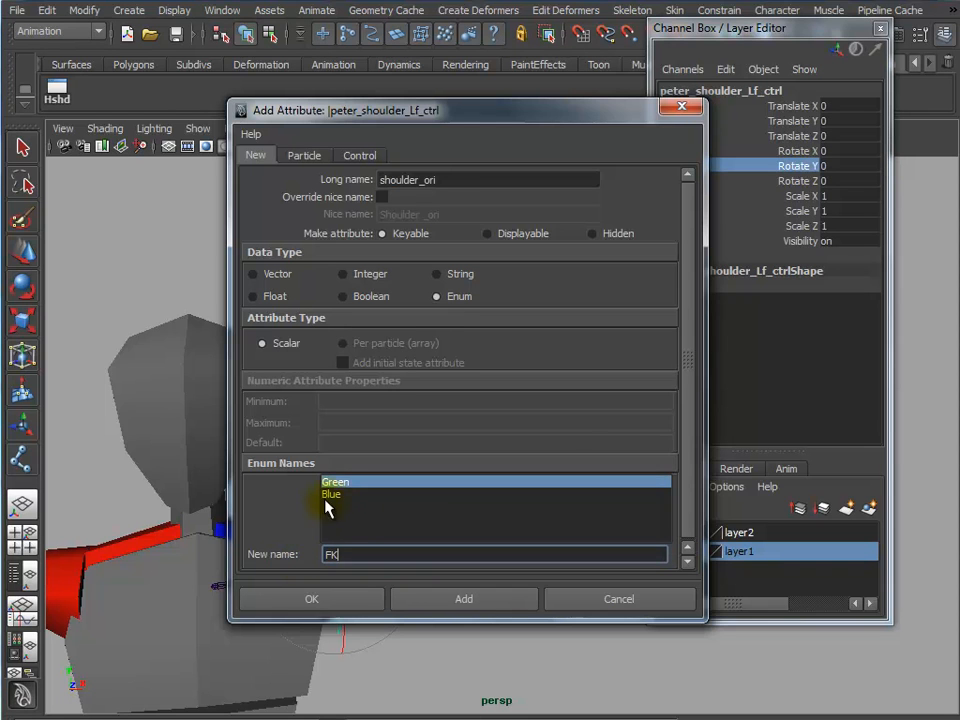
click(328, 494)
click(370, 557)
double_click(371, 558)
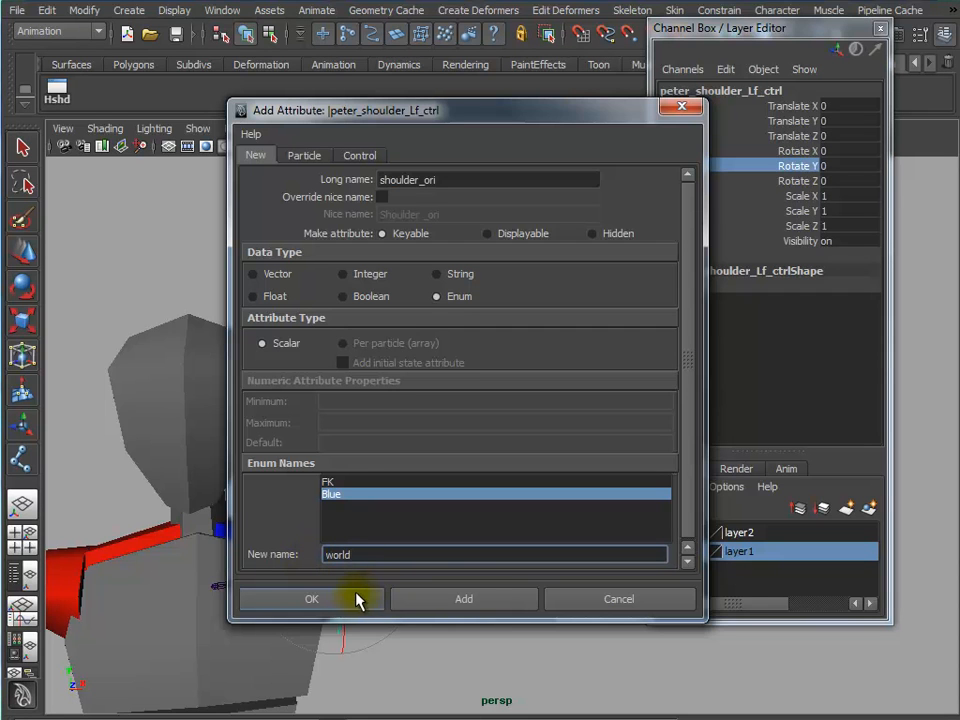
click(446, 598)
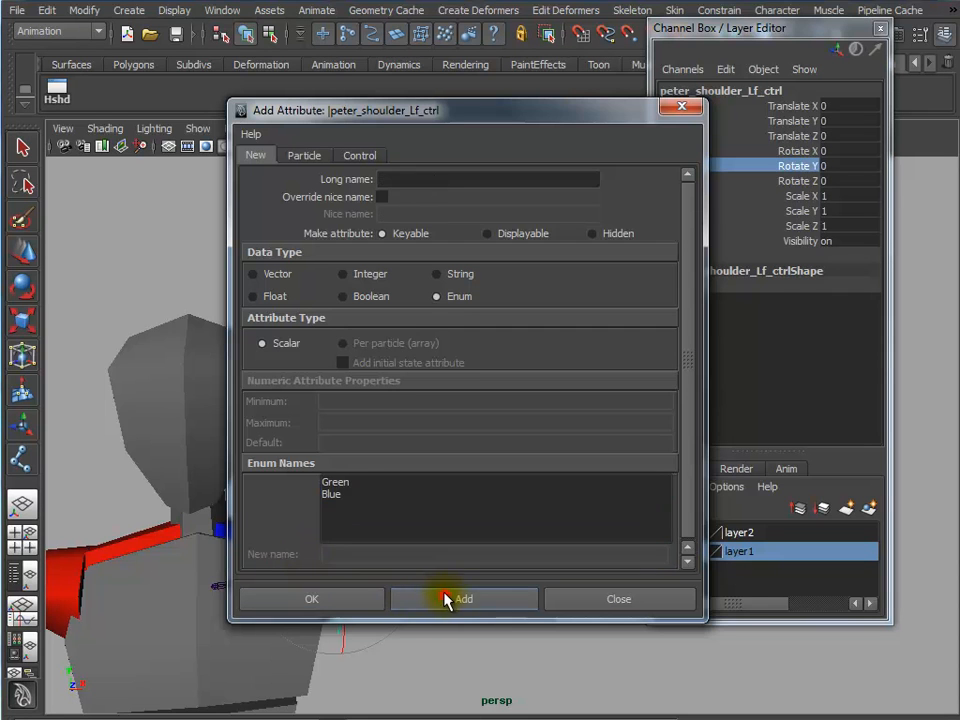
click(684, 107)
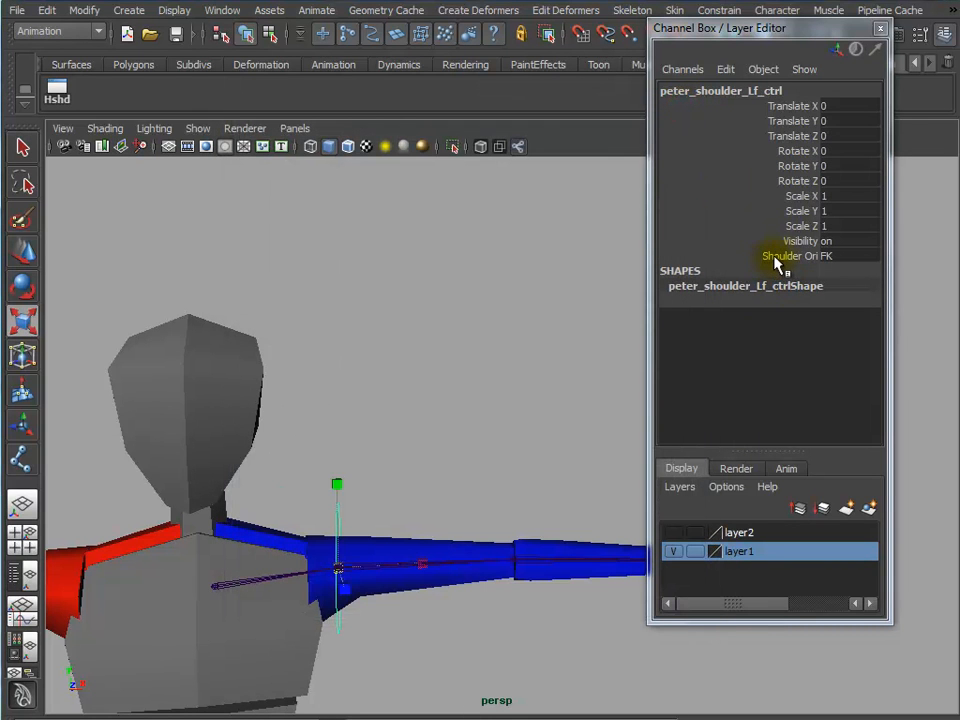
Test the Shoulder Ori attribute by switching between FK and world, leaving it on world
click(830, 258)
click(851, 270)
click(836, 257)
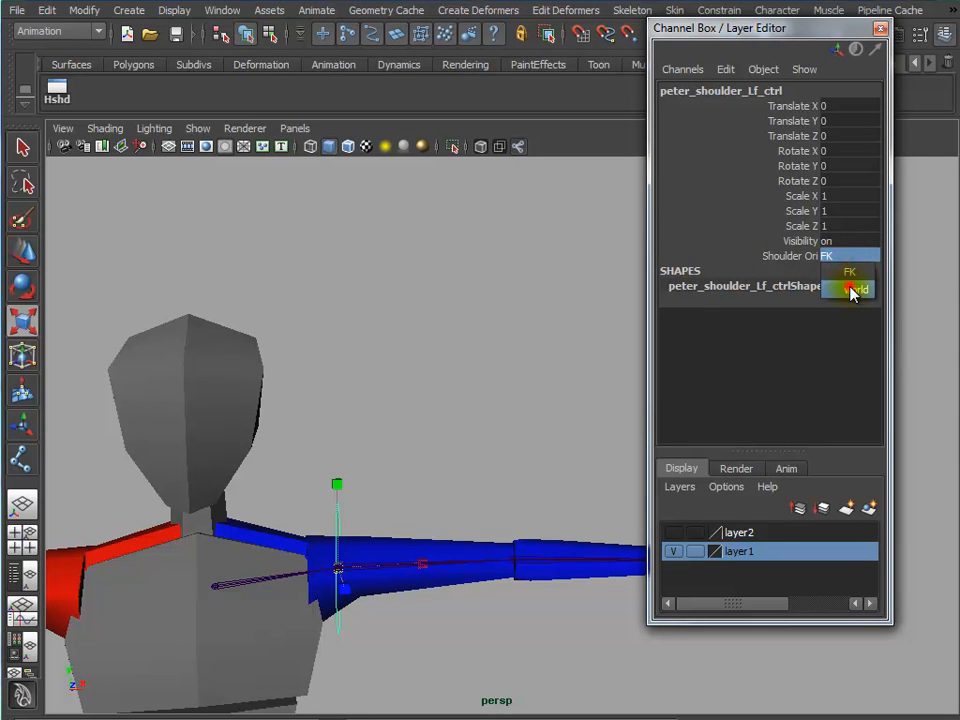
click(853, 287)
click(842, 257)
click(851, 271)
click(842, 262)
click(848, 290)
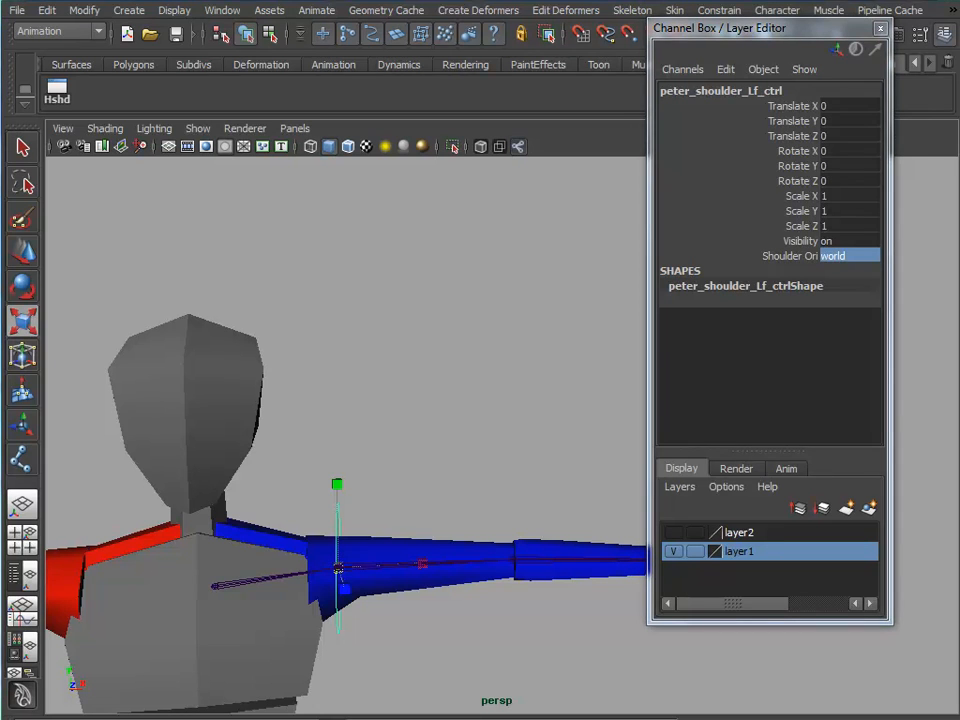
Open Set Driven Key with both weights of peter_shoulder_Lf_jCON_orientConstraint1, Lf J ORIW0 and Lf Null W1, as the driven attributes
key(alt+Tab)
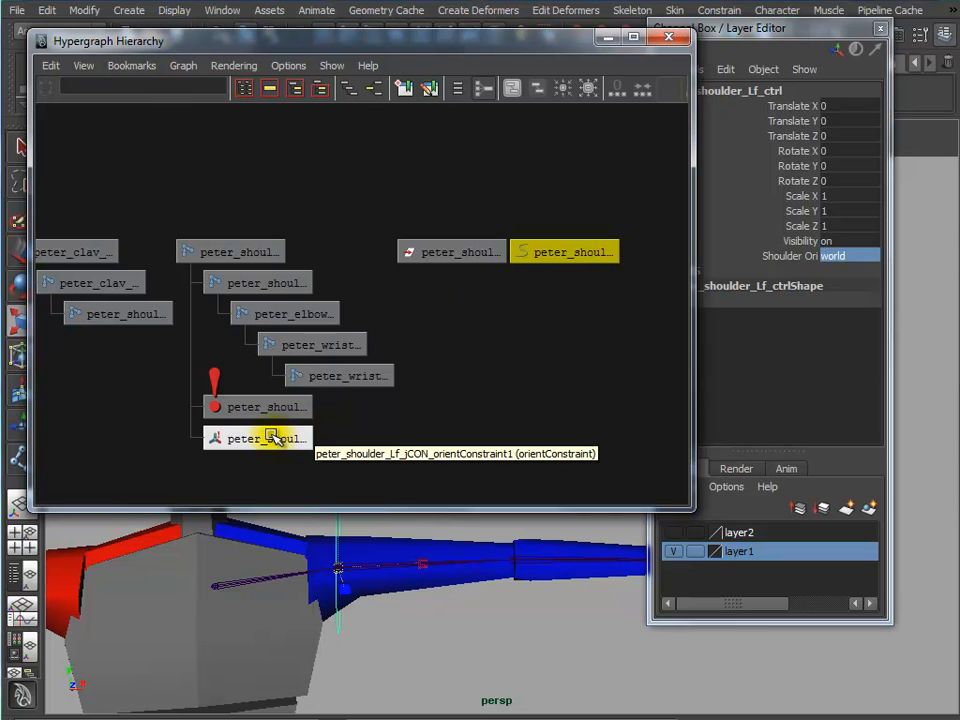
click(272, 438)
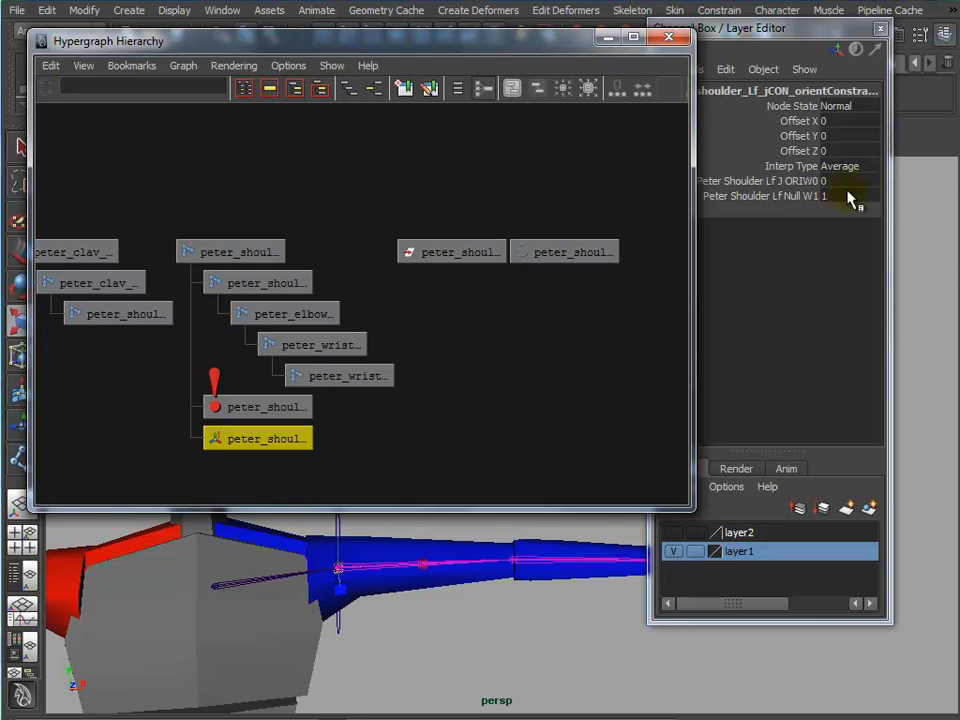
drag(783, 28, 840, 30)
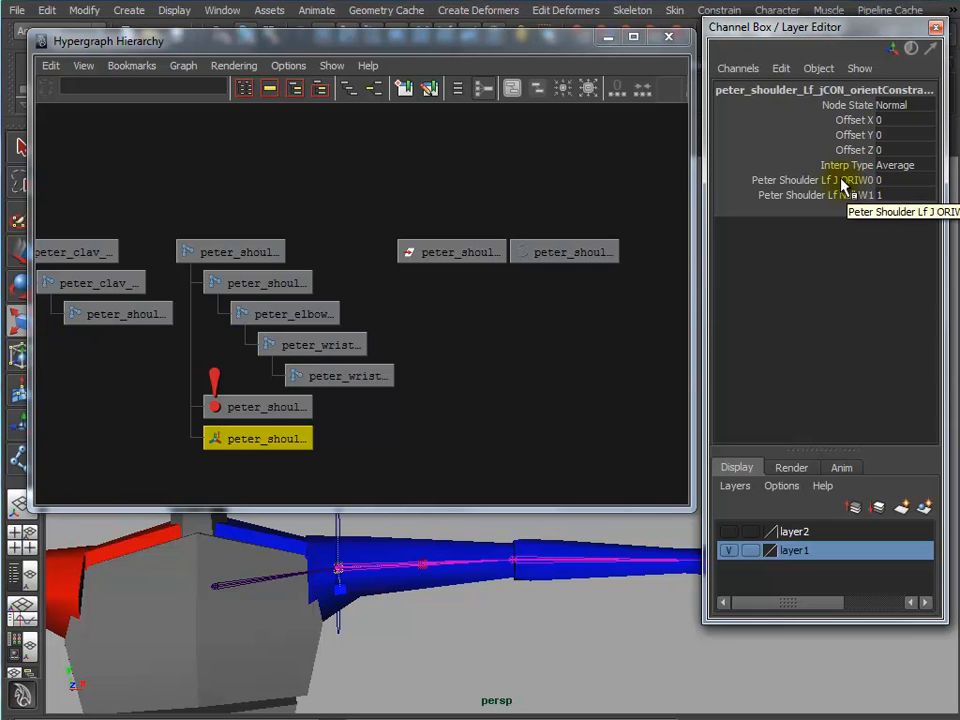
drag(841, 182, 846, 196)
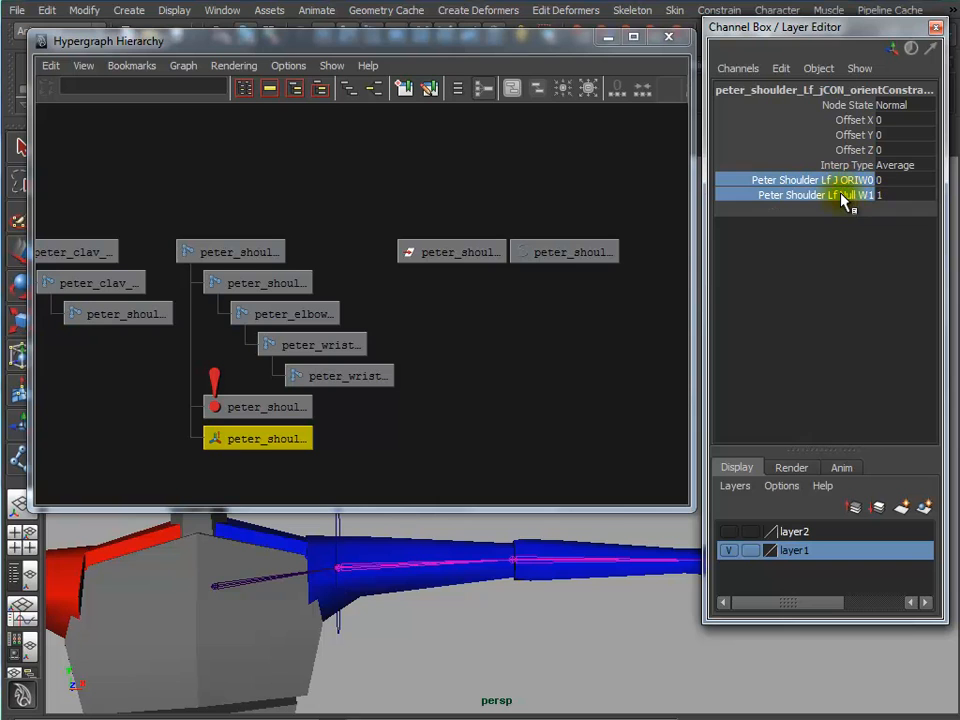
click(783, 69)
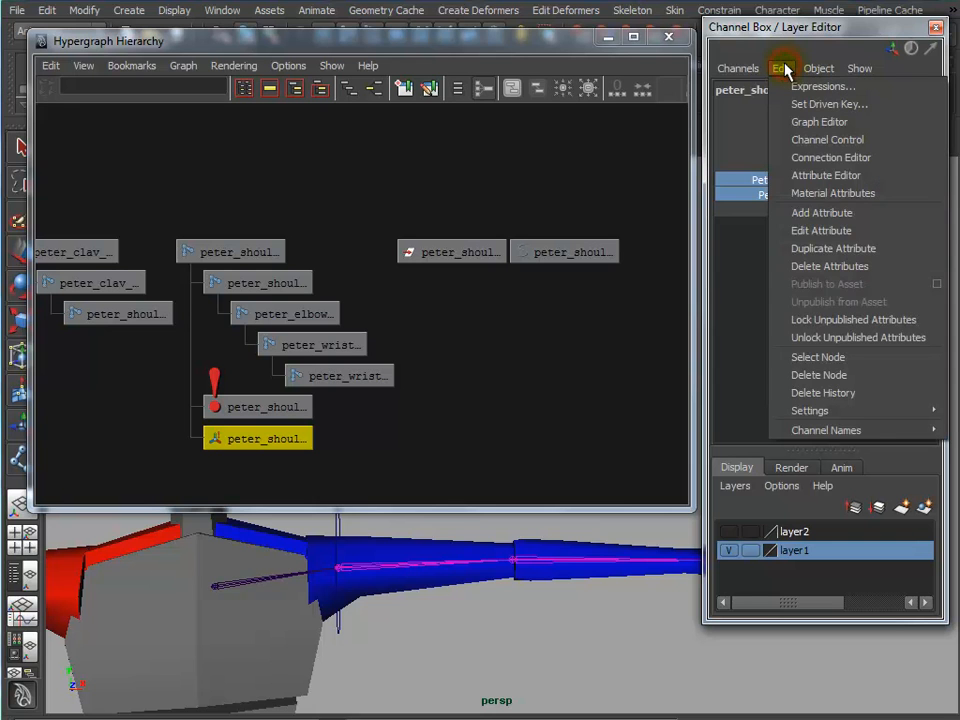
click(785, 69)
click(781, 70)
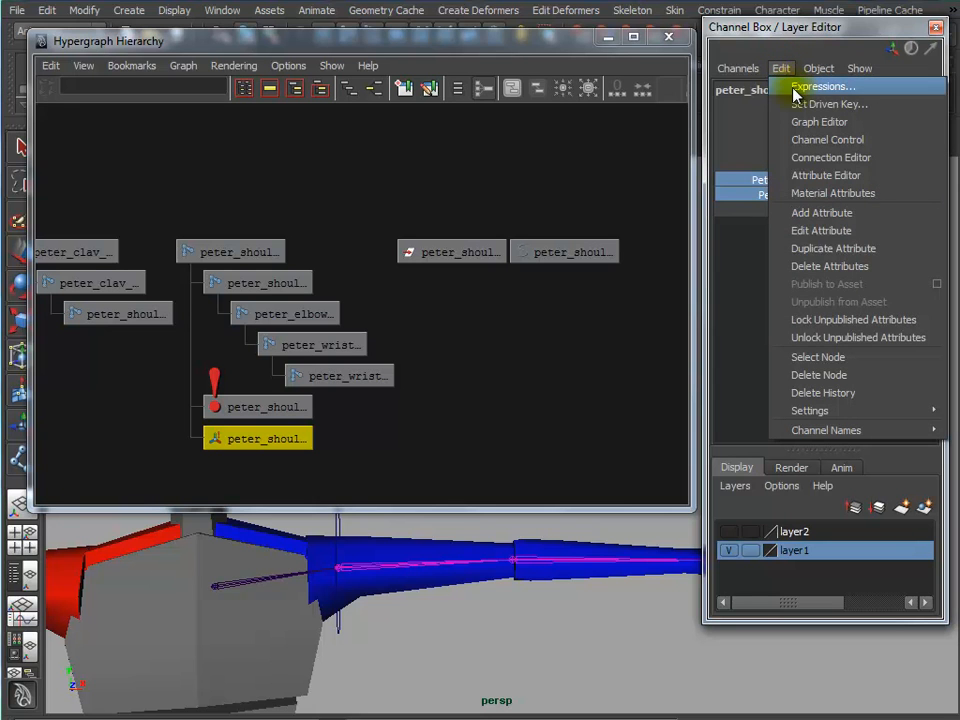
click(785, 104)
drag(406, 120, 395, 64)
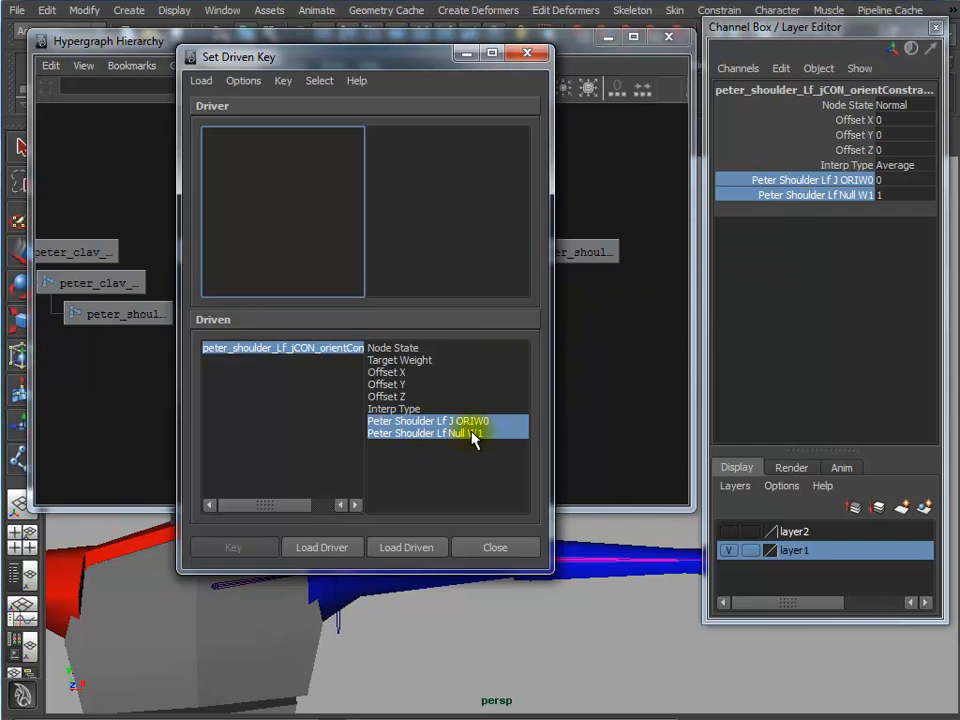
drag(349, 66, 524, 73)
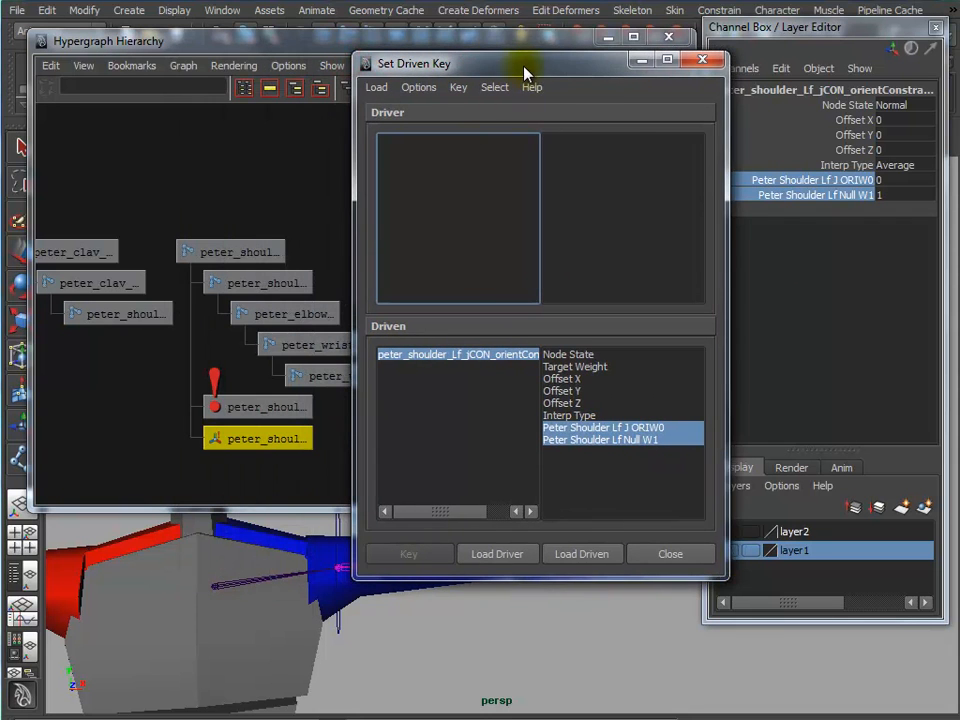
Load peter_shoulder_Lf_ctrl as the driver and choose its Shoulder Ori attribute
click(342, 637)
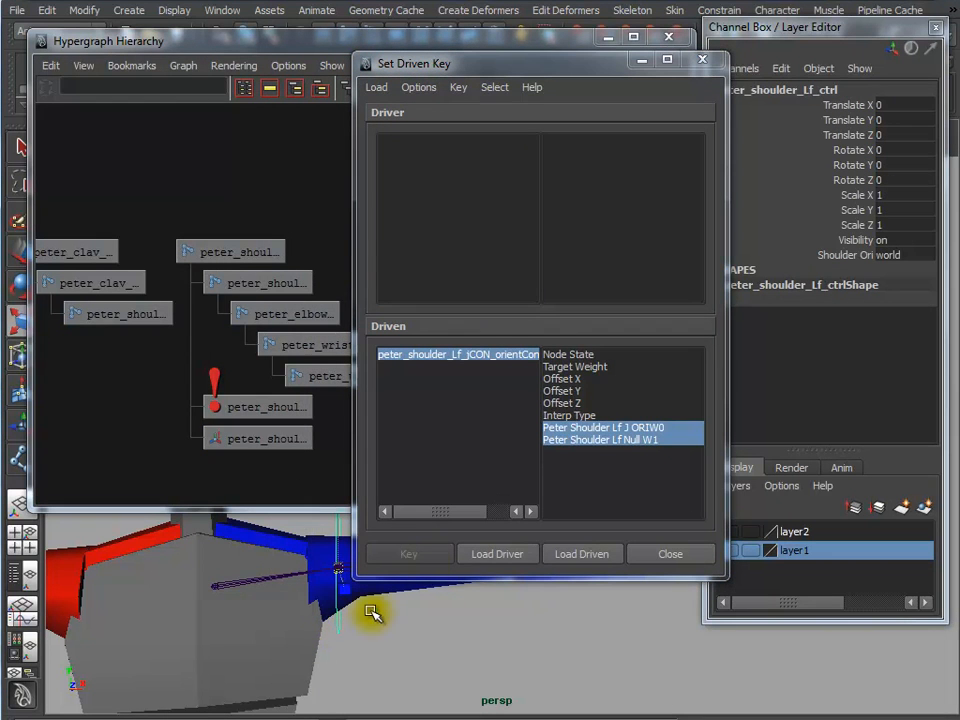
click(513, 560)
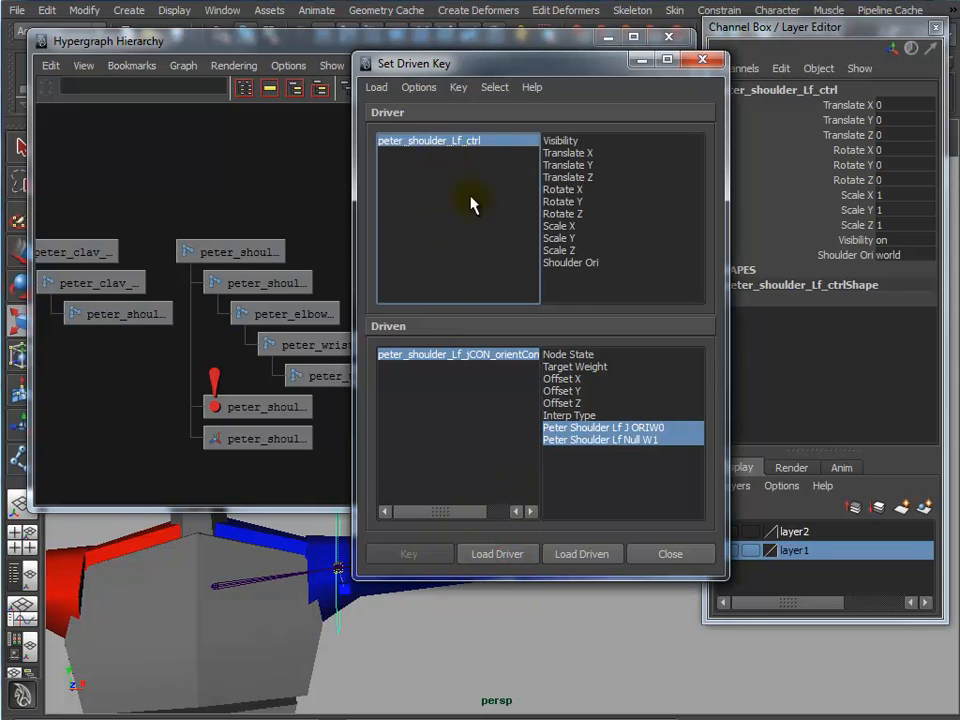
click(572, 263)
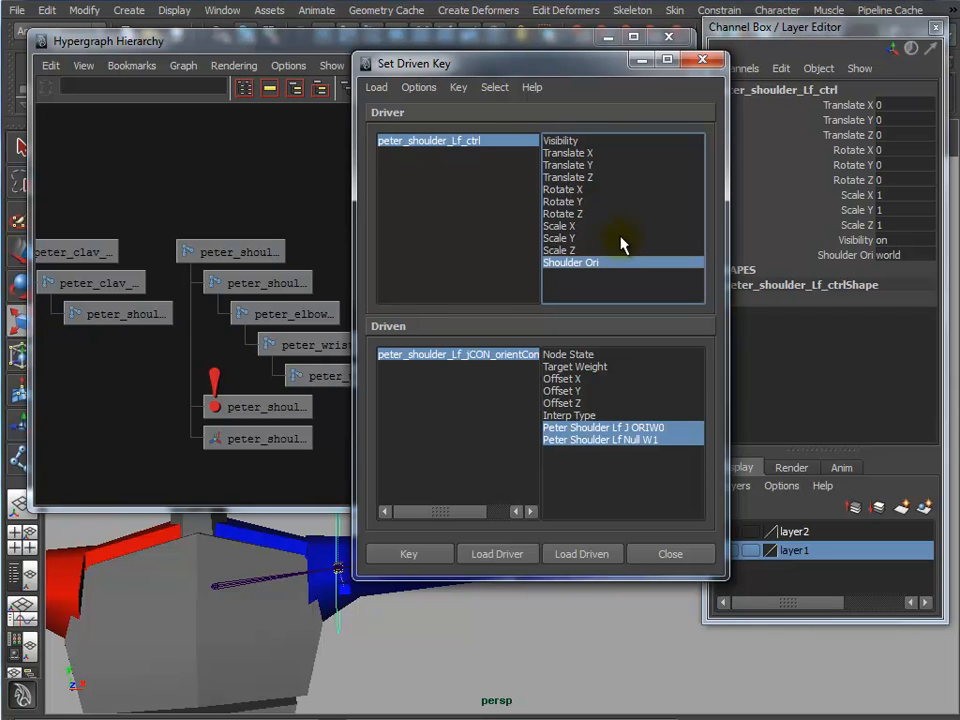
drag(493, 77, 458, 55)
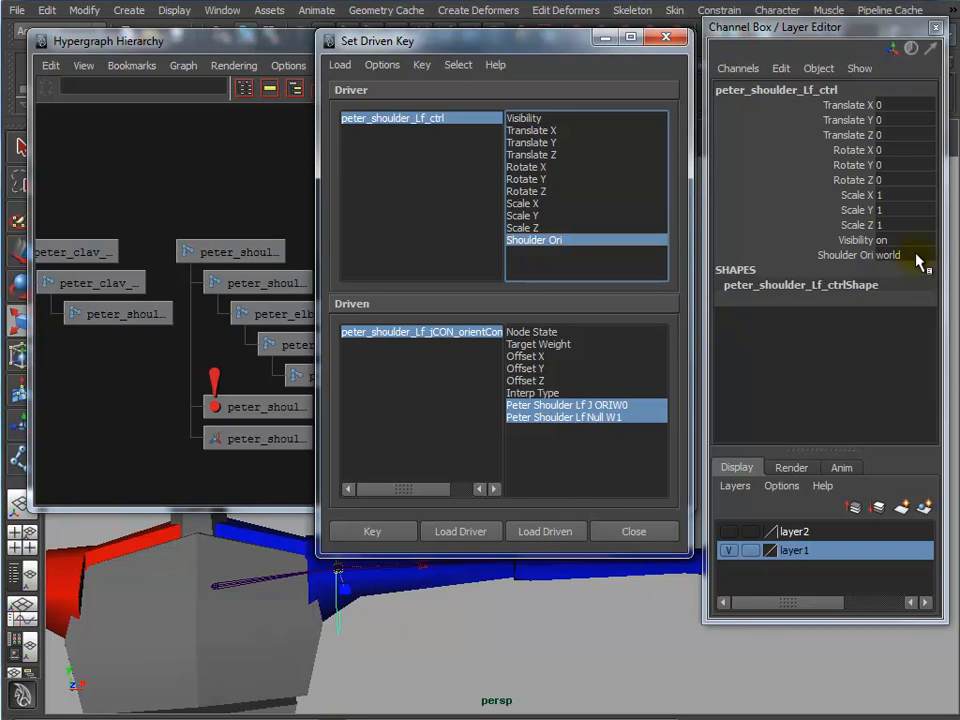
Set a driven key for Shoulder Ori at world with orient constraint weights Lf J ORIW0 at 0 and Lf Null W1 at 1
click(245, 442)
click(242, 441)
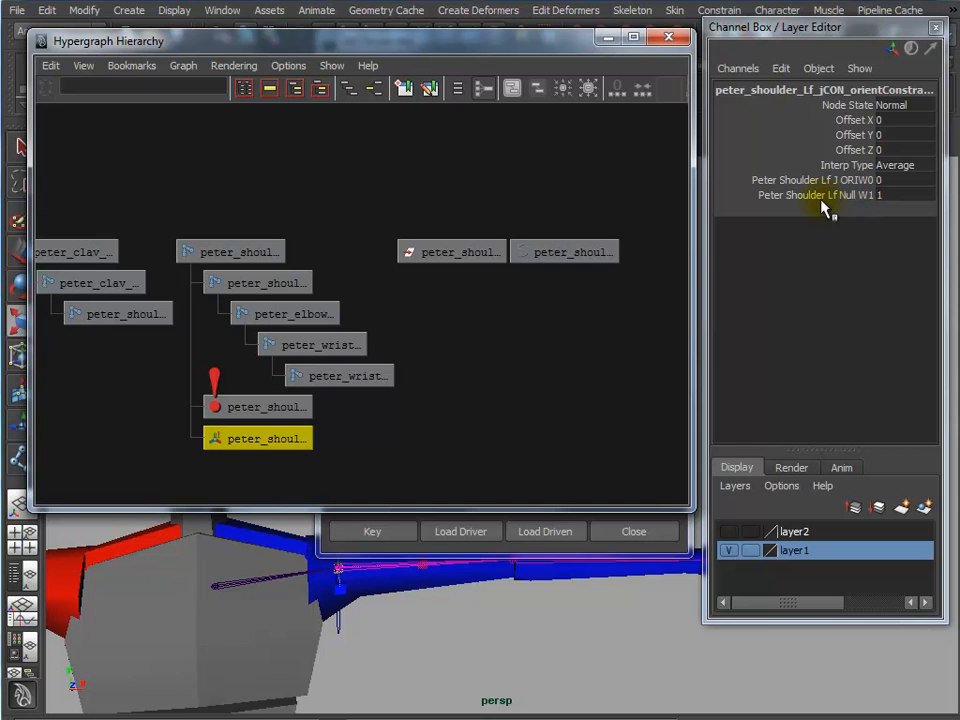
click(895, 195)
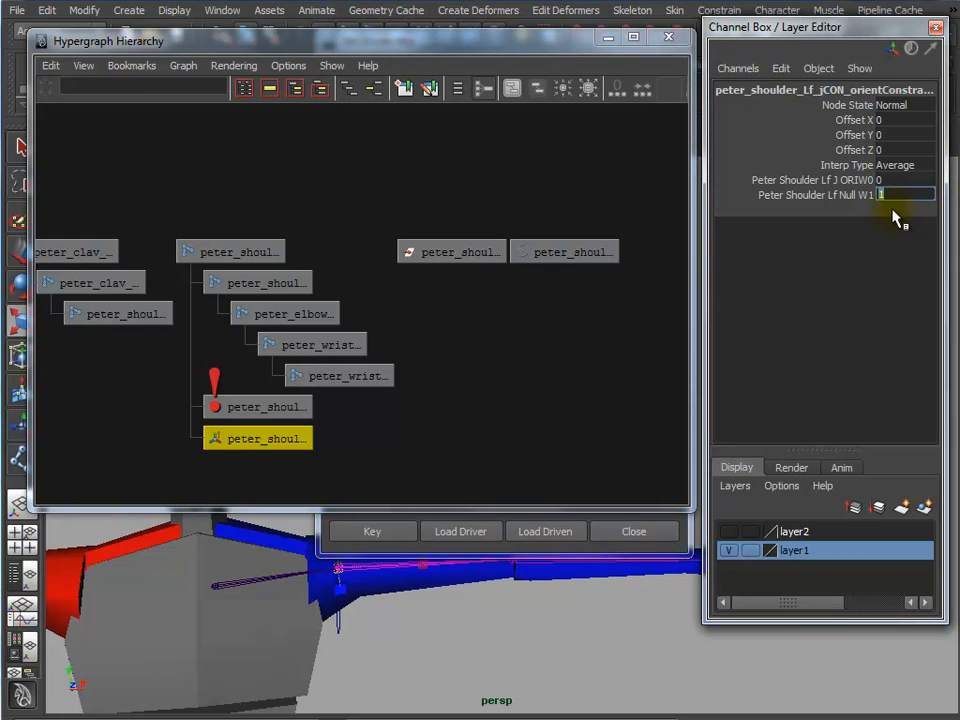
click(856, 181)
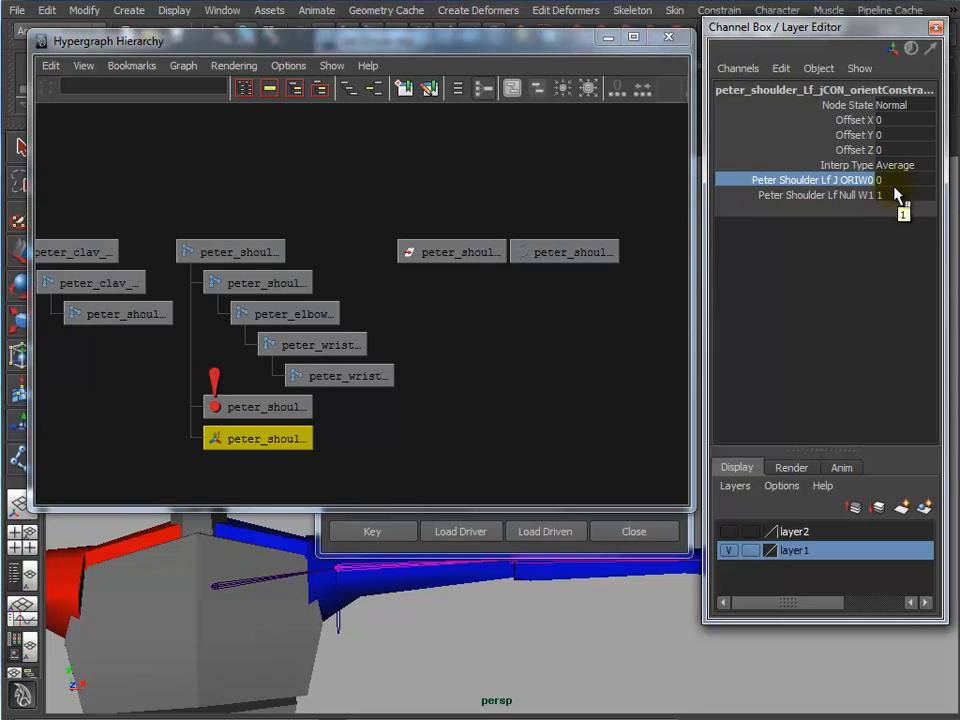
click(390, 556)
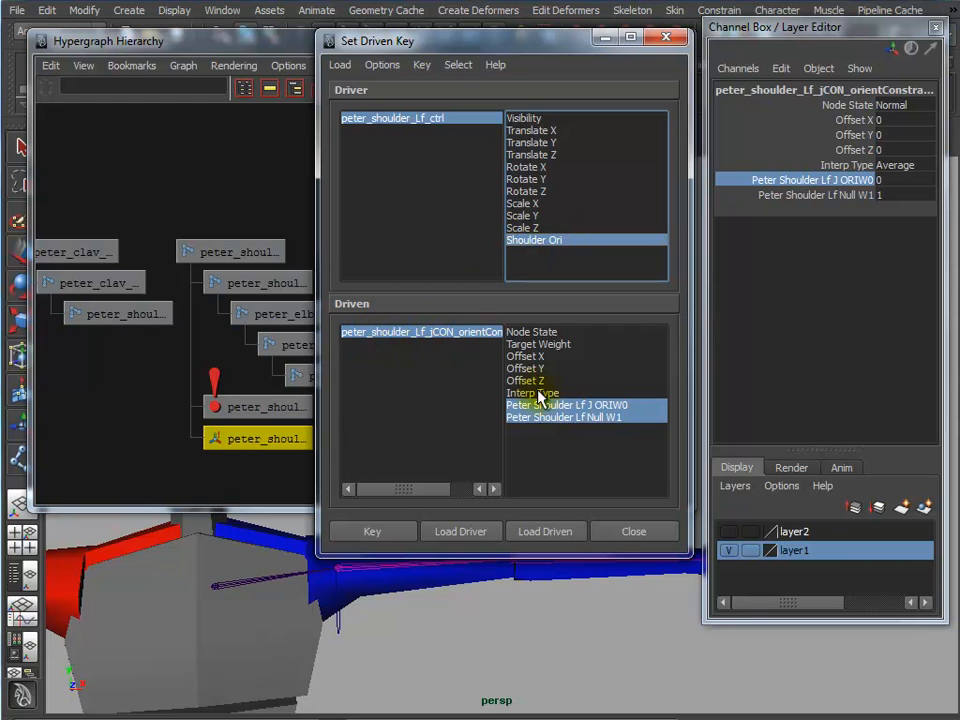
click(402, 540)
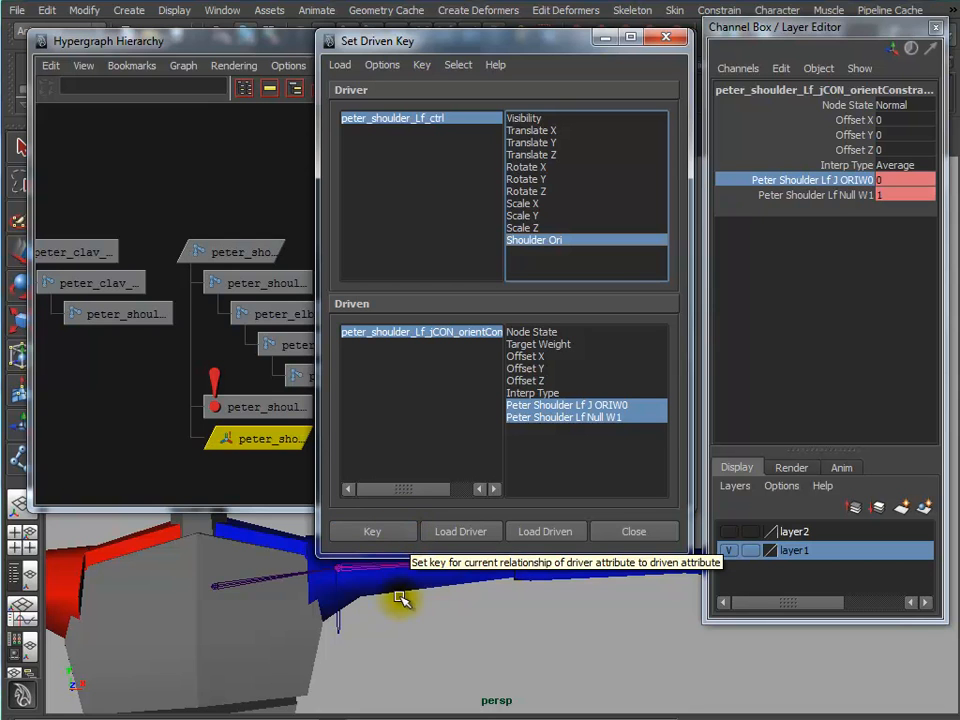
Set Shoulder Ori on peter_shoulder_Lf_ctrl to FK
click(345, 628)
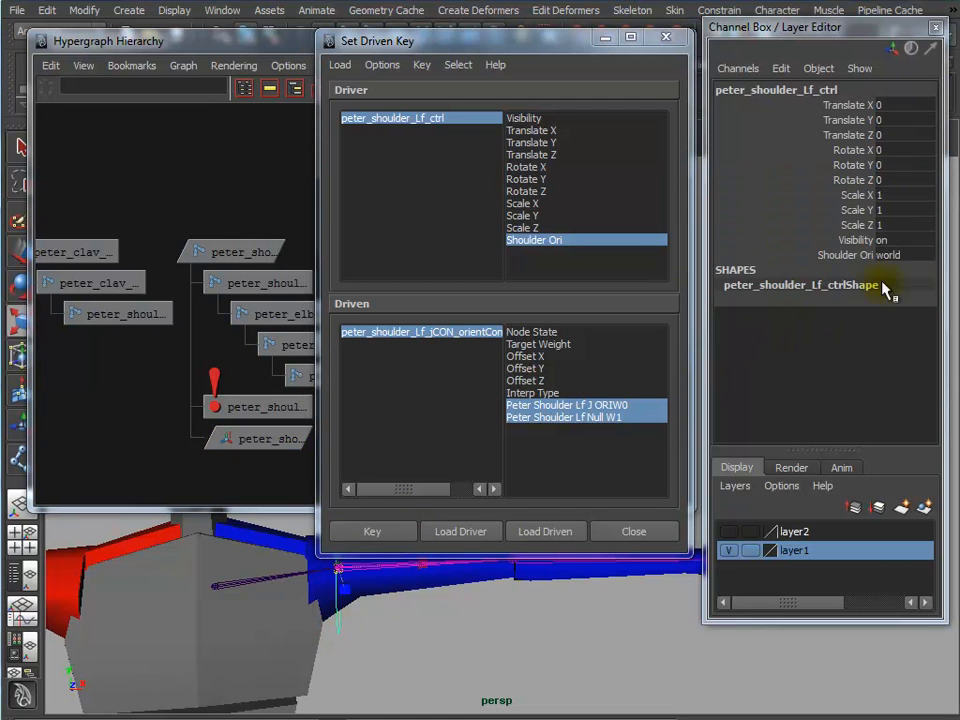
click(905, 256)
click(913, 274)
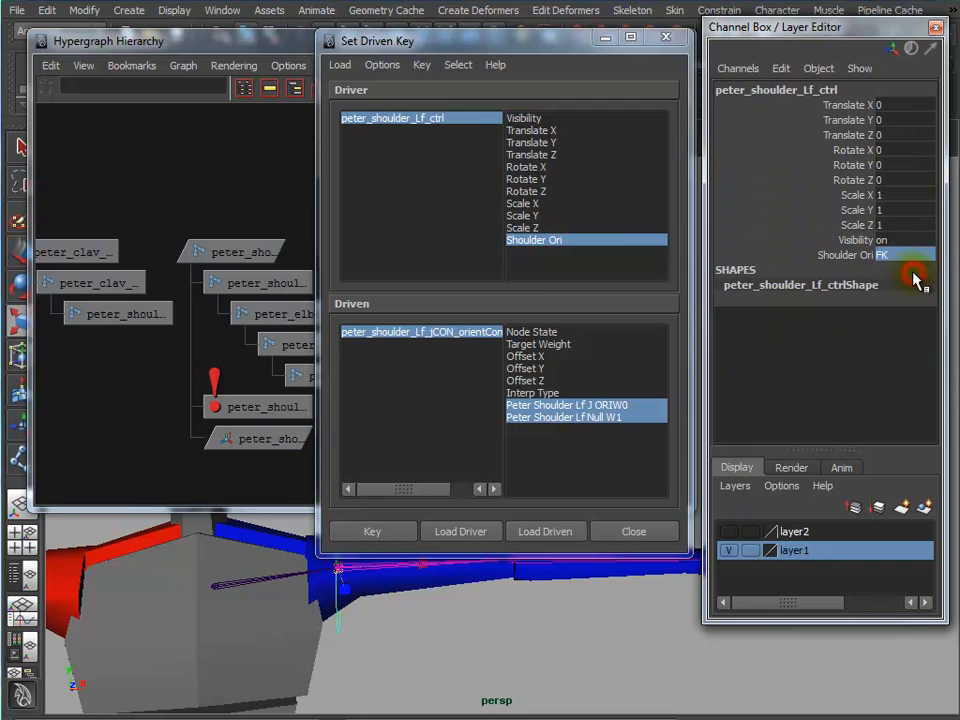
Set a driven key for Shoulder Ori at FK with orient constraint weights Lf J ORIW0 at 1 and Lf Null W1 at 0
click(258, 440)
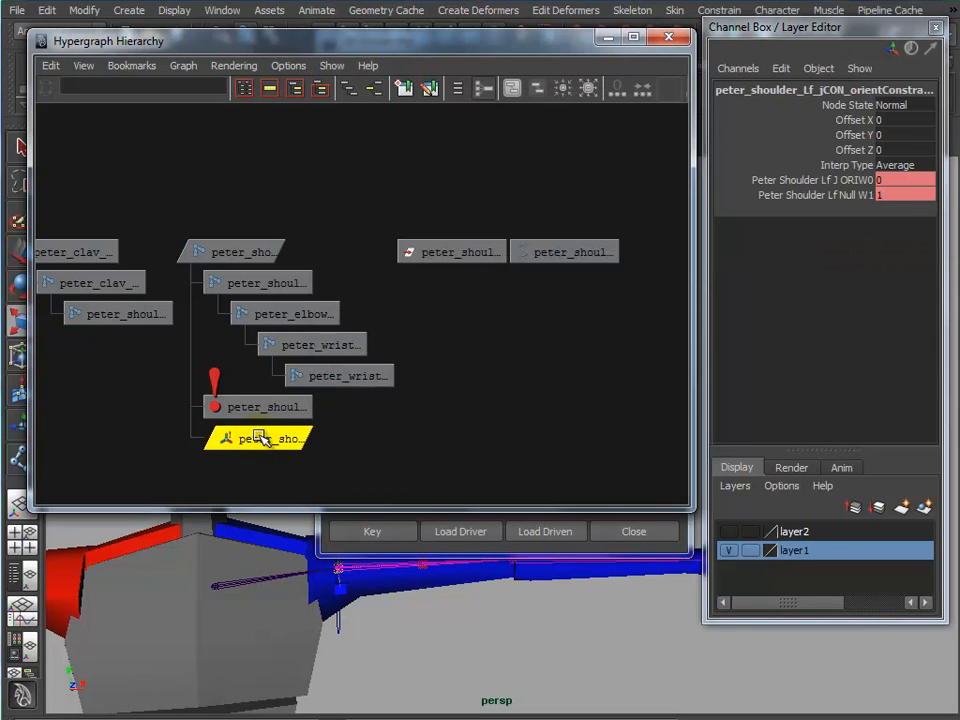
click(898, 180)
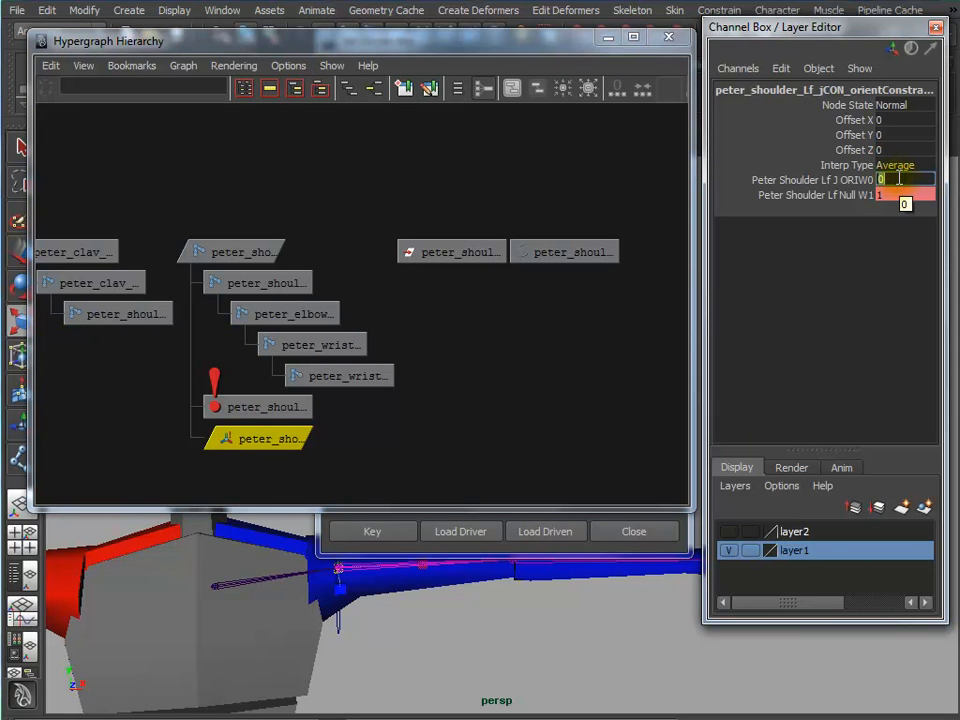
text(1)
click(888, 196)
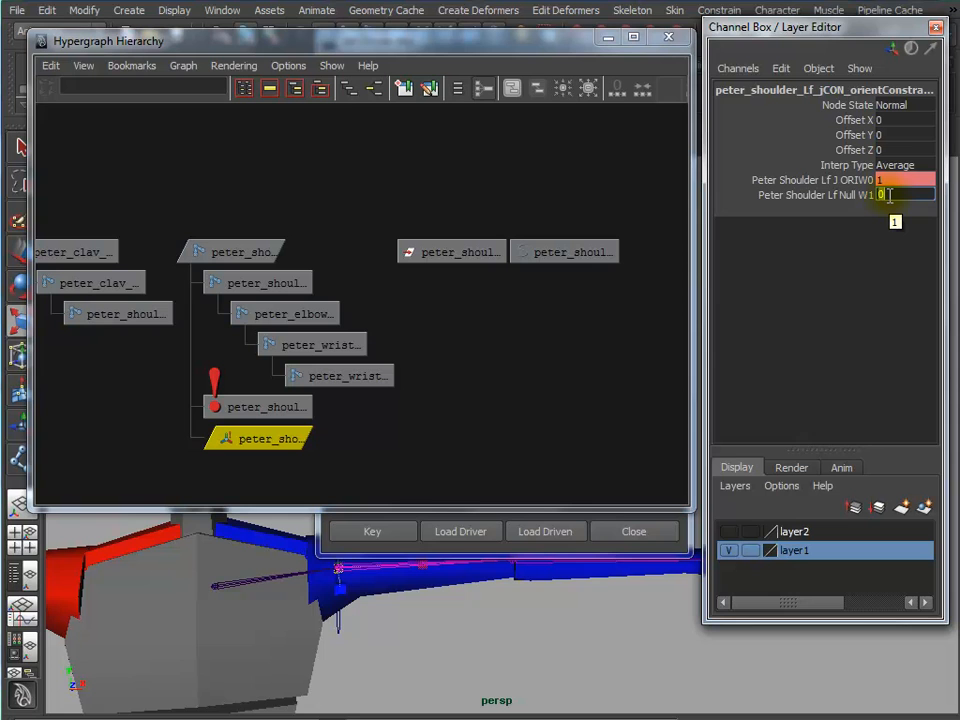
click(379, 552)
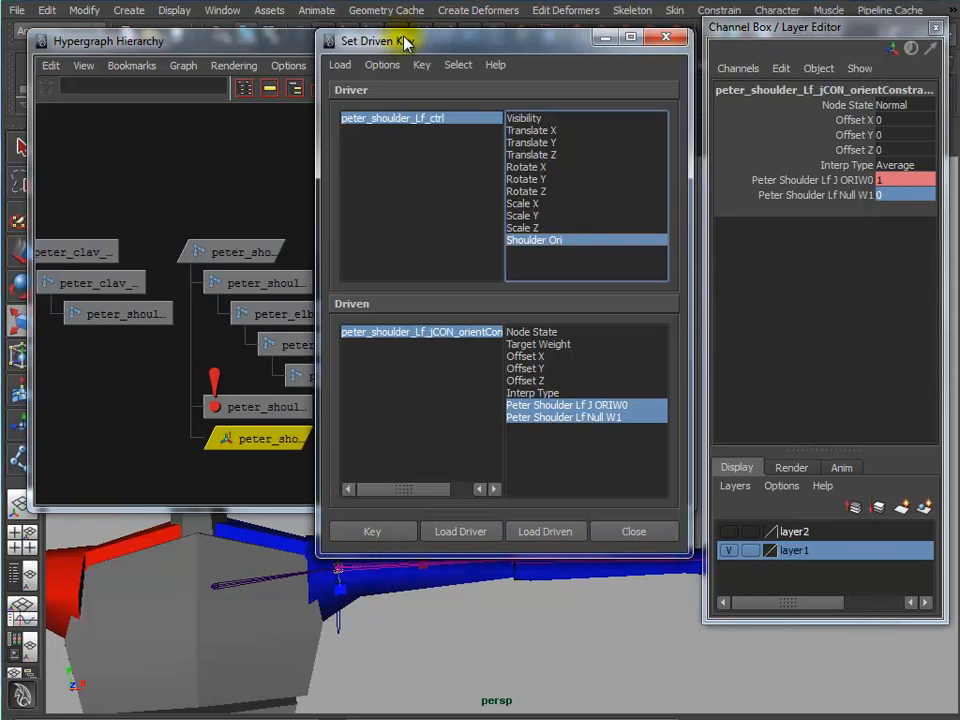
click(390, 531)
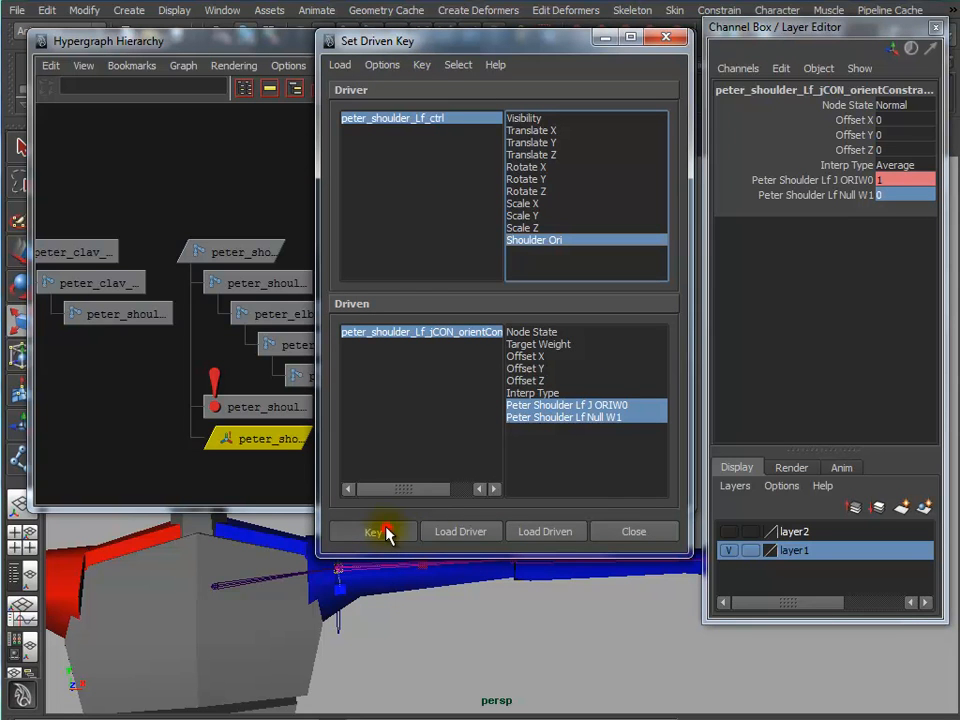
Close the Set Driven Key, Hypergraph Hierarchy and Channel Box windows to clear the perspective view
click(668, 40)
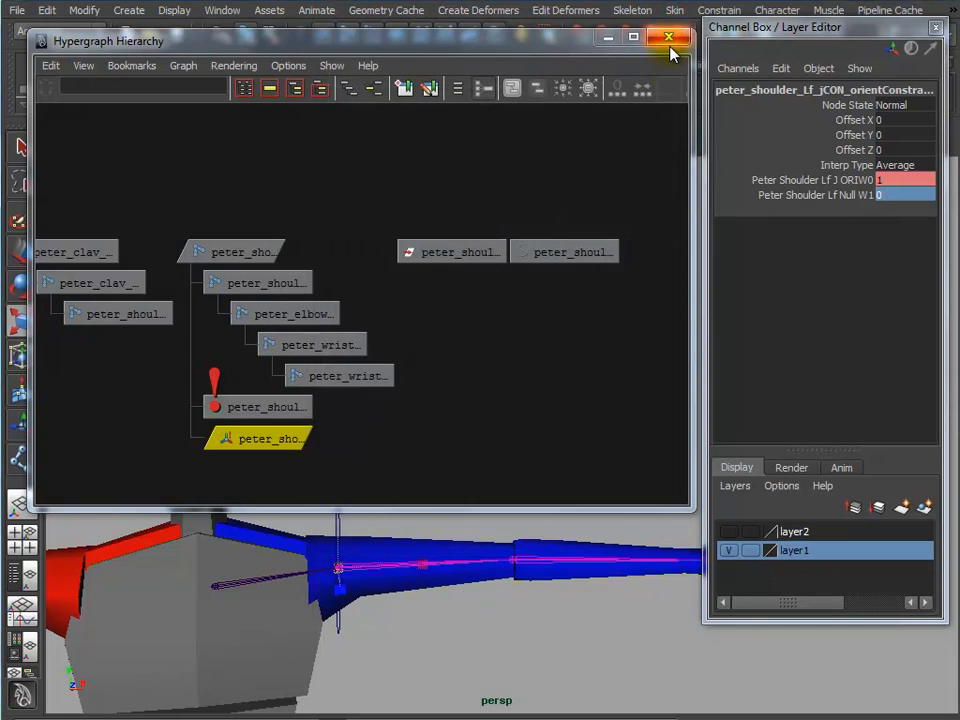
click(668, 38)
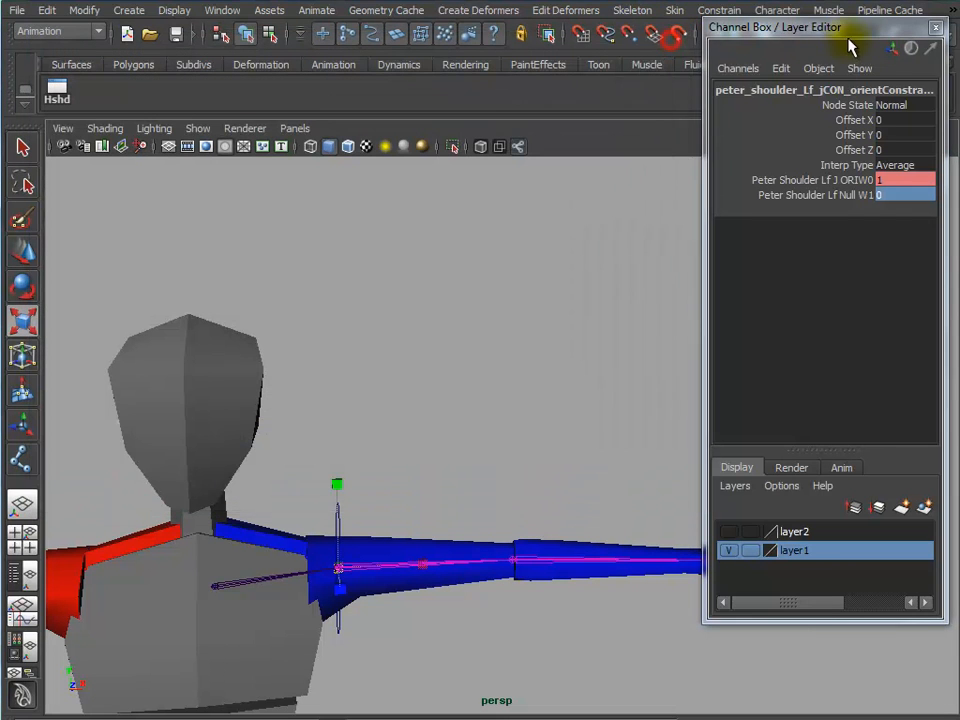
click(935, 27)
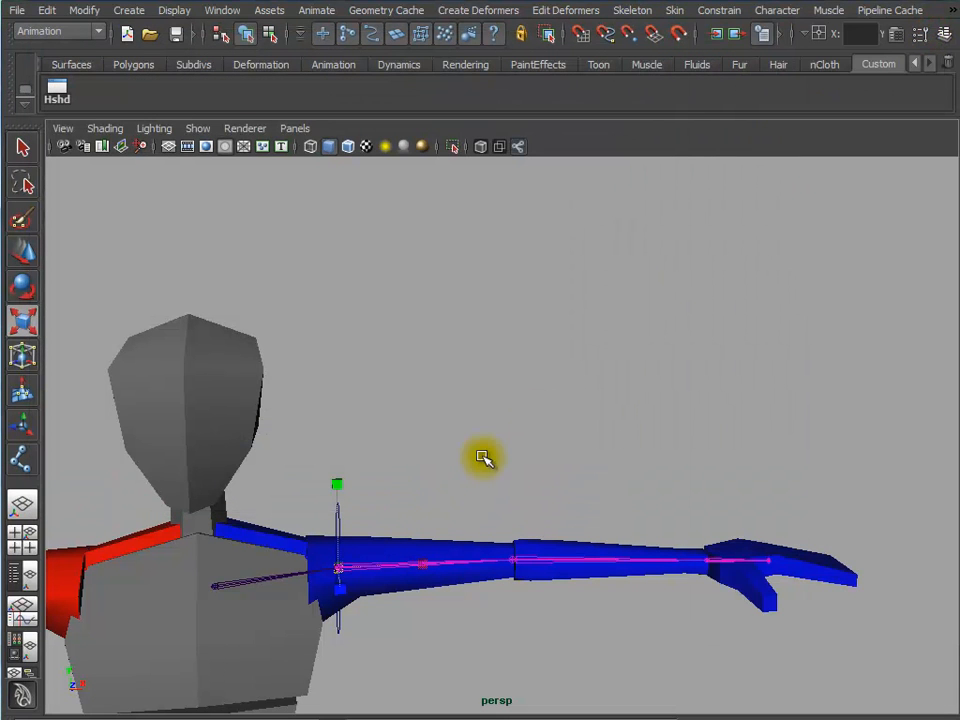
Test the FK mode by rotating the left clavicle joint upward, and undo the rotation
drag(272, 559, 246, 579)
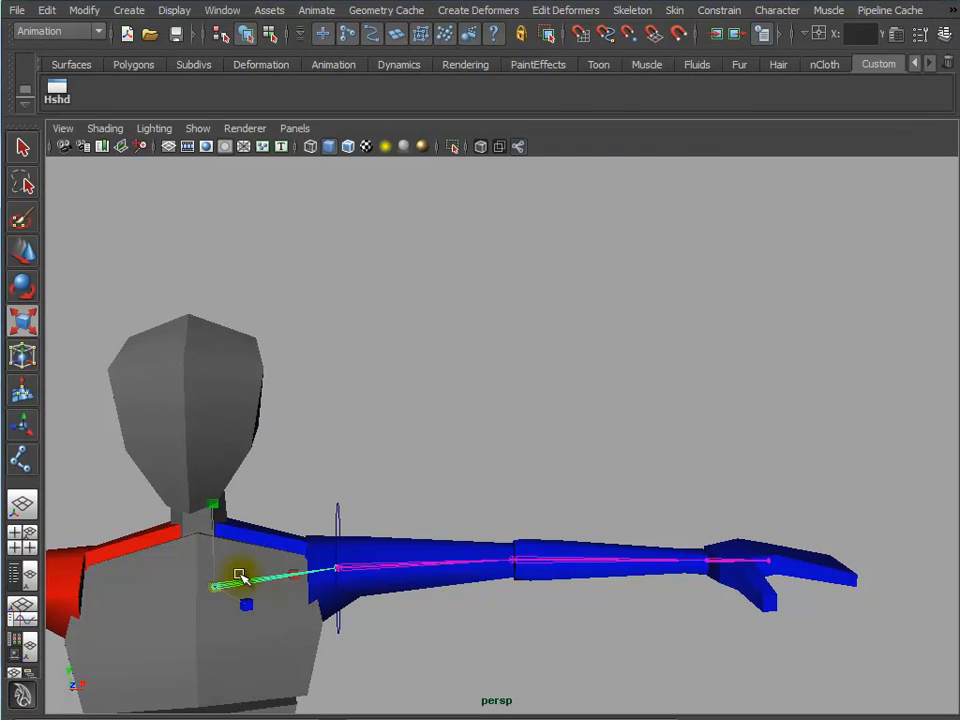
key(w)
key(e)
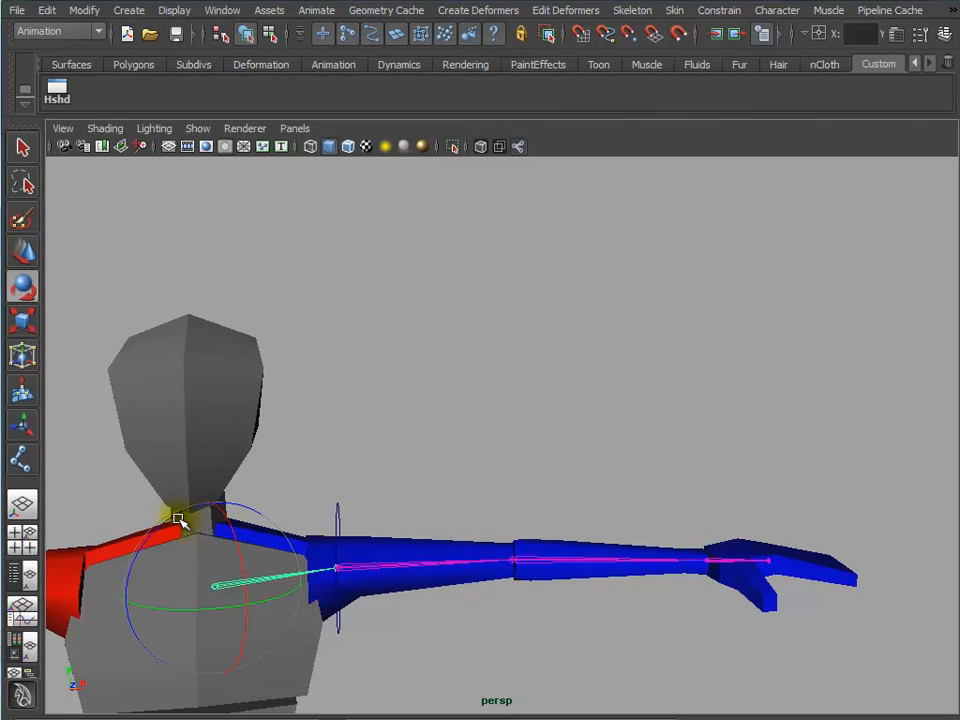
drag(165, 514, 4, 482)
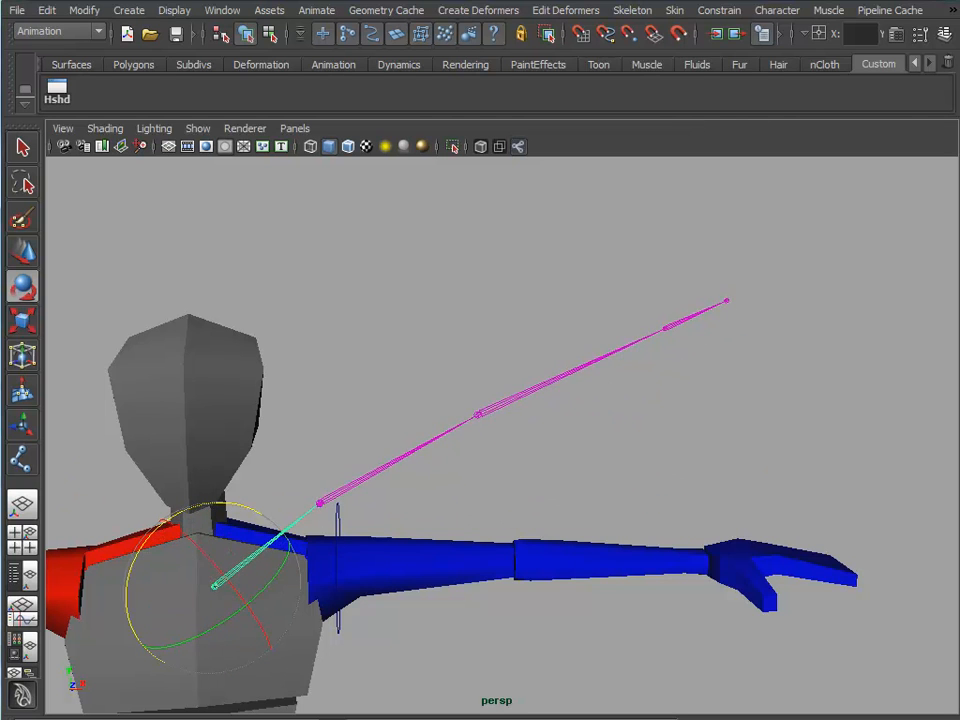
key(z)
Select peter_shoulder_Lf_ctrl and switch its Shoulder Ori attribute to world
drag(375, 474, 310, 590)
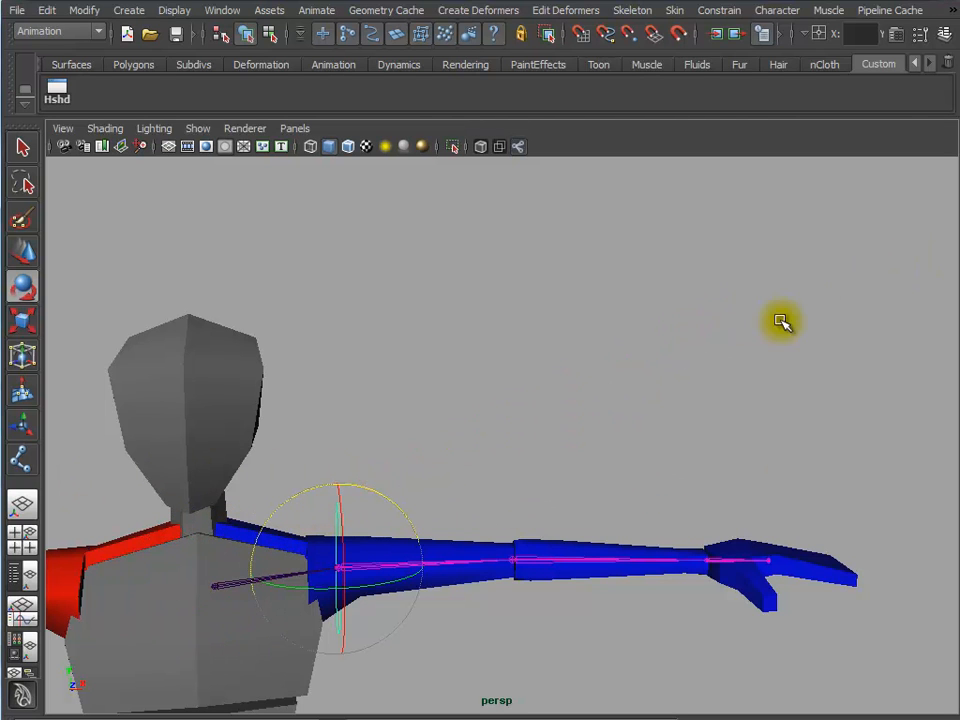
click(944, 33)
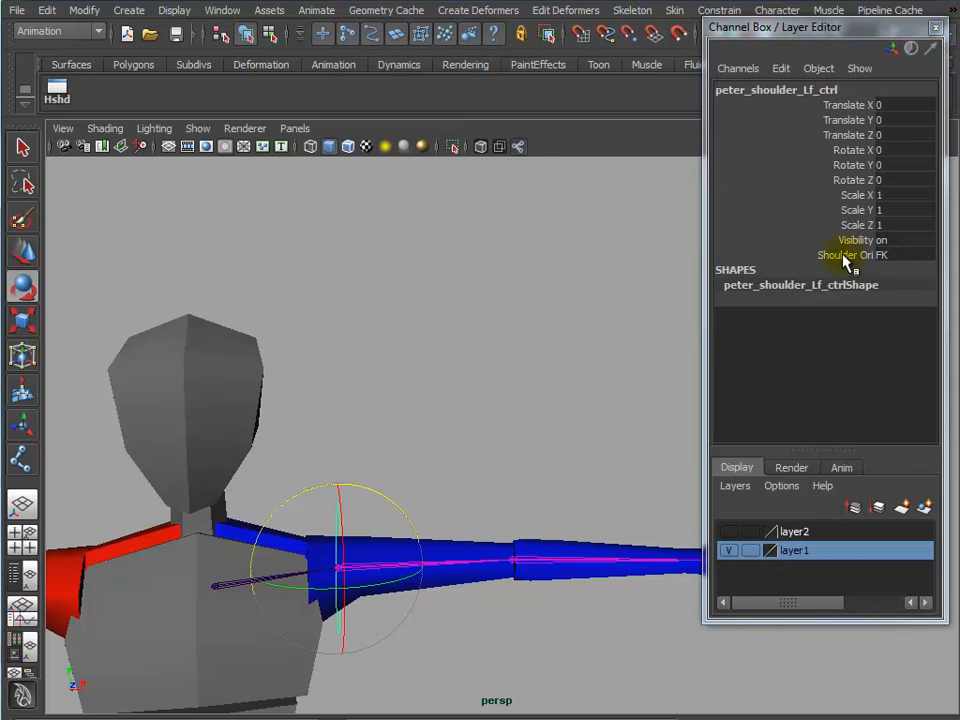
click(878, 256)
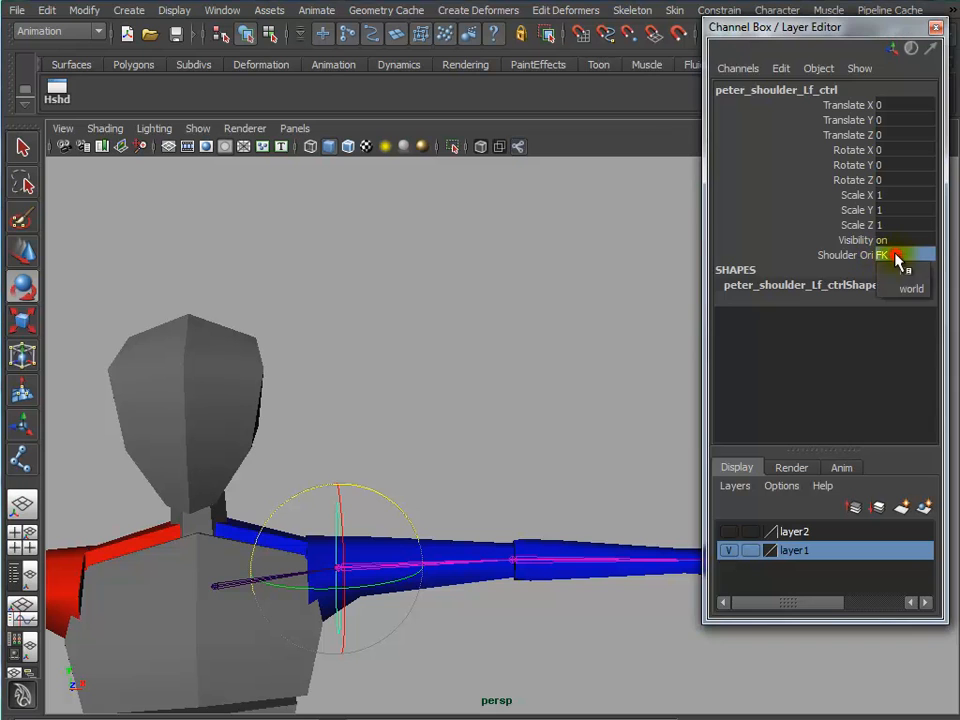
click(906, 288)
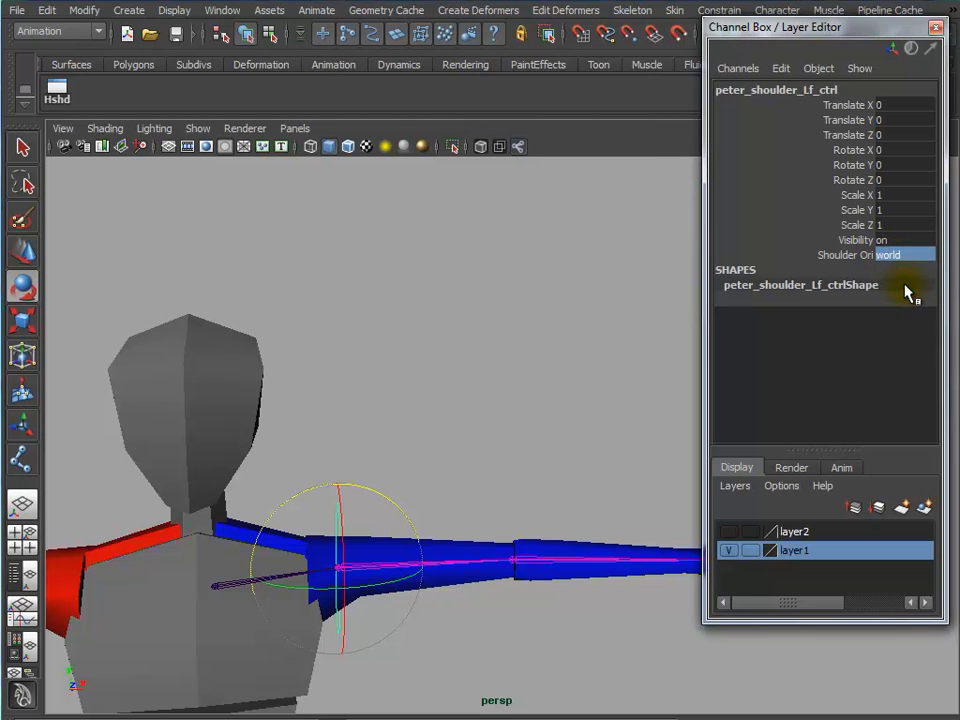
Test the world mode by rotating peter_clav_Lf_jnt, and undo the rotation
click(373, 392)
click(228, 600)
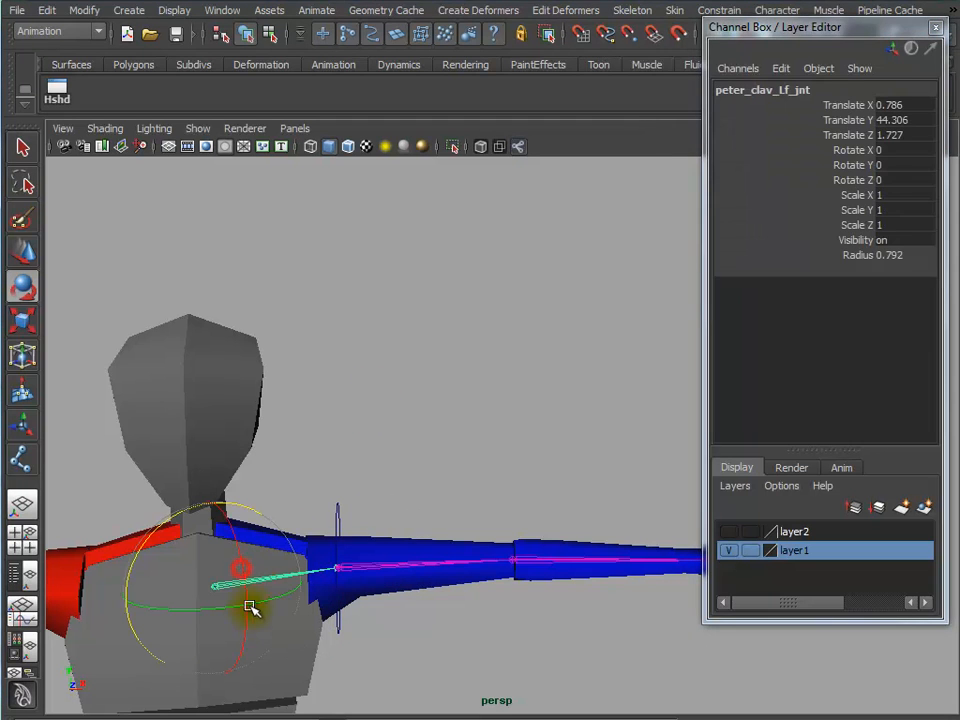
drag(256, 508, 220, 450)
key(ctrl+z)
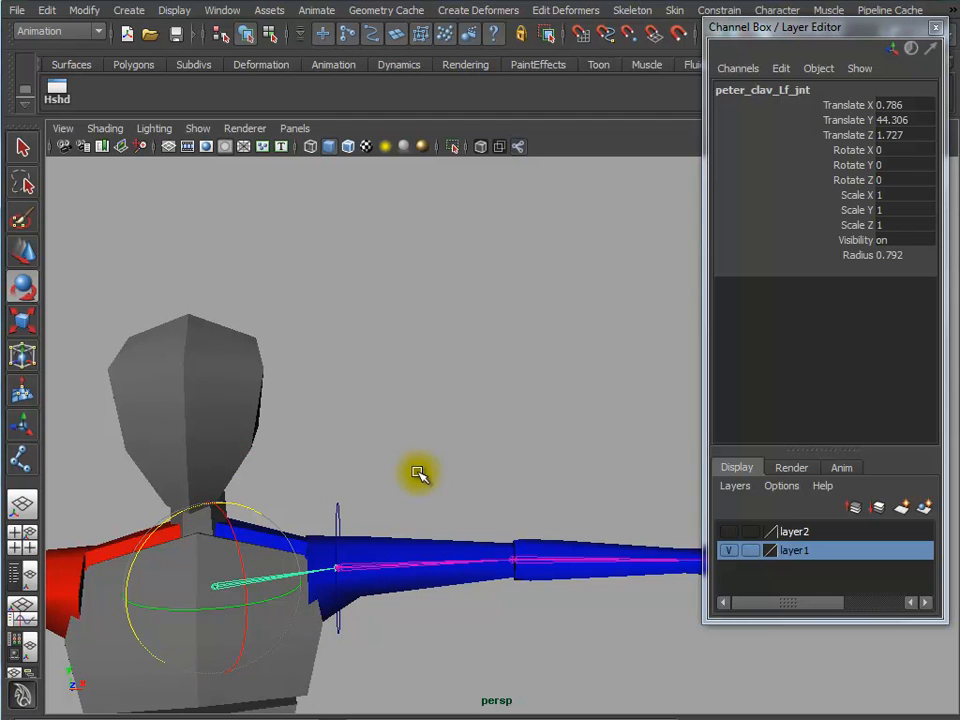
Test-rotate peter_shoulder_Lf_ctrl to about -14.6 in Rotate Z and undo the rotation
click(465, 443)
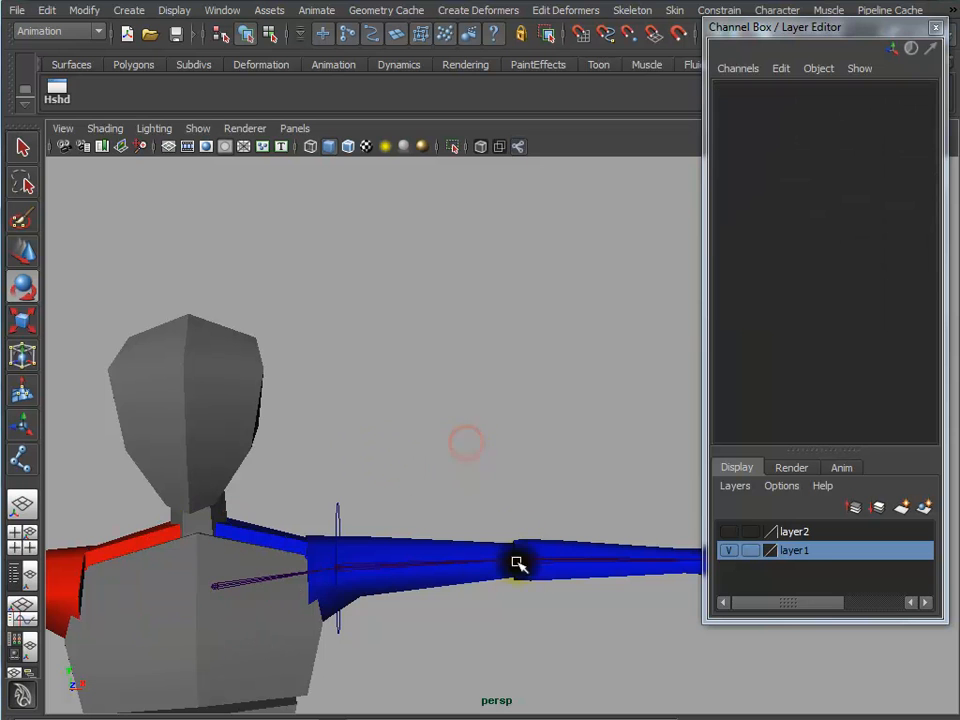
alt+drag(536, 617, 361, 435)
alt+right_drag(361, 435, 529, 463)
alt+middle_drag(383, 371, 434, 536)
alt+right_drag(345, 514, 388, 532)
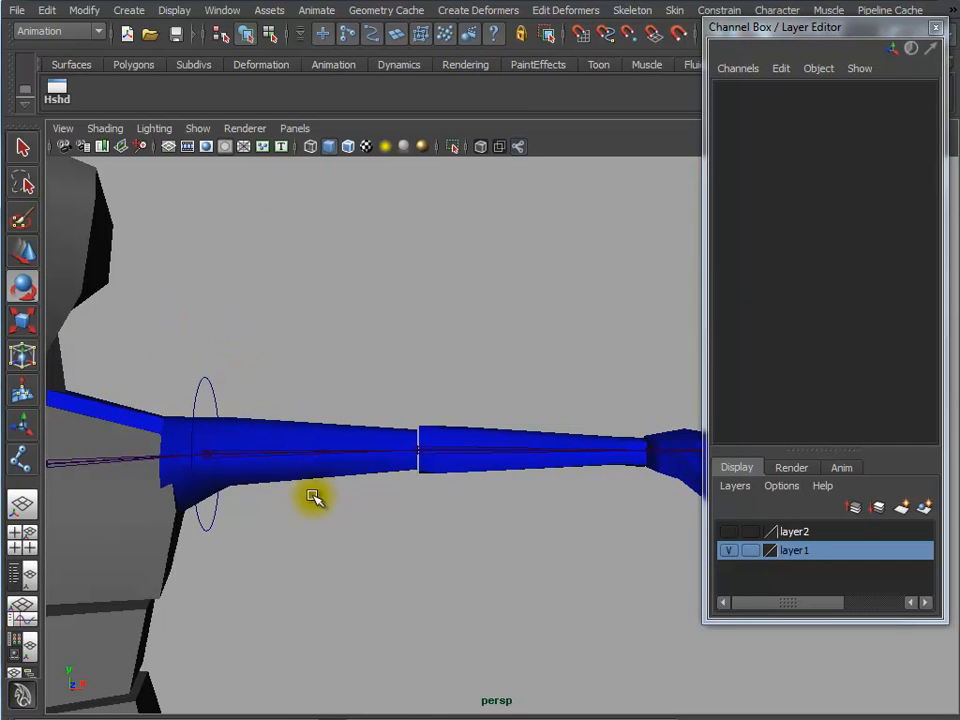
drag(184, 347, 218, 392)
click(281, 339)
drag(171, 358, 221, 401)
drag(287, 410, 232, 473)
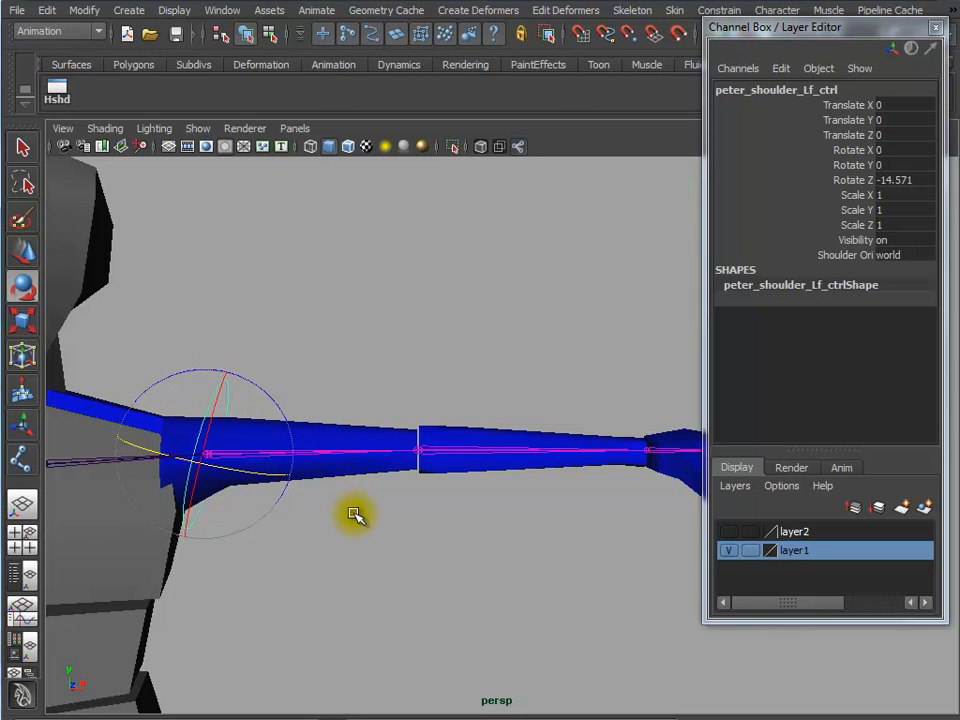
click(349, 525)
Select the left shoulder control and peter_shoulder_Lf_jnt in turn and compare their channel values
drag(332, 364, 343, 510)
drag(176, 349, 246, 392)
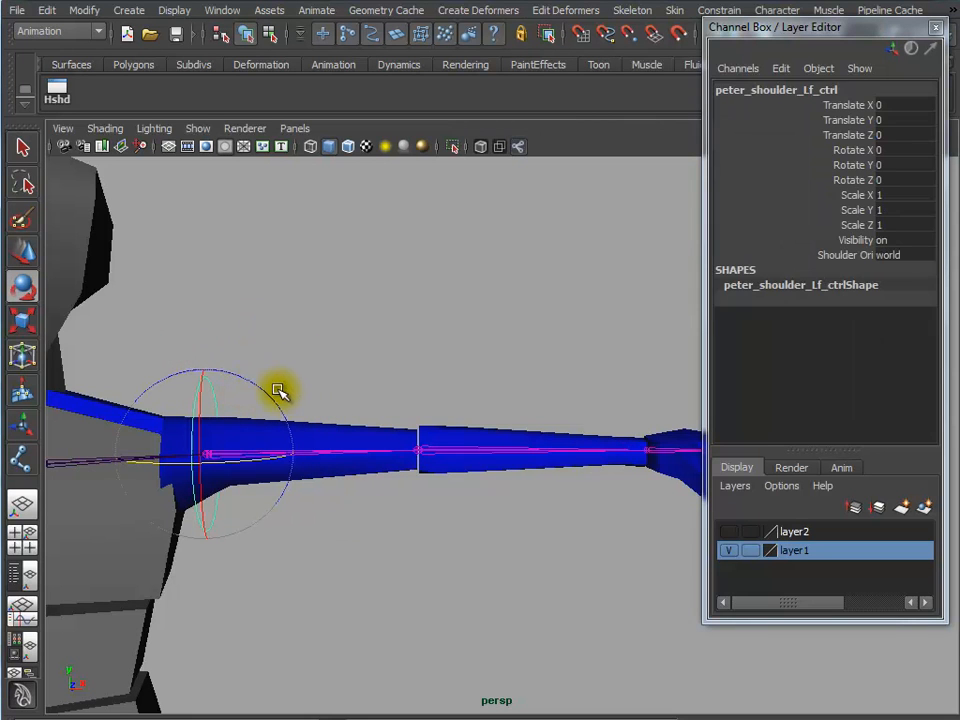
drag(313, 374, 360, 501)
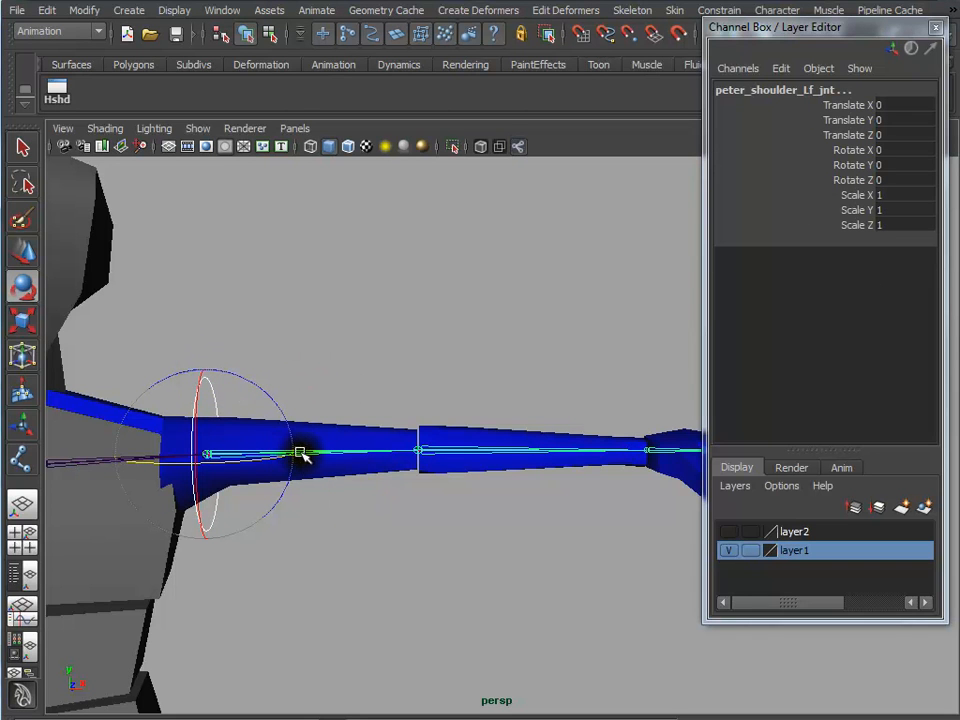
click(332, 546)
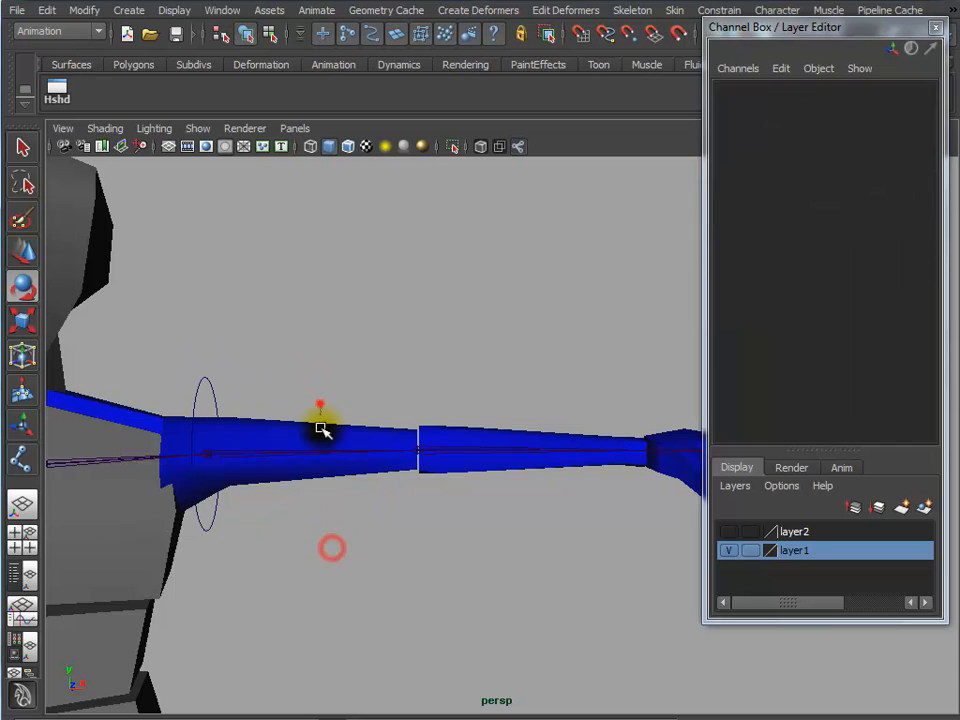
click(320, 403)
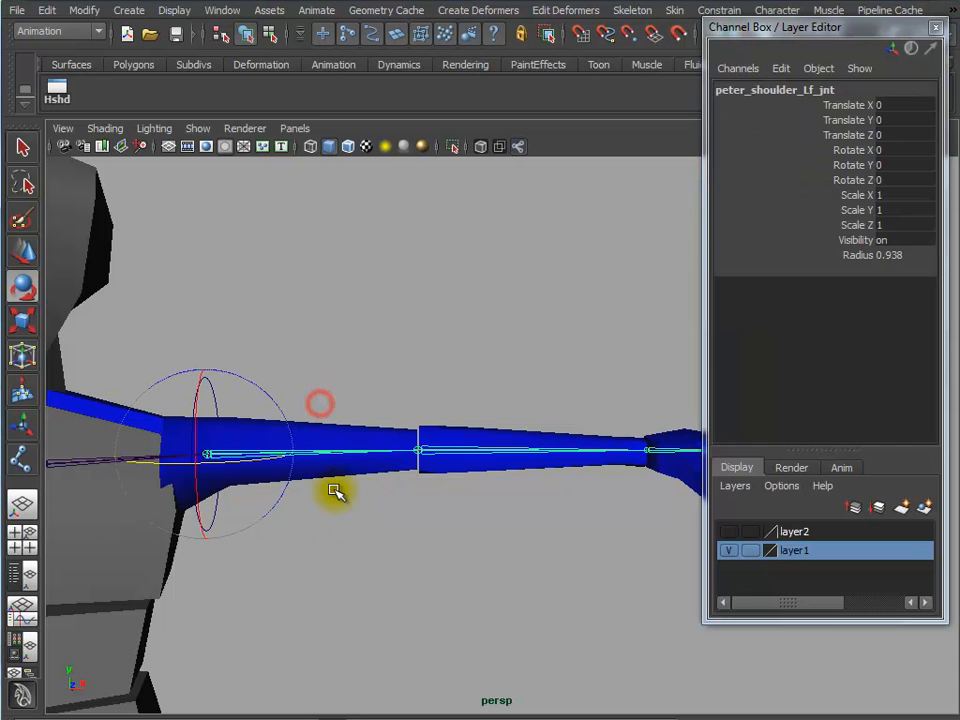
click(273, 336)
drag(140, 344, 253, 392)
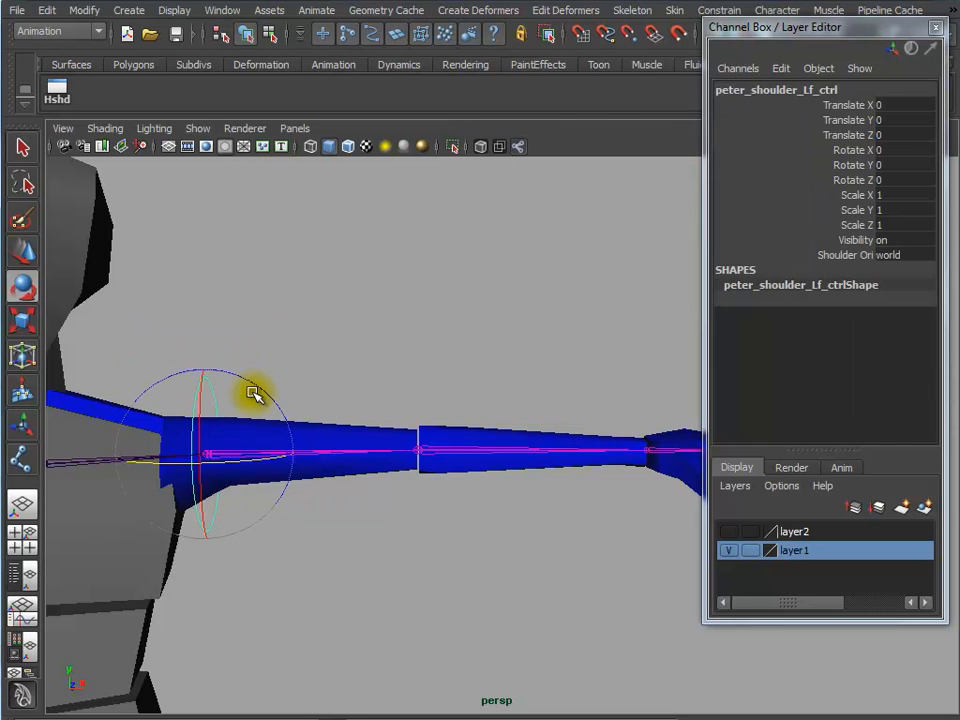
click(278, 324)
Create a new empty group with nothing selected
alt+right_drag(231, 542, 208, 518)
alt+middle_drag(273, 541, 357, 490)
alt+right_drag(276, 500, 391, 516)
alt+middle_drag(366, 493, 375, 575)
alt+right_drag(423, 574, 369, 573)
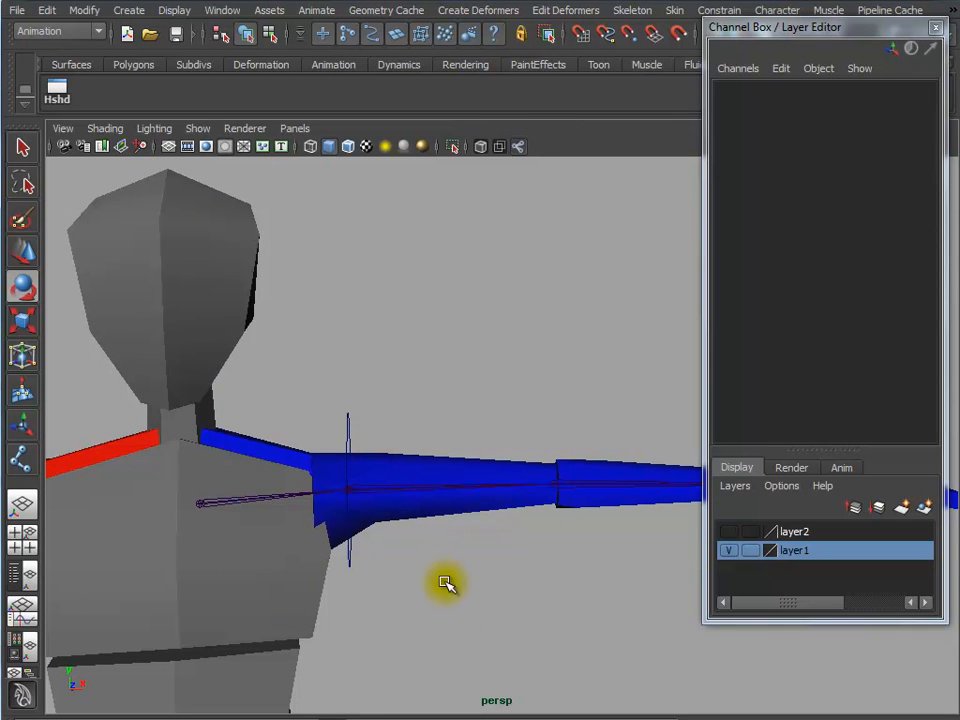
click(499, 603)
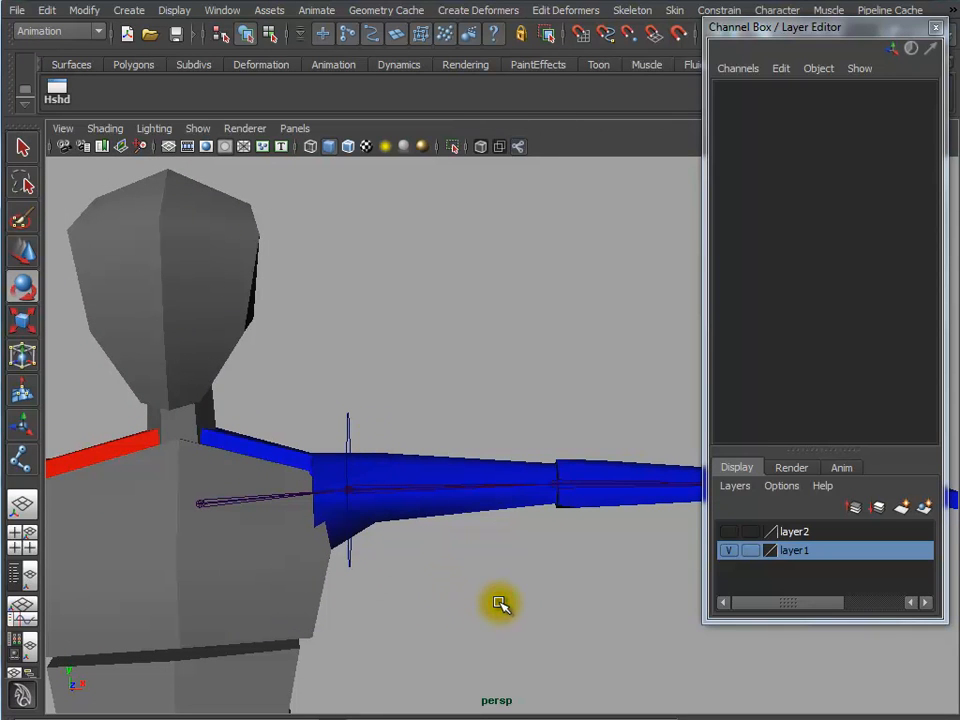
alt+drag(499, 600, 422, 551)
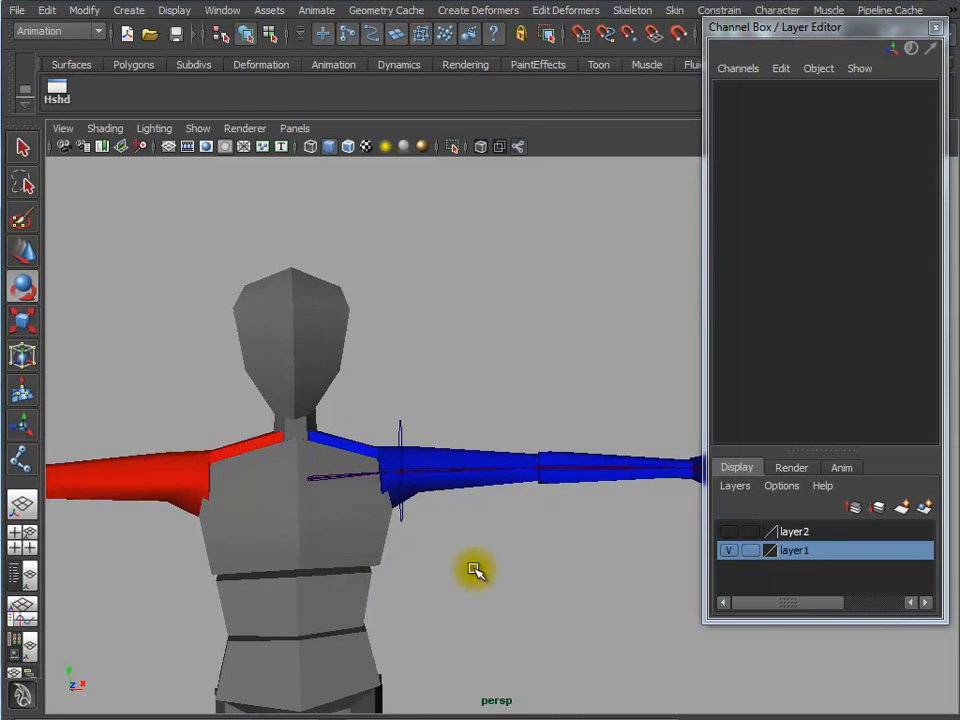
key(ctrl+g)
Move the new null to the left shoulder joint by snapping it onto the joint's pivot
alt+right_drag(480, 572, 600, 559)
alt+drag(435, 579, 405, 579)
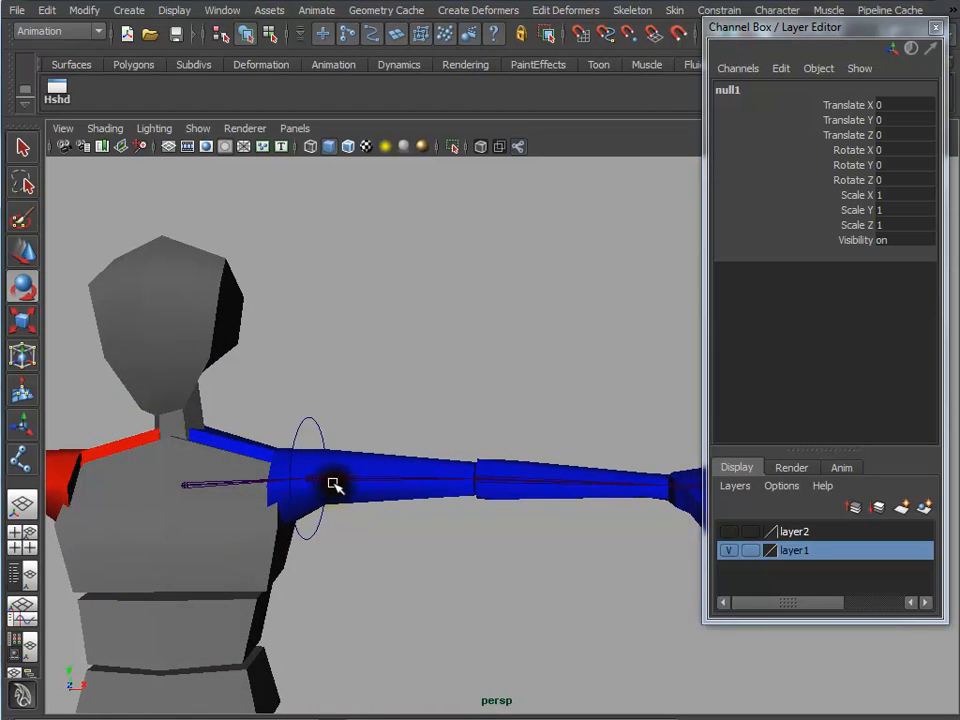
click(339, 496)
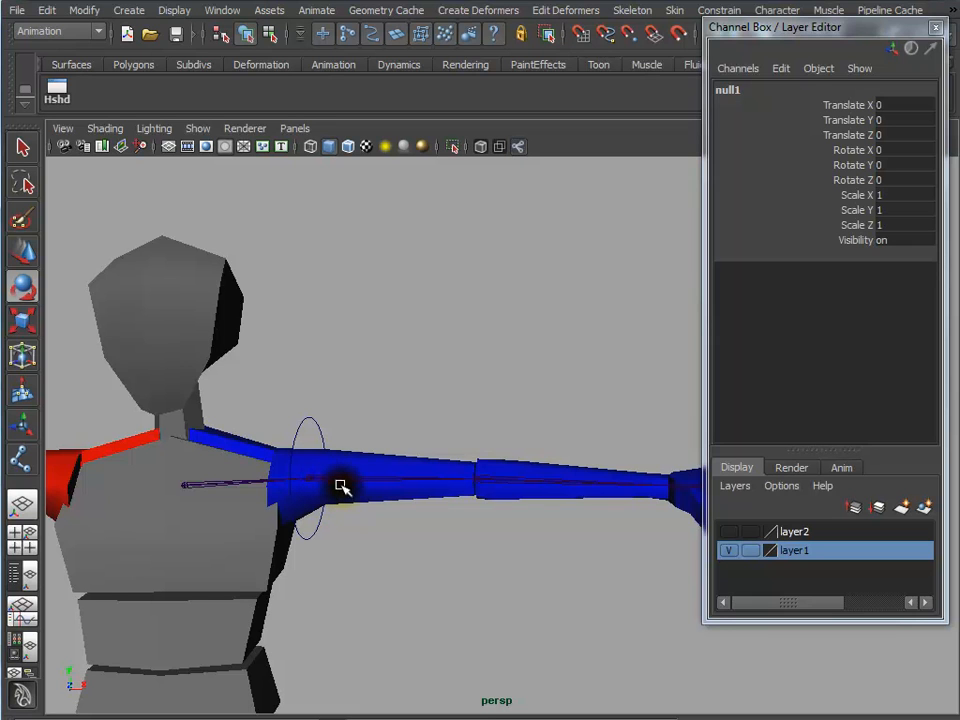
key(w)
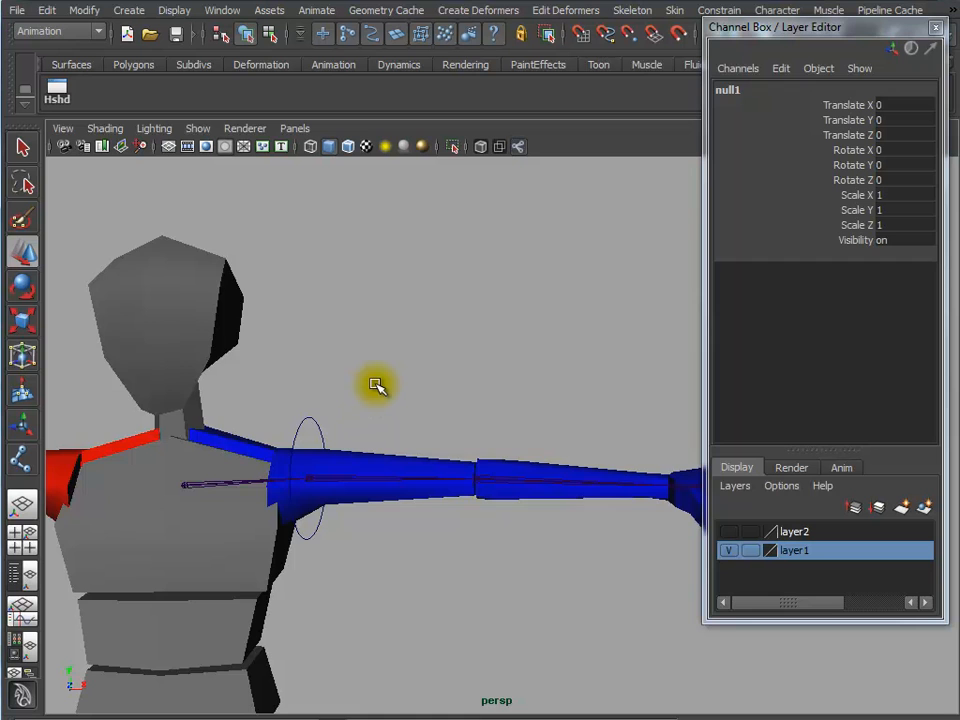
mouse_move(383, 387)
alt+right_down()
mouse_move(126, 375)
mouse_move(368, 388)
alt+right_up()
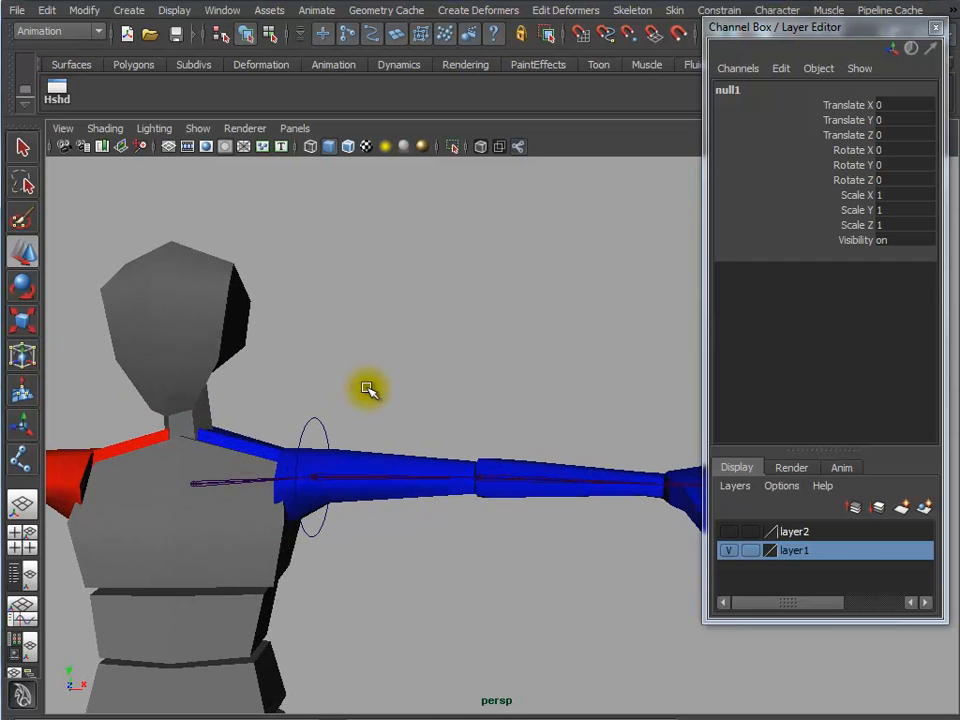
middle_drag(358, 430, 316, 478)
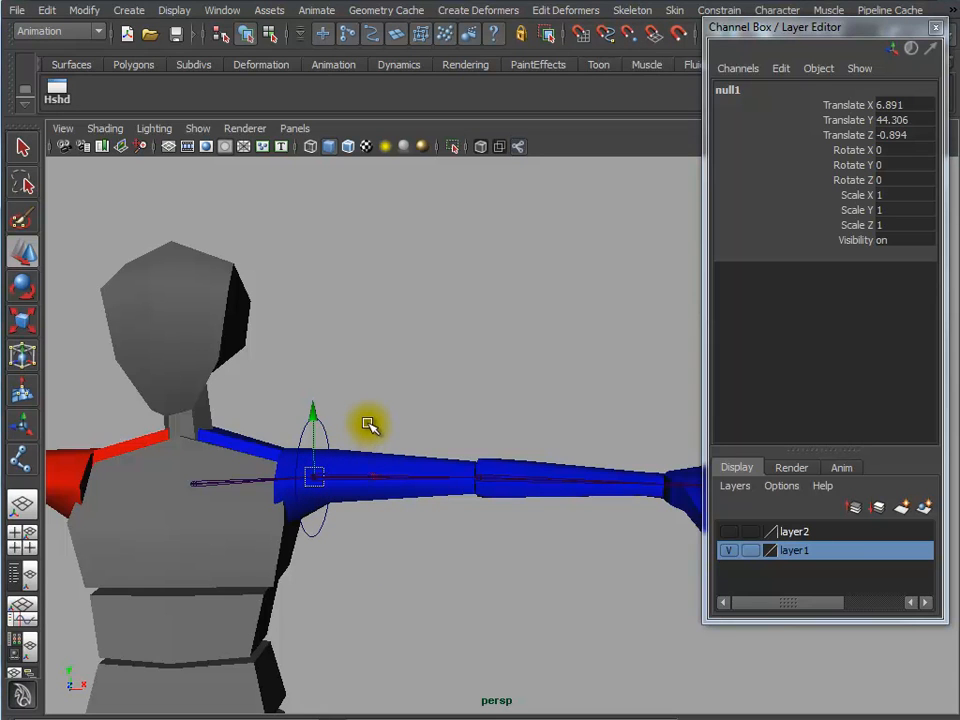
Parent peter_shoulder_Lf_ctrl under the new null1 group
alt+right_drag(348, 572, 427, 586)
alt+middle_drag(405, 582, 469, 542)
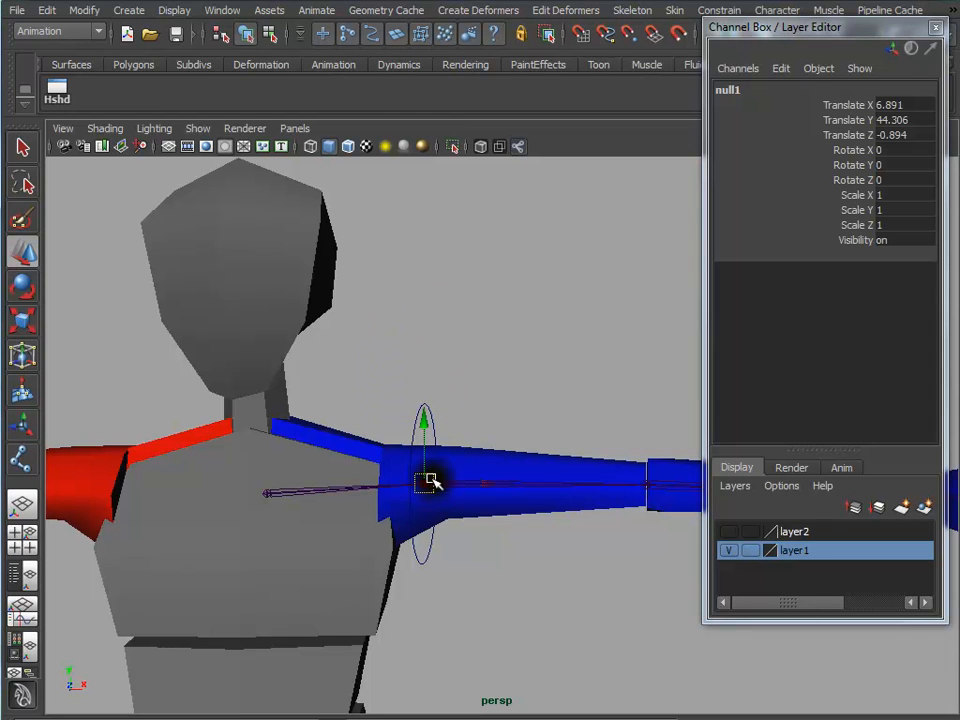
click(423, 407)
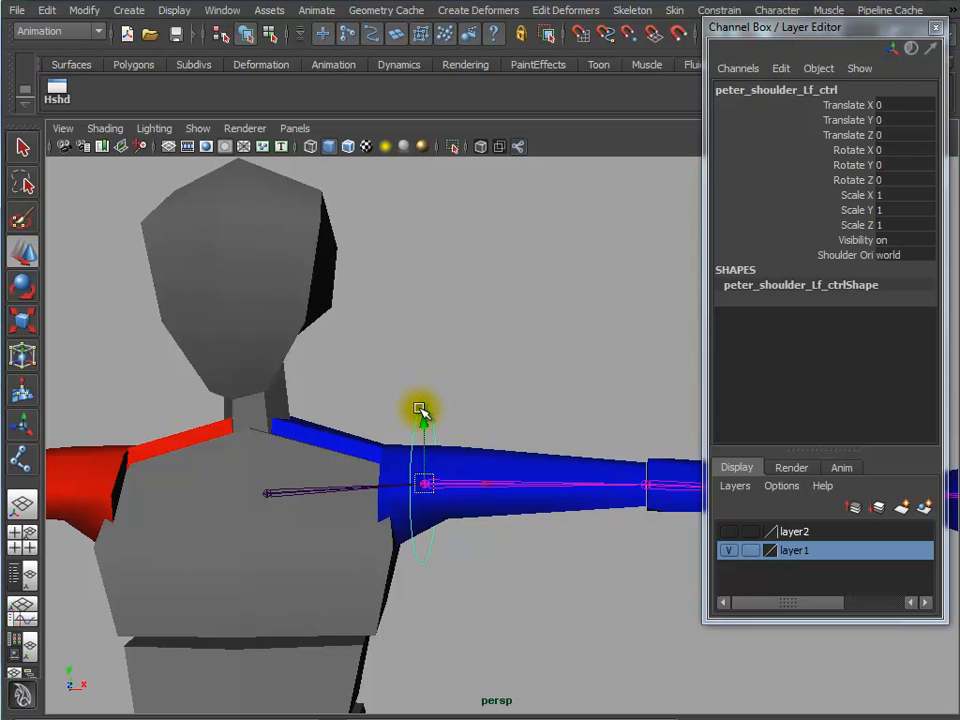
click(22, 574)
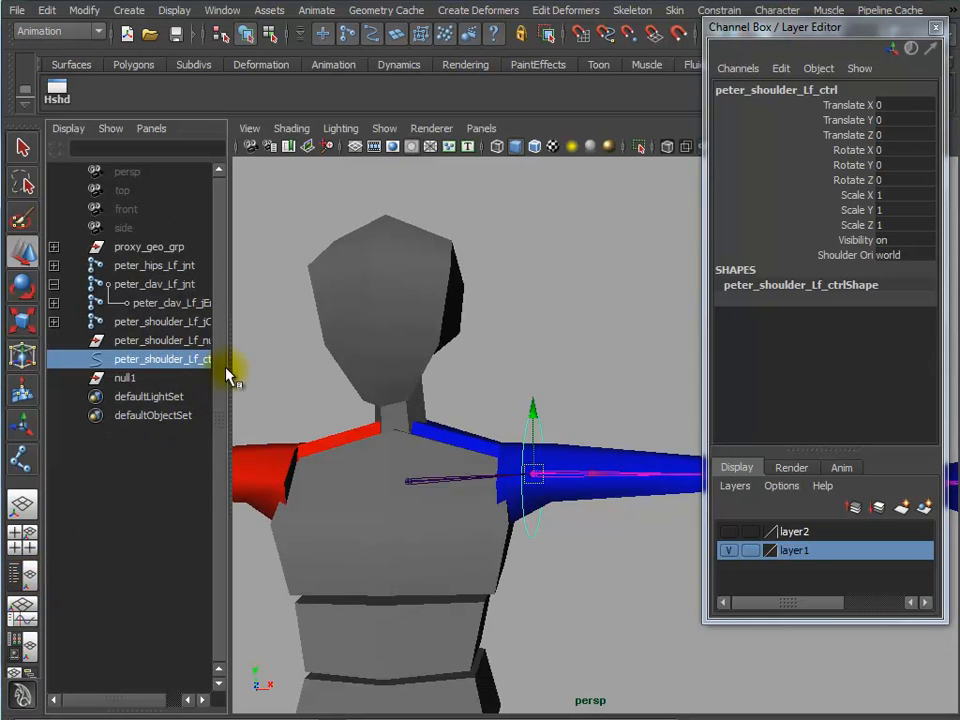
drag(230, 367, 388, 373)
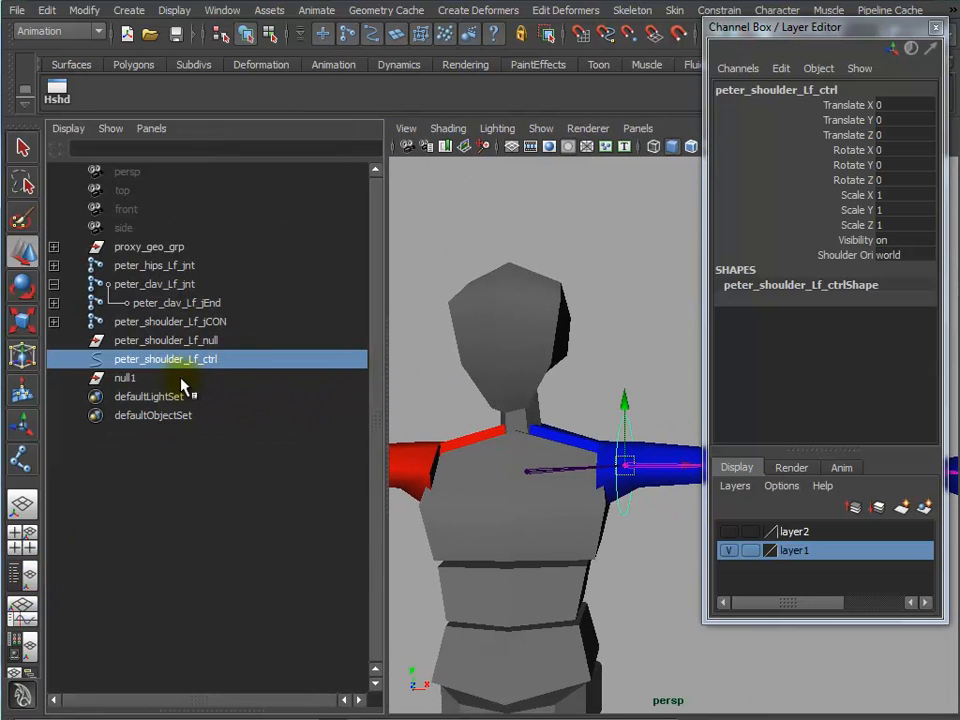
ctrl+click(134, 382)
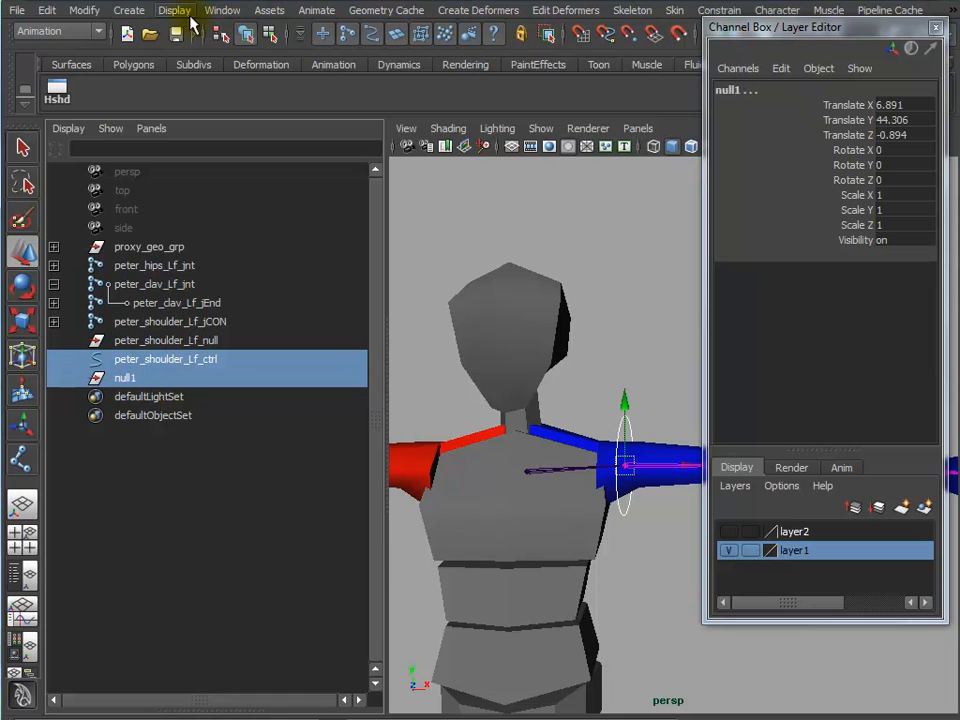
click(47, 10)
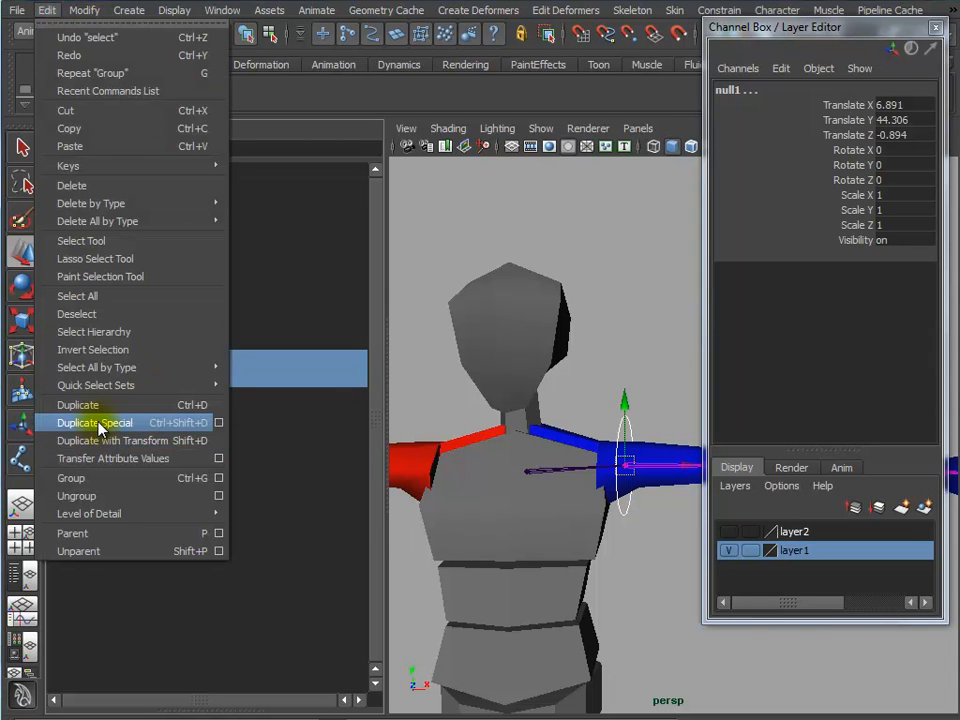
click(108, 532)
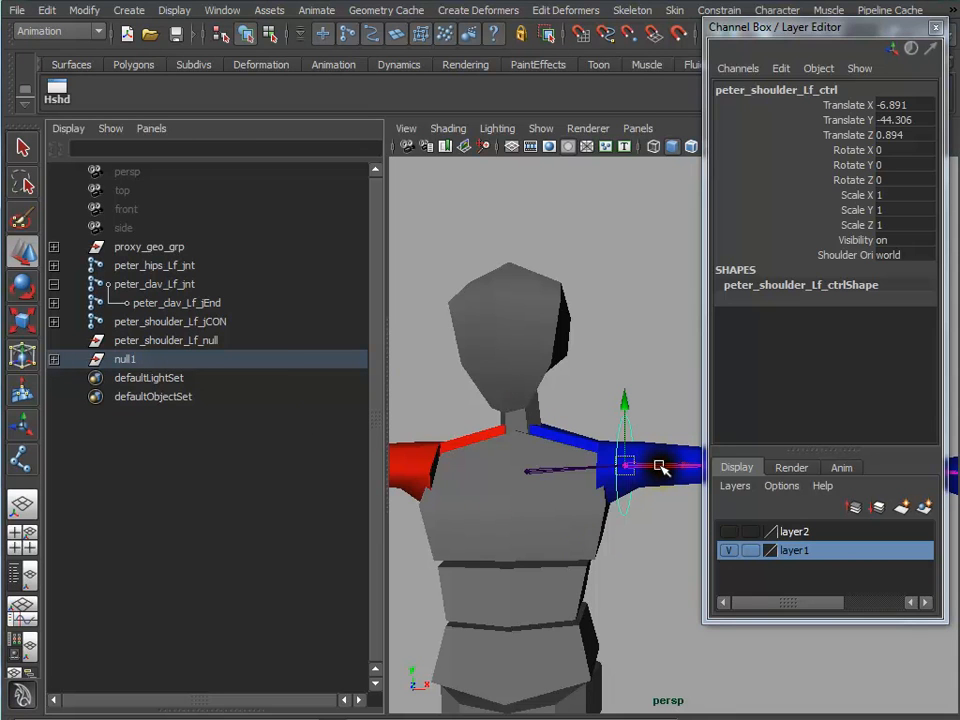
Rename null1 to peter_shoulder_Lf_grp, reusing the shoulder control's name
click(643, 400)
click(621, 417)
double_click(803, 90)
key(ctrl+c)
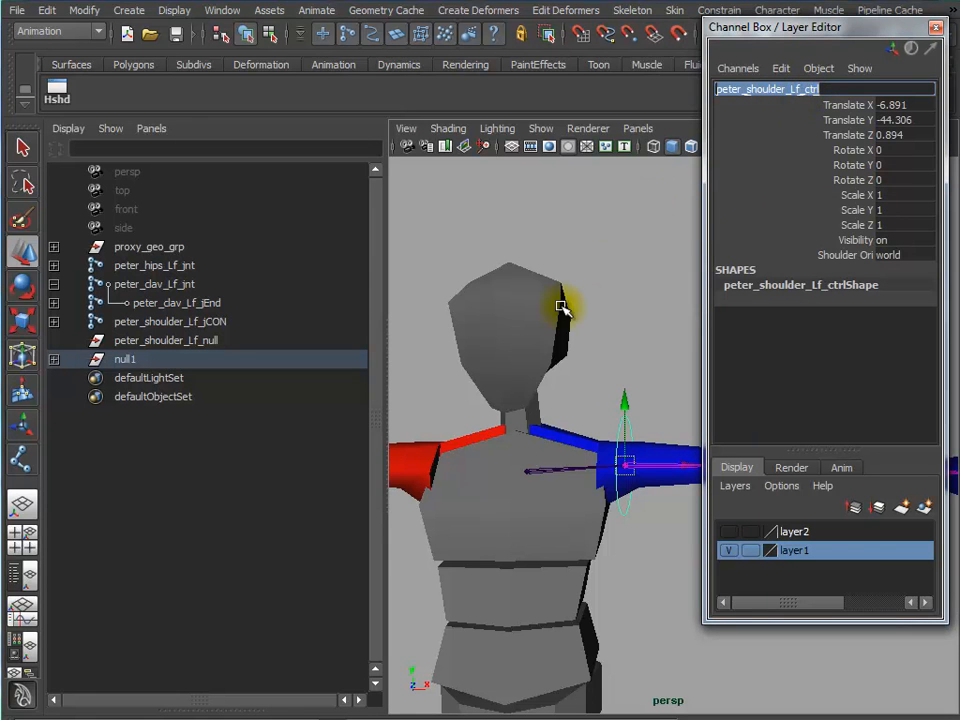
click(662, 306)
click(124, 360)
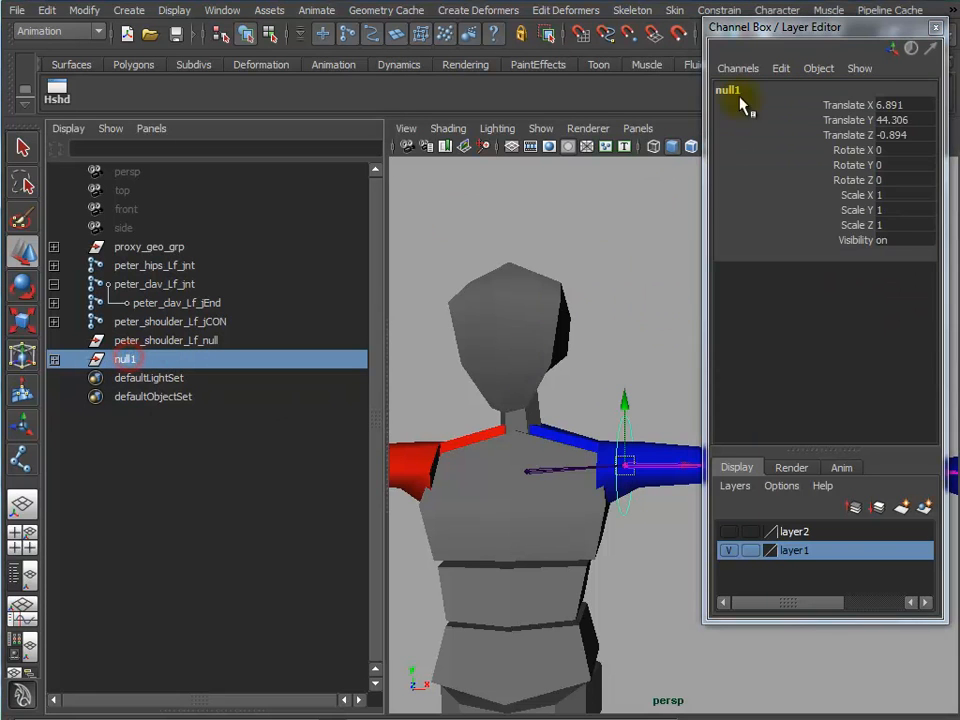
double_click(753, 90)
key(ctrl+v)
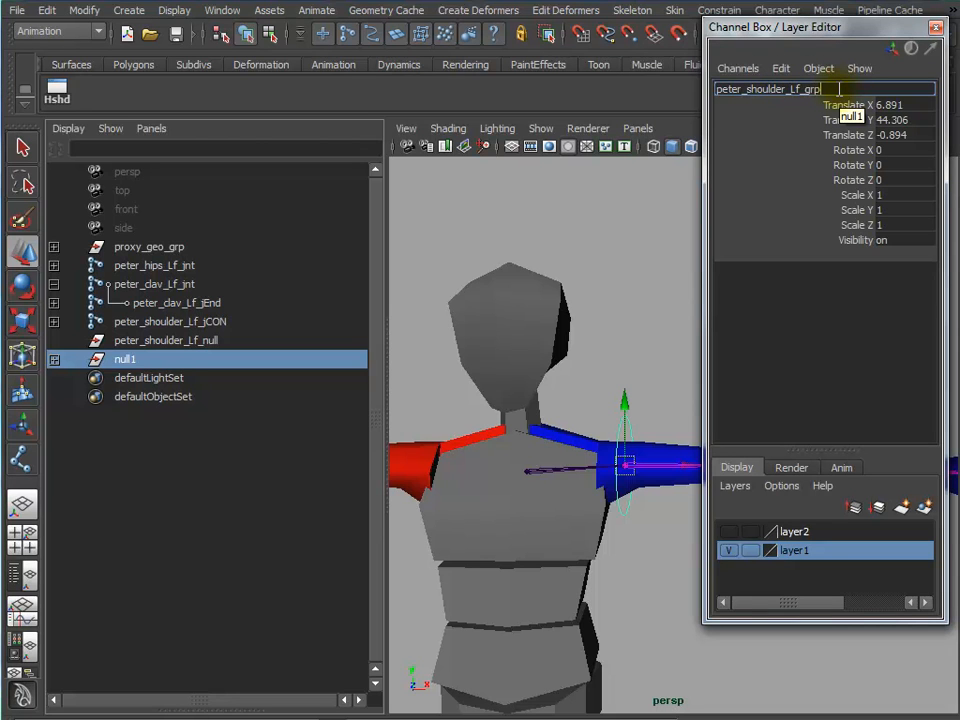
key(Return)
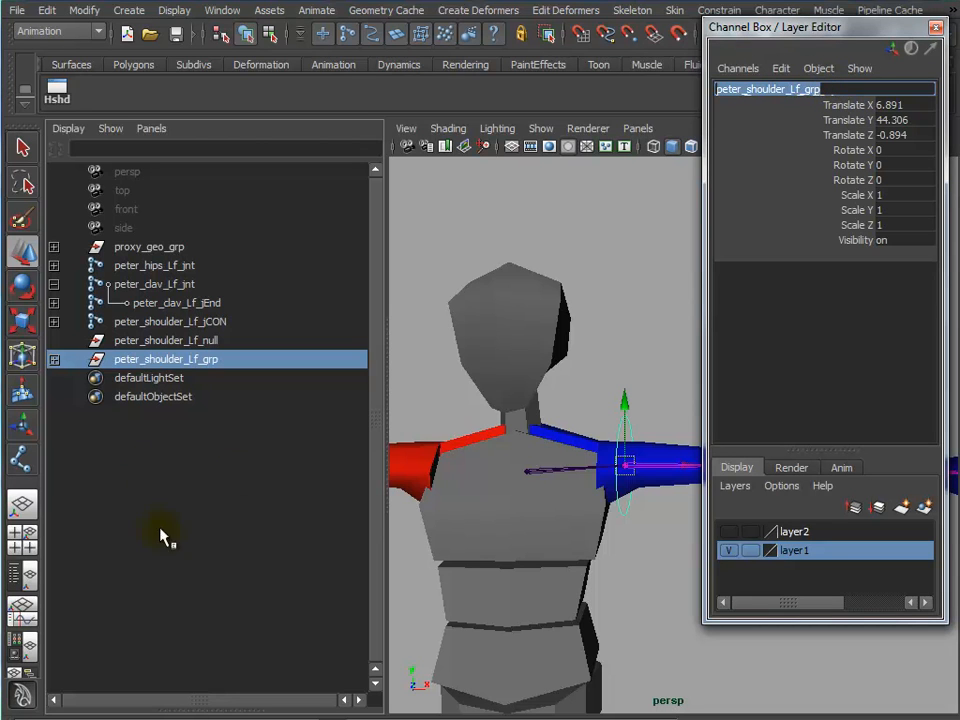
Examine the channel values of peter_shoulder_Lf_null, peter_shoulder_Lf_grp and the peter_shoulder_Lf_ctrl nested in the group
click(218, 341)
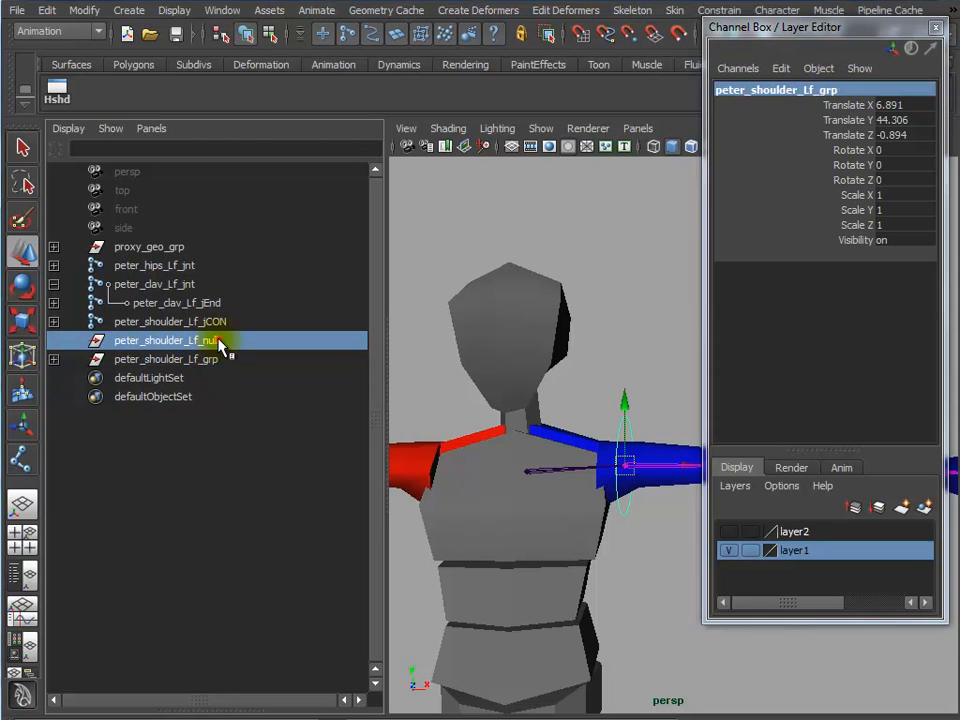
click(172, 361)
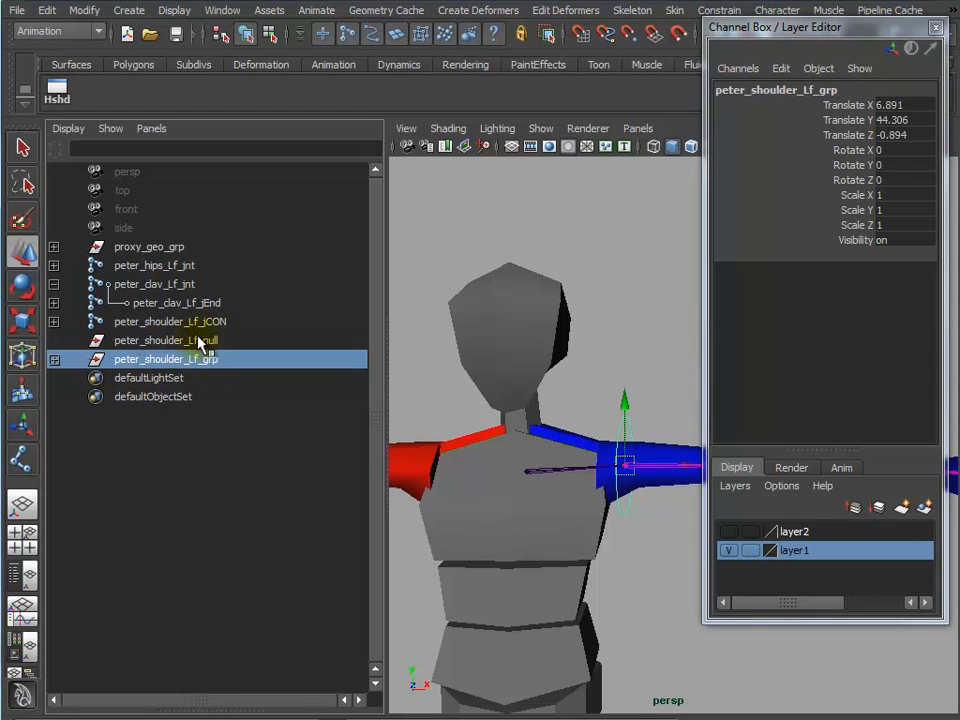
click(218, 342)
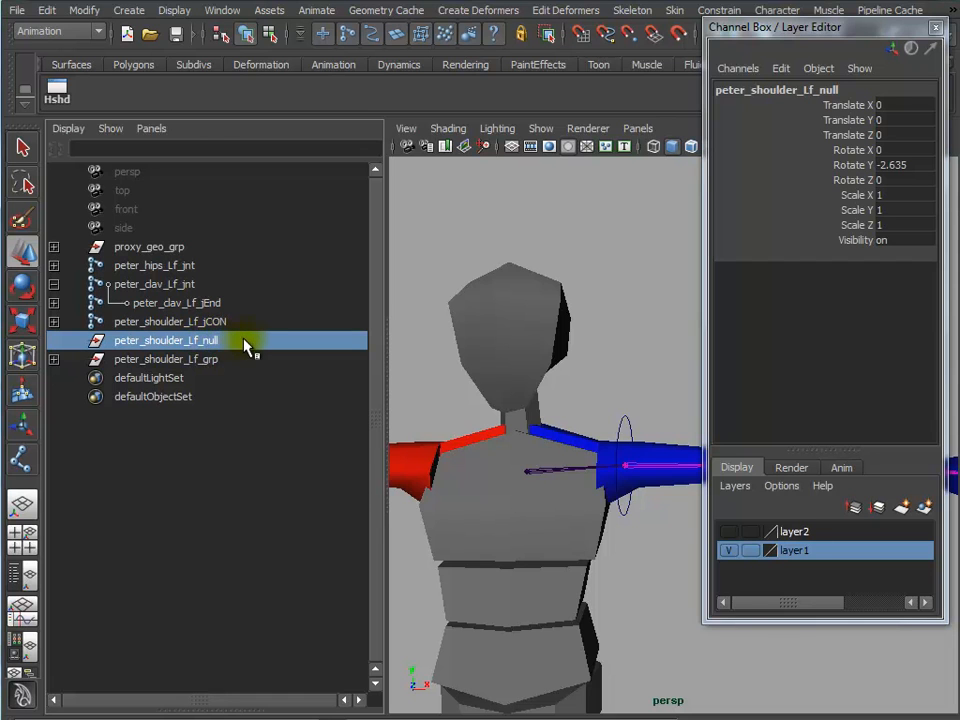
click(212, 361)
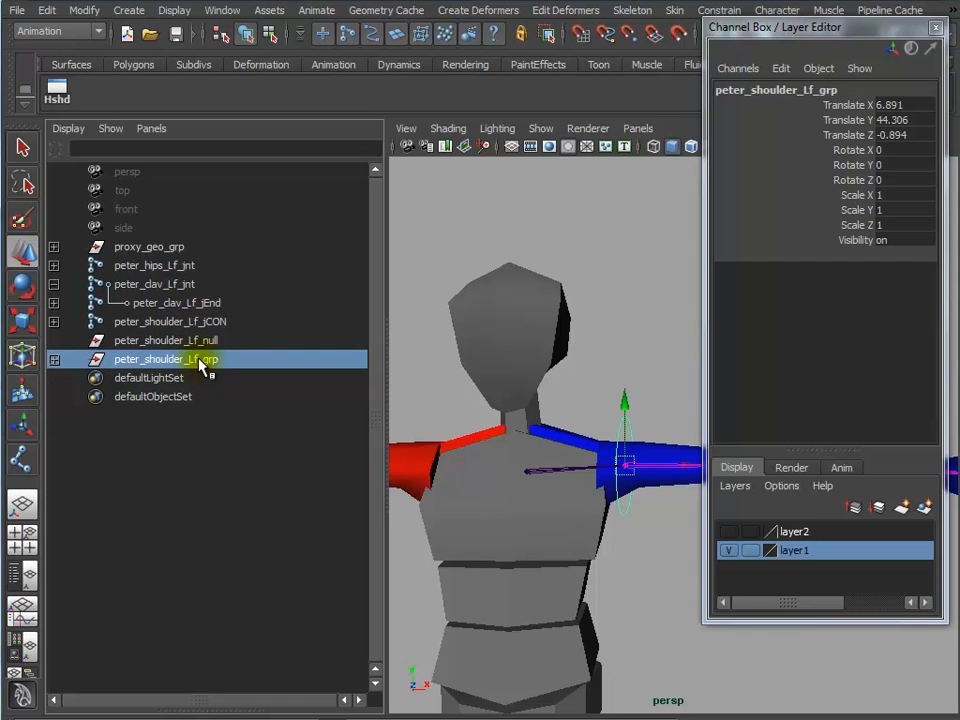
click(55, 360)
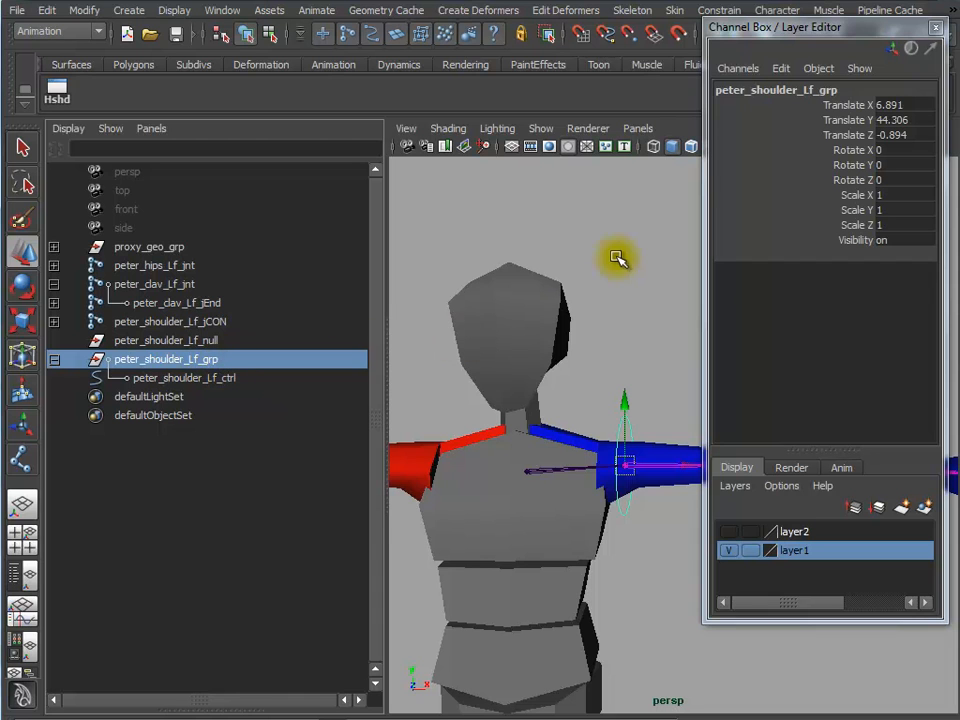
click(200, 377)
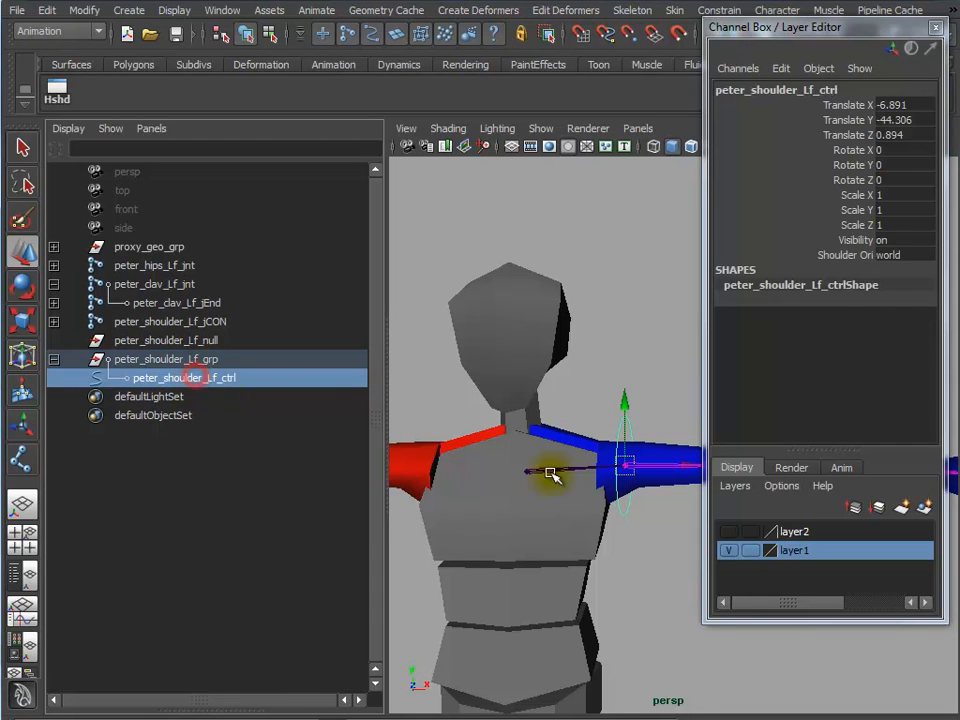
click(213, 360)
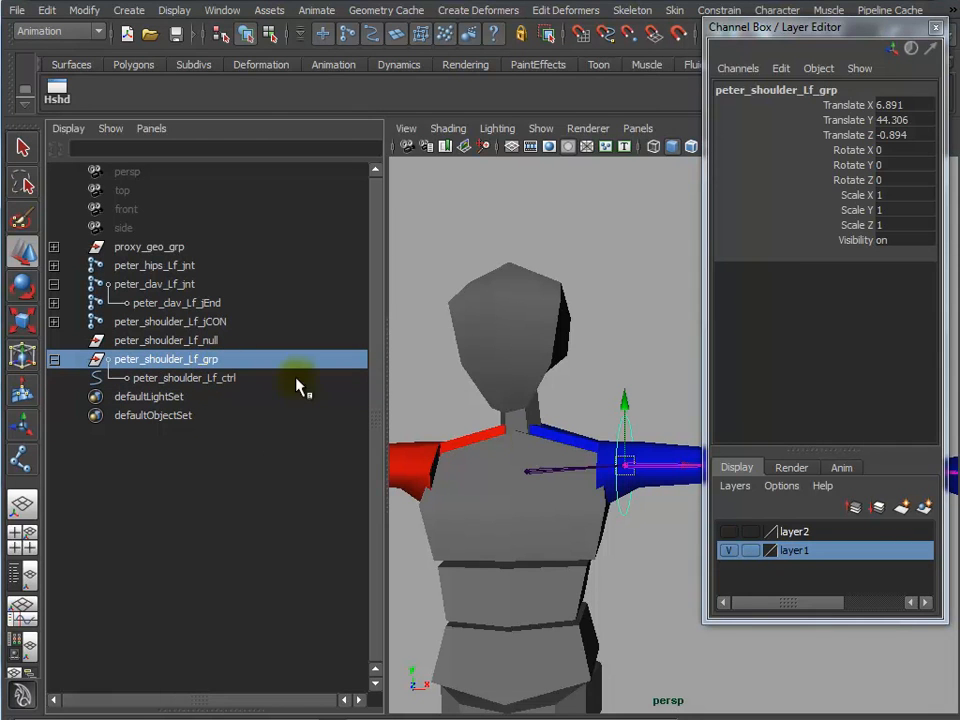
click(238, 381)
click(236, 360)
click(234, 377)
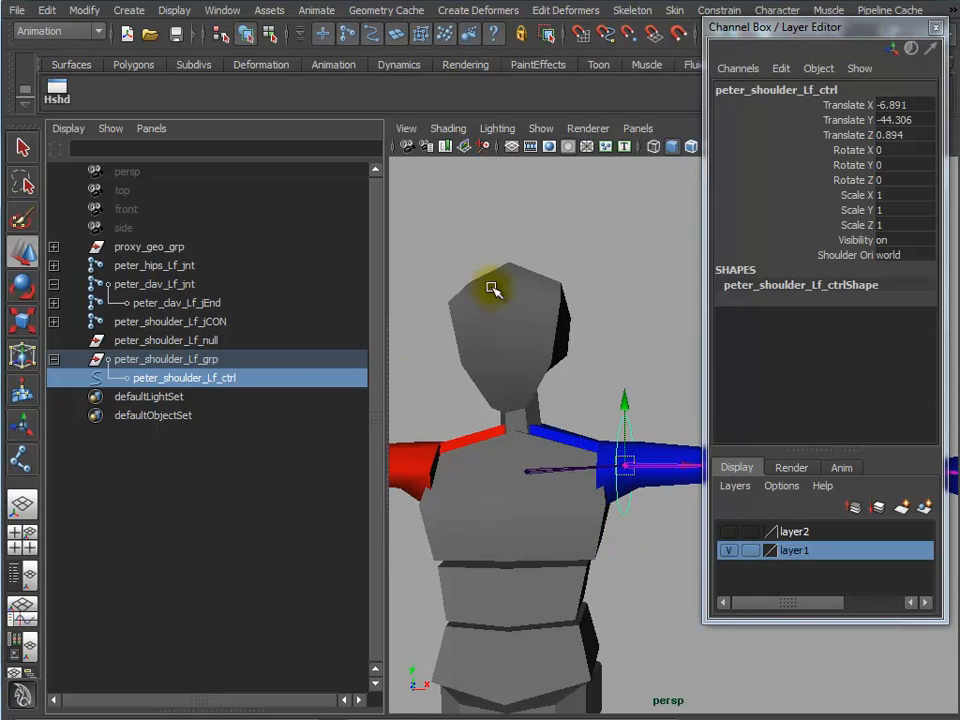
Create a NURBS circle with nothing selected, as a control curve for the left elbow
alt+right_drag(639, 319, 513, 309)
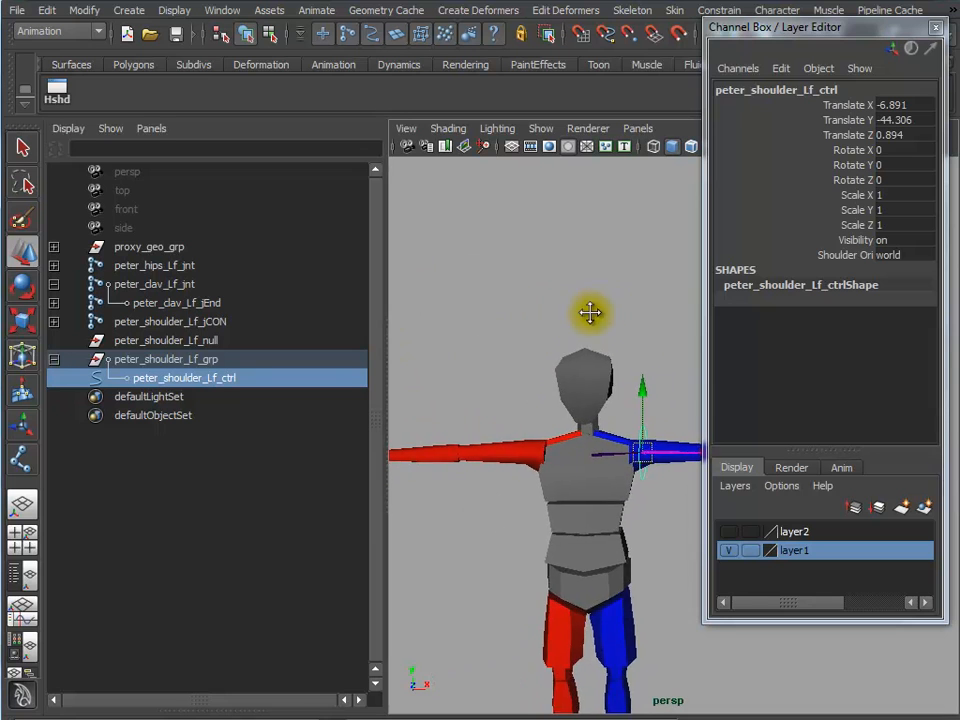
alt+middle_drag(600, 309, 451, 312)
click(577, 308)
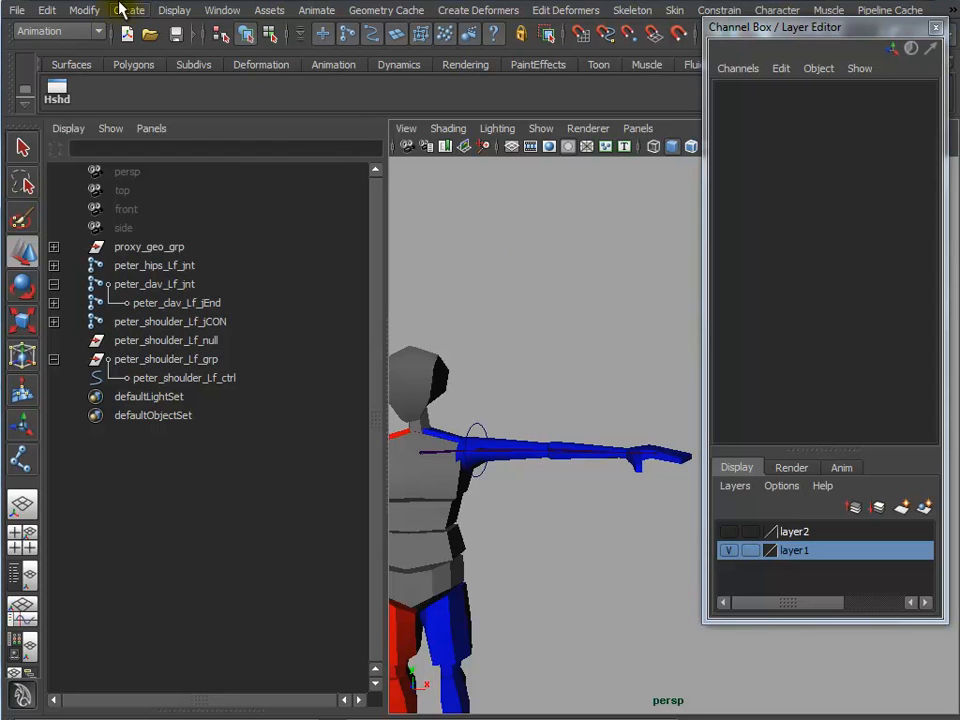
click(84, 12)
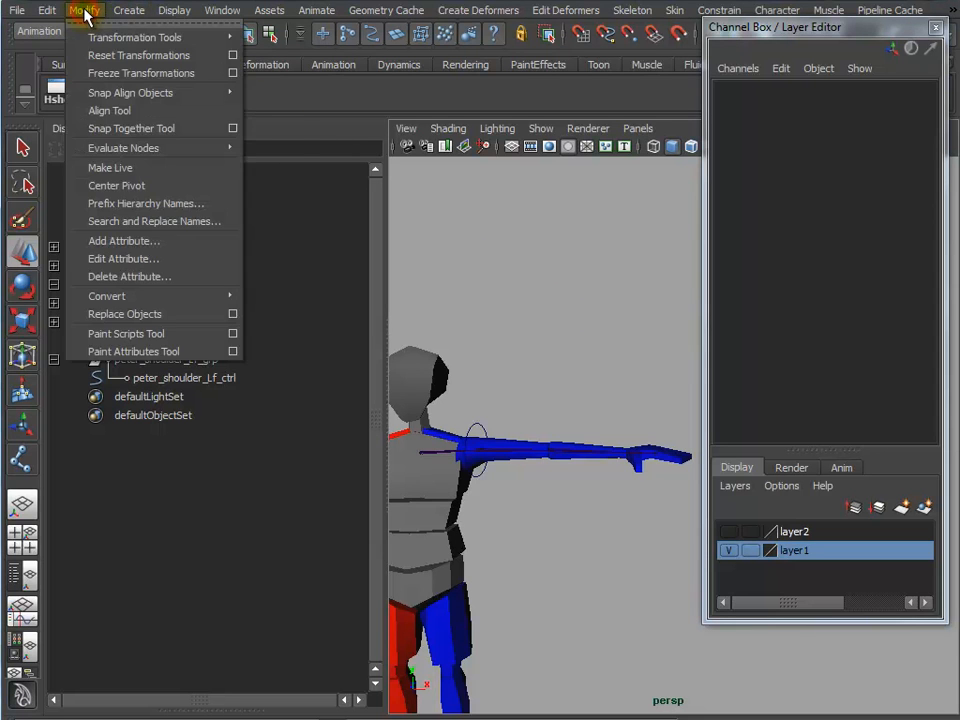
mouse_move(129, 14)
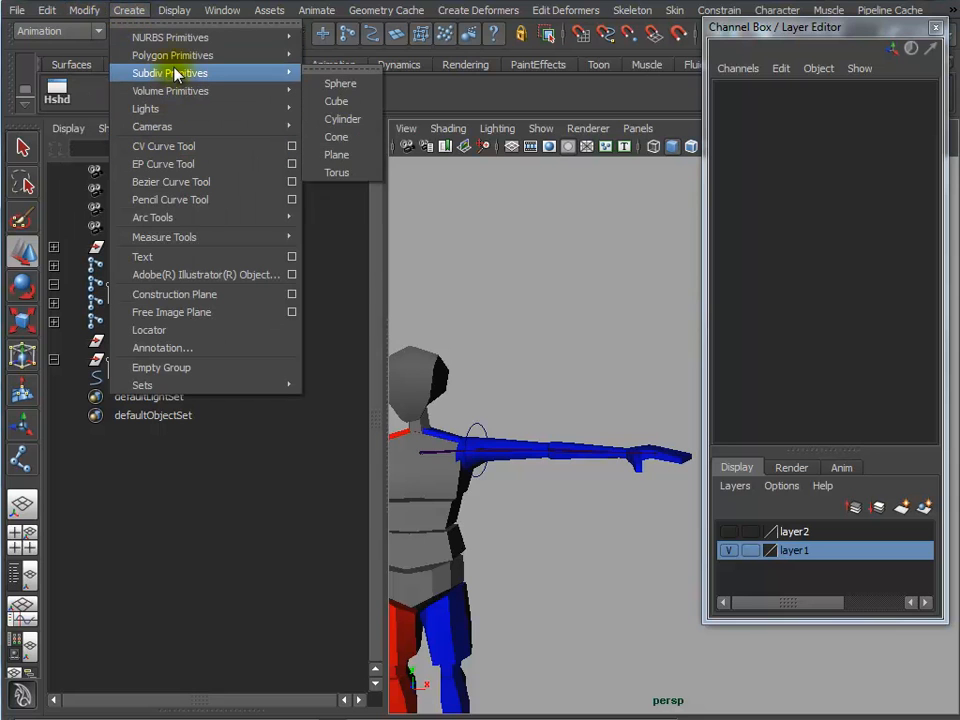
mouse_move(187, 42)
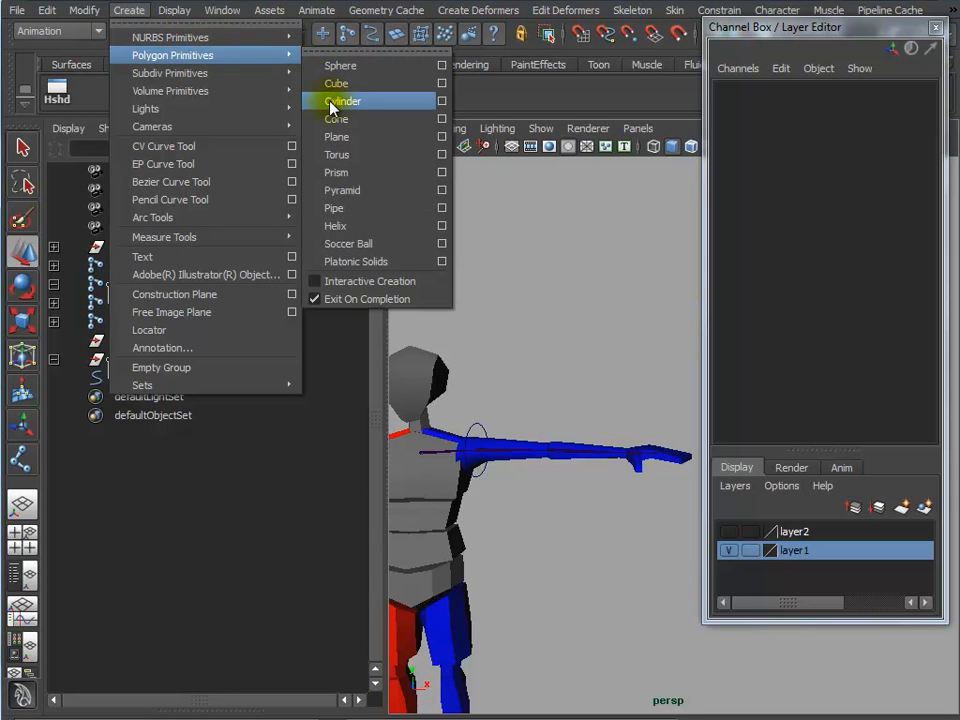
click(337, 154)
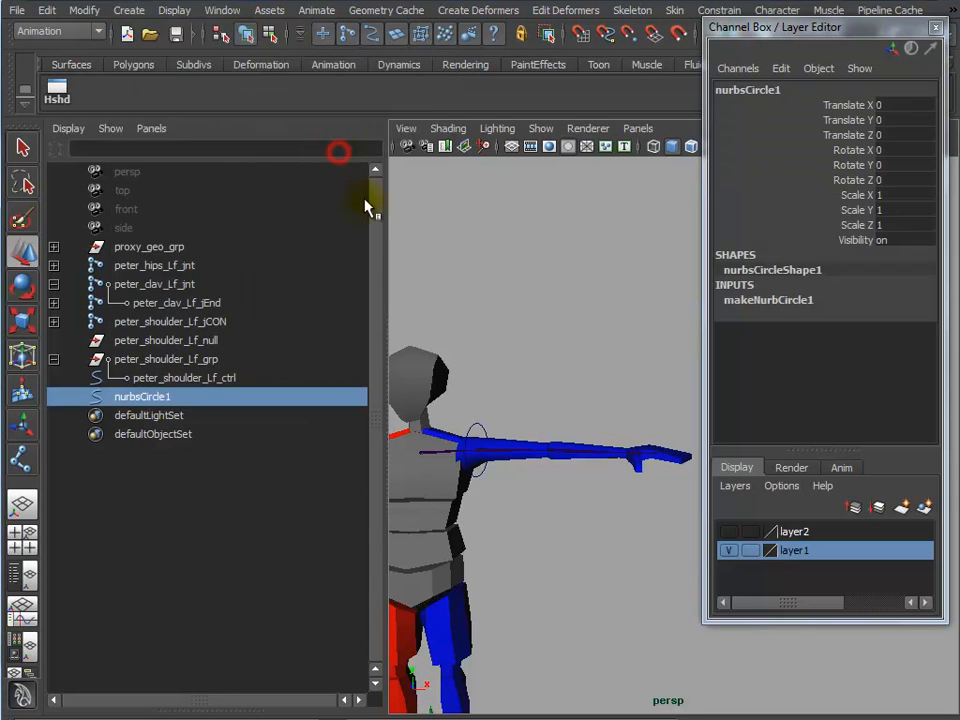
Try to snap the new circle onto the left elbow joint while the proxy geometry is visible
key(e)
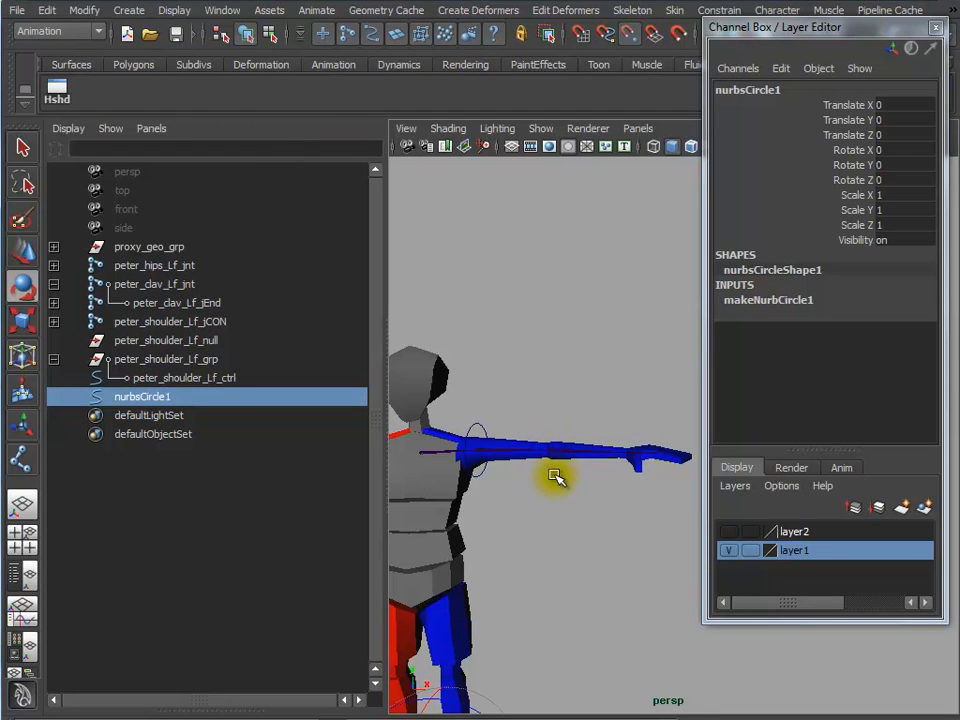
key(w)
key(v)
middle_drag(559, 476, 550, 446)
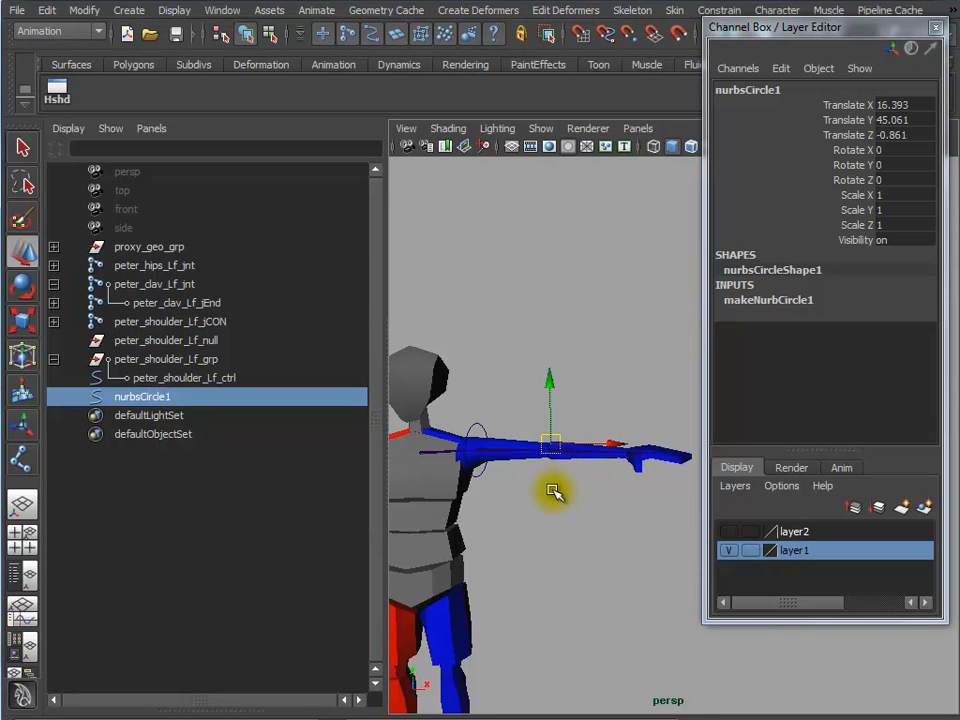
Hide layer1 and point-snap the circle onto the left elbow joint
alt+right_drag(510, 518, 707, 521)
alt+middle_drag(461, 322, 690, 240)
alt+right_drag(467, 309, 525, 325)
alt+middle_drag(525, 325, 503, 371)
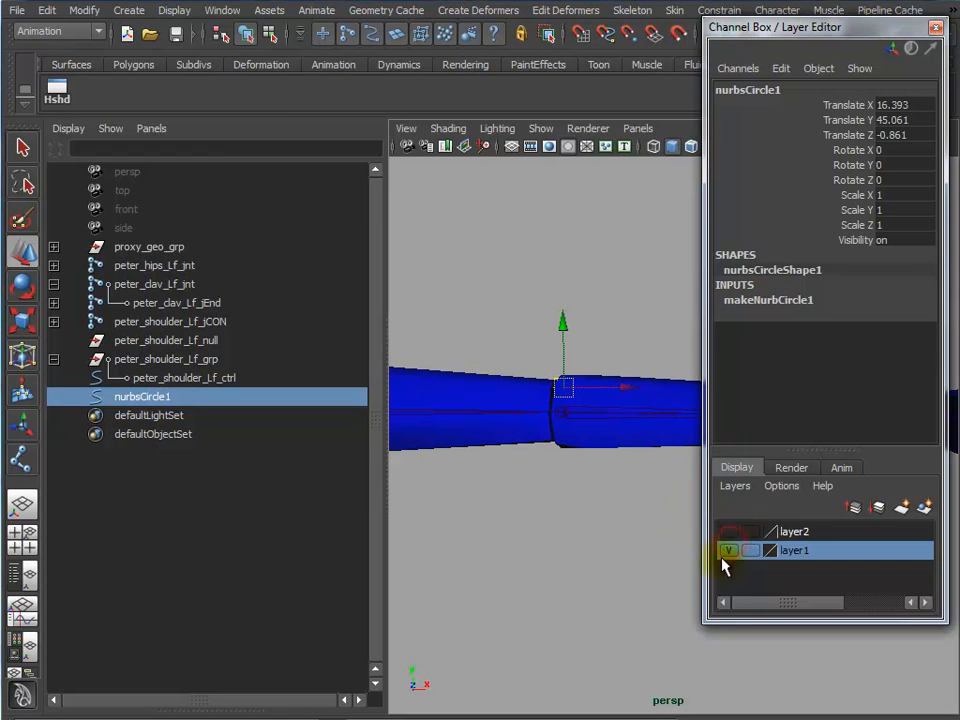
click(730, 550)
middle_drag(582, 459, 563, 413)
Set the elbow circle's Rotate Z to 90 and make layer1 visible again
key(e)
drag(611, 347, 666, 496)
double_click(905, 180)
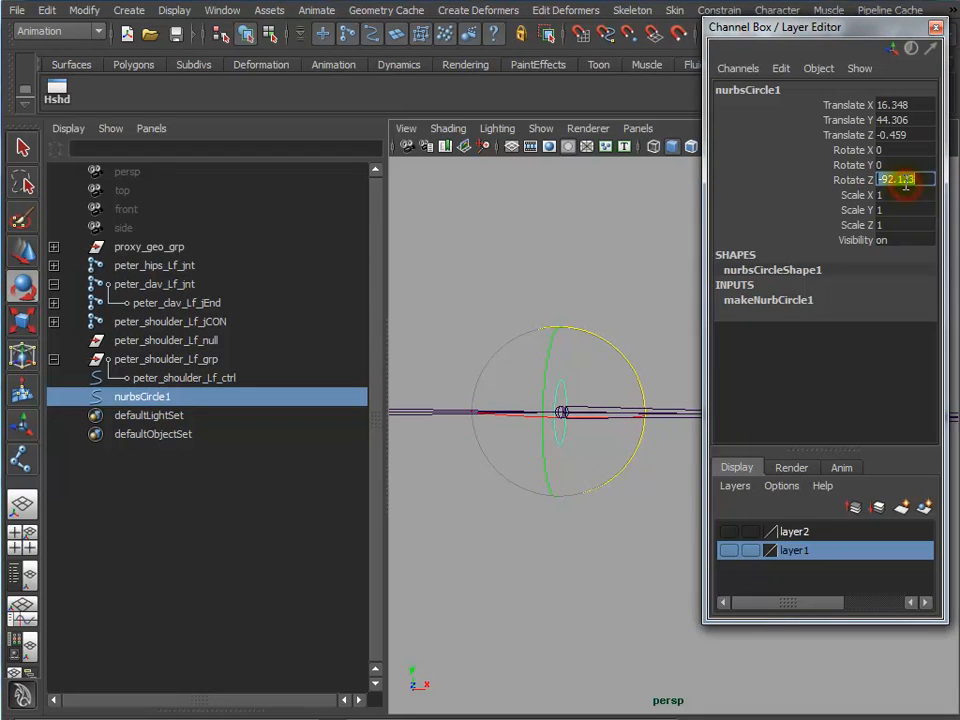
text(90)
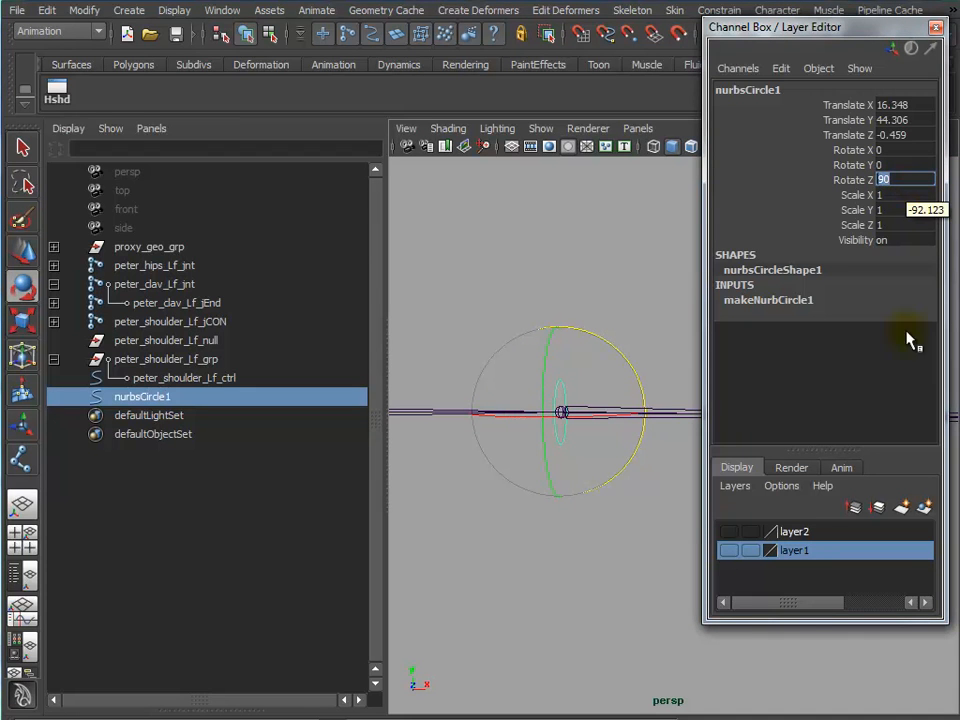
click(728, 550)
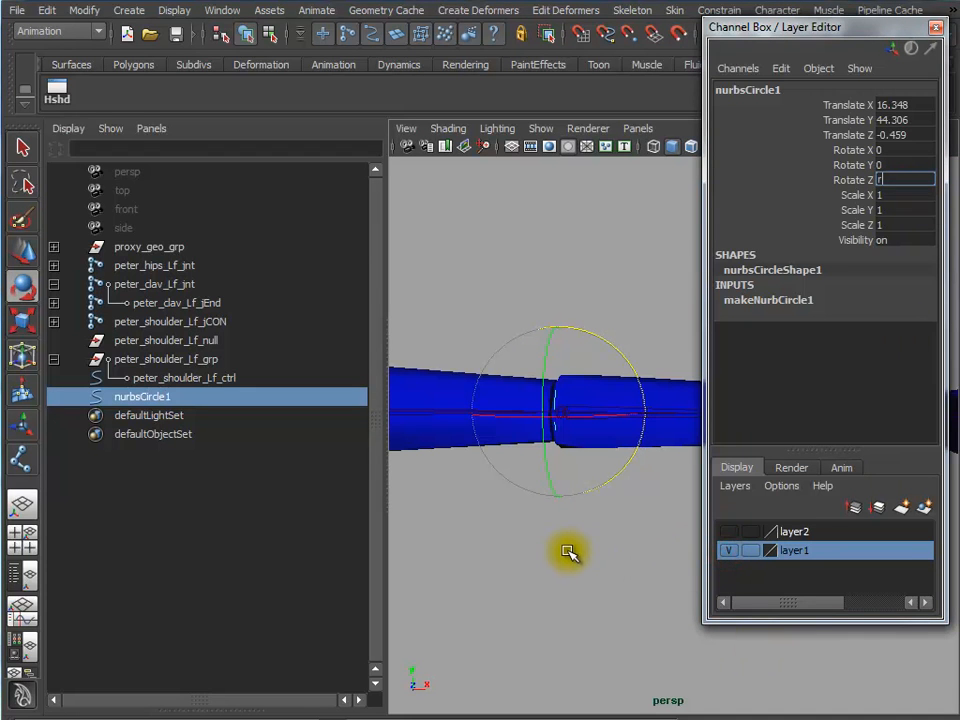
key(Return)
key(e)
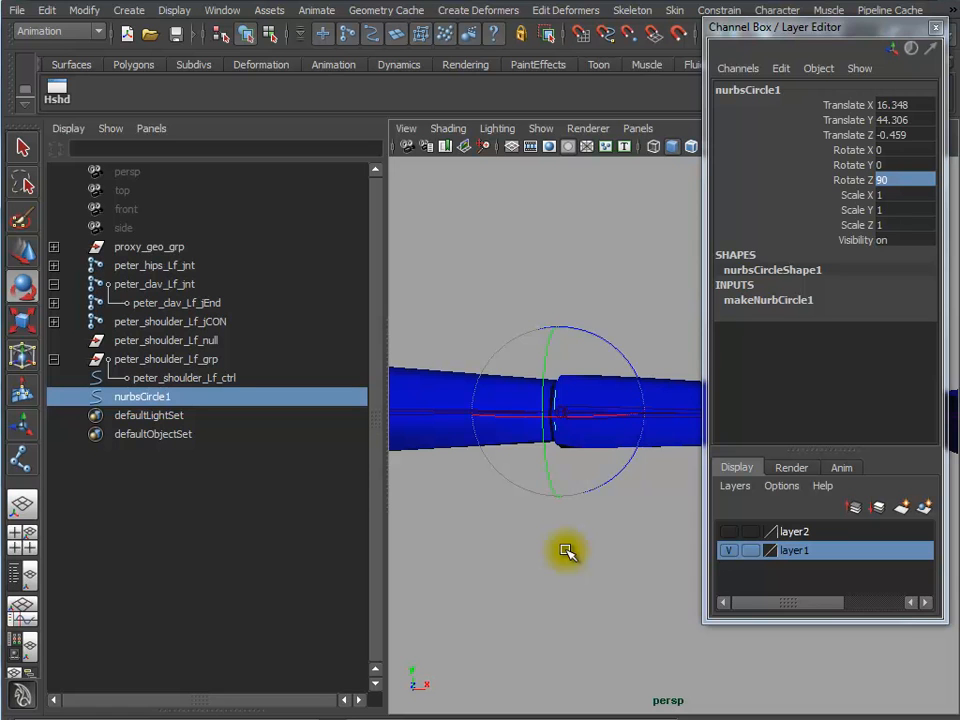
Scale the elbow circle uniformly to about 2.7 so it surrounds the arm
key(r)
middle_drag(609, 557, 639, 516)
click(607, 295)
Rotate the elbow circle in the top view to a Rotate X of about -9.7 so it follows the arm's bend
alt+right_drag(563, 461, 391, 449)
alt+middle_drag(635, 496, 575, 572)
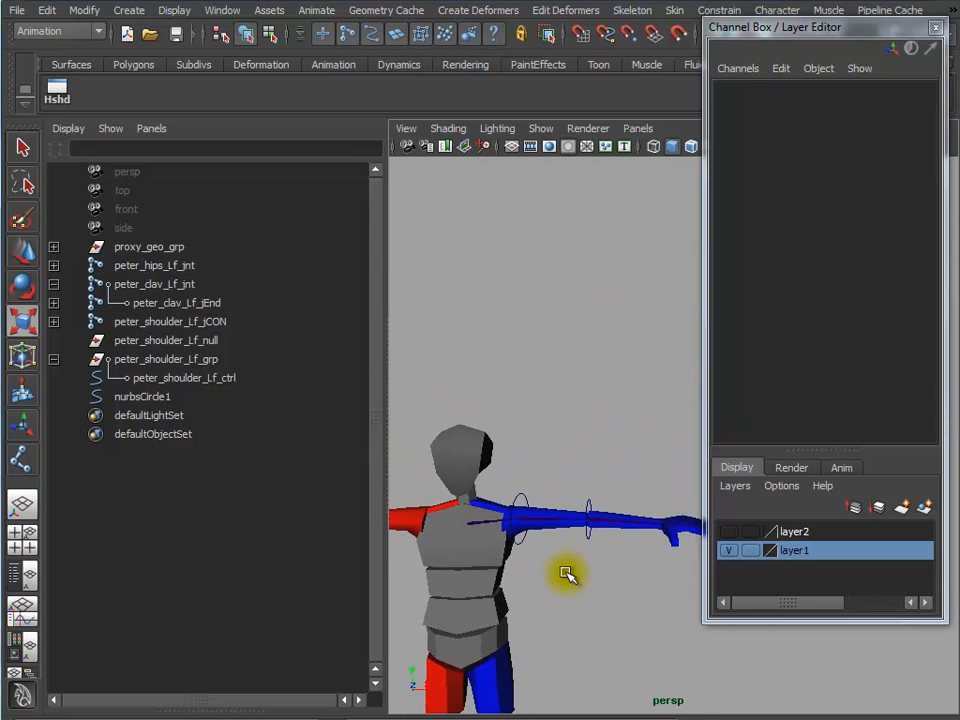
alt+drag(575, 572, 579, 639)
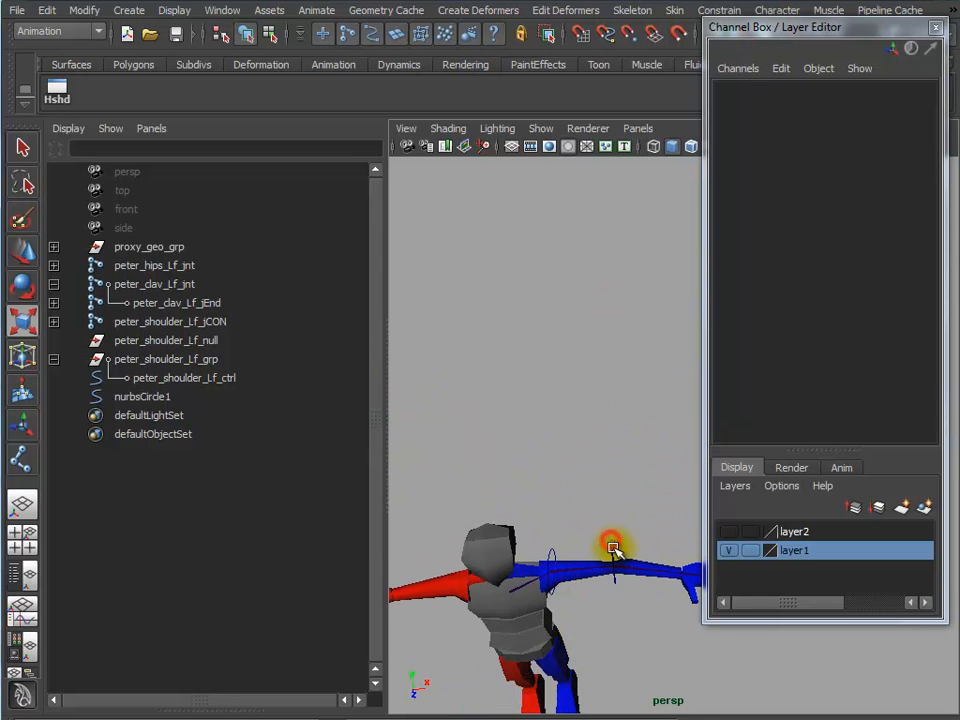
click(613, 548)
click(24, 541)
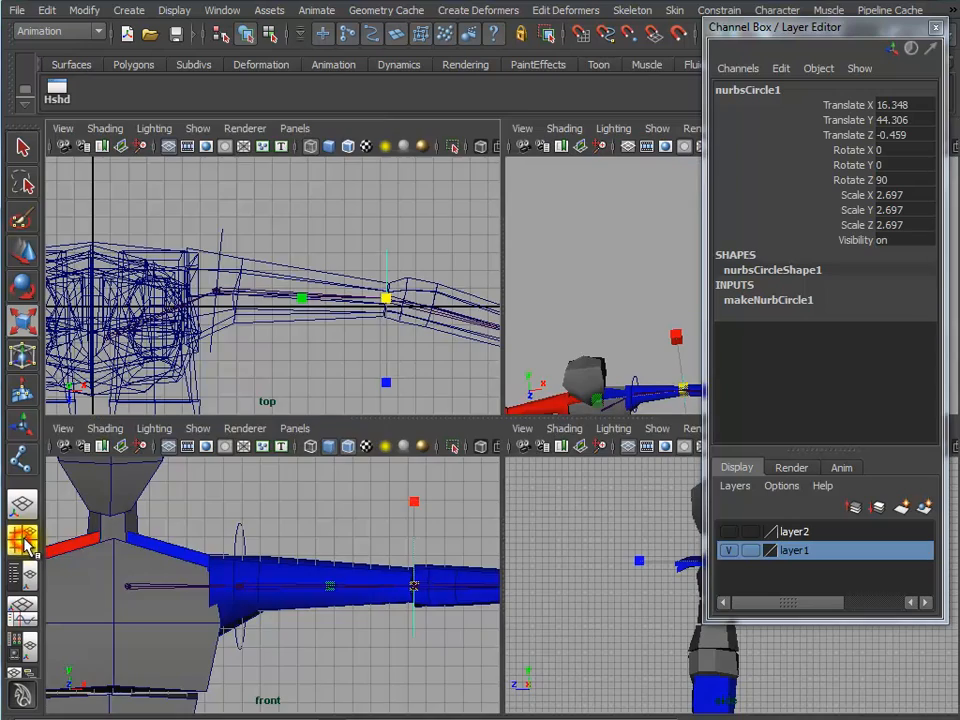
key(space)
alt+right_drag(299, 418, 489, 428)
alt+middle_drag(439, 412, 22, 336)
key(e)
key(r)
key(e)
drag(443, 343, 449, 357)
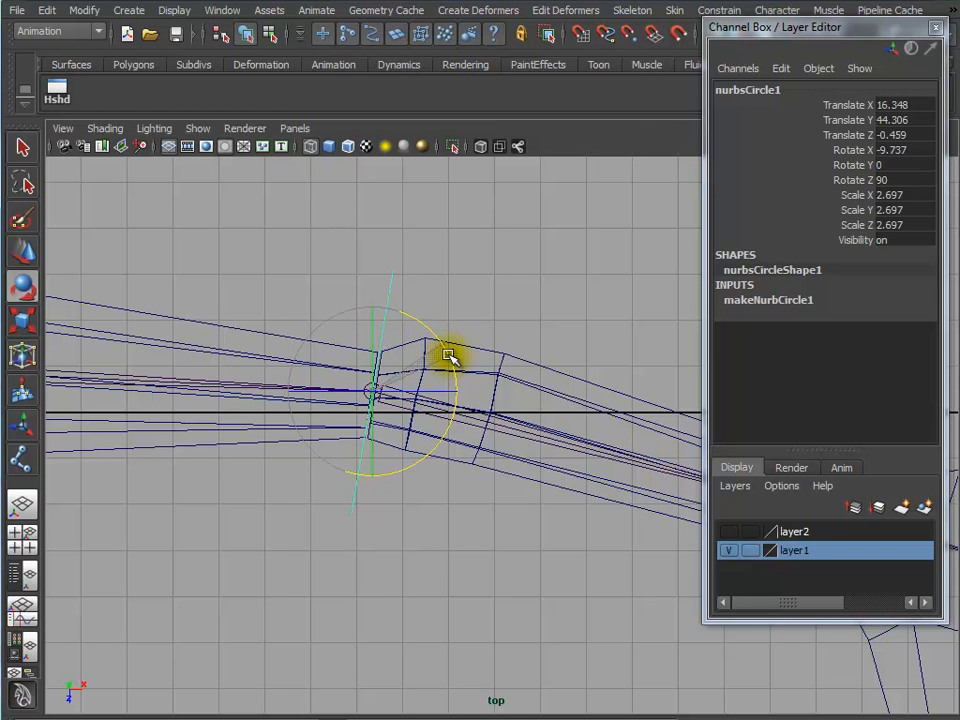
Examine how the rotated elbow circle sits around the left arm in the perspective view
key(space)
key(space)
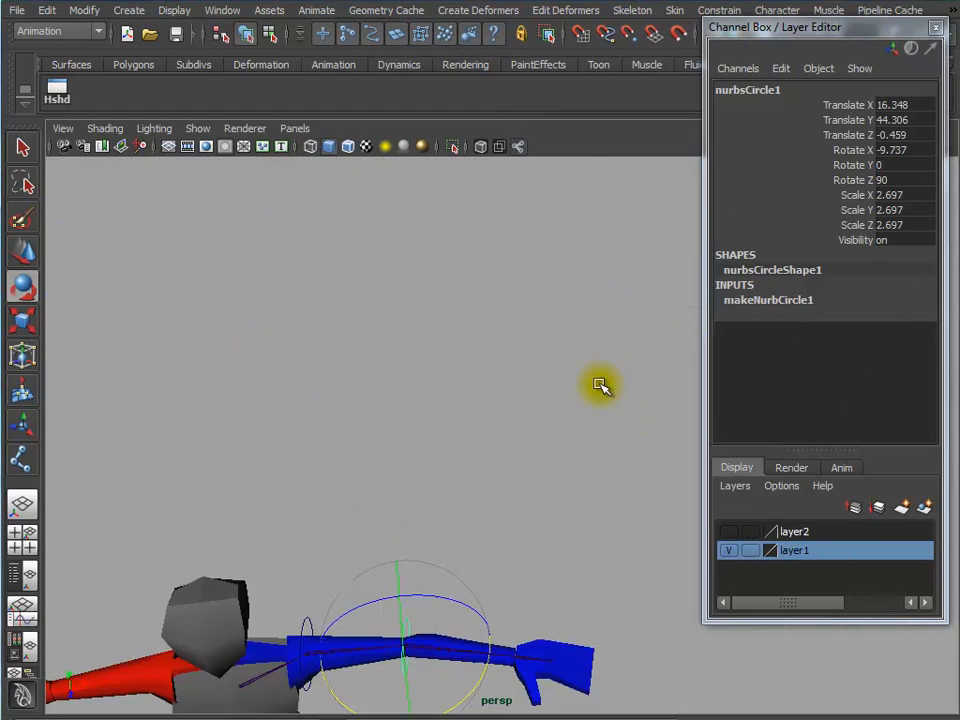
alt+right_drag(350, 384, 330, 385)
alt+drag(386, 390, 350, 366)
alt+right_drag(350, 366, 544, 388)
alt+middle_drag(536, 380, 564, 232)
alt+right_drag(429, 500, 590, 527)
click(539, 567)
drag(497, 357, 499, 463)
click(513, 277)
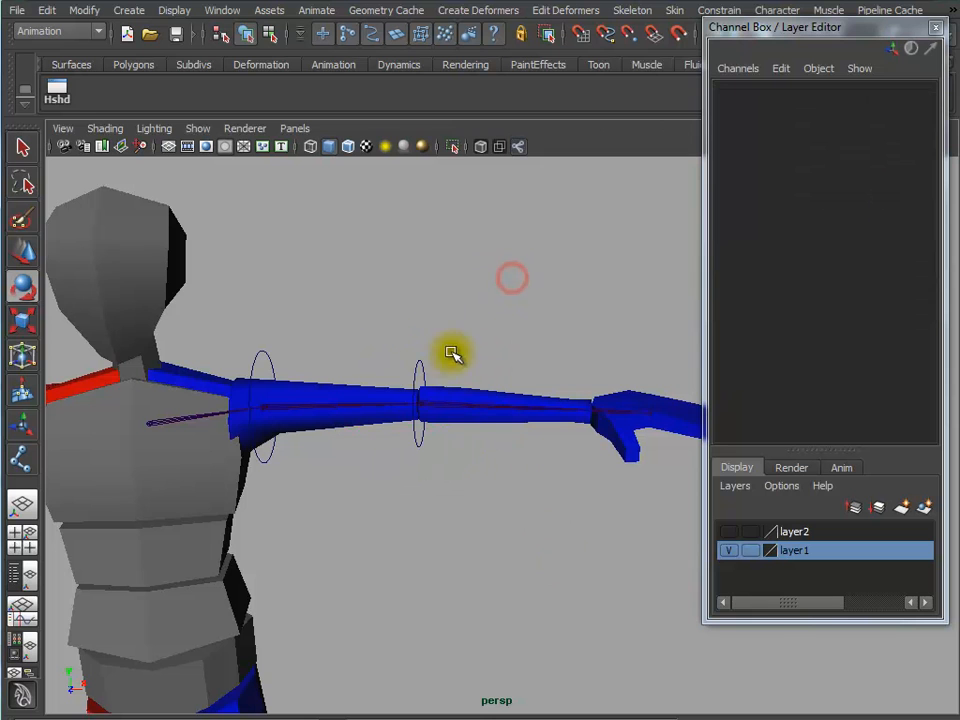
Group the elbow circle on its own, expand the new group in the Outliner and select it
drag(449, 353, 392, 370)
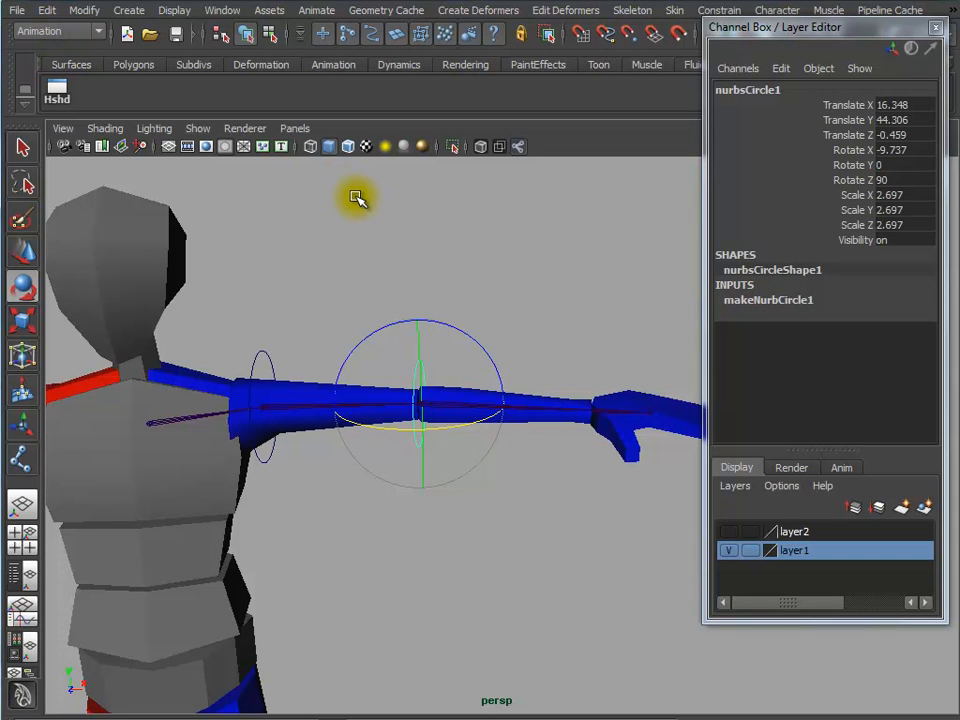
key(ctrl+g)
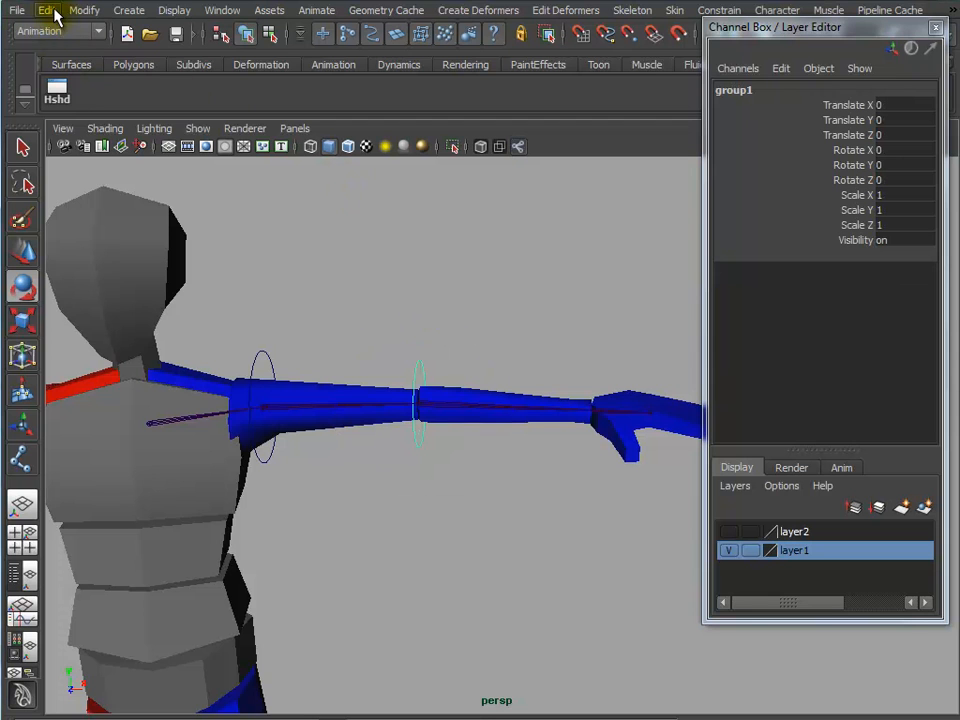
click(22, 575)
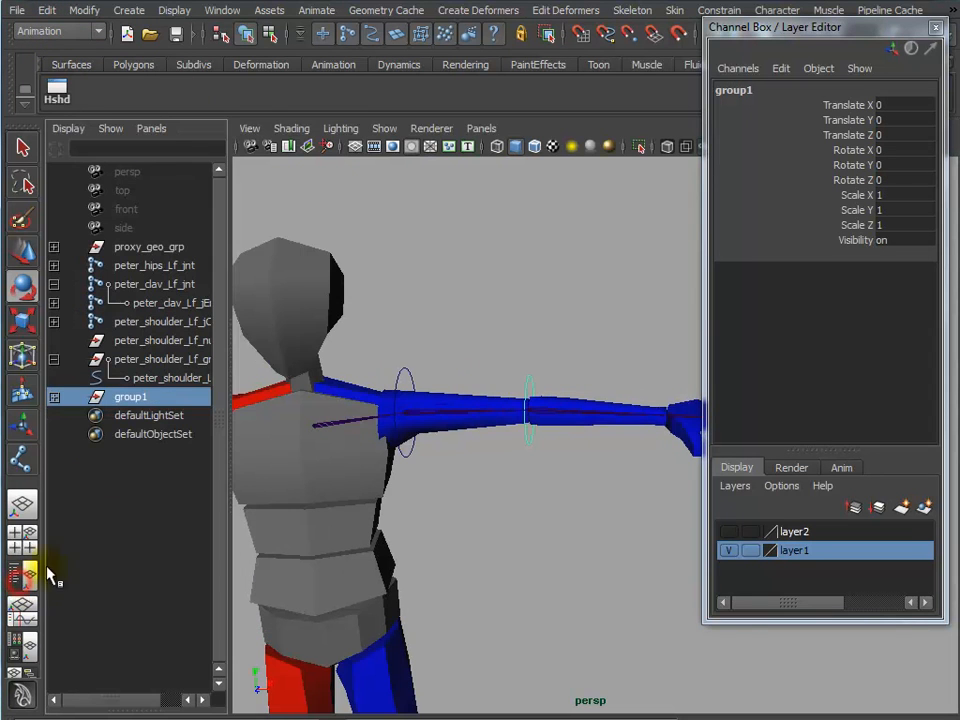
click(54, 398)
click(170, 416)
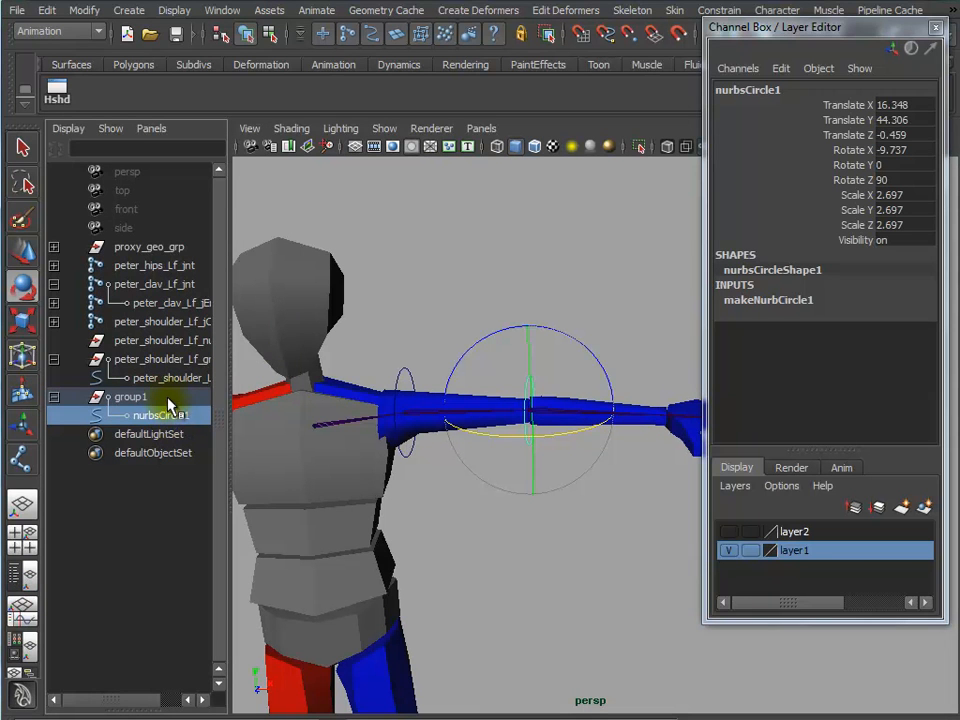
click(168, 398)
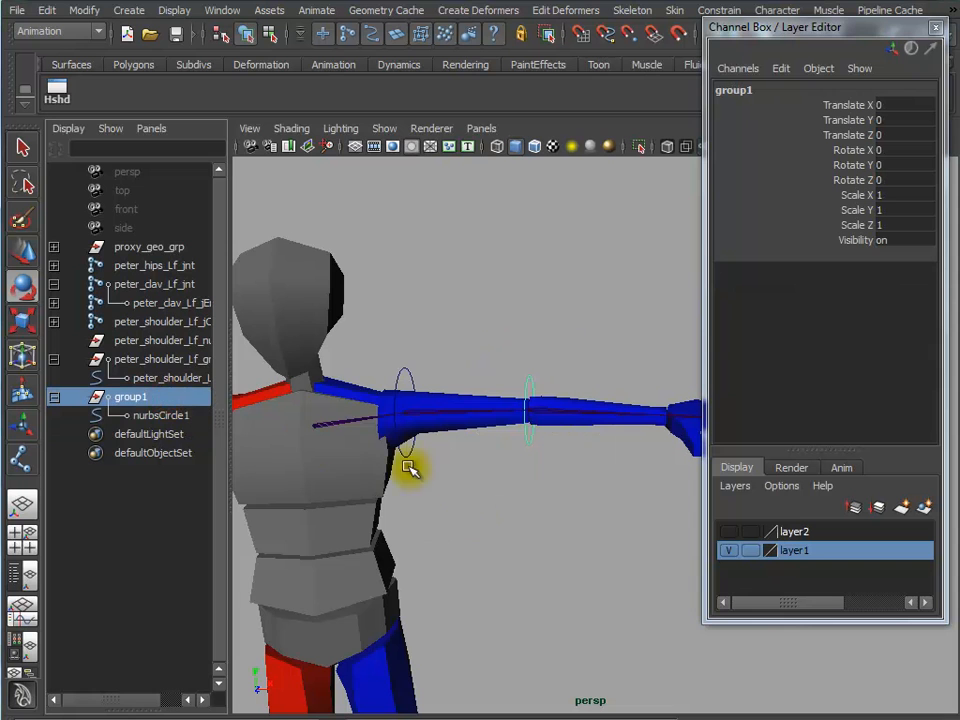
Hide layer1 and point-snap the pivot of the elbow circle's group onto the left elbow joint
alt+drag(608, 580, 589, 471)
key(w)
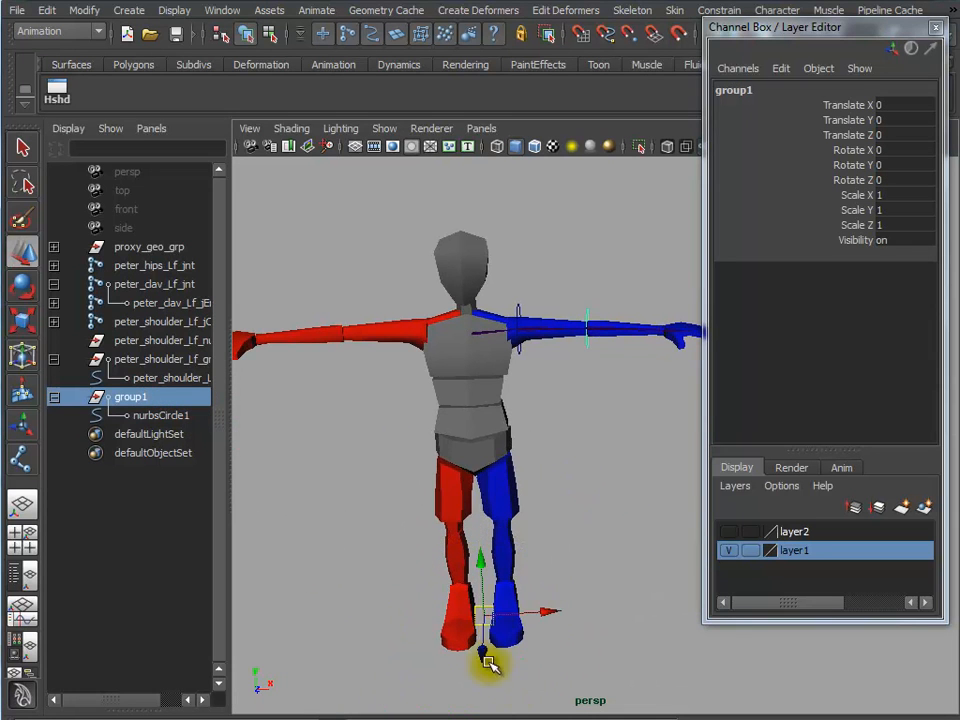
click(728, 551)
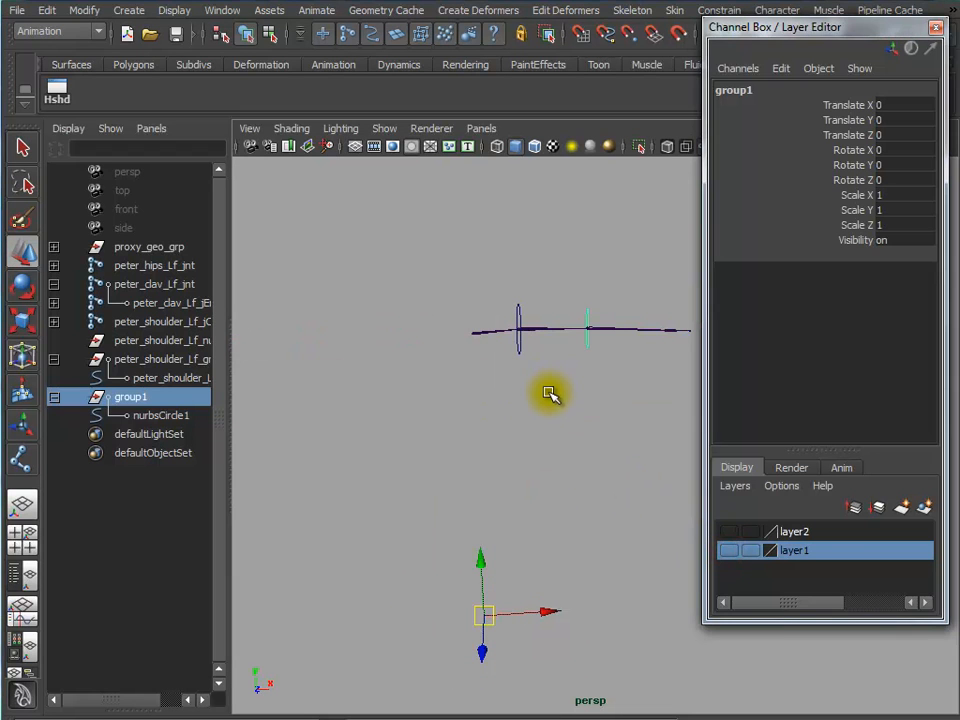
key(v)
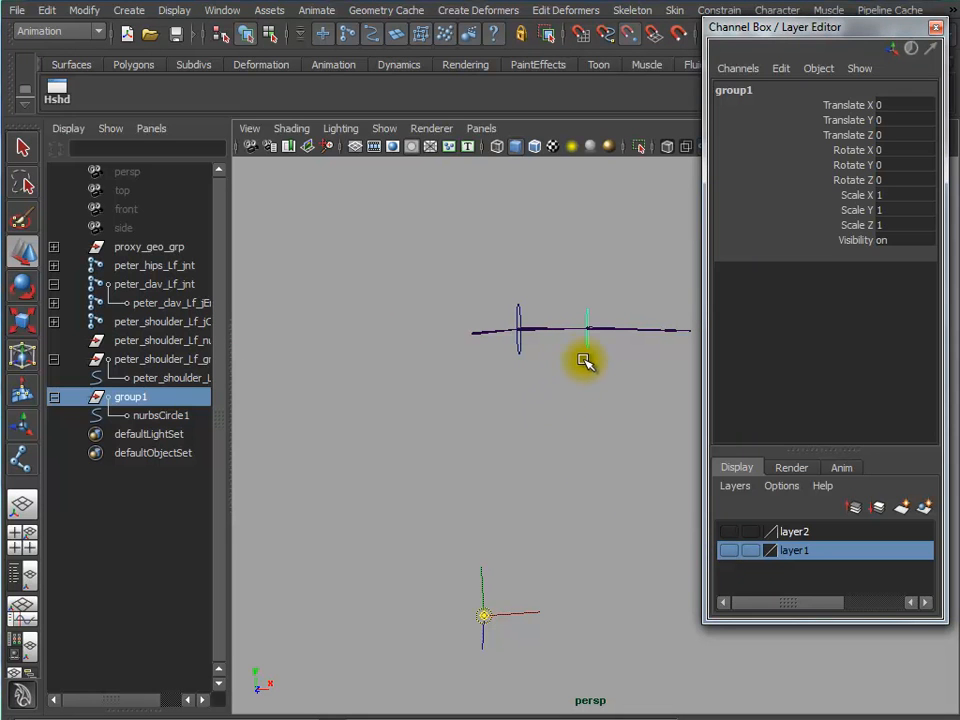
middle_drag(589, 339, 588, 362)
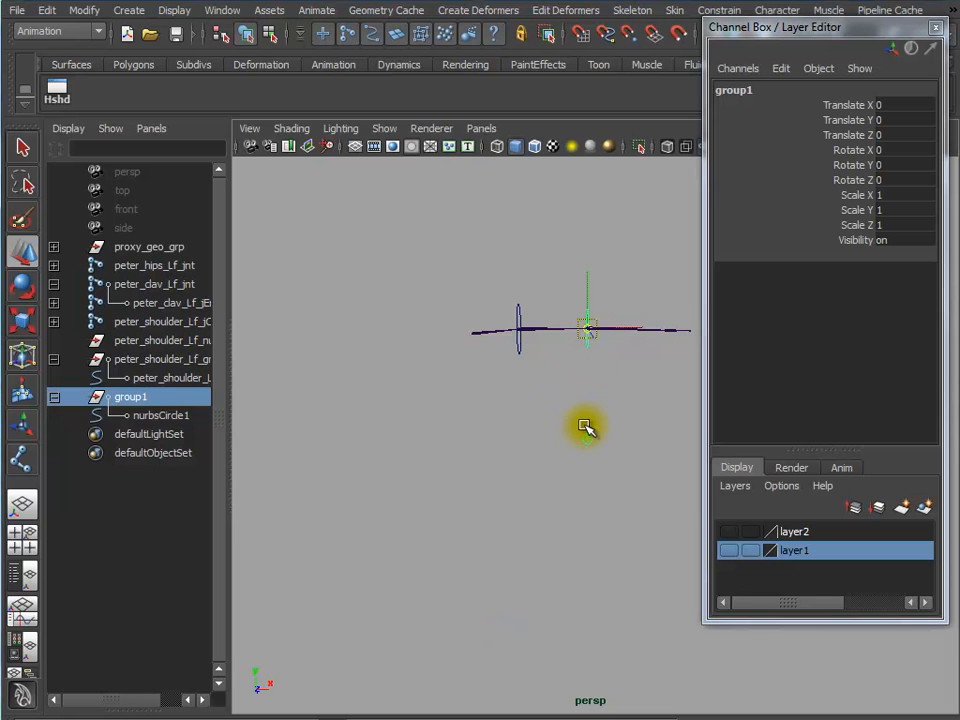
key(Insert)
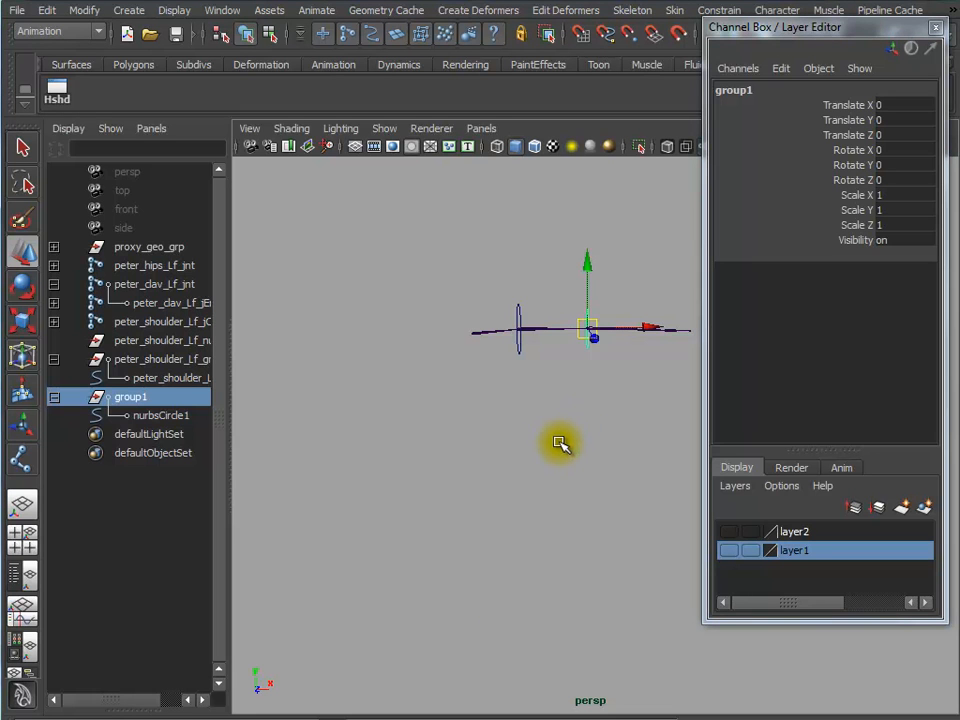
Compare the pivot positions of the elbow group and its circle, and check the shoulder control
click(138, 401)
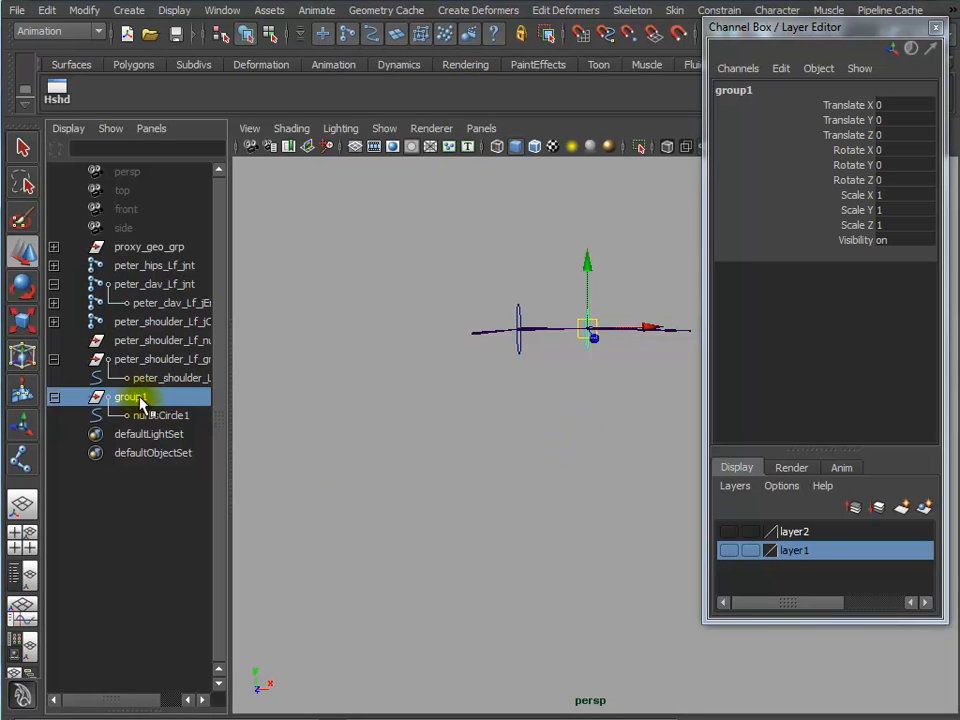
click(146, 415)
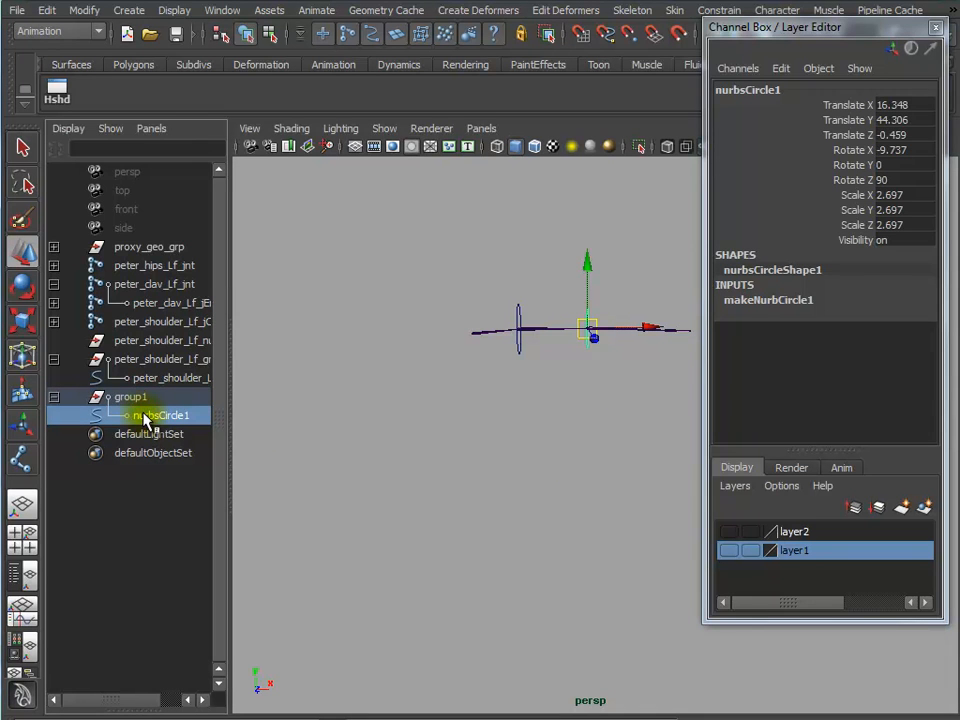
click(631, 410)
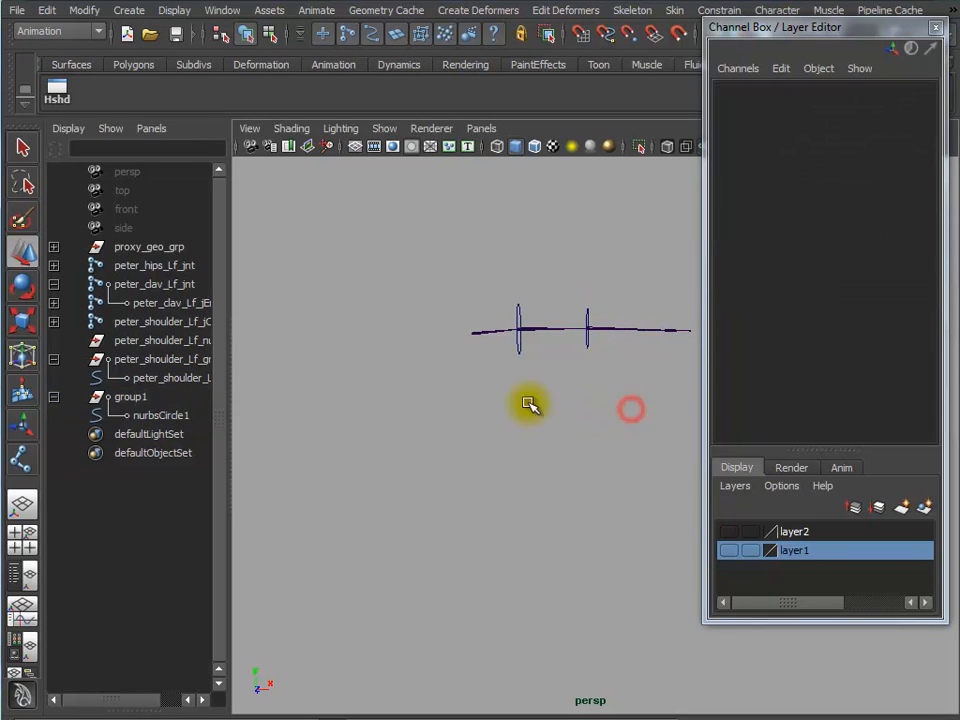
click(130, 415)
click(143, 400)
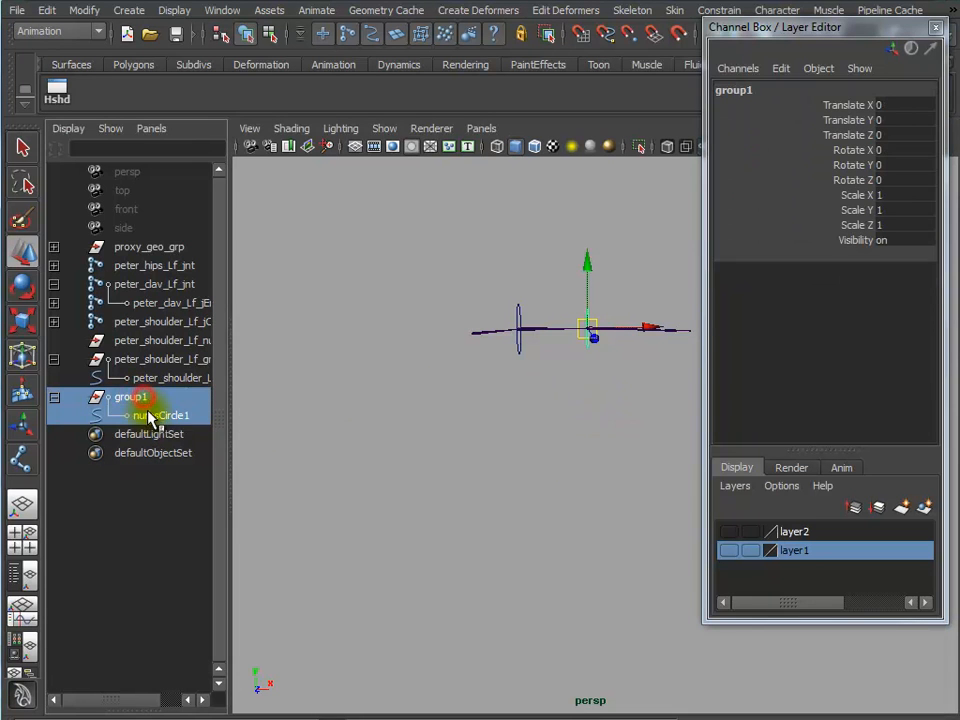
ctrl+click(144, 414)
drag(494, 283, 540, 318)
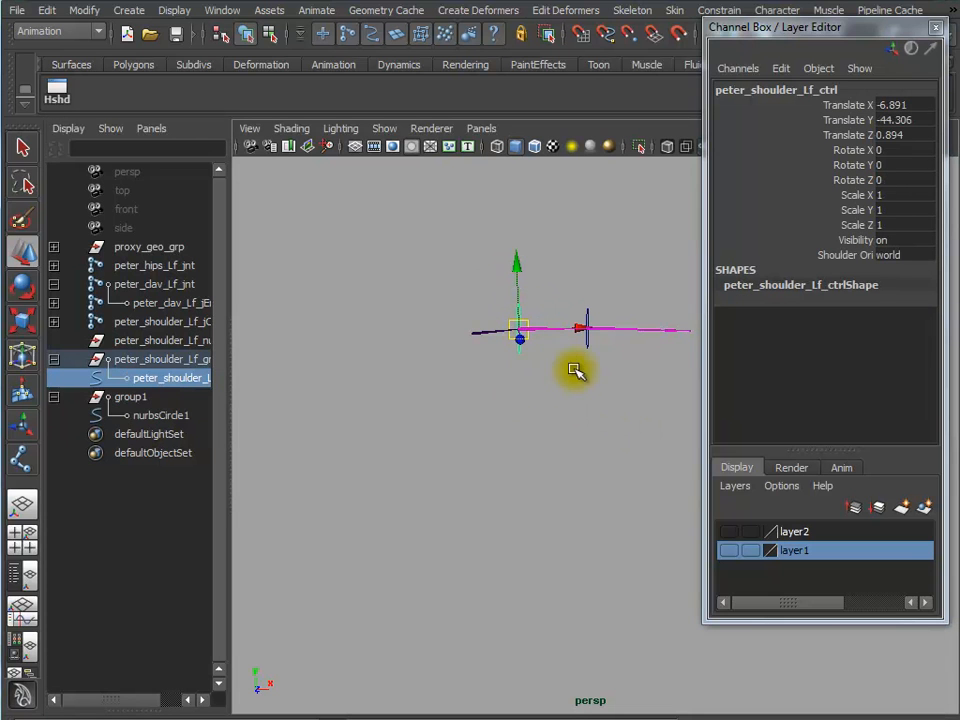
Put the elbow circle on a new display layer and hide that layer
alt+right_drag(512, 435, 690, 435)
alt+middle_drag(656, 494, 656, 530)
drag(566, 326, 624, 338)
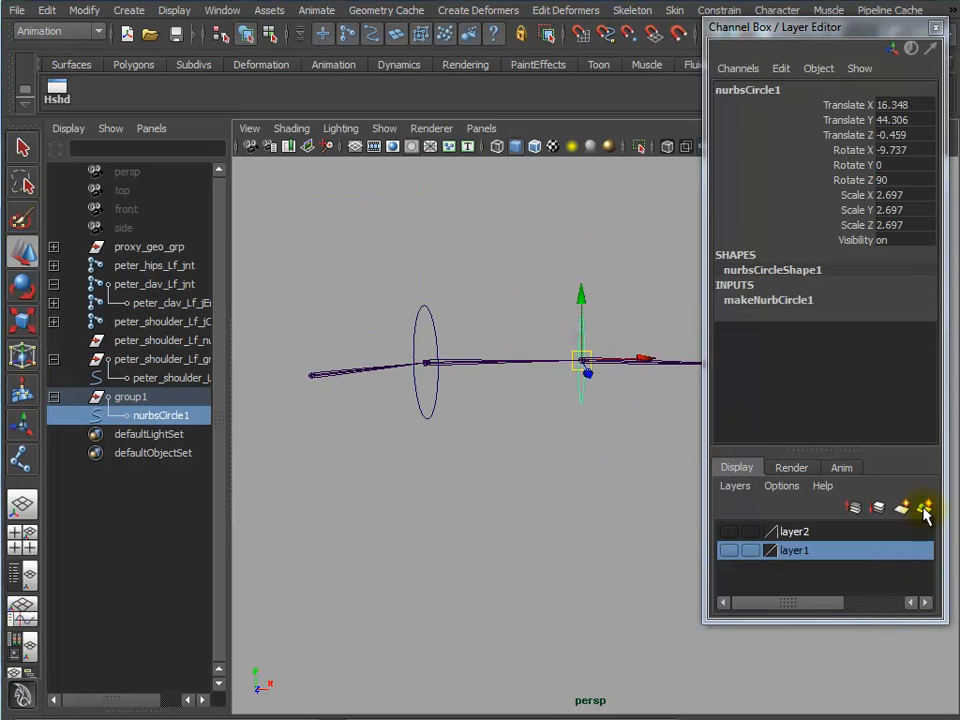
click(924, 510)
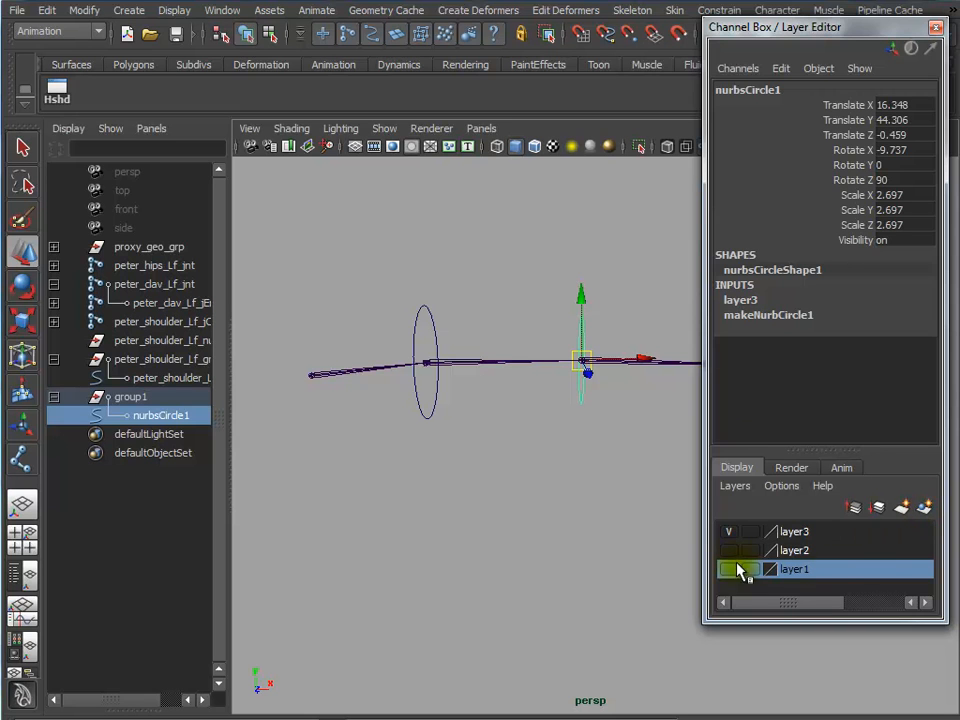
click(536, 467)
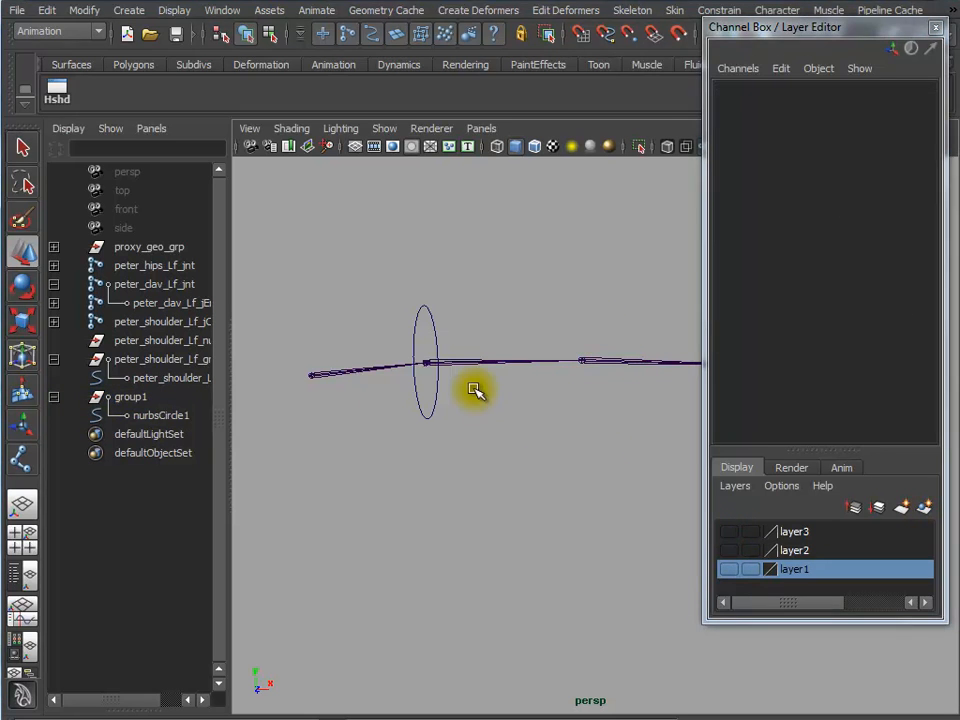
Compare the channel values of the elbow group, its circle, the shoulder control and the left shoulder joint
click(132, 398)
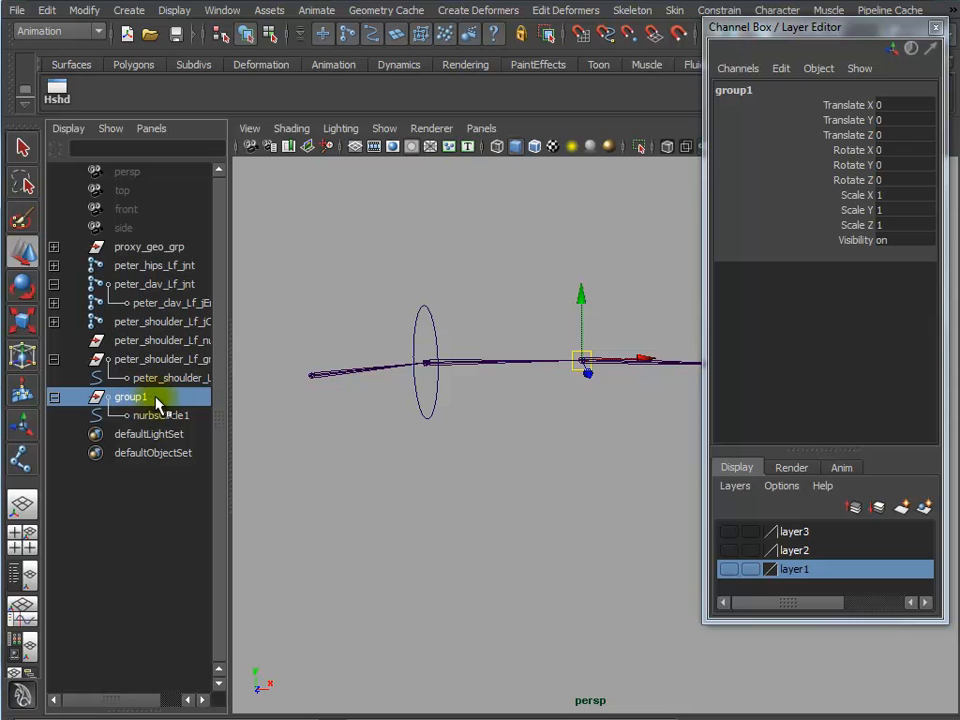
click(162, 415)
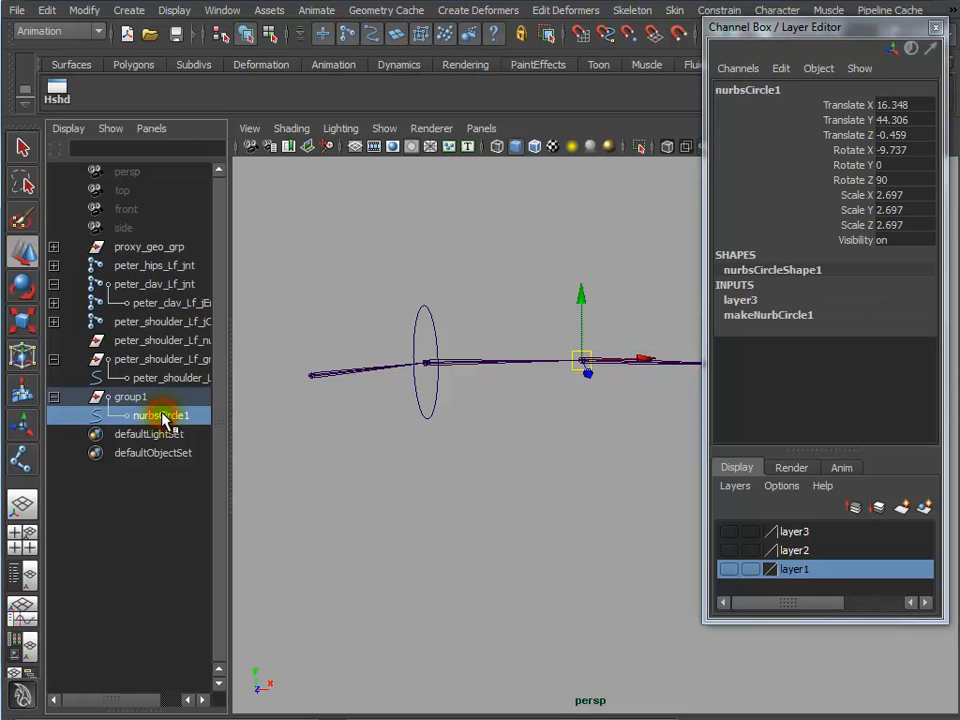
click(161, 399)
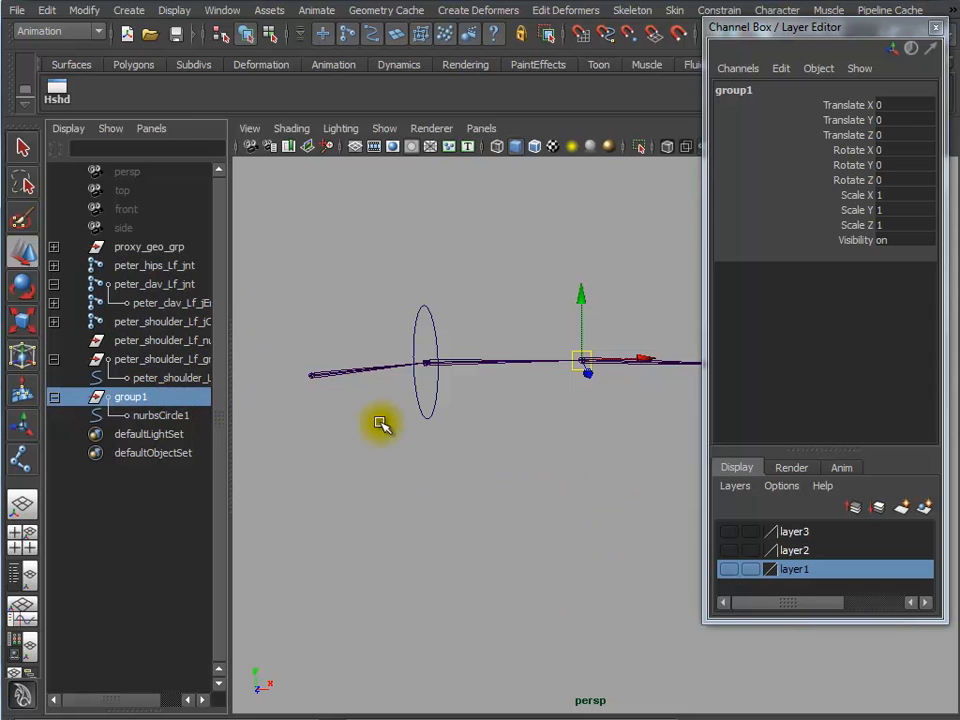
drag(394, 441, 473, 486)
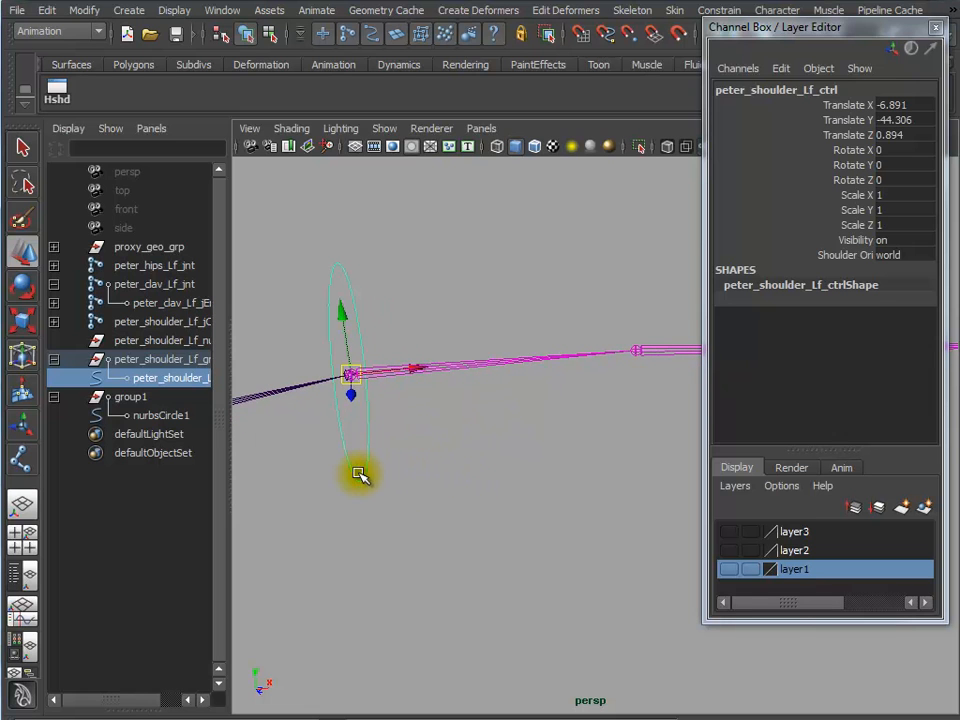
click(418, 306)
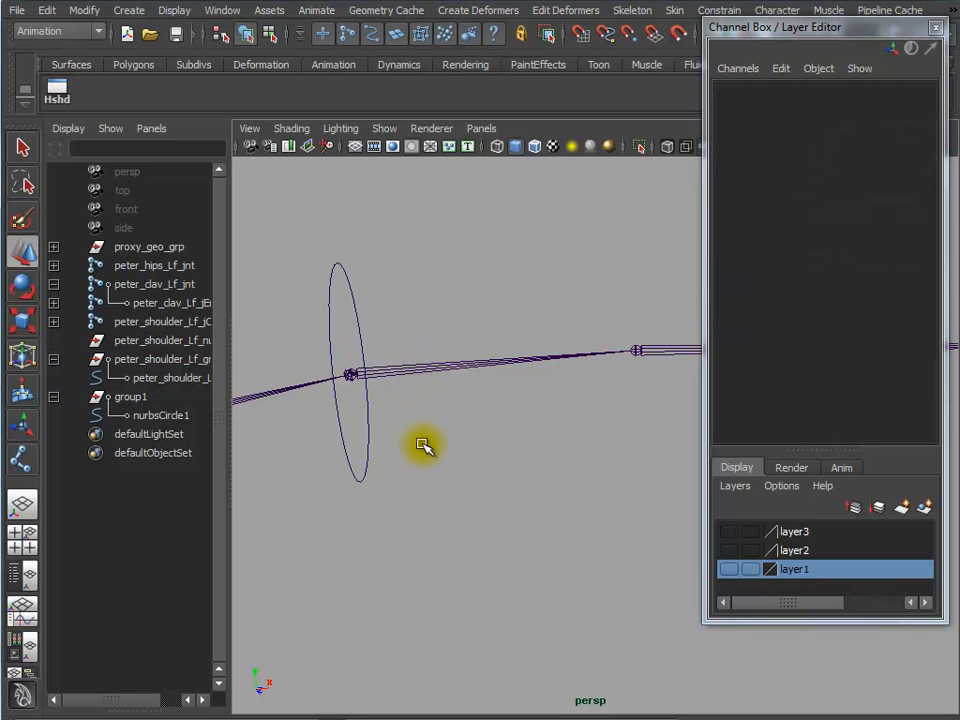
drag(418, 326, 446, 416)
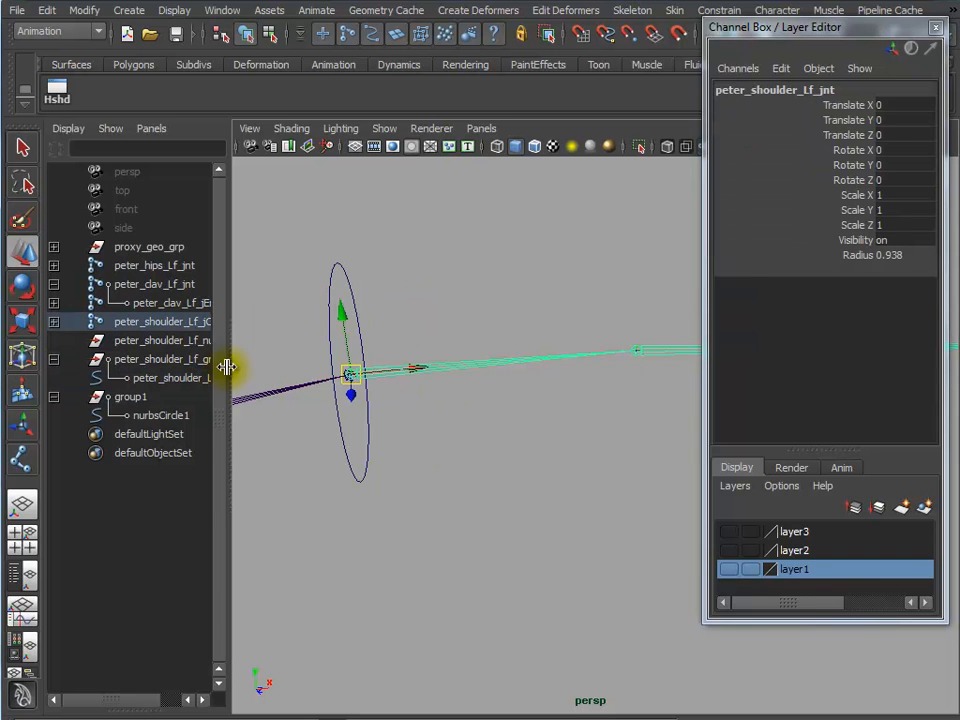
drag(306, 255, 343, 272)
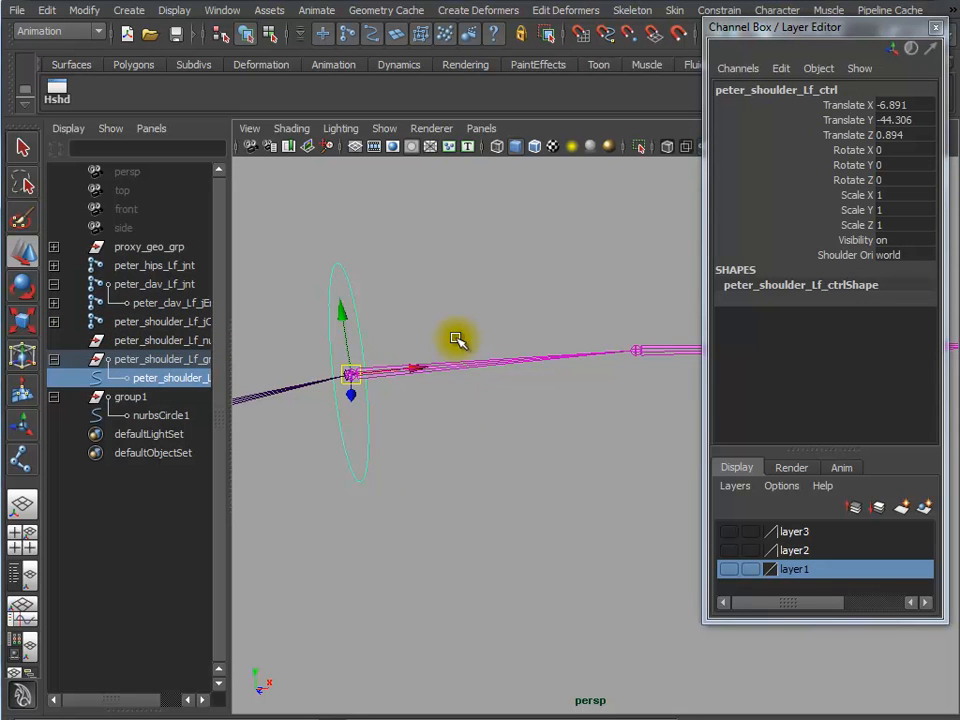
Orient-constrain peter_shoulder_Lf_grp to peter_shoulder_Lf_jnt with zero offset, and check the group's rotation values
drag(459, 312, 516, 422)
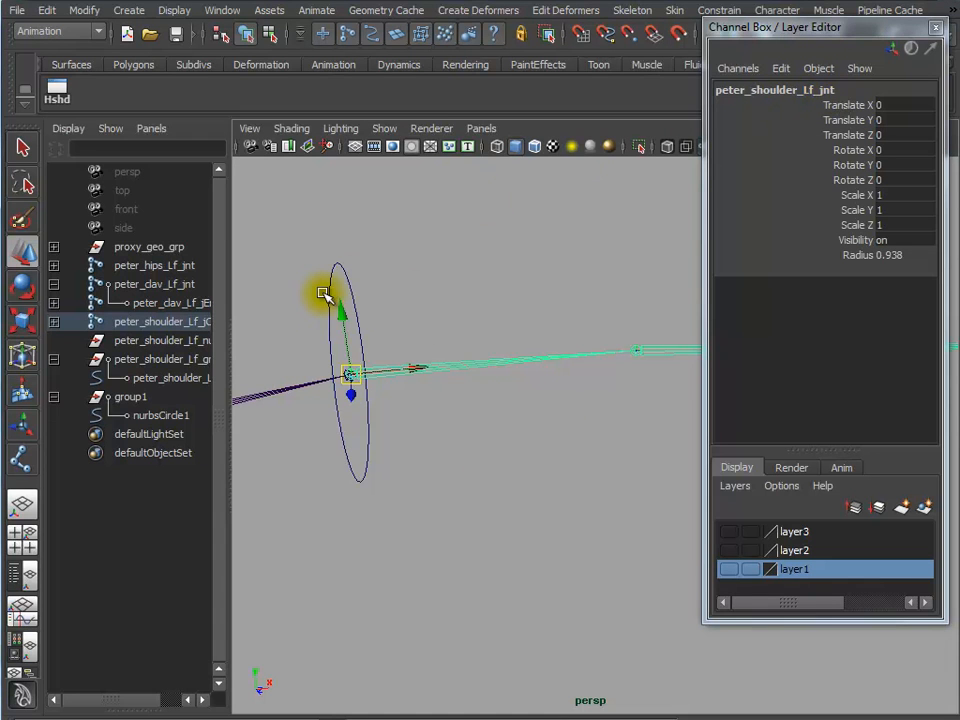
click(160, 359)
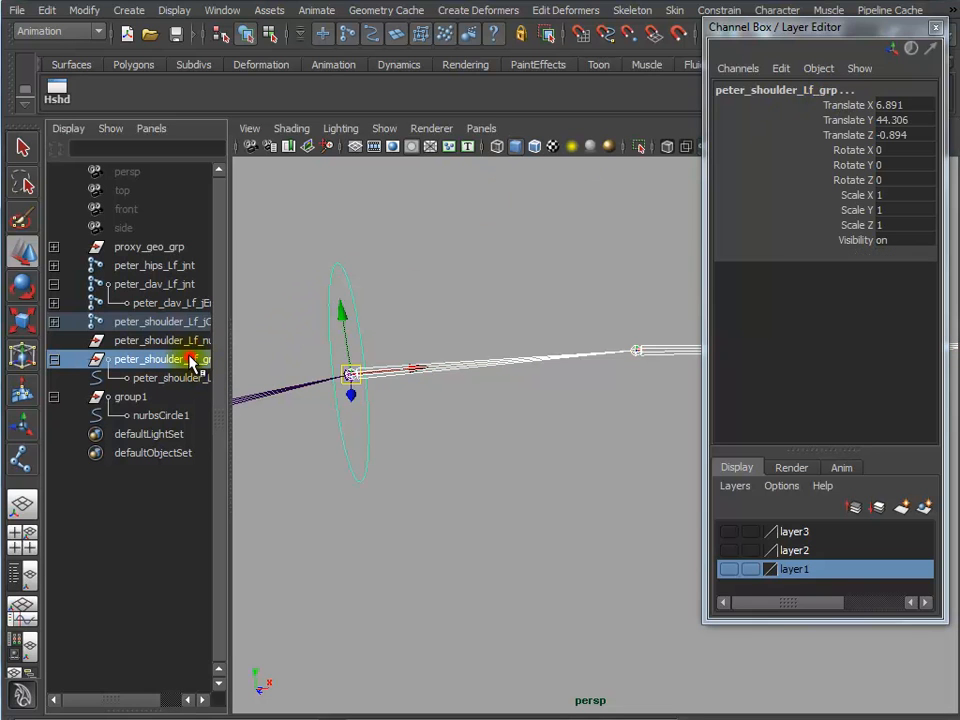
click(727, 15)
click(730, 72)
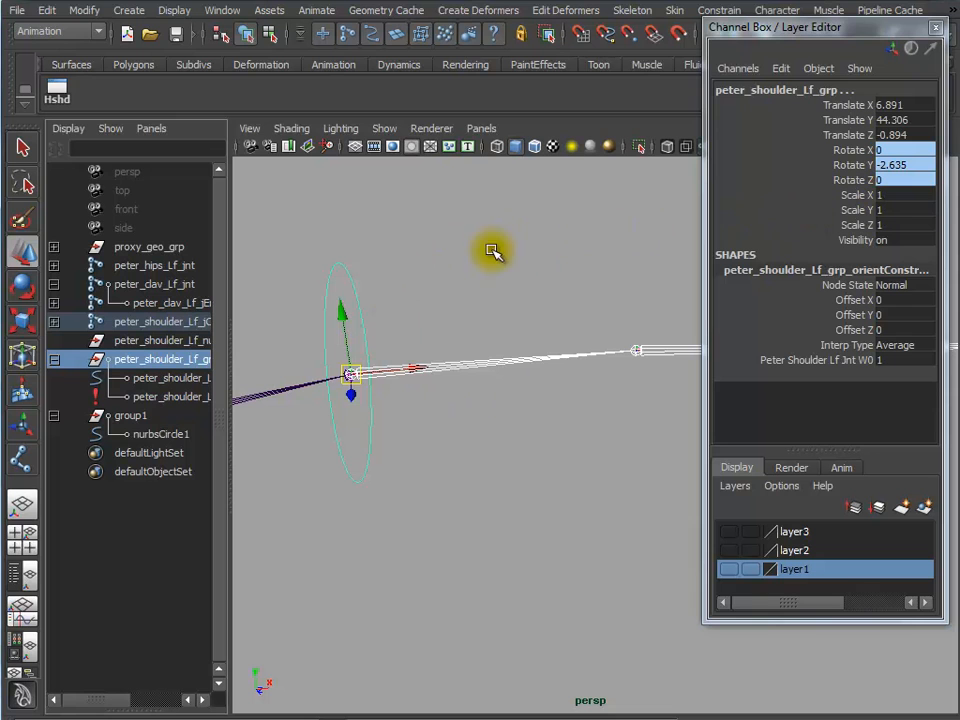
click(168, 368)
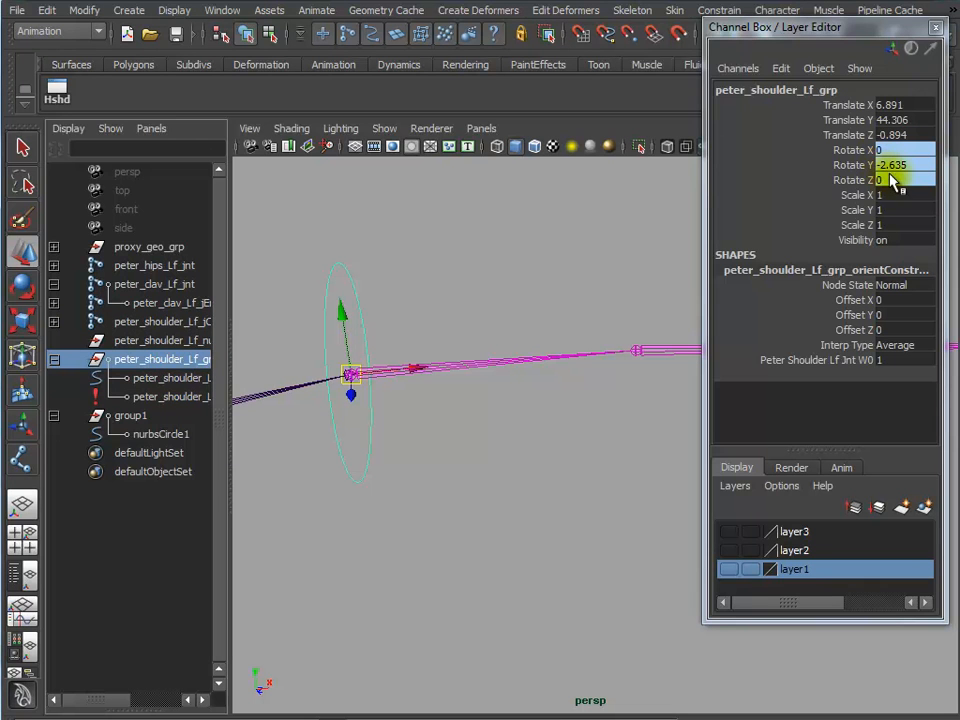
Delete the orient constraint under peter_shoulder_Lf_grp, and check the group's channel values
click(153, 397)
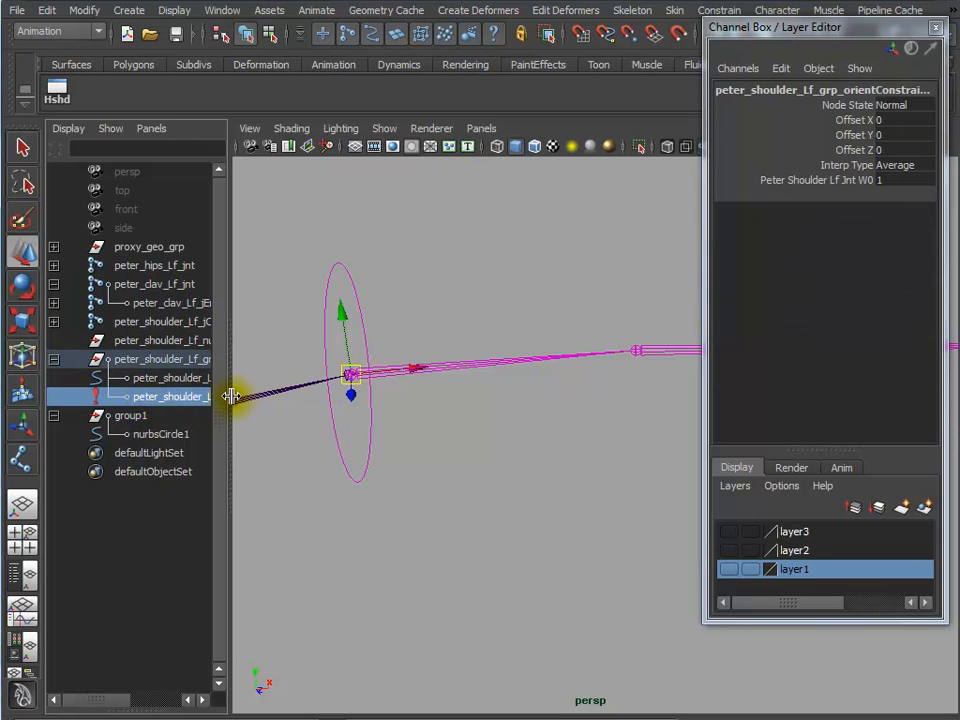
key(Delete)
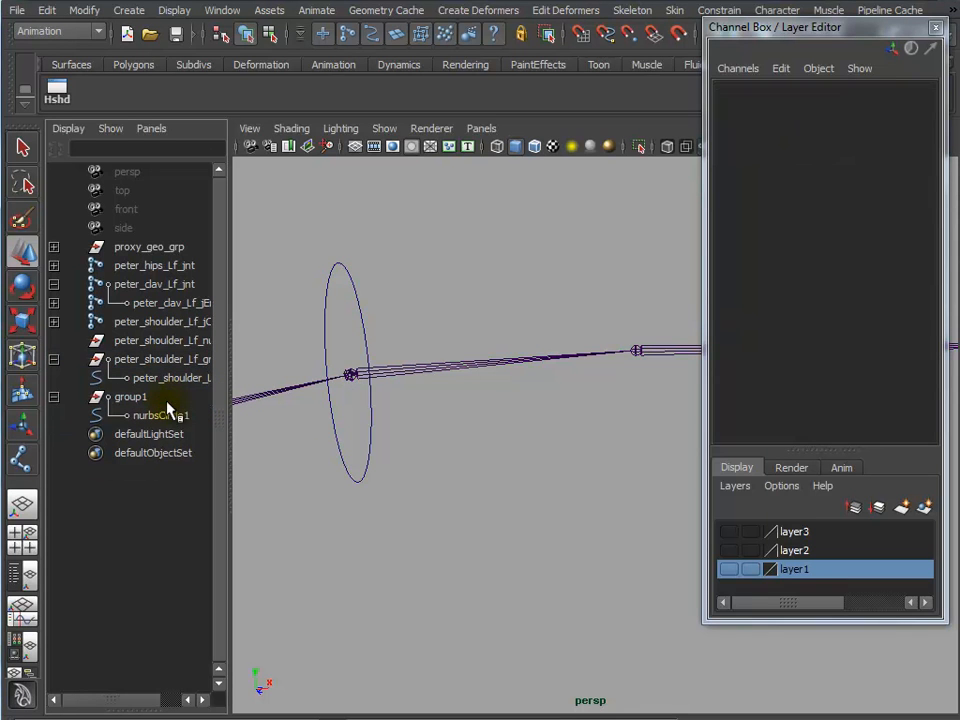
click(151, 361)
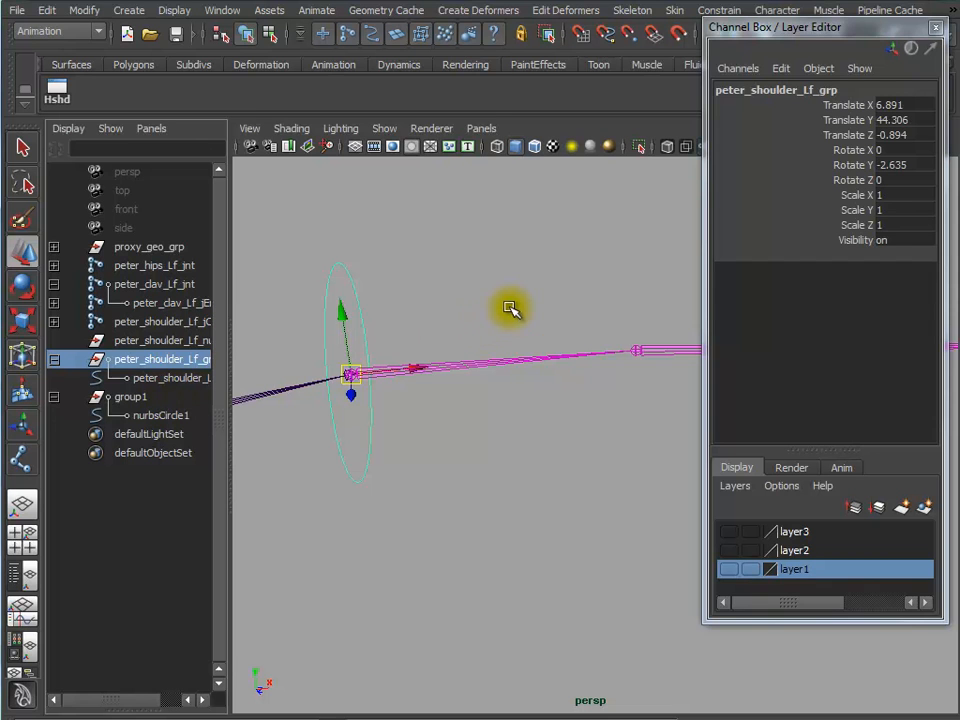
Freeze the transformations of peter_shoulder_Lf_ctrl
drag(429, 272, 327, 311)
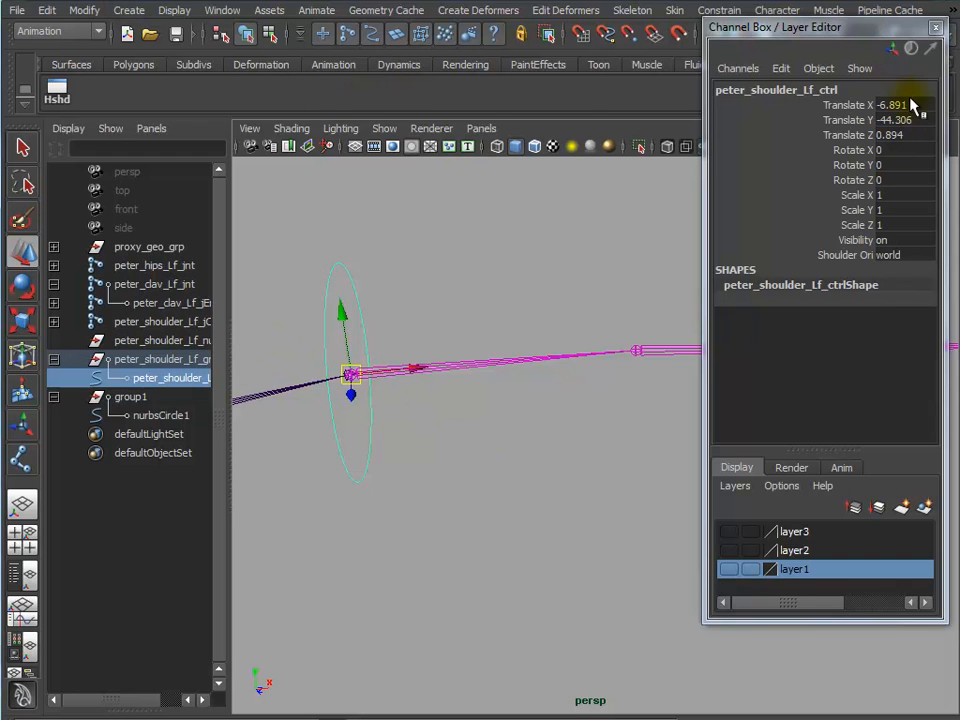
click(84, 10)
click(145, 73)
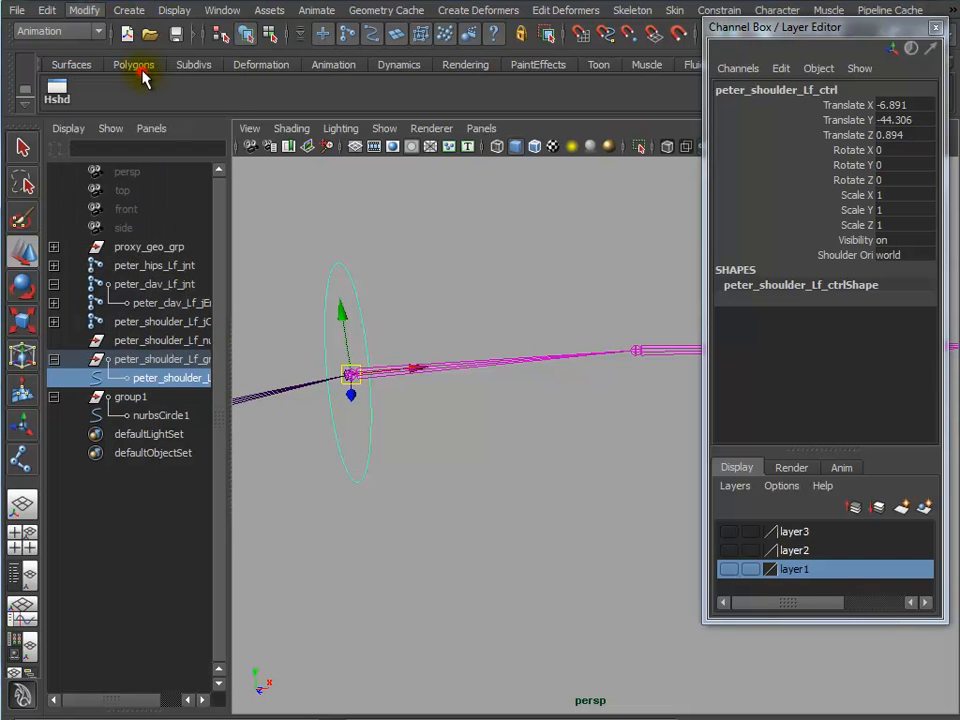
Orient-constrain peter_shoulder_Lf_jnt to peter_shoulder_Lf_ctrl
click(455, 270)
drag(455, 270, 291, 288)
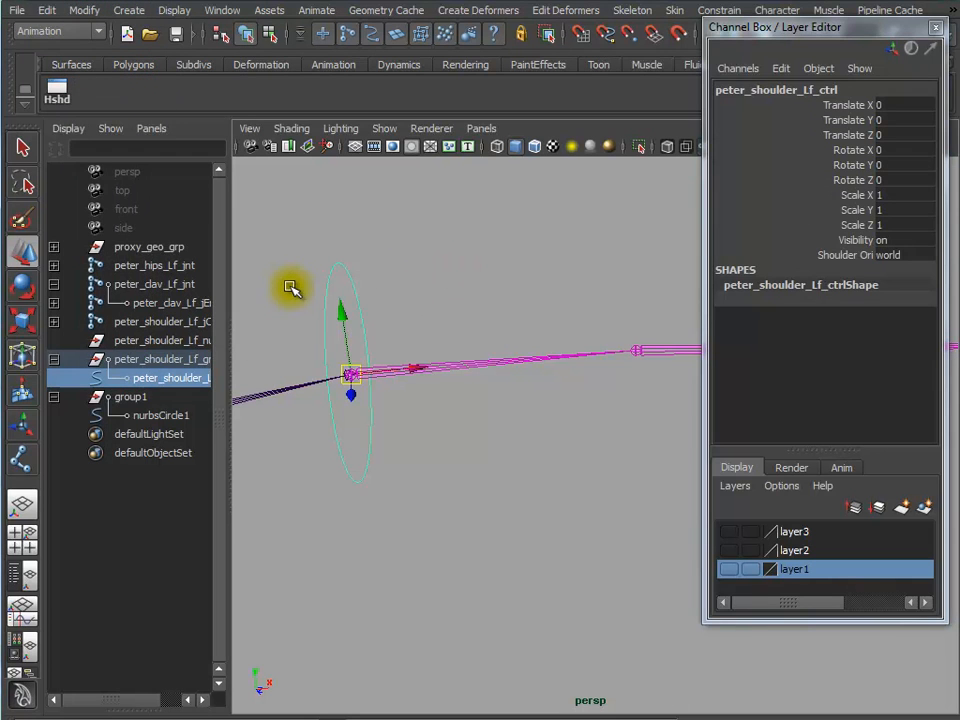
drag(484, 279, 502, 411)
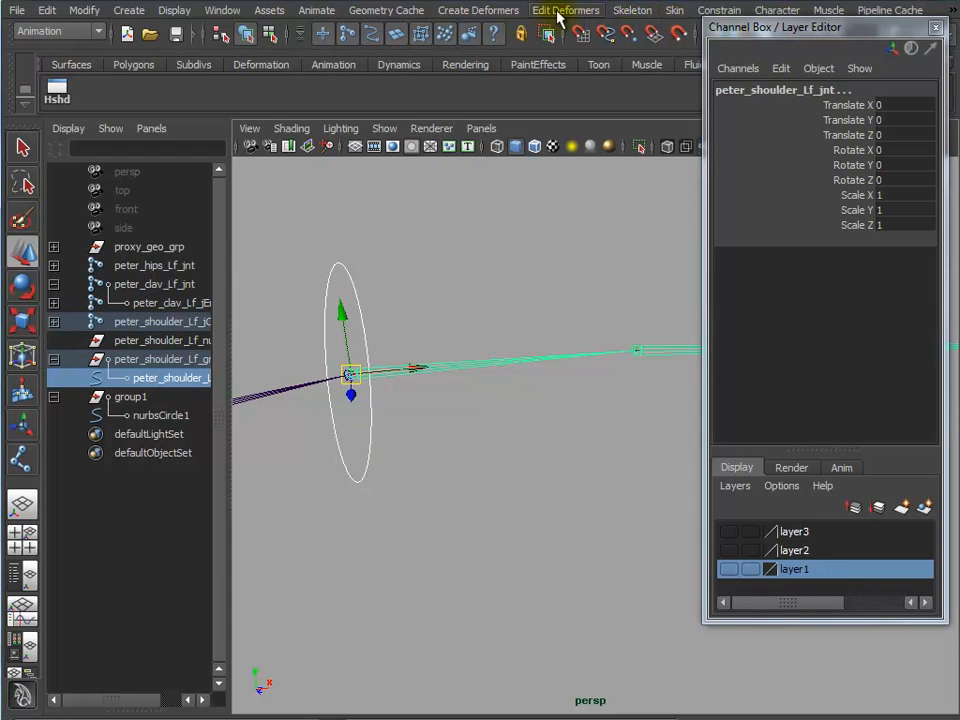
click(721, 12)
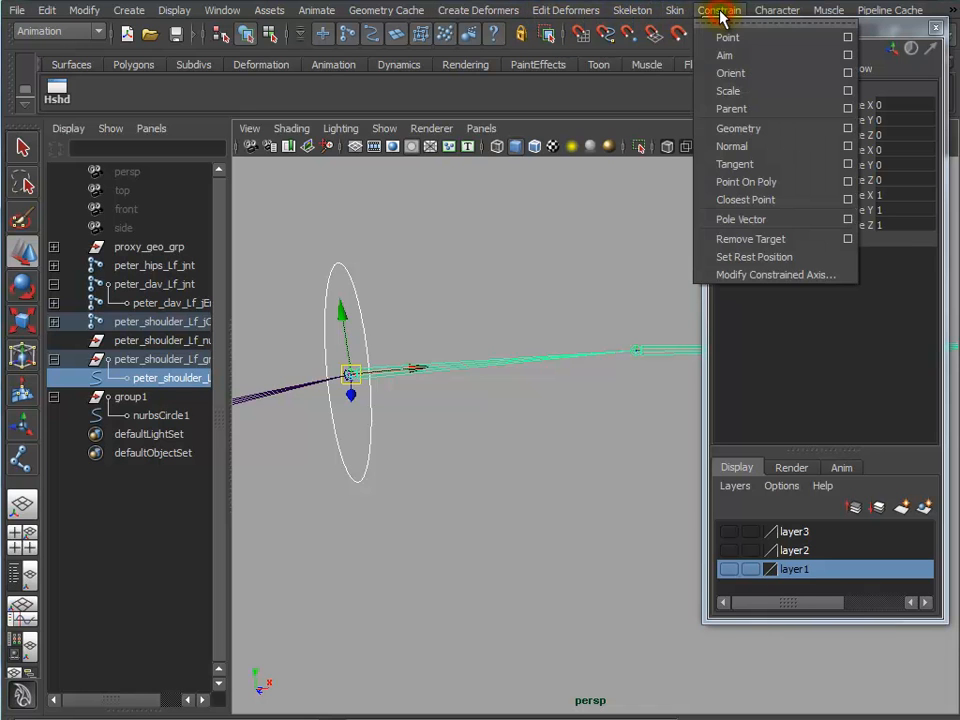
click(730, 74)
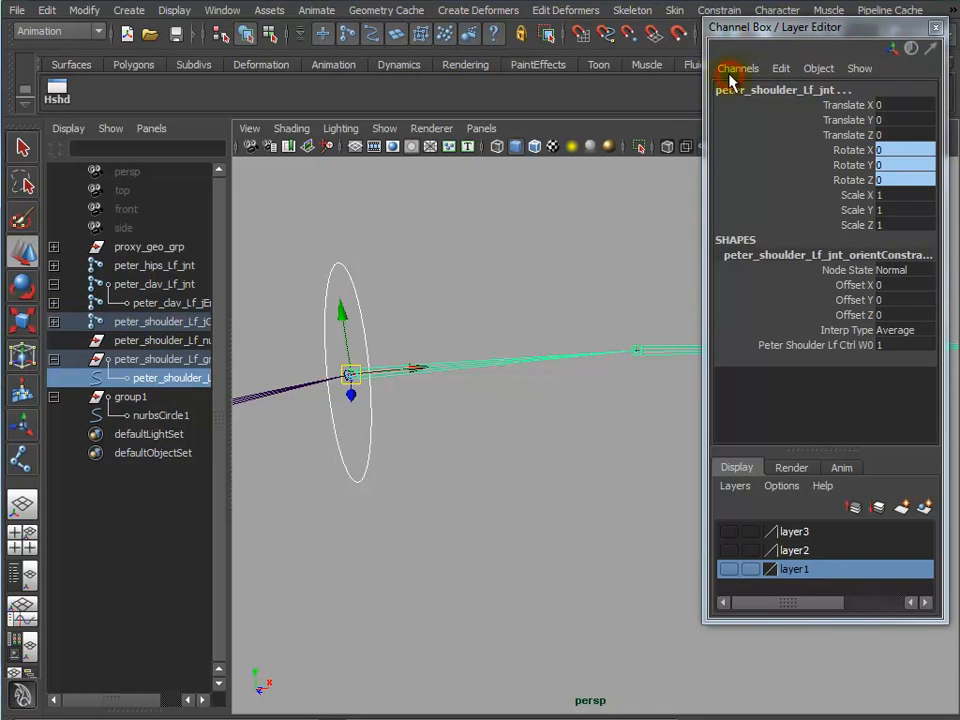
Test the constraint by rotating peter_shoulder_Lf_ctrl on all axes, ending at about X -6.6, Y 8.7 and Z -1.8
click(488, 288)
alt+drag(460, 300, 349, 294)
drag(414, 304, 489, 339)
key(e)
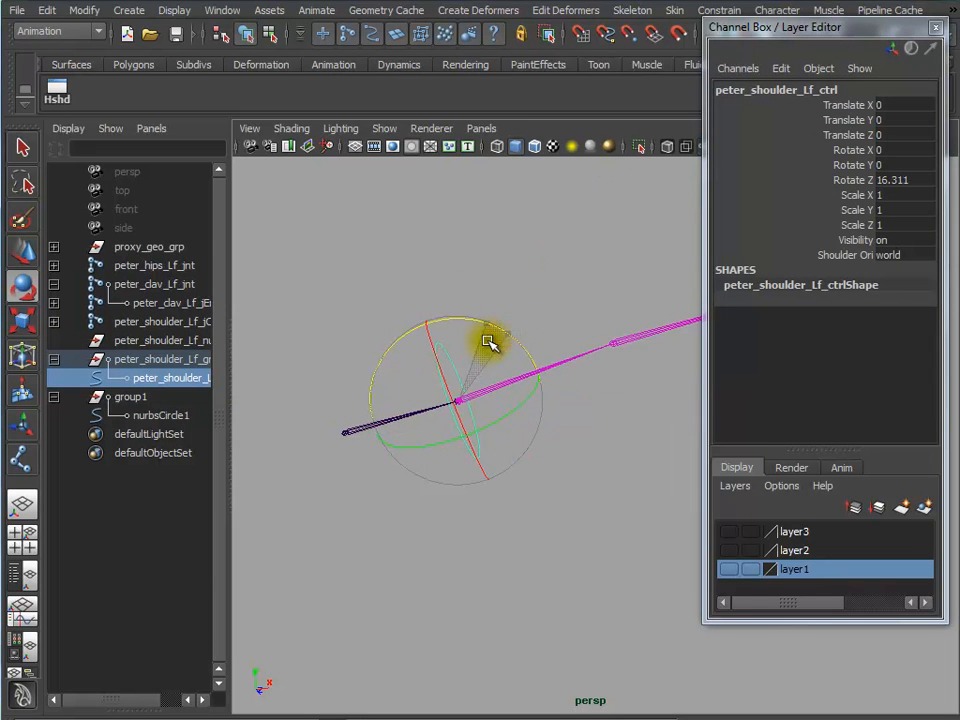
mouse_move(518, 413)
mouse_down()
mouse_move(467, 444)
mouse_move(510, 414)
mouse_up()
drag(452, 343, 497, 344)
click(555, 275)
click(502, 327)
click(453, 345)
Compare the rotation values of peter_shoulder_Lf_jnt with those of peter_shoulder_Lf_ctrl
drag(821, 28, 657, 100)
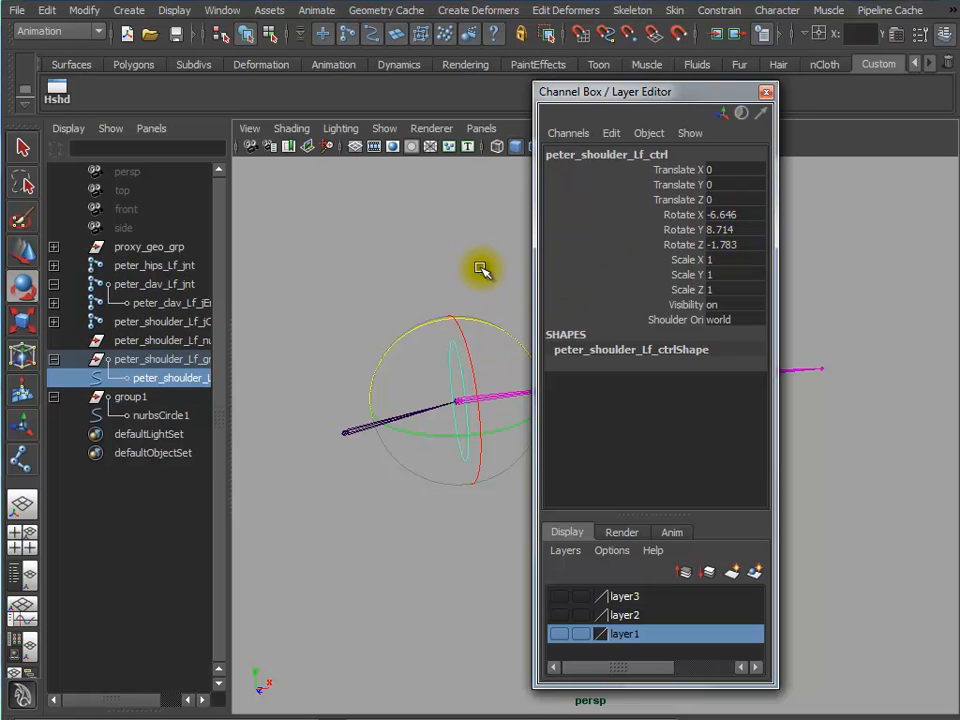
click(484, 234)
drag(493, 356, 497, 426)
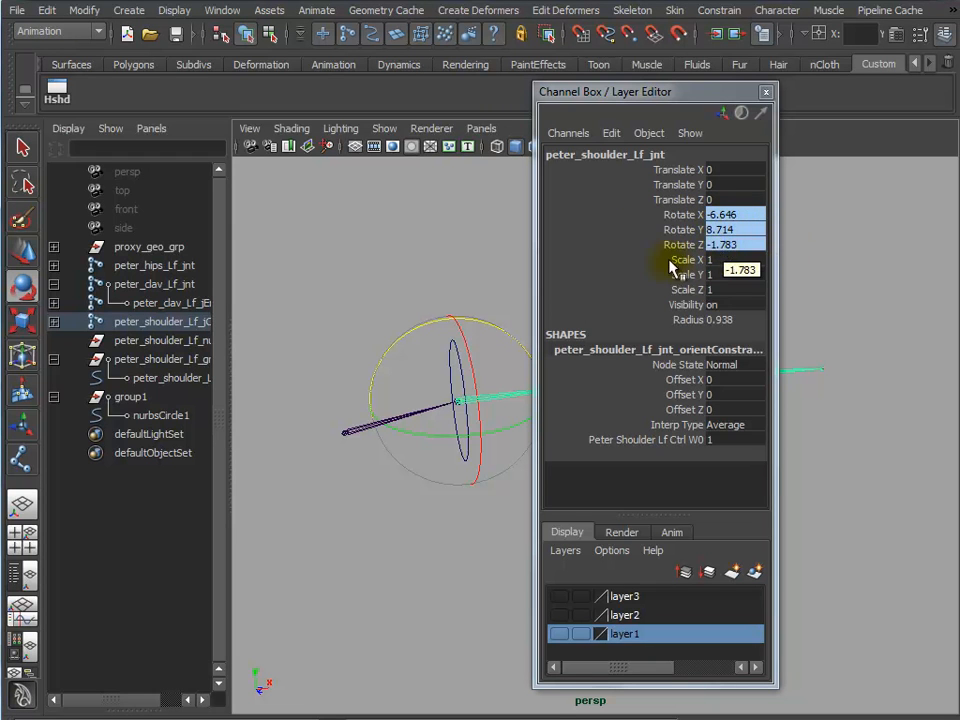
click(463, 274)
click(458, 342)
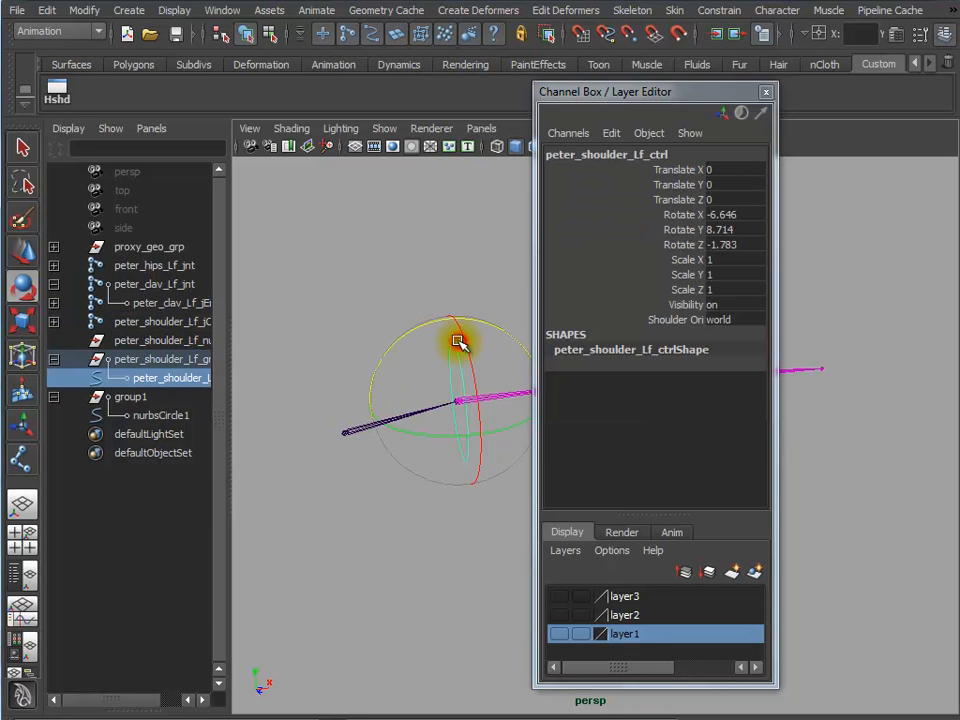
drag(649, 100, 766, 84)
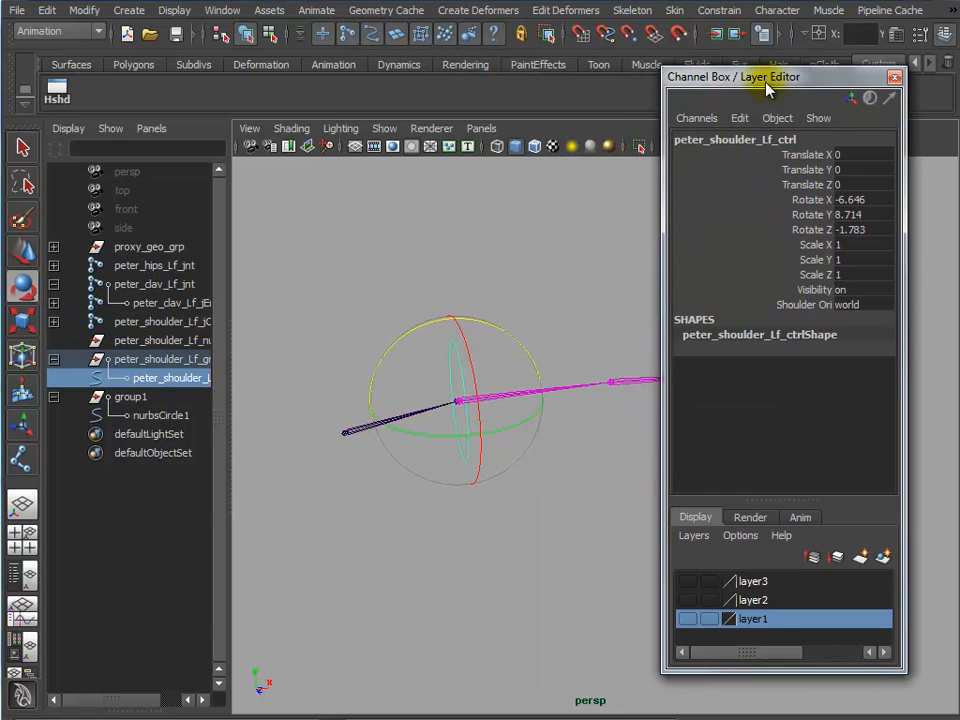
Try rotating peter_clav_Lf_jnt to about -95 degrees in Z, and undo the rotation
click(553, 275)
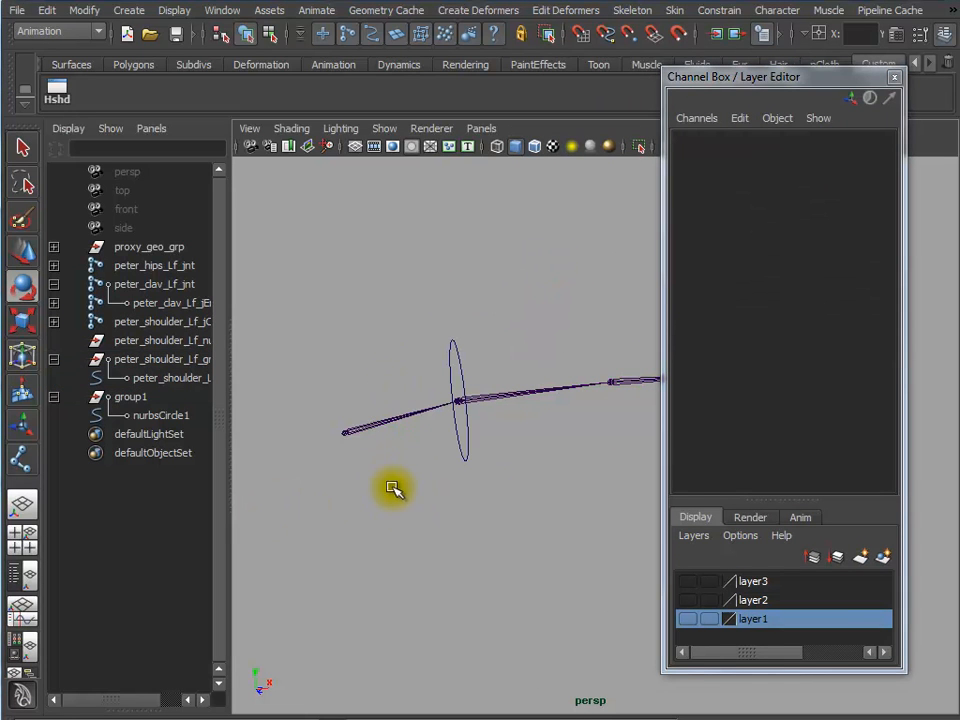
click(350, 430)
drag(304, 365, 453, 396)
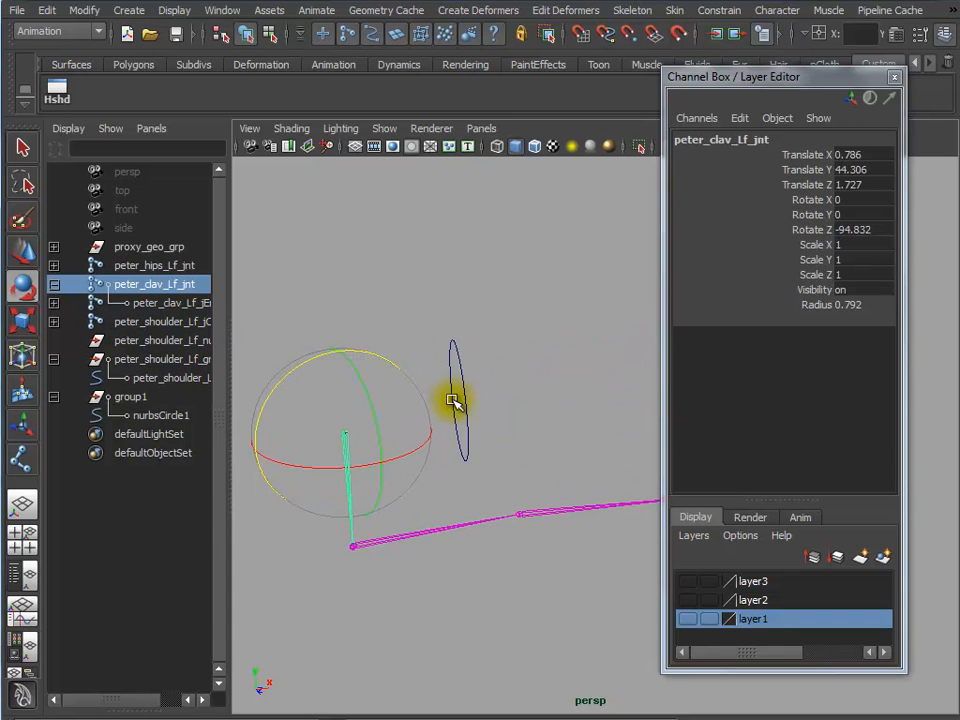
key(ctrl+z)
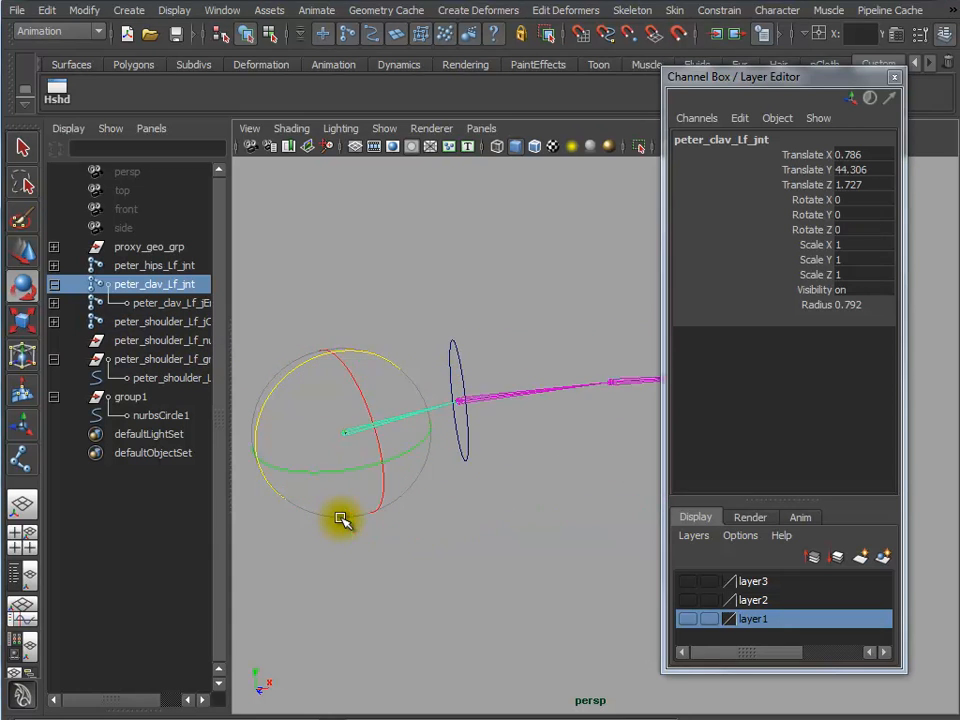
Compare the channel values of peter_shoulder_Lf_ctrl, its parent group and peter_shoulder_Lf_jnt
click(549, 529)
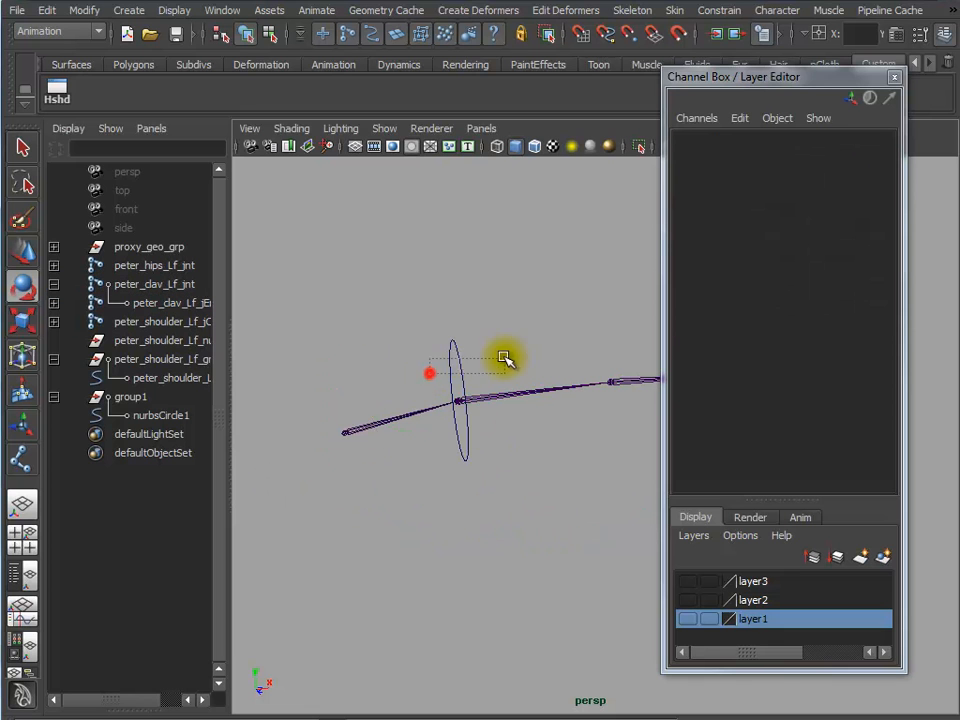
click(462, 368)
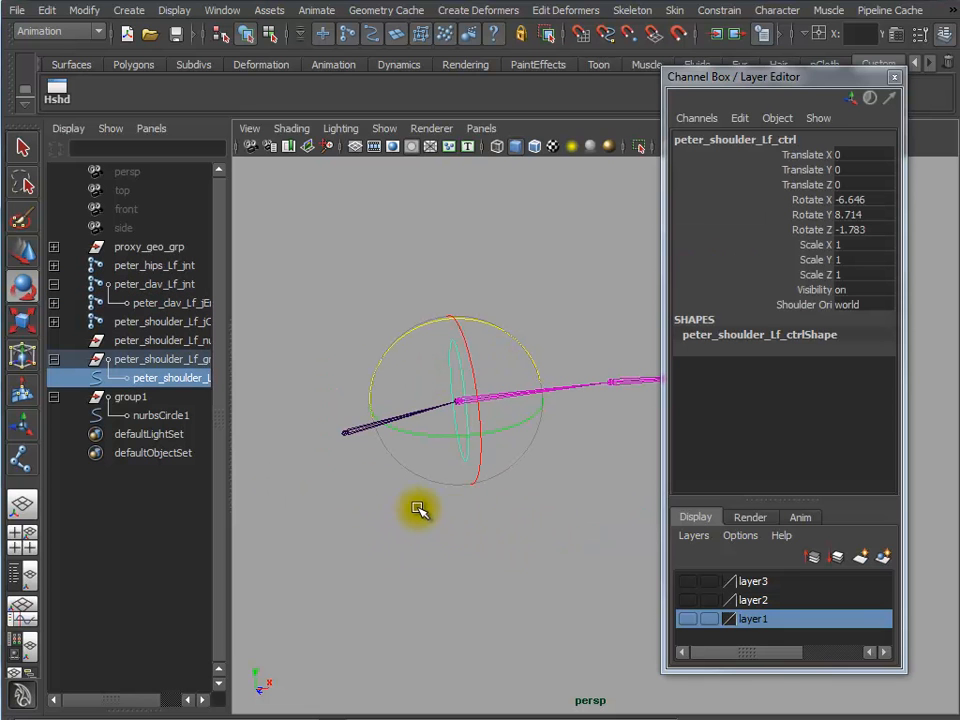
alt+right_drag(414, 517, 495, 520)
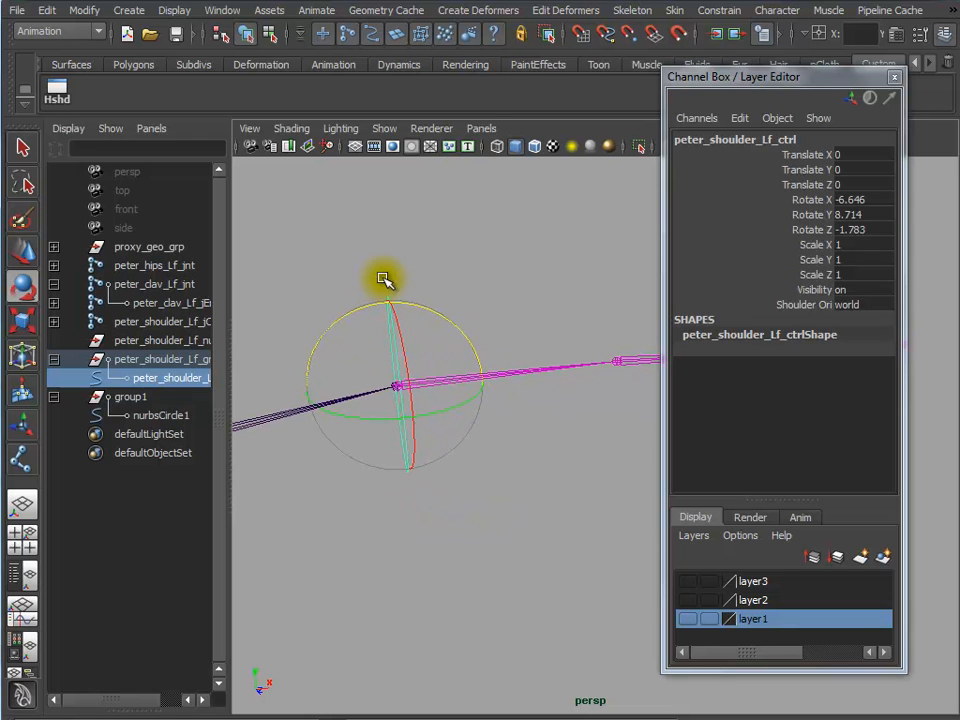
click(150, 363)
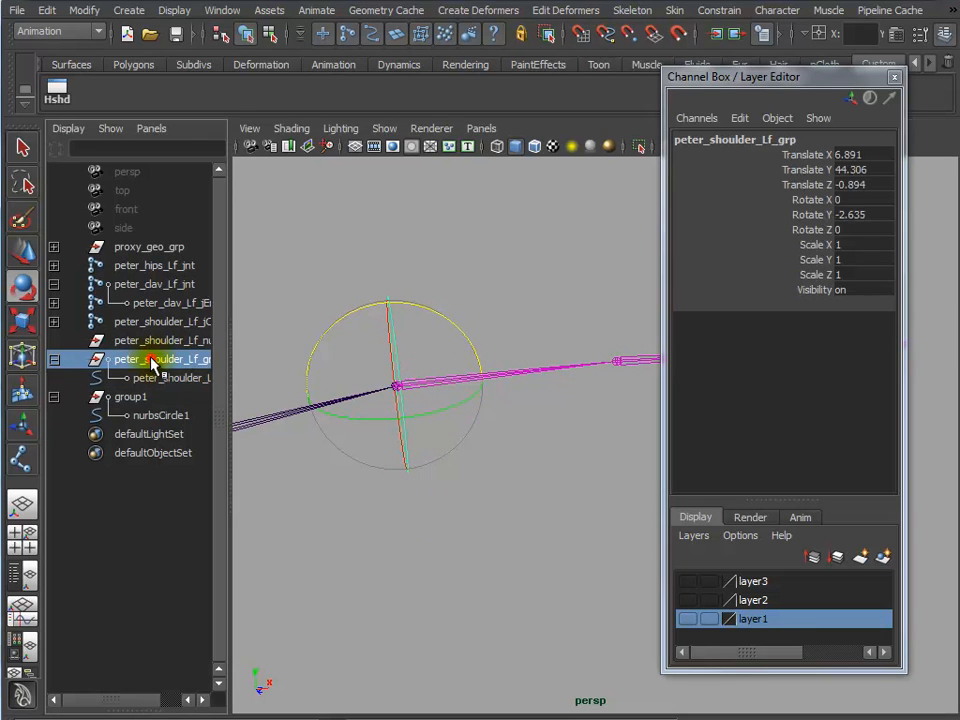
click(140, 378)
click(130, 360)
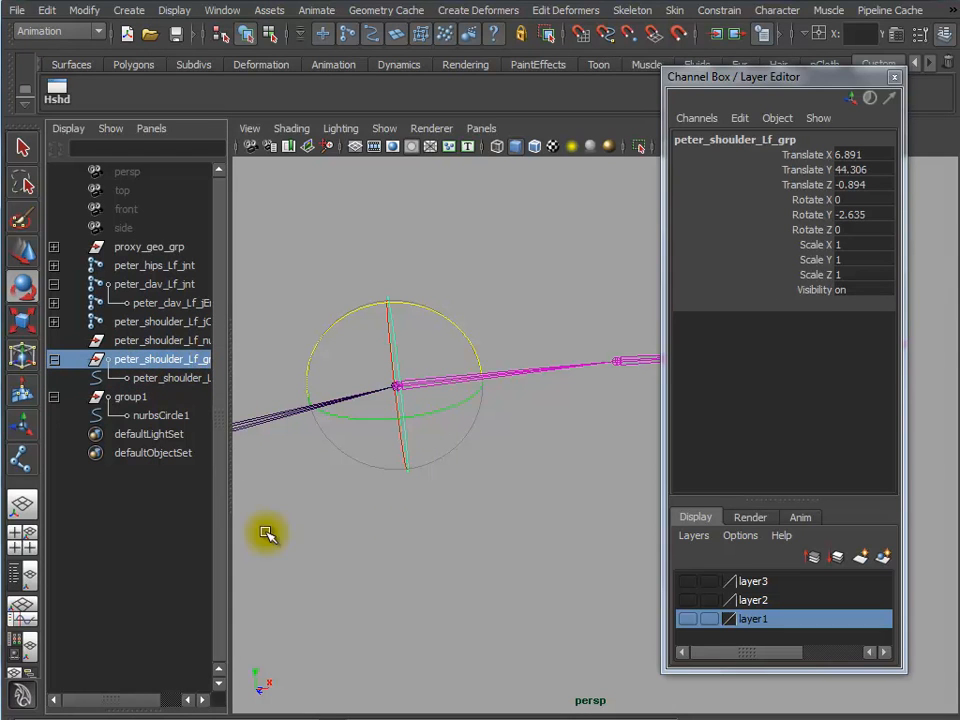
drag(562, 316, 548, 390)
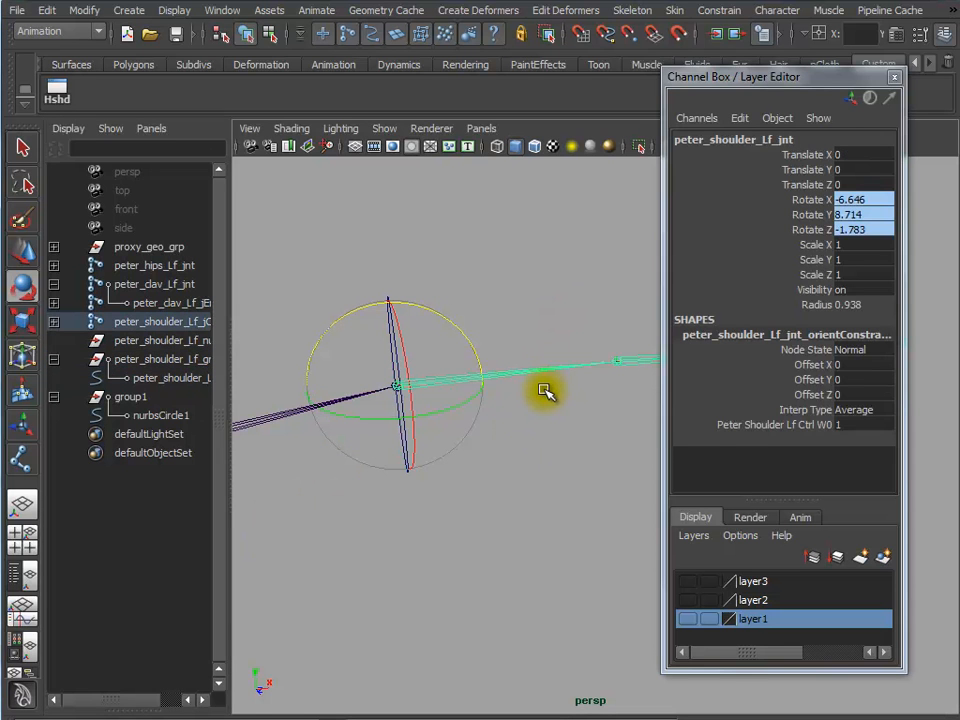
click(566, 431)
drag(460, 342, 471, 422)
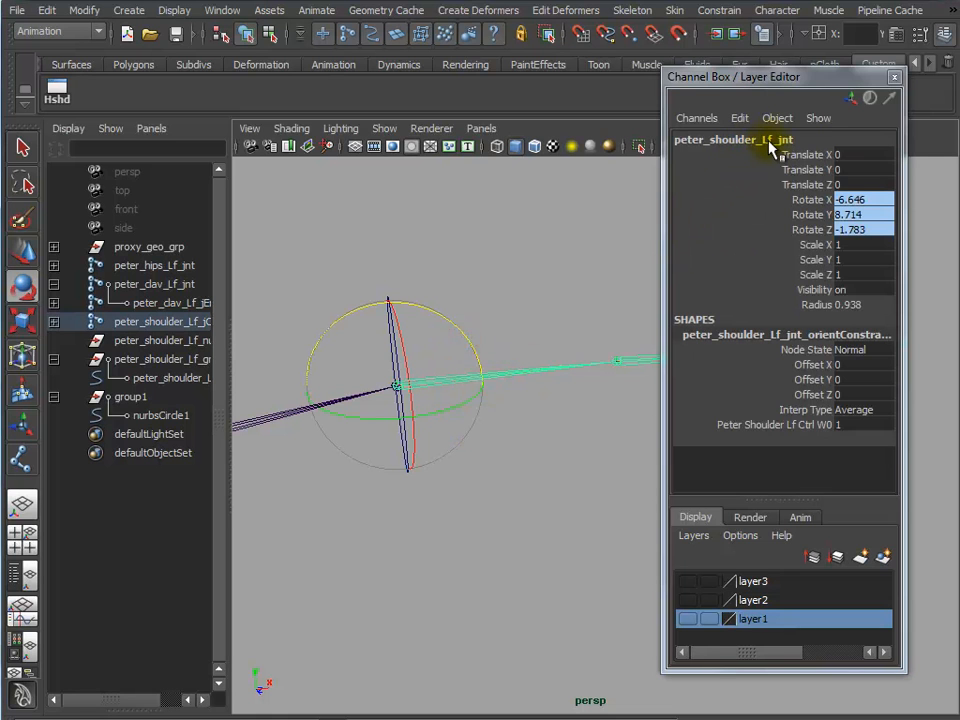
Open the Hypergraph Hierarchy and frame peter_shoulder_Lf_jnt in it
click(217, 12)
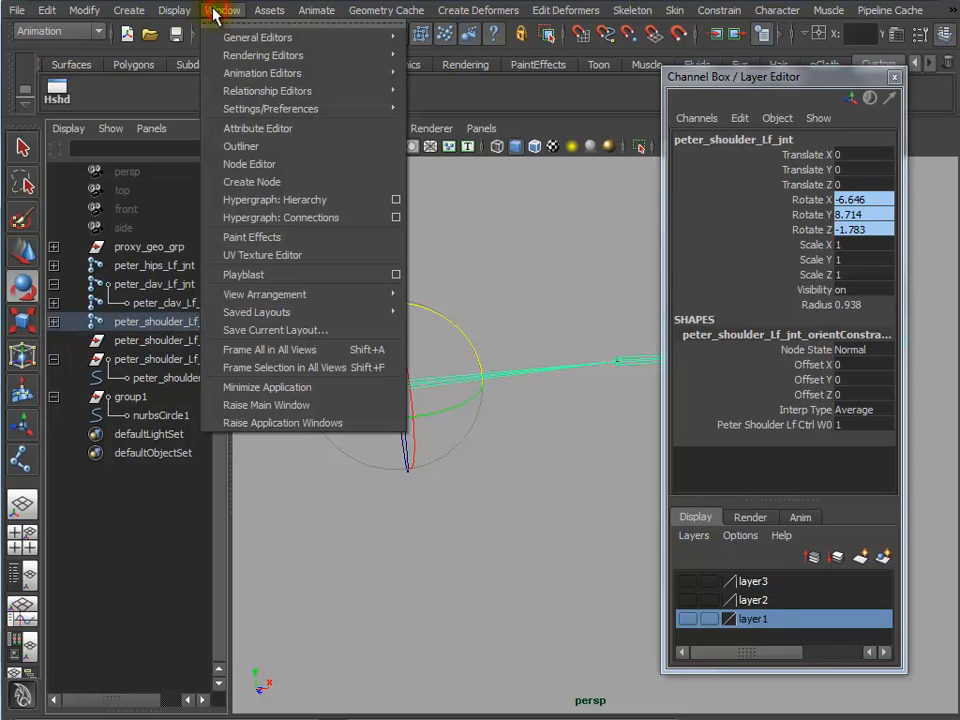
click(305, 204)
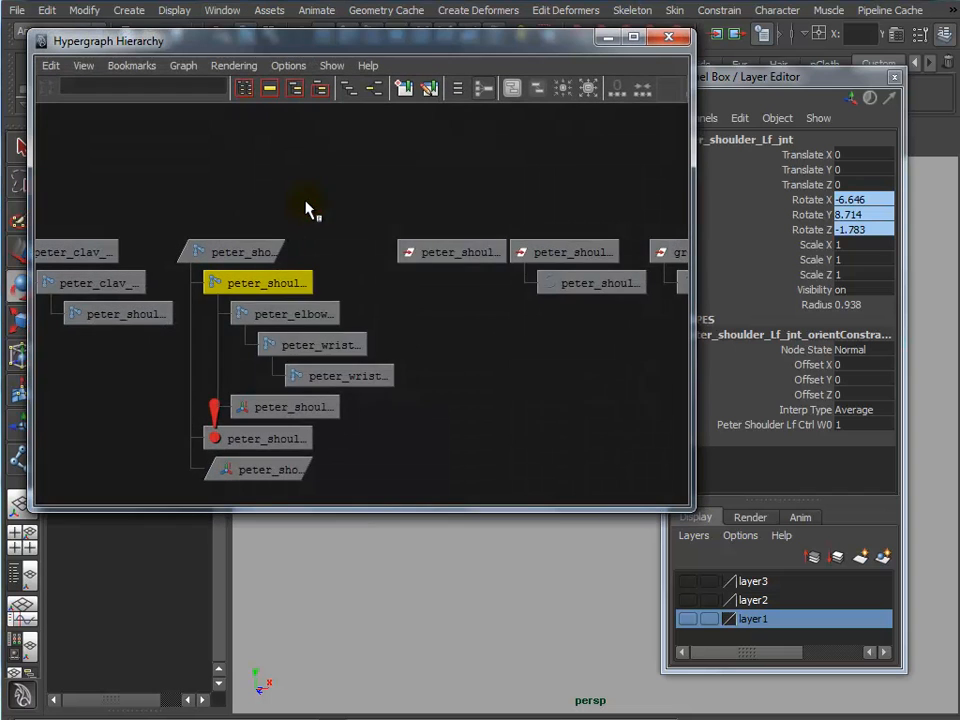
key(f)
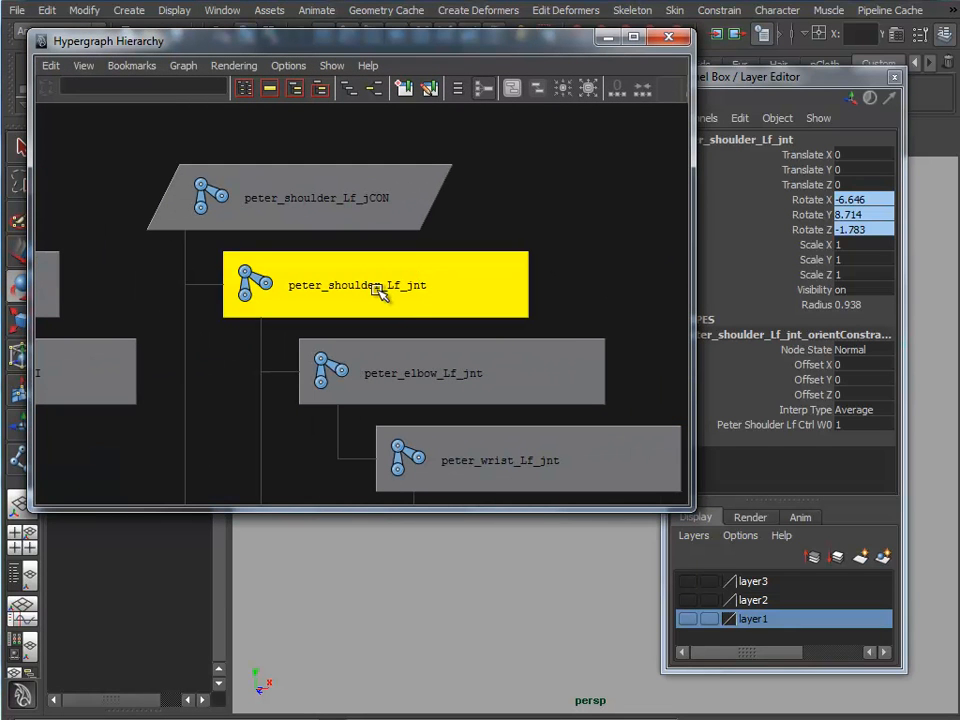
Compare the channel values of peter_shoulder_Lf_jnt and its parent joint peter_shoulder_Lf_jCON
click(380, 214)
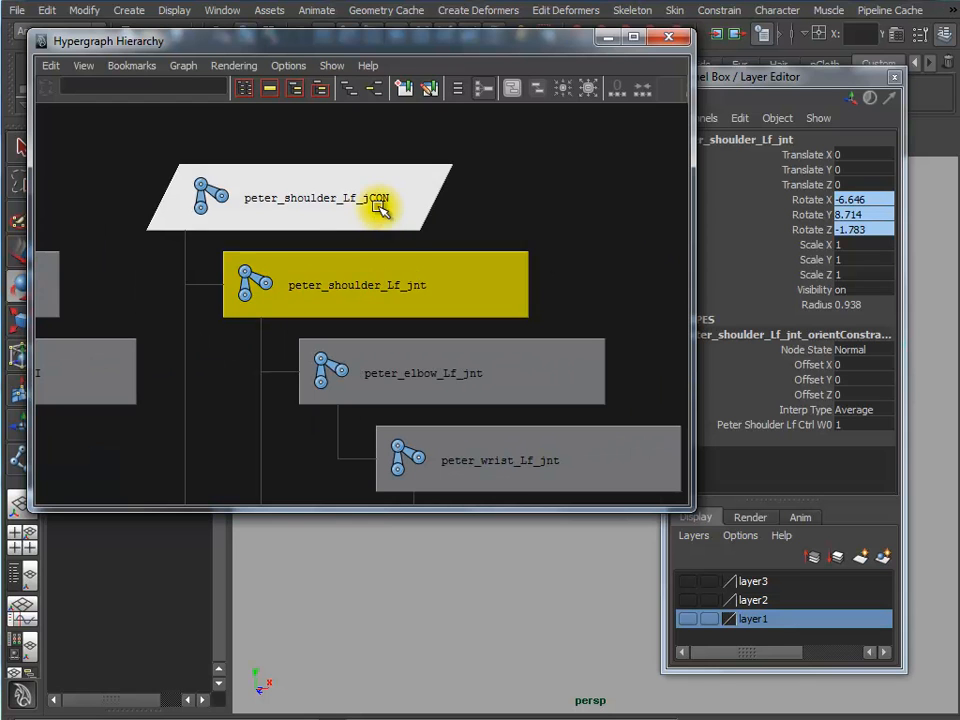
click(298, 200)
click(305, 263)
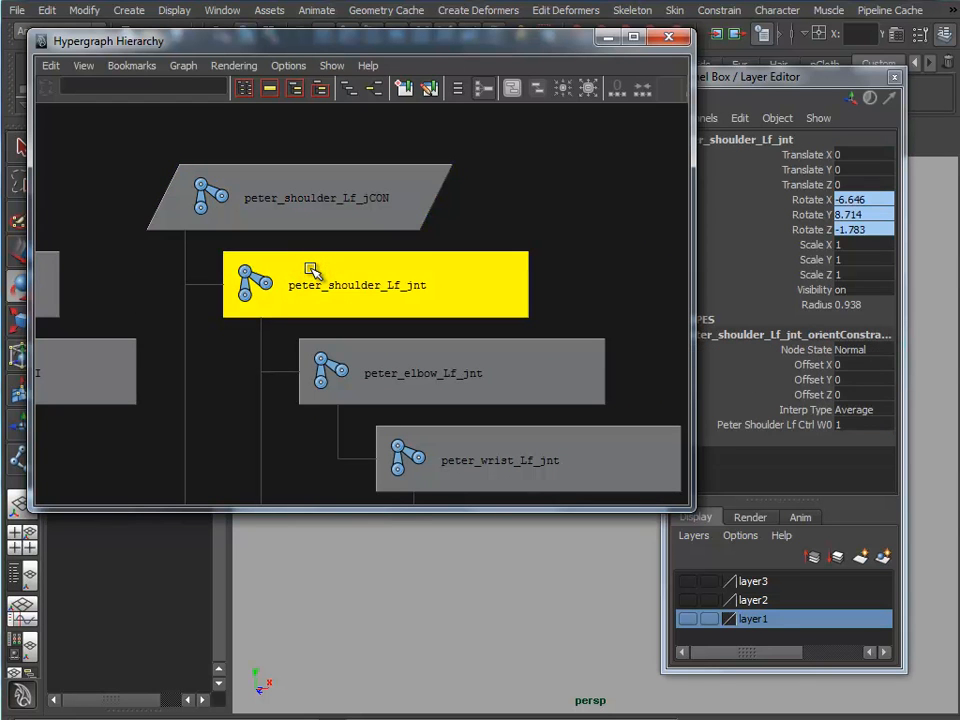
key(Up)
click(311, 270)
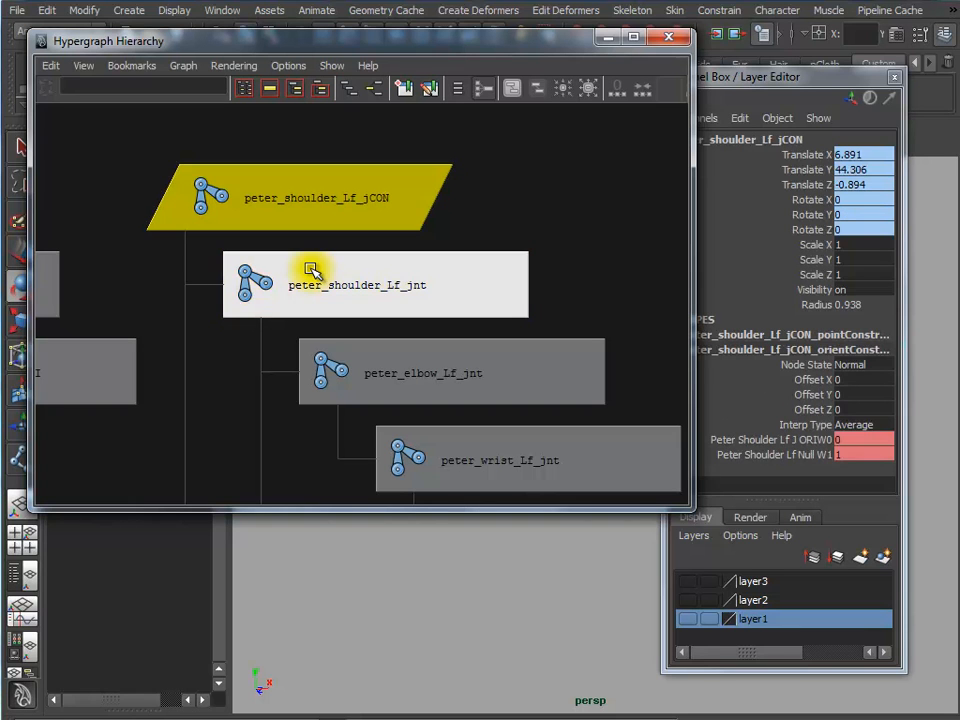
key(Down)
key(Up)
key(Down)
key(Up)
key(Down)
key(Up)
Parent peter_shoulder_Lf_grp under peter_shoulder_Lf_jCON in the Hypergraph Hierarchy
drag(517, 56, 657, 155)
alt+right_drag(760, 327, 455, 310)
alt+middle_drag(557, 332, 474, 306)
alt+right_drag(522, 310, 471, 302)
alt+middle_drag(471, 302, 401, 274)
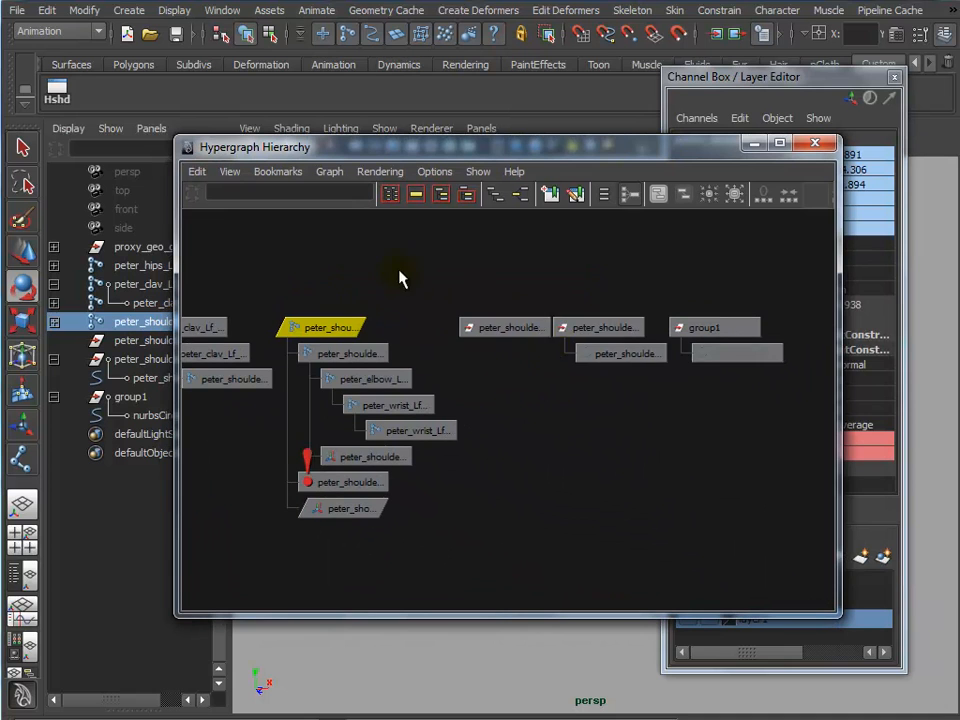
click(603, 355)
alt+right_drag(589, 350, 850, 462)
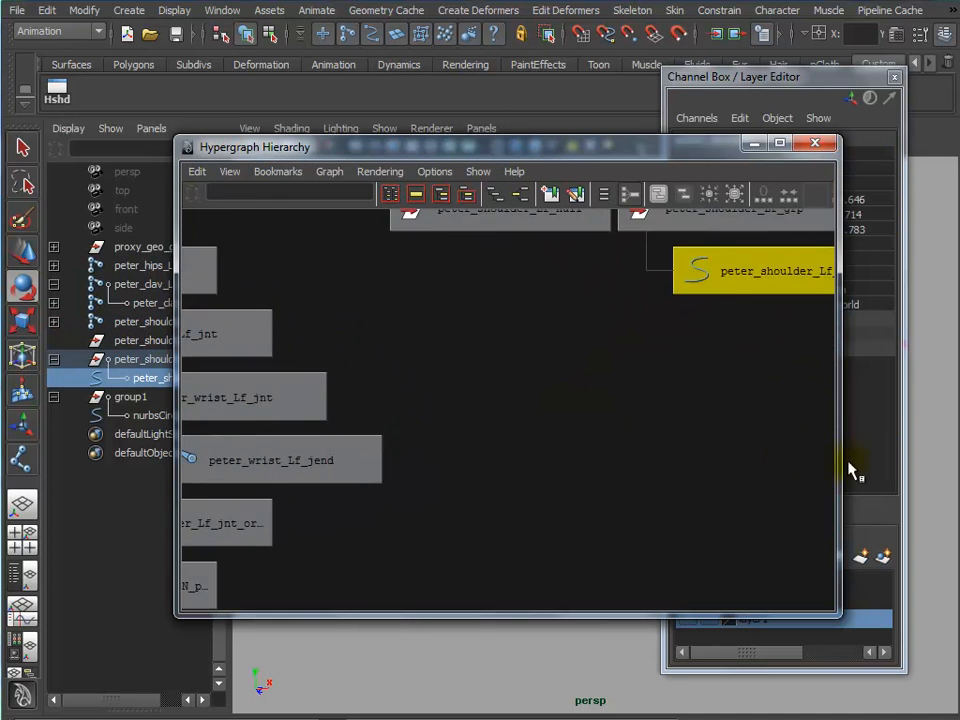
alt+middle_drag(850, 462, 530, 493)
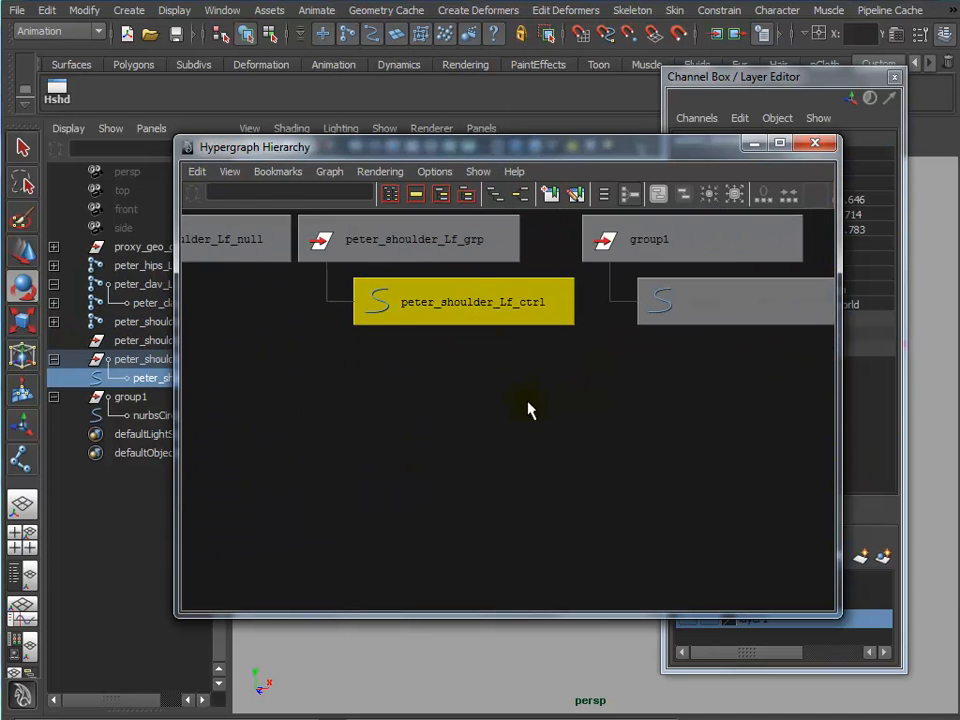
alt+right_drag(530, 410, 388, 388)
click(444, 307)
alt+middle_drag(432, 432, 719, 465)
middle_drag(343, 339, 468, 348)
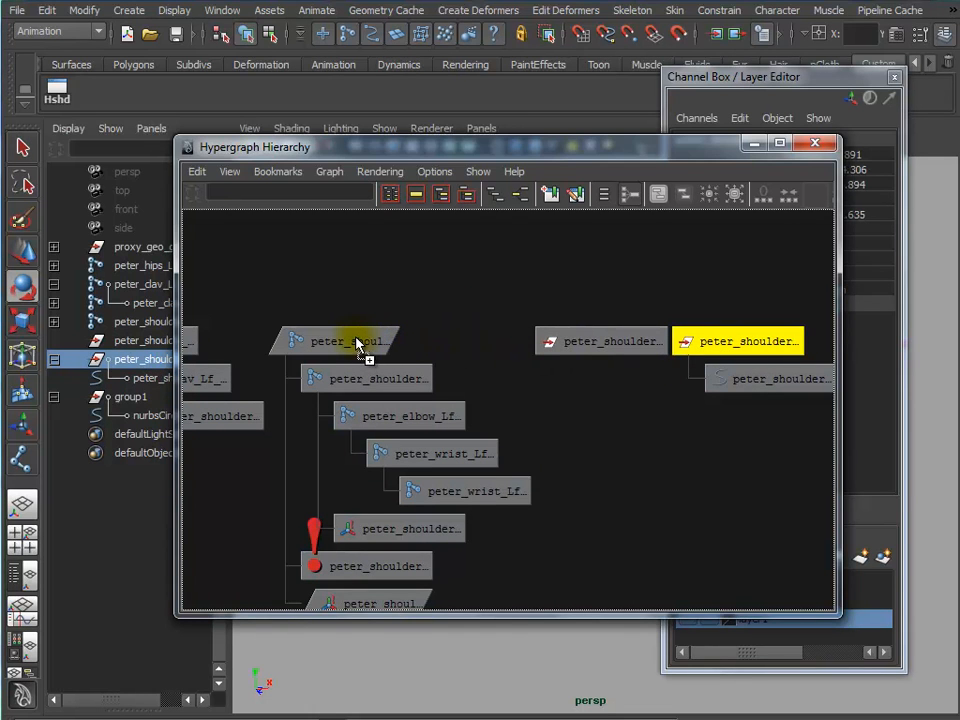
middle_drag(358, 343, 358, 343)
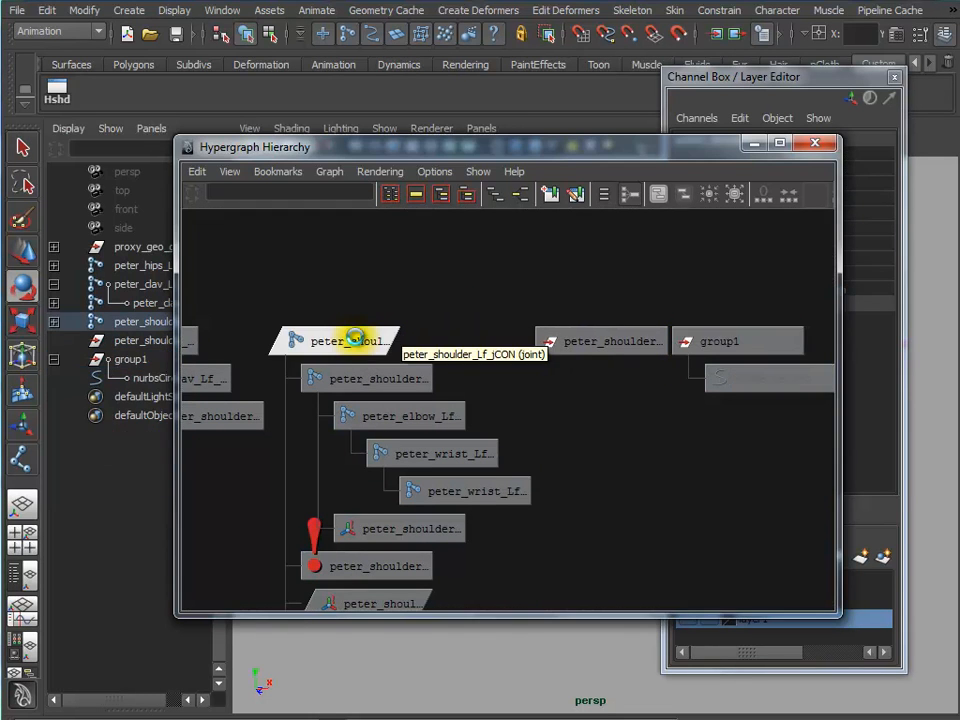
Examine the nodes under peter_shoulder_Lf_jCON in the Hypergraph Hierarchy, and close it along with the Channel Box
click(358, 341)
click(386, 379)
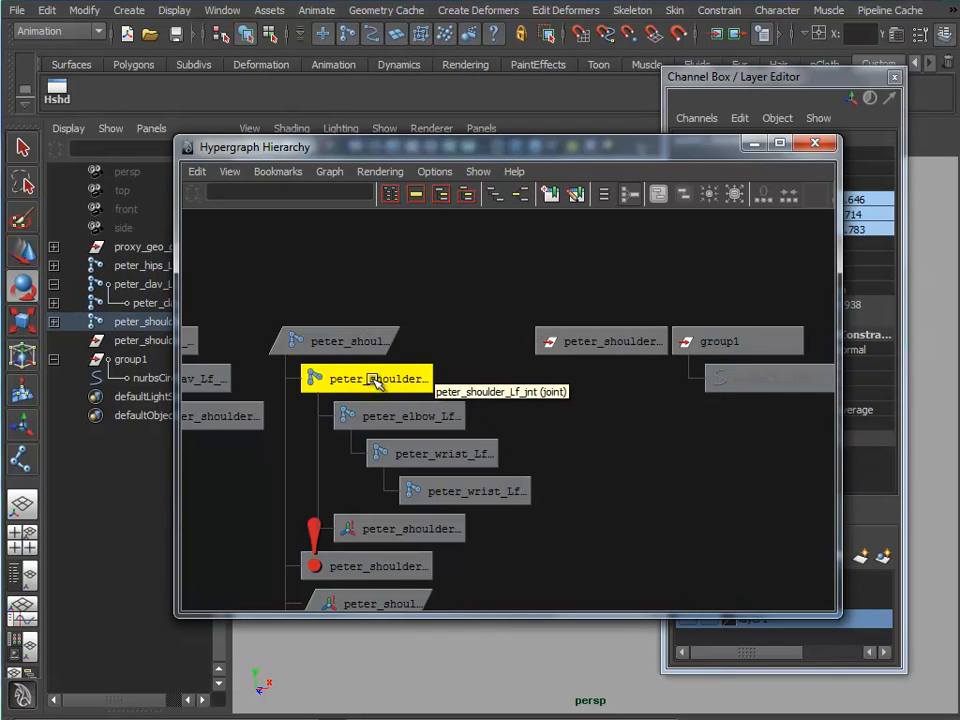
alt+right_drag(591, 465, 500, 459)
alt+middle_drag(528, 444, 557, 300)
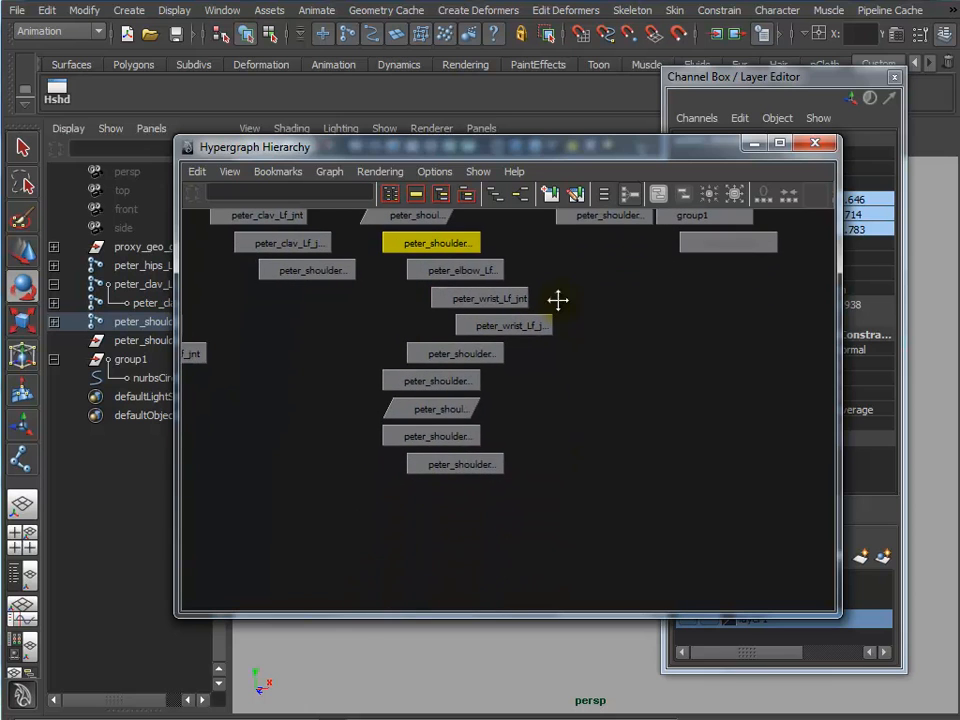
click(428, 440)
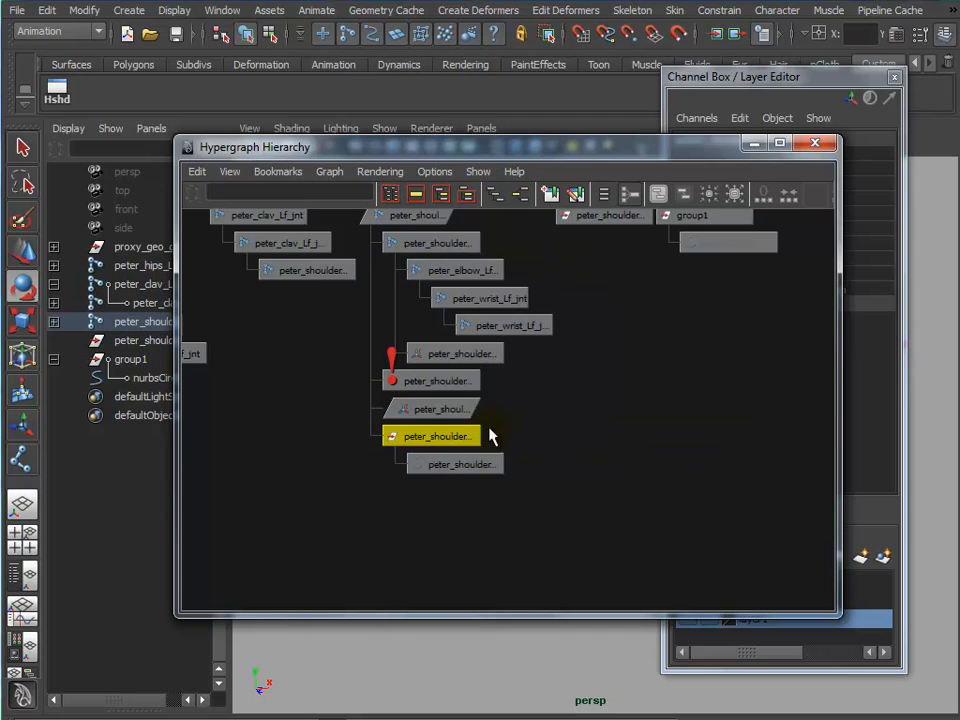
alt+right_drag(482, 452, 579, 429)
alt+middle_drag(579, 429, 630, 527)
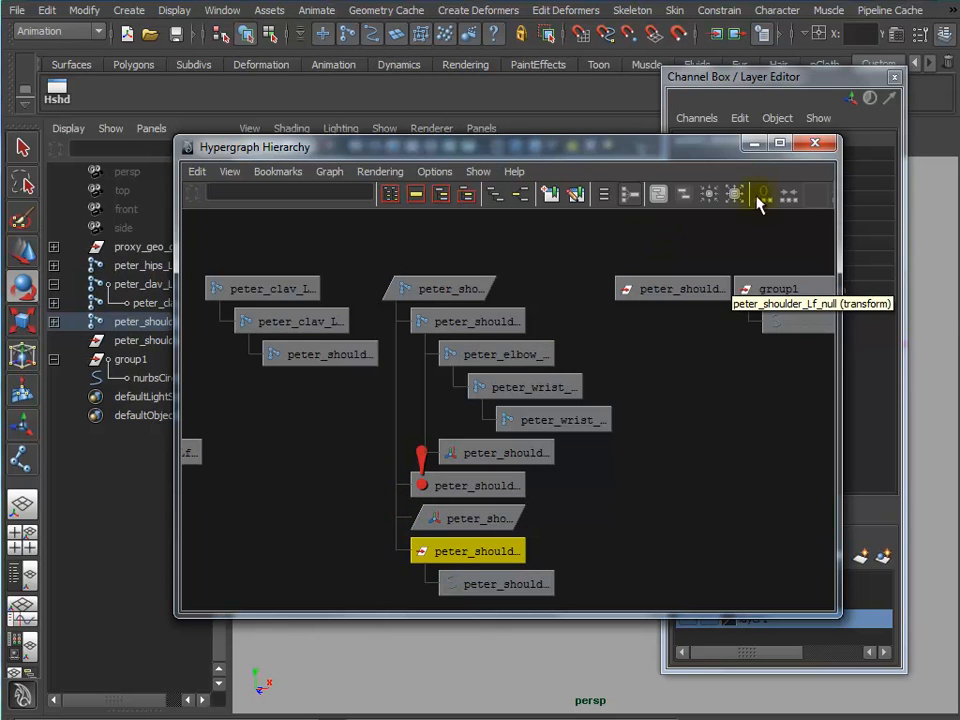
click(815, 146)
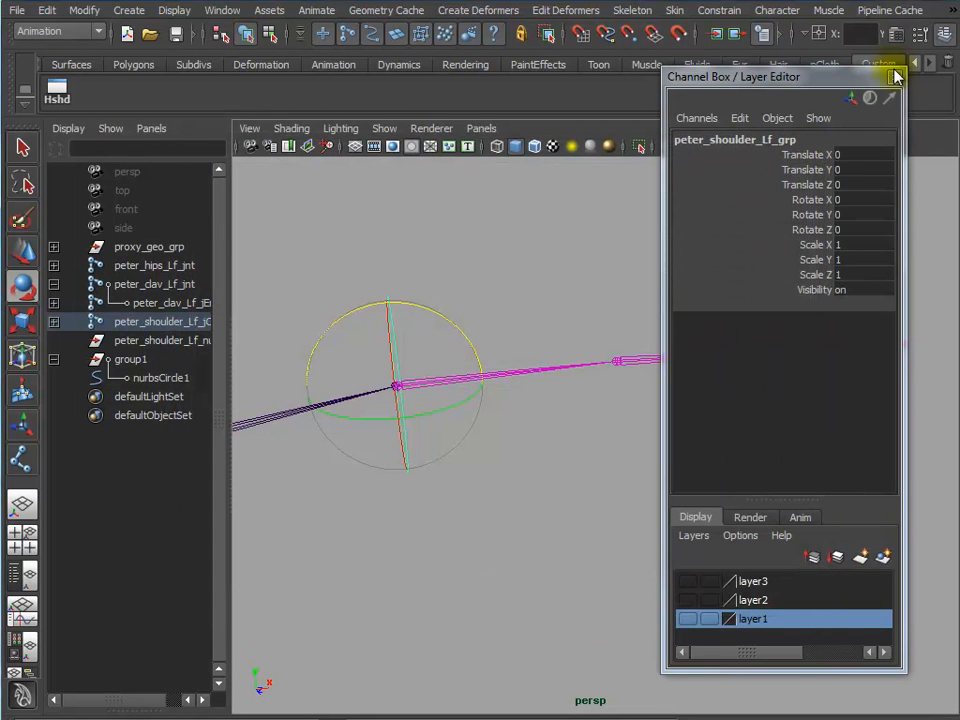
click(895, 80)
Rotate peter_clav_Lf_jnt up and back to test how the shoulder control and arm chain follow it
click(651, 450)
alt+drag(651, 450, 525, 437)
alt+drag(456, 516, 446, 503)
alt+right_drag(446, 503, 508, 506)
alt+middle_drag(508, 506, 602, 545)
click(412, 424)
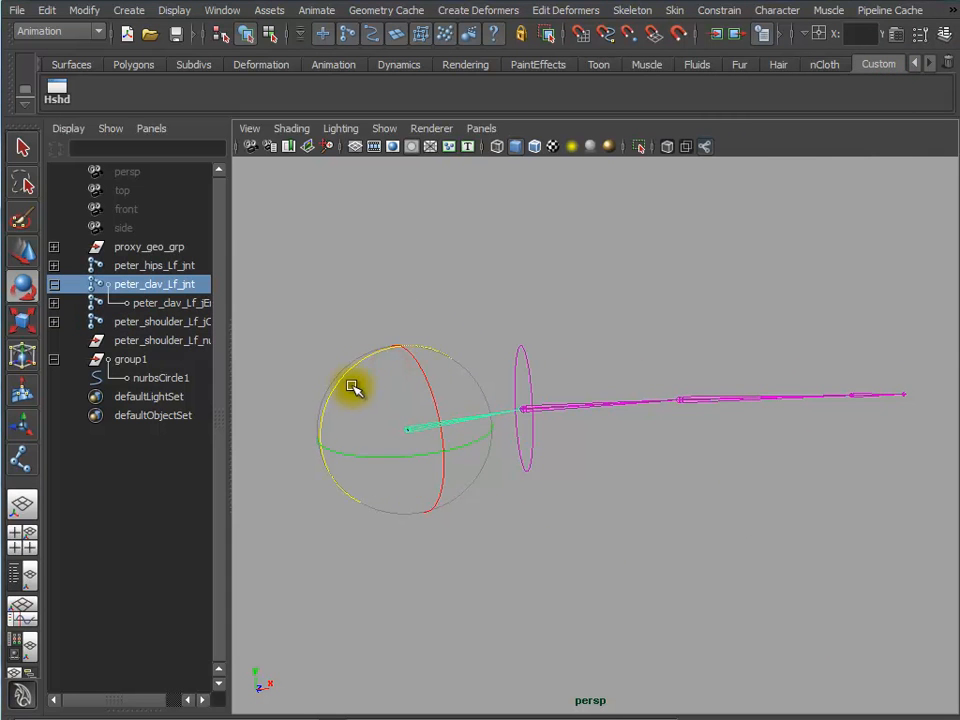
drag(350, 366, 246, 429)
drag(538, 247, 403, 268)
mouse_move(521, 246)
mouse_down()
mouse_move(499, 272)
mouse_move(435, 231)
mouse_move(521, 296)
mouse_move(497, 347)
mouse_move(490, 231)
mouse_move(542, 272)
mouse_move(536, 259)
mouse_up()
click(565, 466)
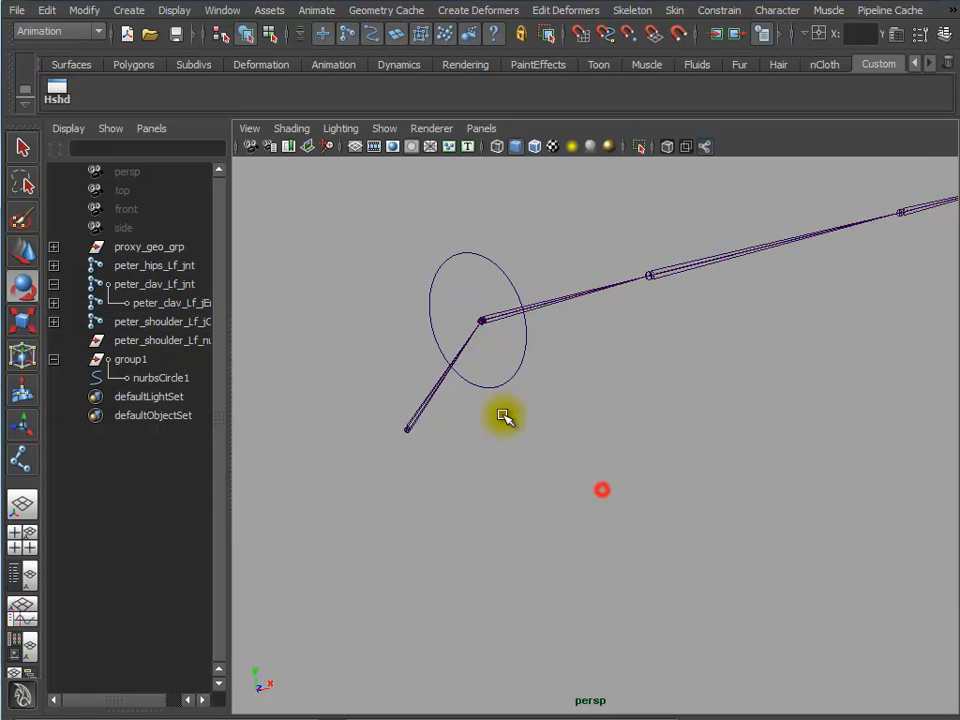
click(399, 411)
drag(401, 349, 737, 604)
Set the Shoulder Orient attribute of peter_shoulder_Lf_ctrl to FK
drag(625, 405, 579, 428)
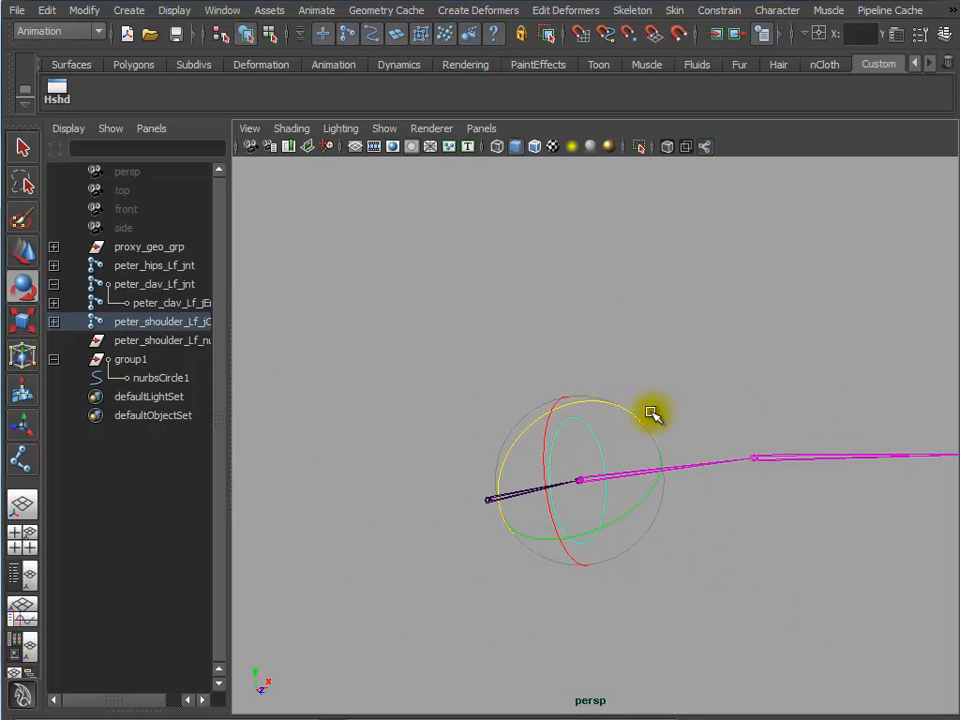
click(944, 36)
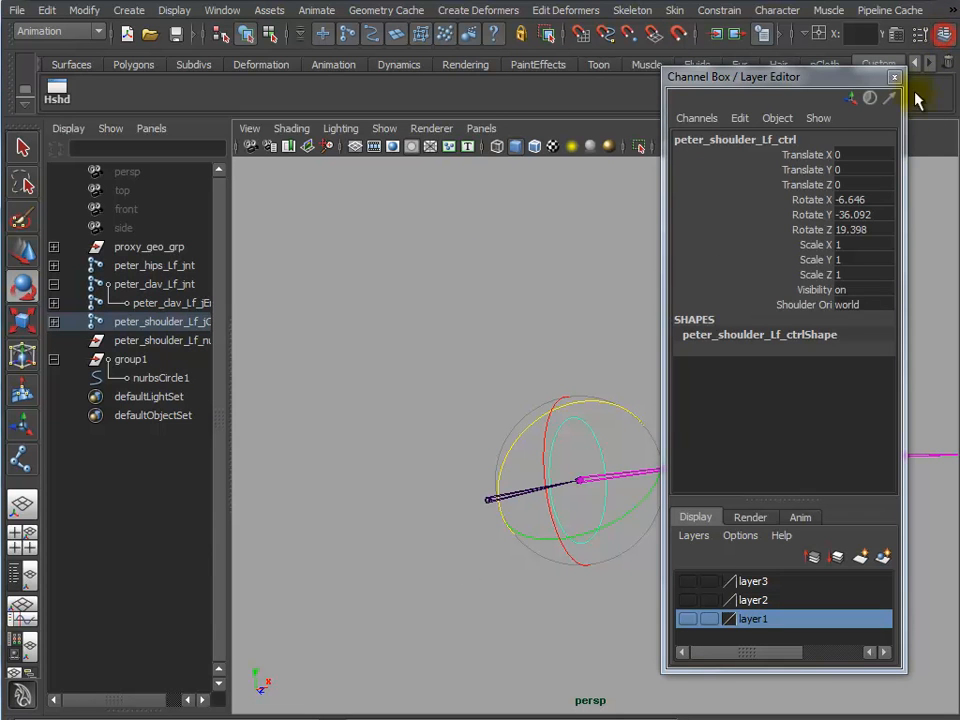
click(853, 306)
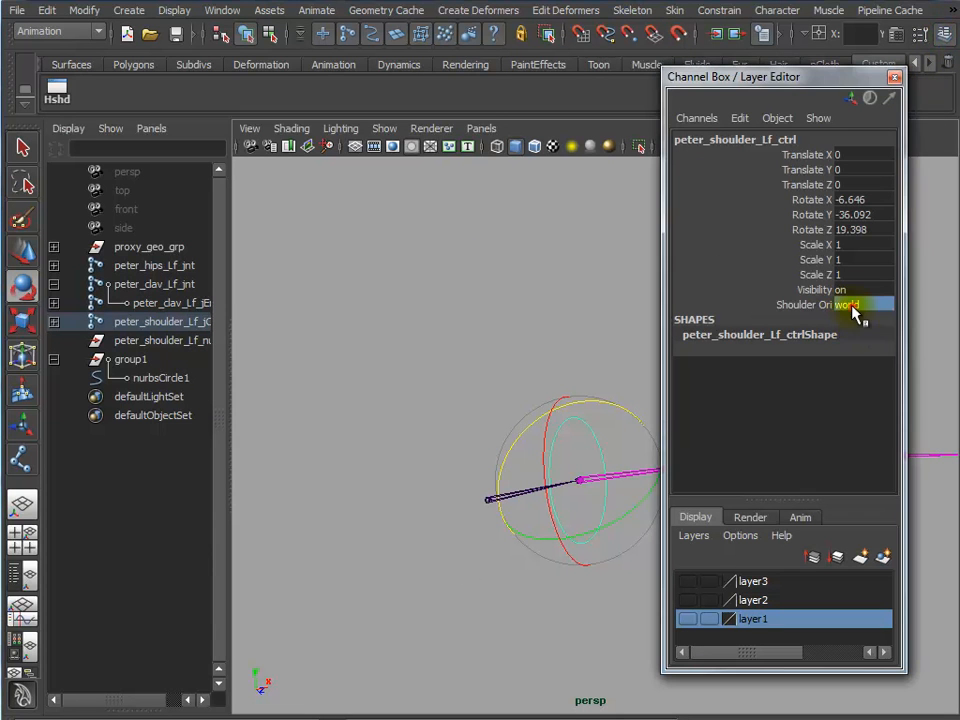
click(866, 322)
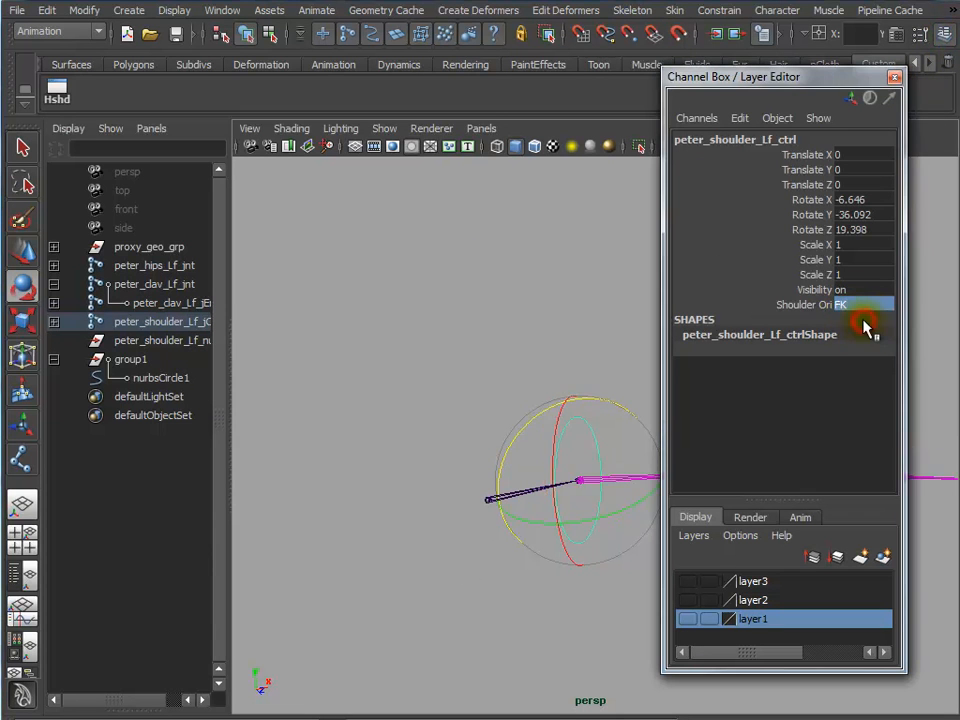
Rotate peter_clav_Lf_jnt to test how the arm follows in FK mode
click(463, 300)
click(574, 407)
click(352, 430)
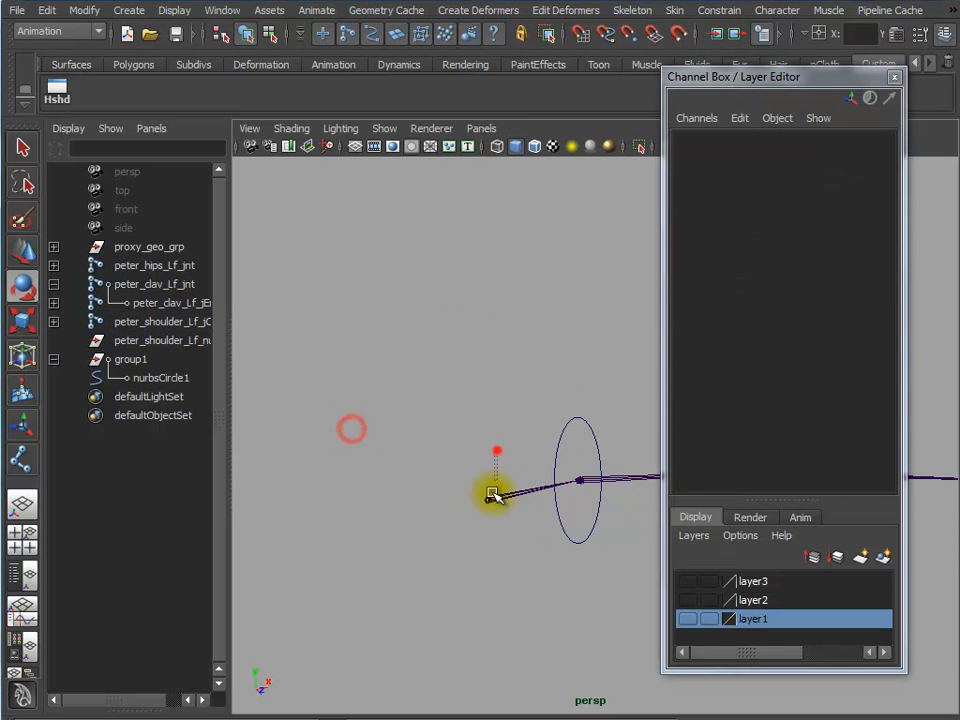
click(499, 455)
drag(473, 425, 327, 437)
alt+drag(511, 439, 544, 431)
drag(519, 486, 476, 484)
Set Rotate X, Y and Z of peter_shoulder_Lf_ctrl to 0 with the clavicle still rotated
drag(506, 362, 474, 401)
drag(855, 226, 862, 208)
key(Return)
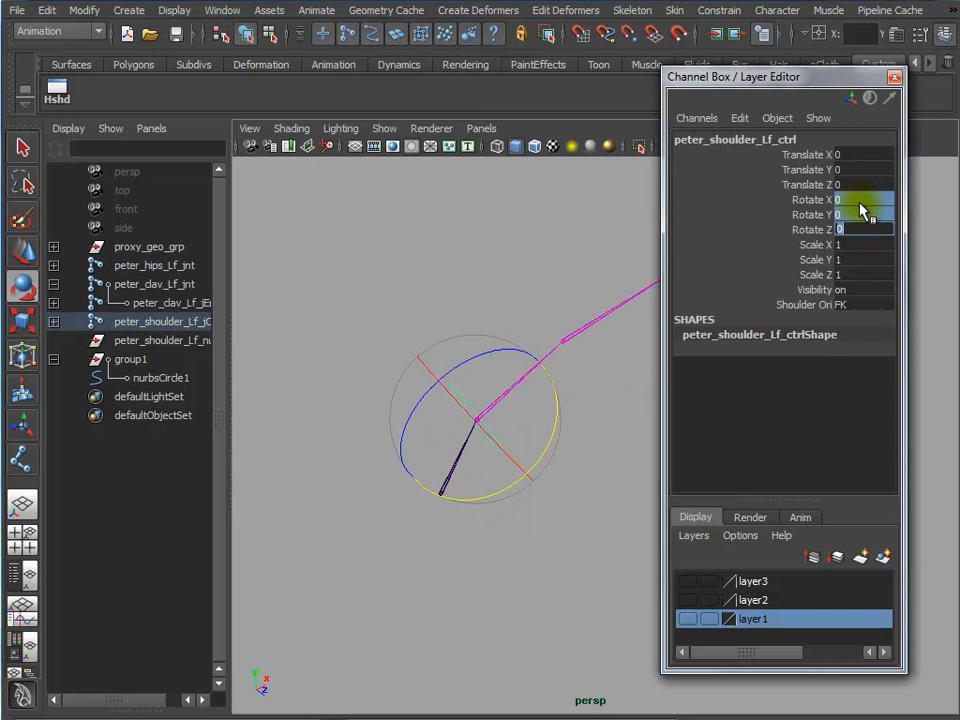
Rotate the shoulder control, and rotate peter_clav_Lf_jnt to test the arm's FK behaviour with a posed shoulder
alt+drag(486, 489, 446, 446)
click(547, 420)
click(429, 375)
drag(423, 294, 455, 325)
drag(352, 314, 375, 296)
click(474, 551)
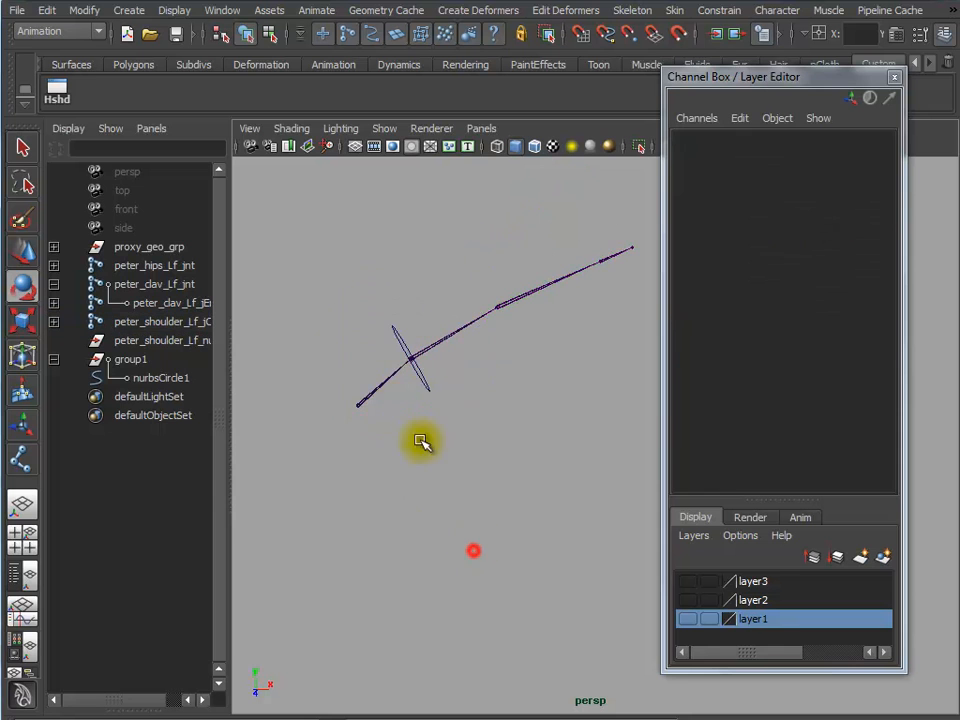
click(369, 393)
drag(353, 326, 373, 341)
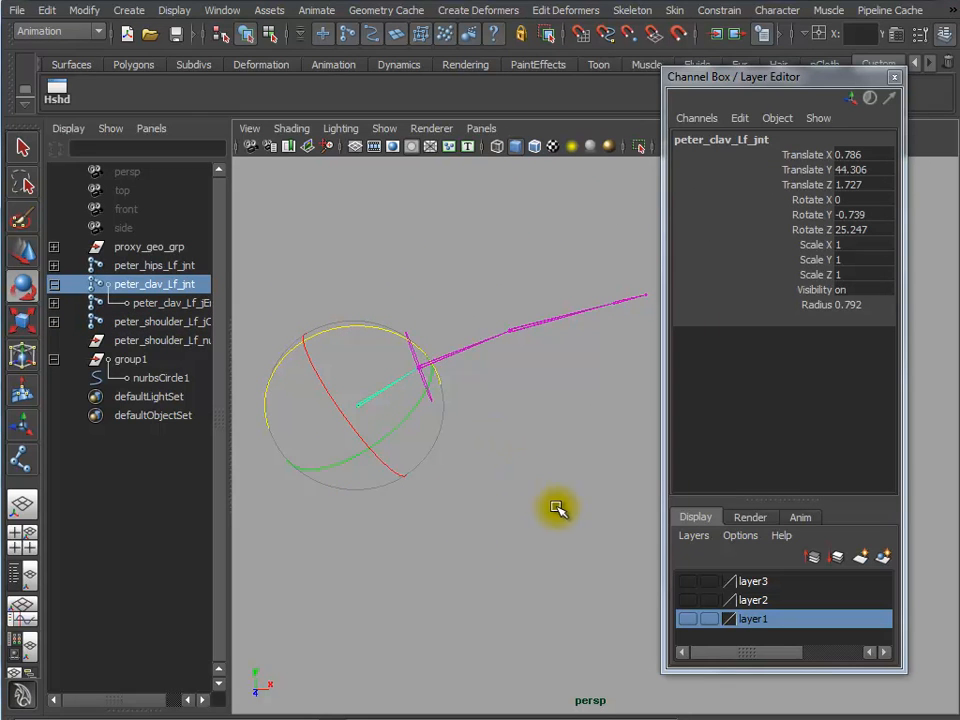
Set Rotate X, Y and Z of peter_clav_Lf_jnt to 0
click(521, 411)
click(369, 392)
drag(858, 202, 856, 227)
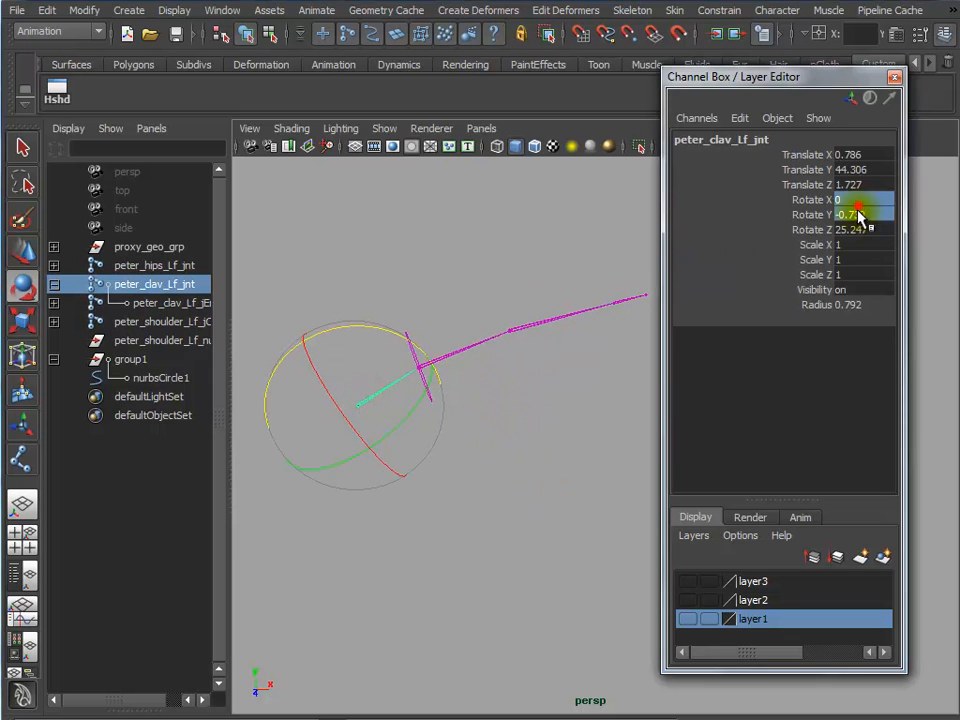
text(0)
key(Return)
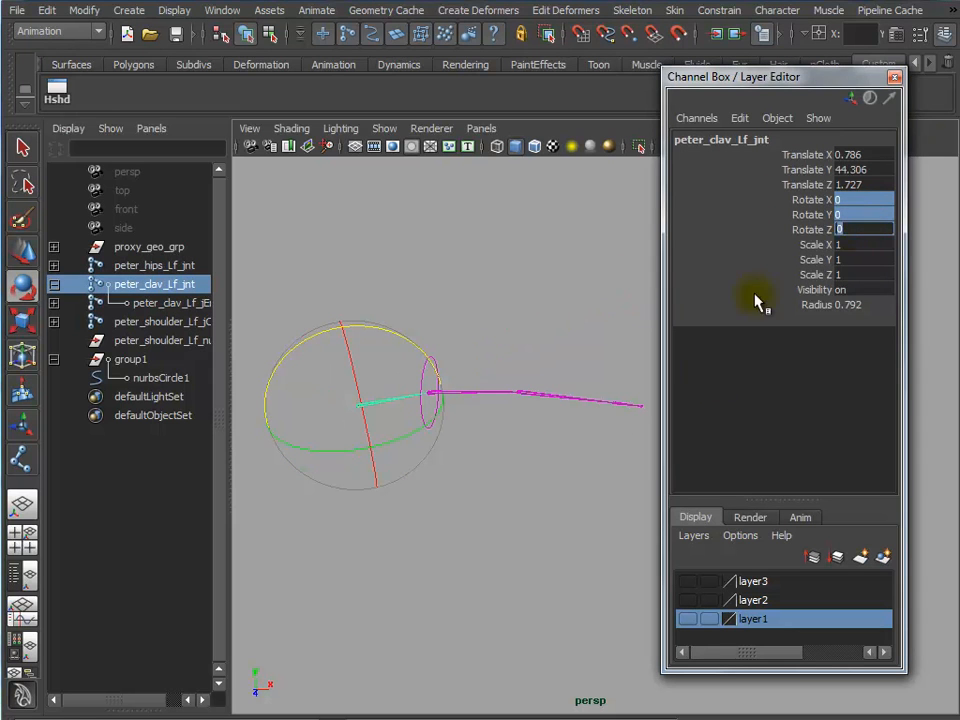
Reset Rotate X, Y and Z of peter_shoulder_Lf_ctrl to 0 and close the Channel Box
drag(488, 326, 395, 364)
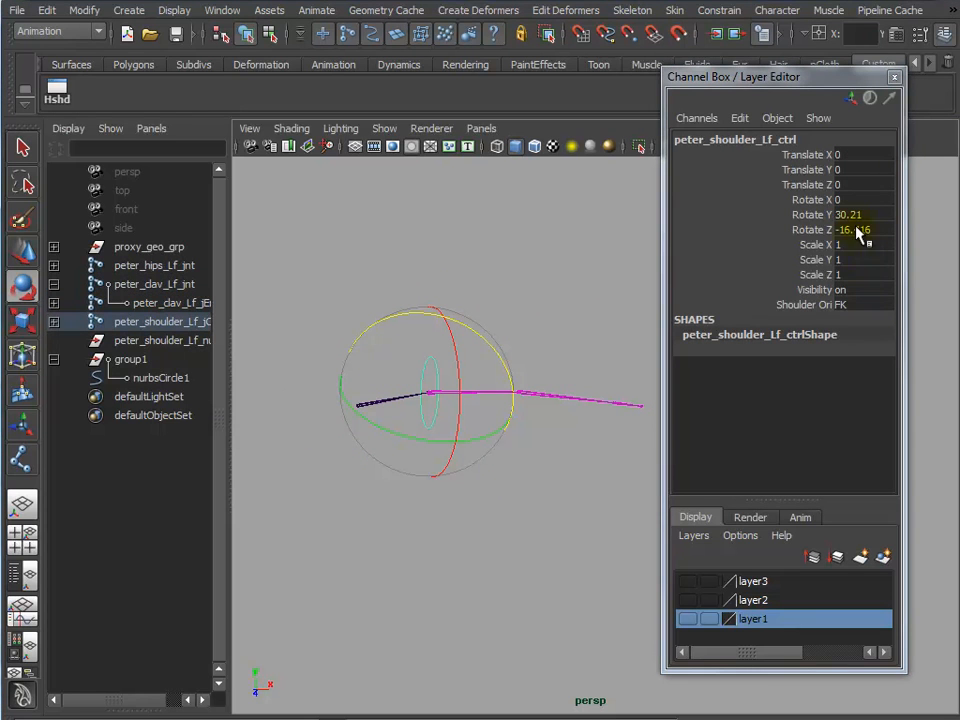
drag(852, 232, 864, 203)
key(Return)
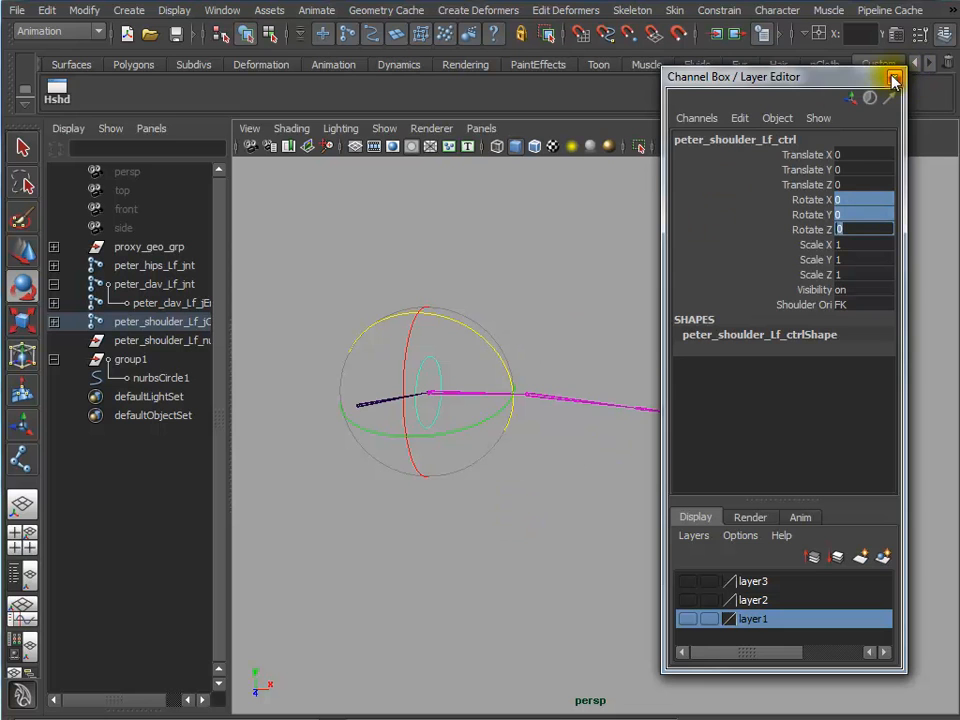
click(808, 78)
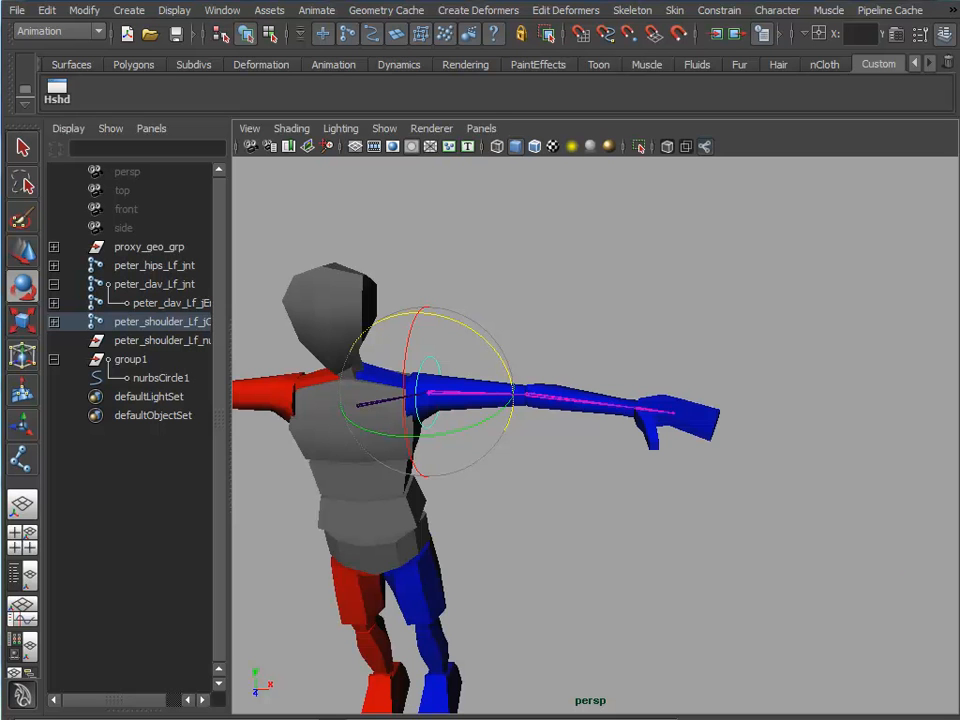
Open the Smooth Bind options and reset them to their defaults
click(576, 541)
alt+right_drag(576, 541, 712, 531)
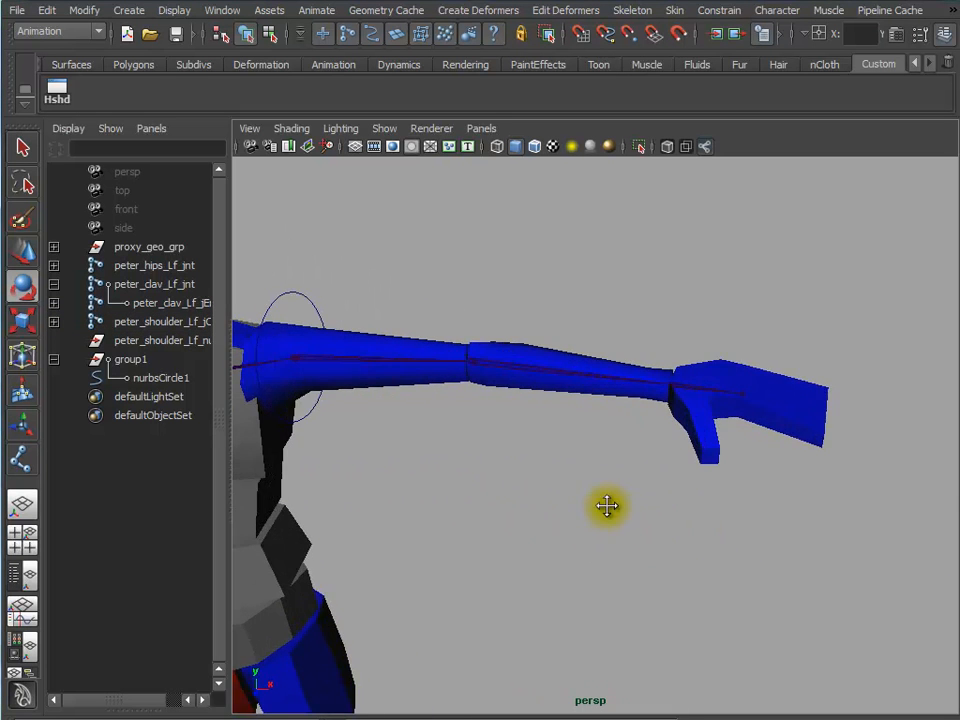
alt+middle_drag(604, 506, 771, 559)
alt+drag(570, 544, 596, 539)
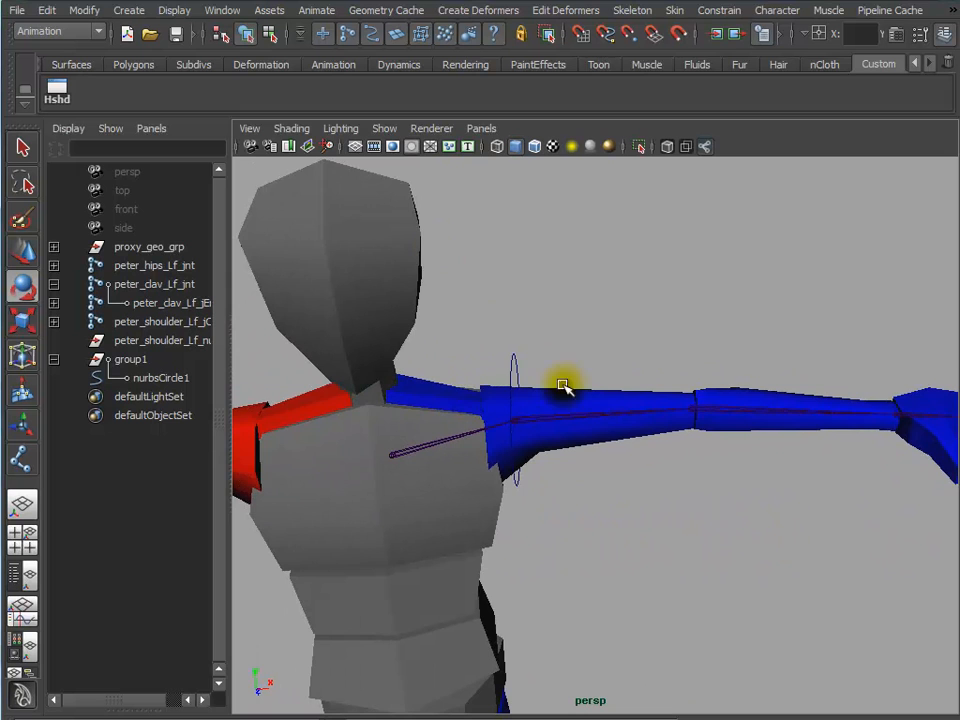
alt+drag(681, 527, 568, 501)
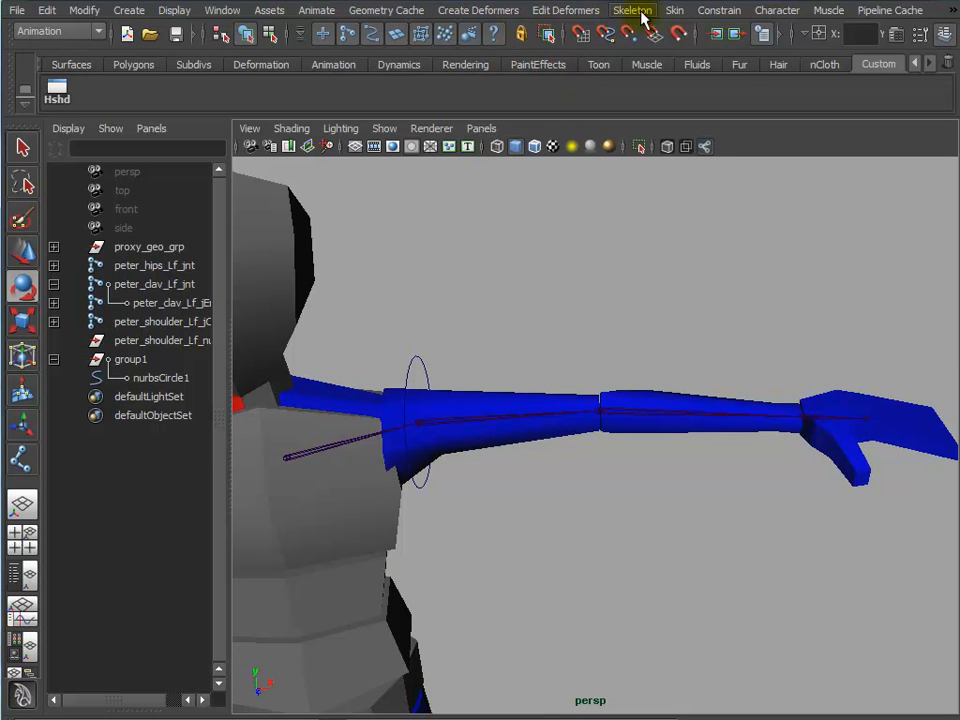
click(674, 10)
mouse_move(707, 38)
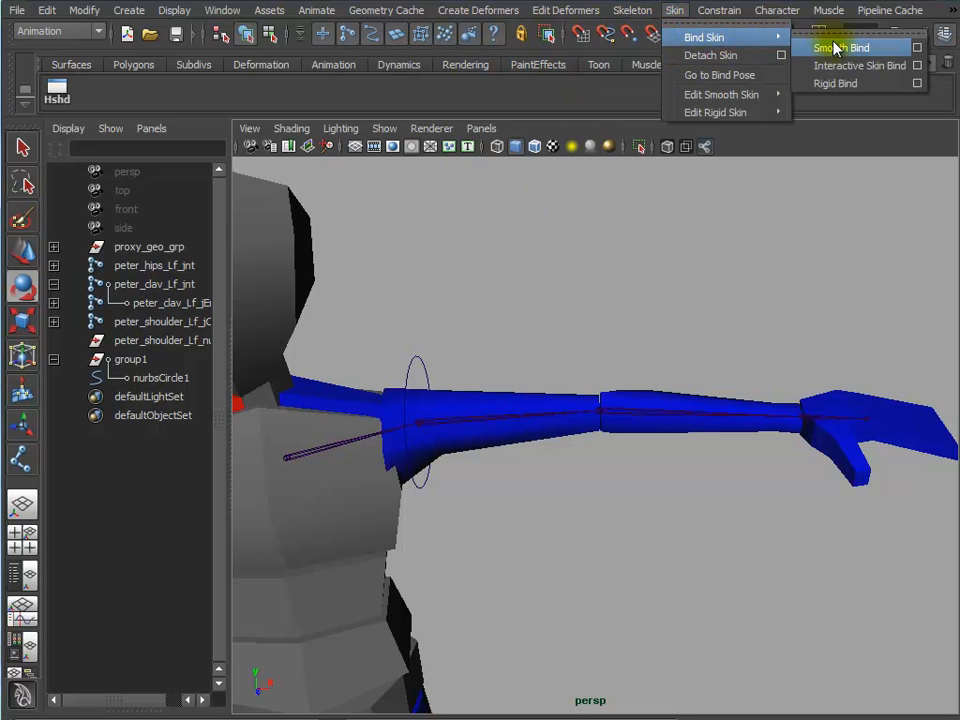
click(918, 50)
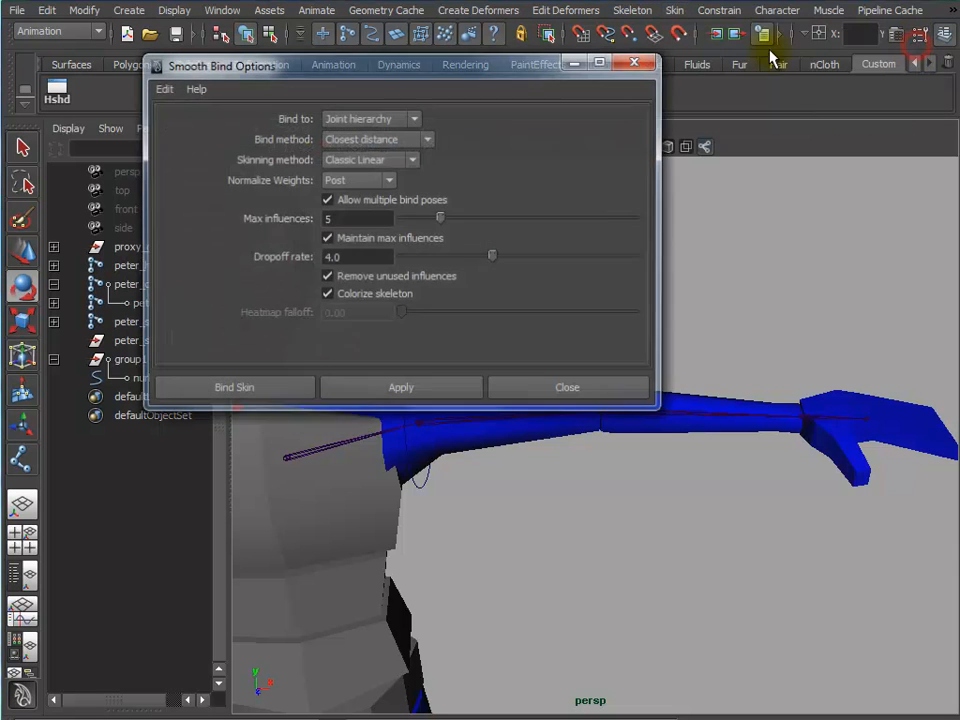
click(160, 88)
click(176, 124)
drag(390, 71, 657, 38)
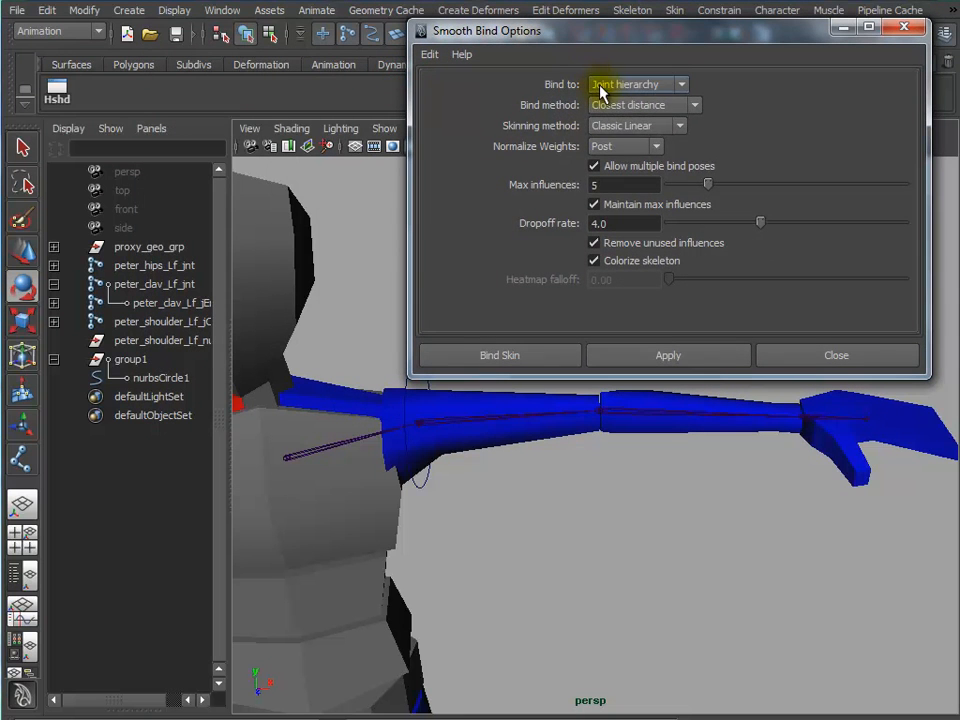
Set Smooth Bind to use selected joints, Interactive weight normalization and 1 max influence
click(601, 89)
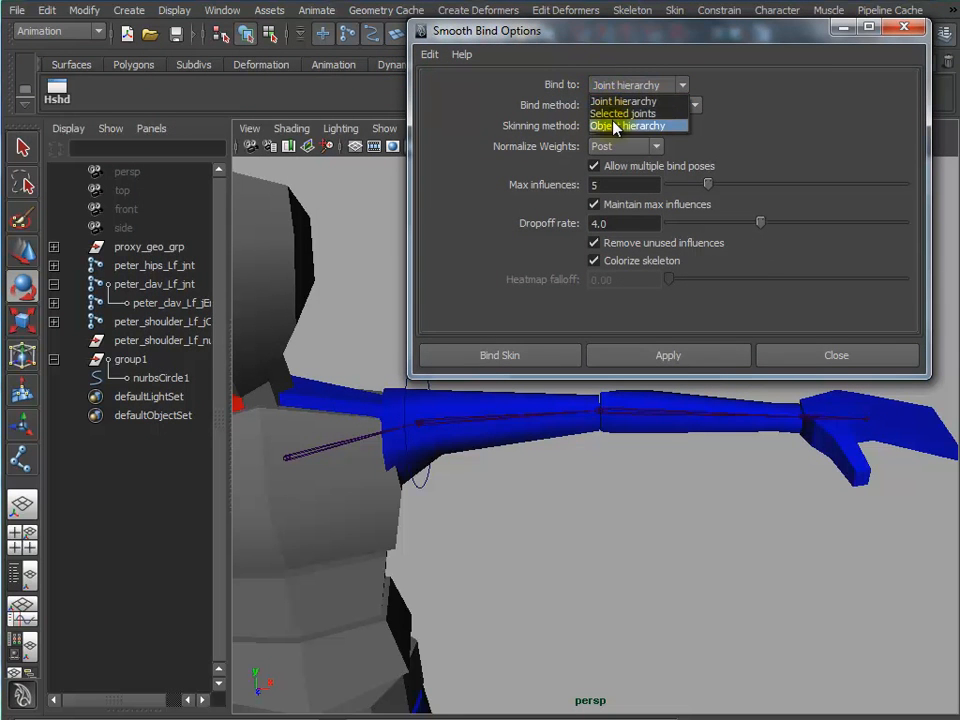
click(617, 114)
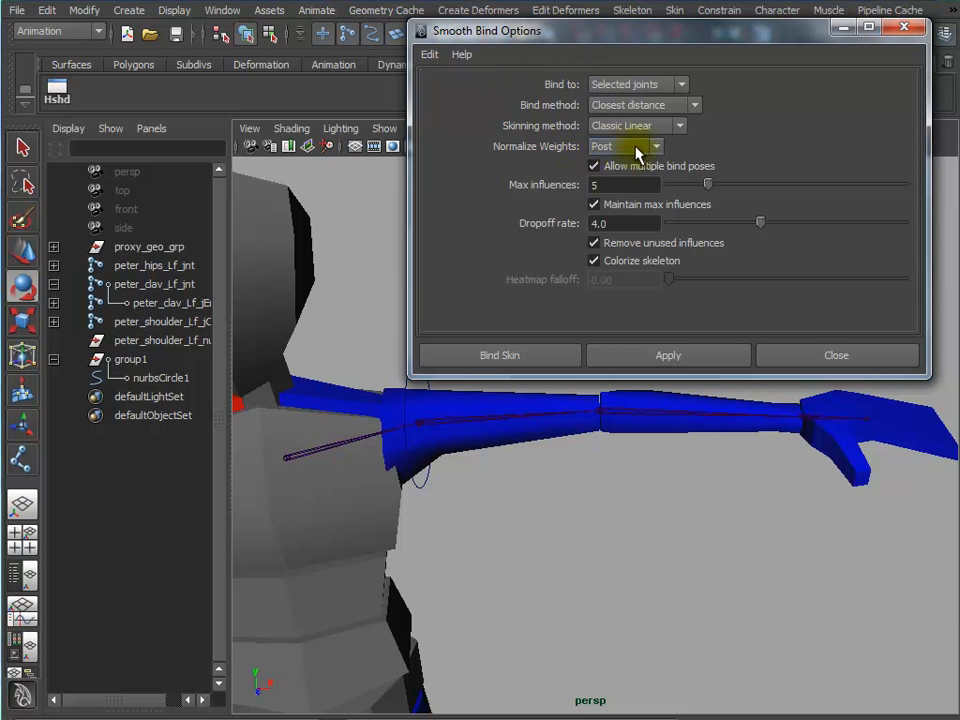
click(632, 148)
click(620, 176)
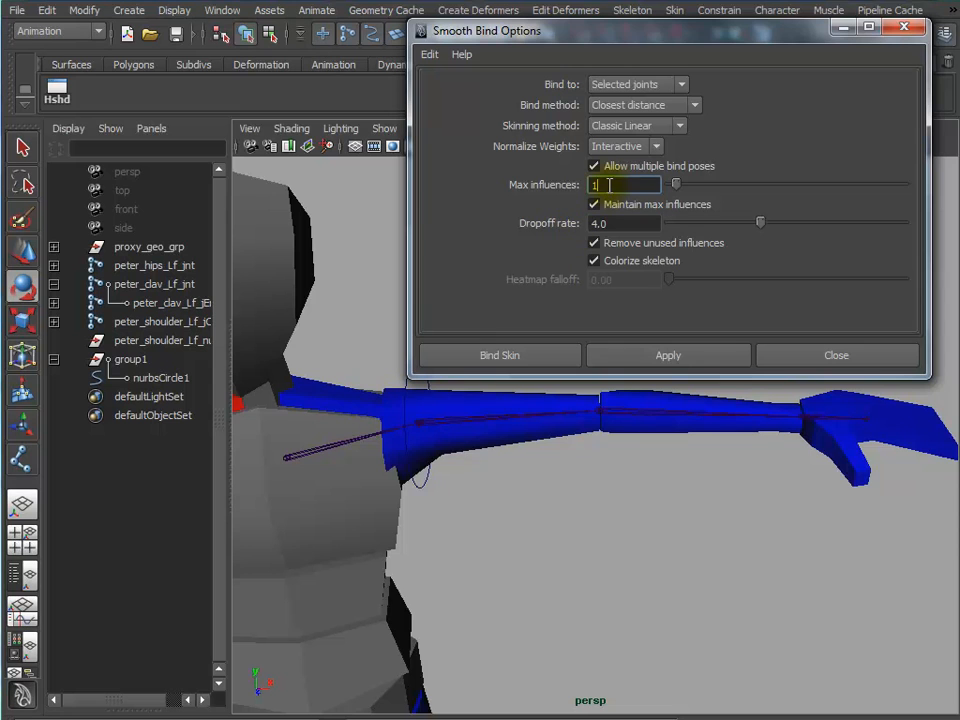
Smooth bind the left clavicle proxy geometry to peter_clav_Lf_jnt
click(330, 399)
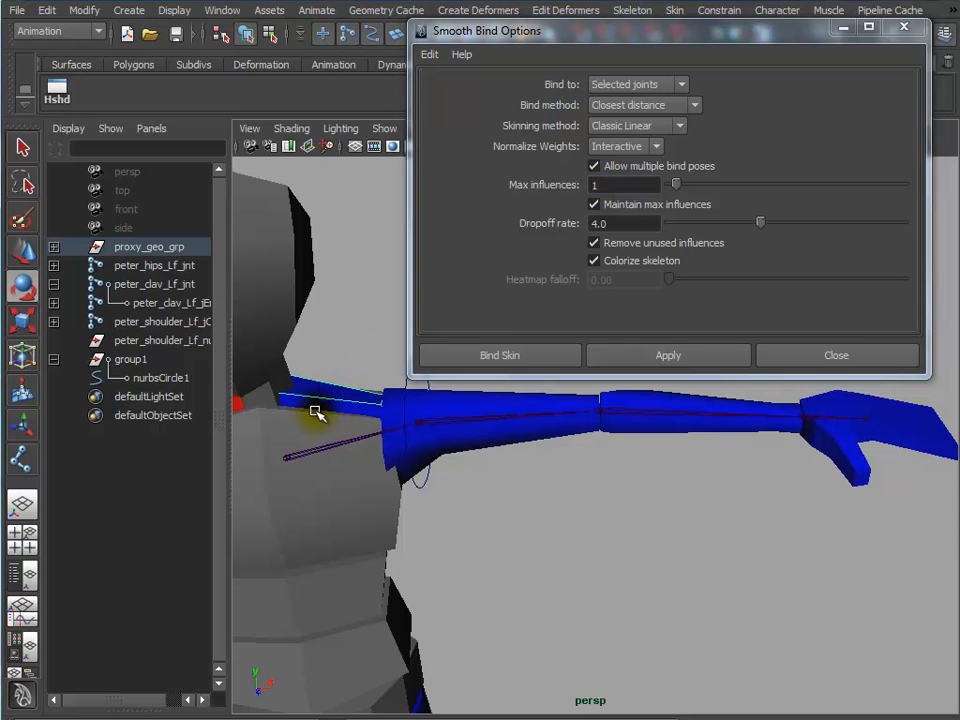
shift+click(308, 453)
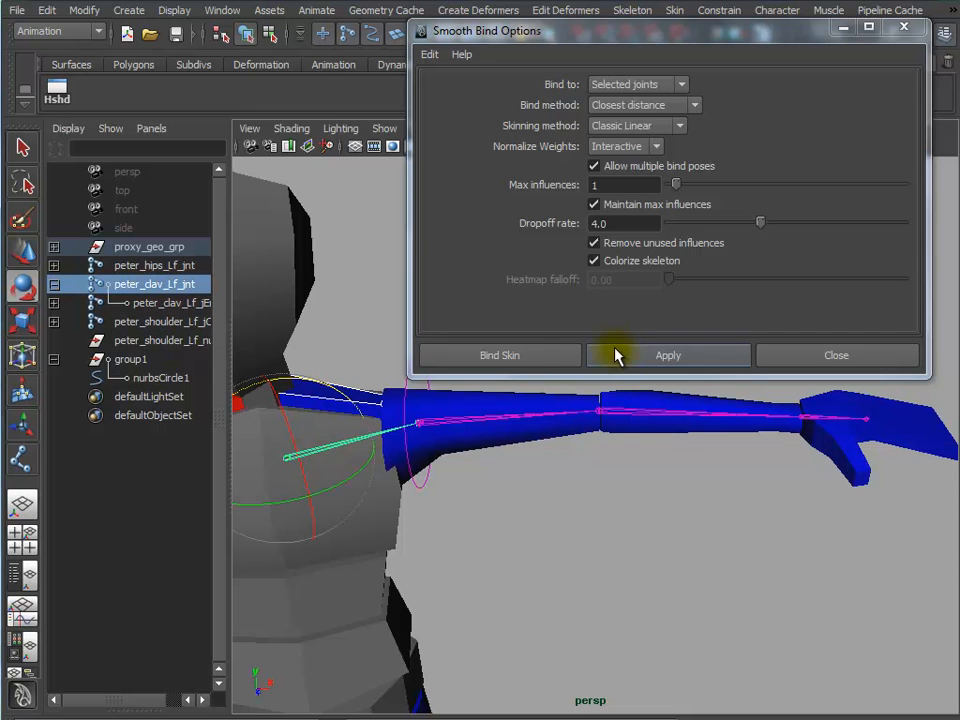
click(655, 356)
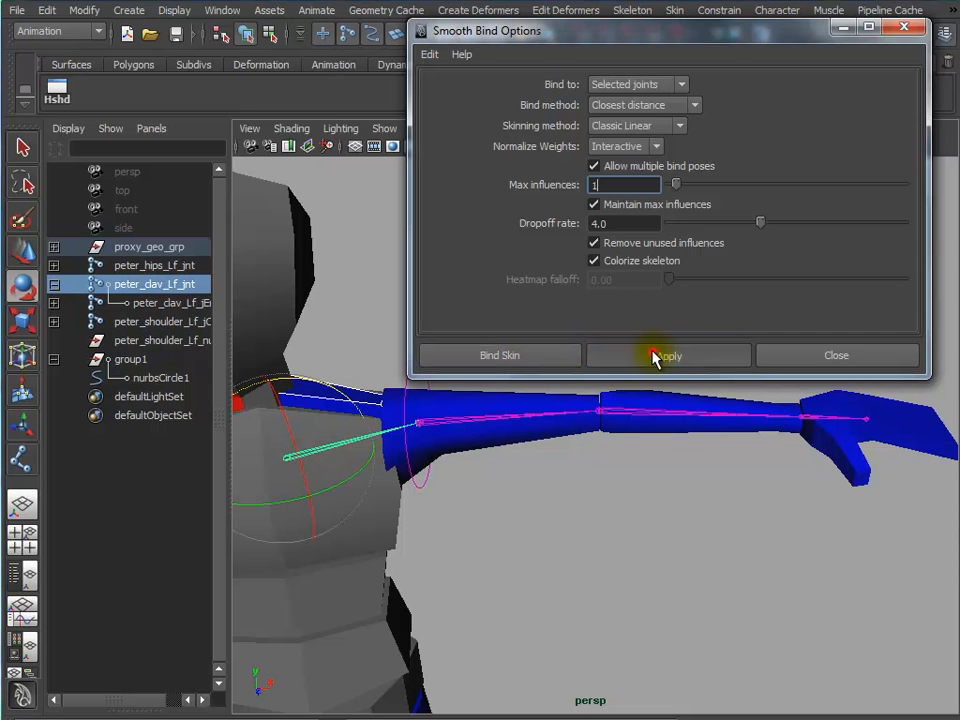
Smooth bind the left upper arm proxy geometry to the shoulder joint and close the Smooth Bind options
shift+click(488, 418)
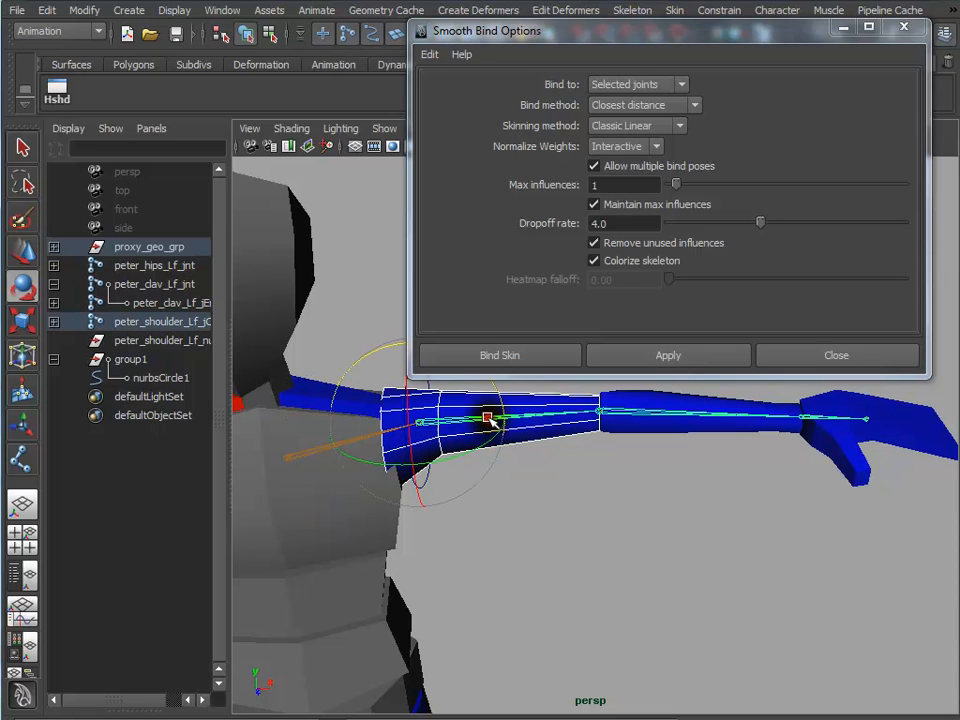
click(672, 356)
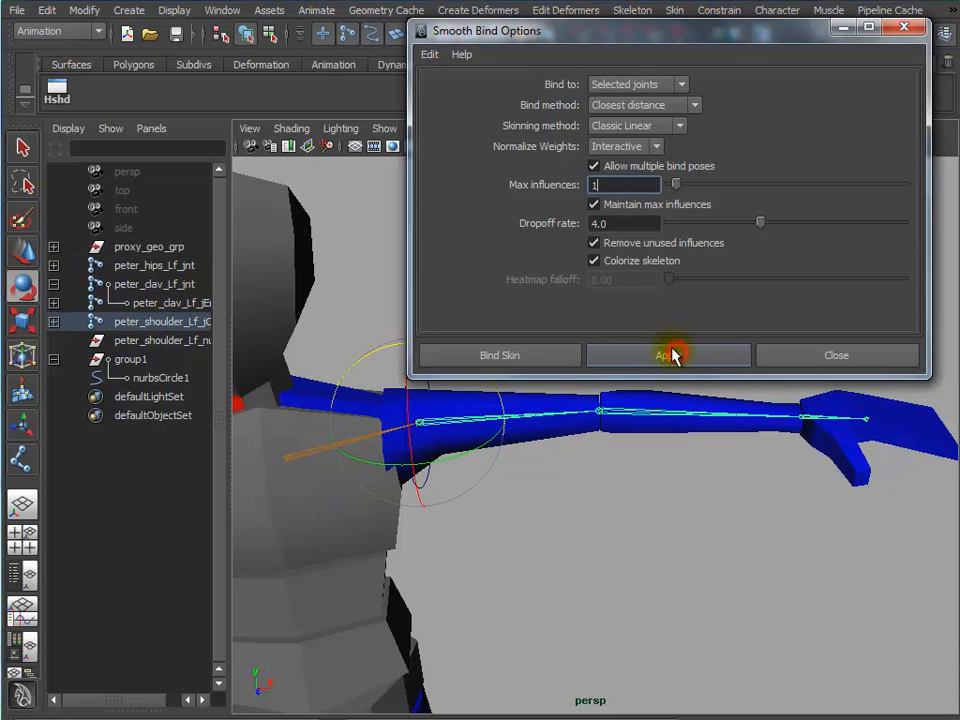
click(906, 29)
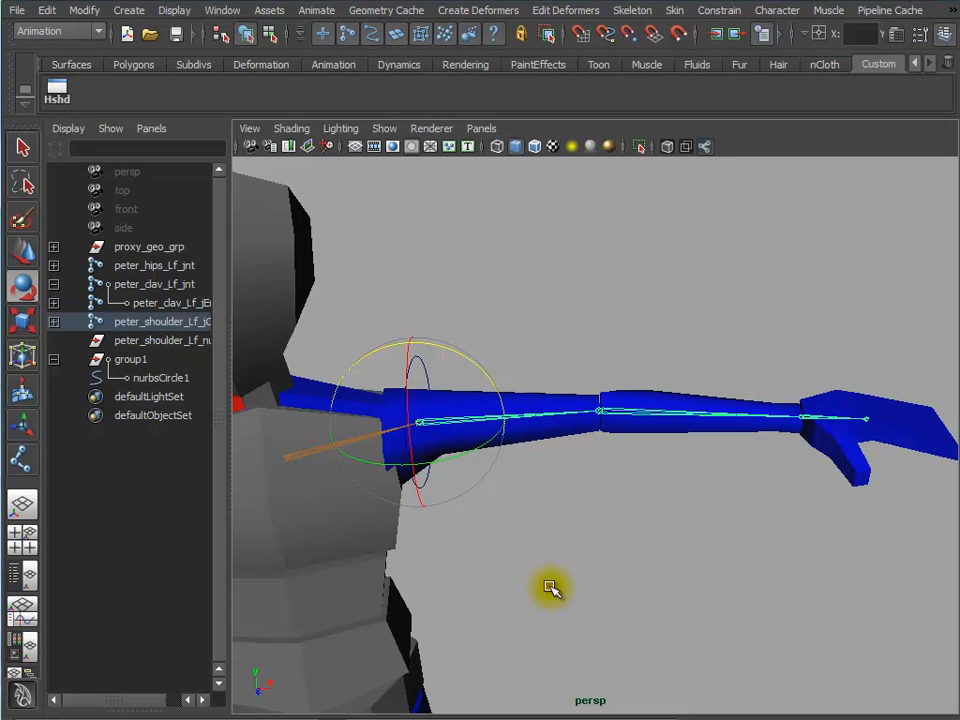
Smooth bind the left forearm proxy geometry to the elbow joint and check the recent commands list
click(645, 394)
click(677, 514)
drag(671, 349, 677, 480)
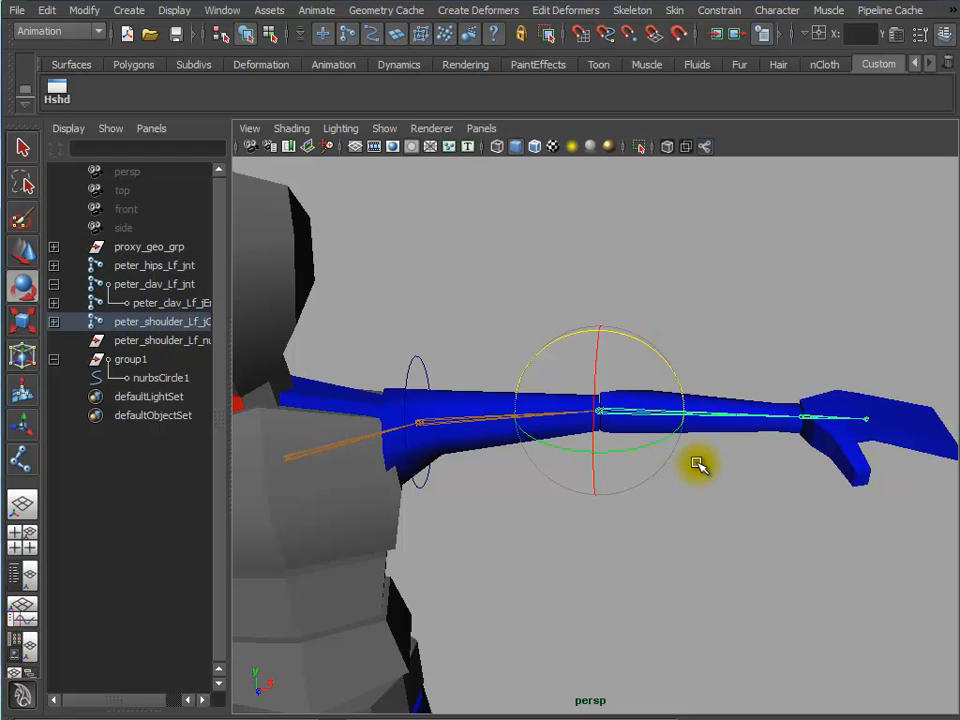
click(708, 432)
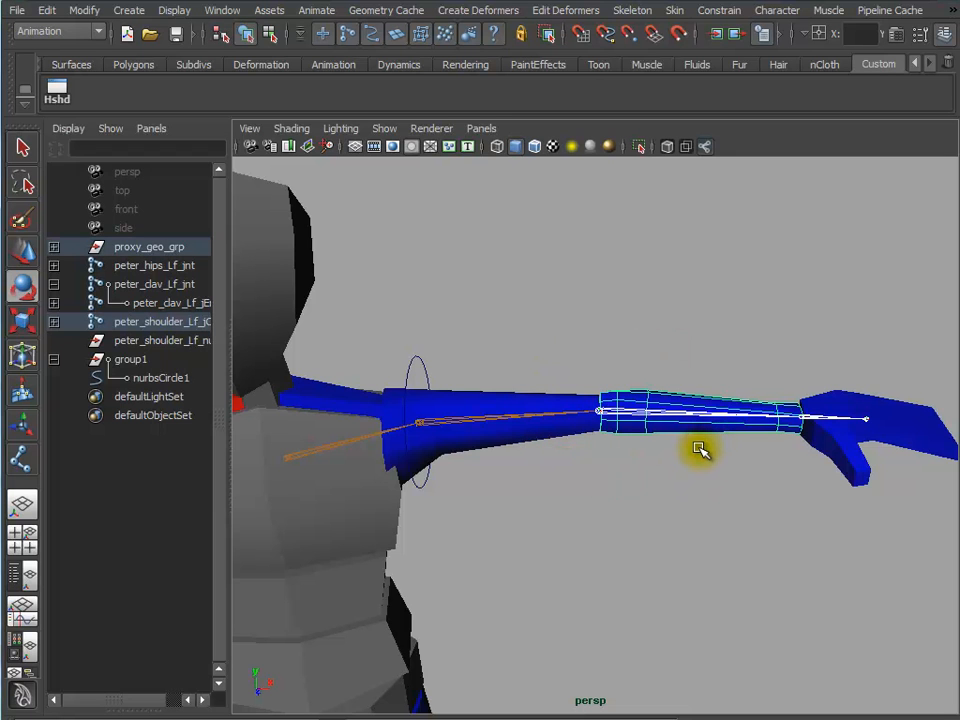
key(ctrl+z)
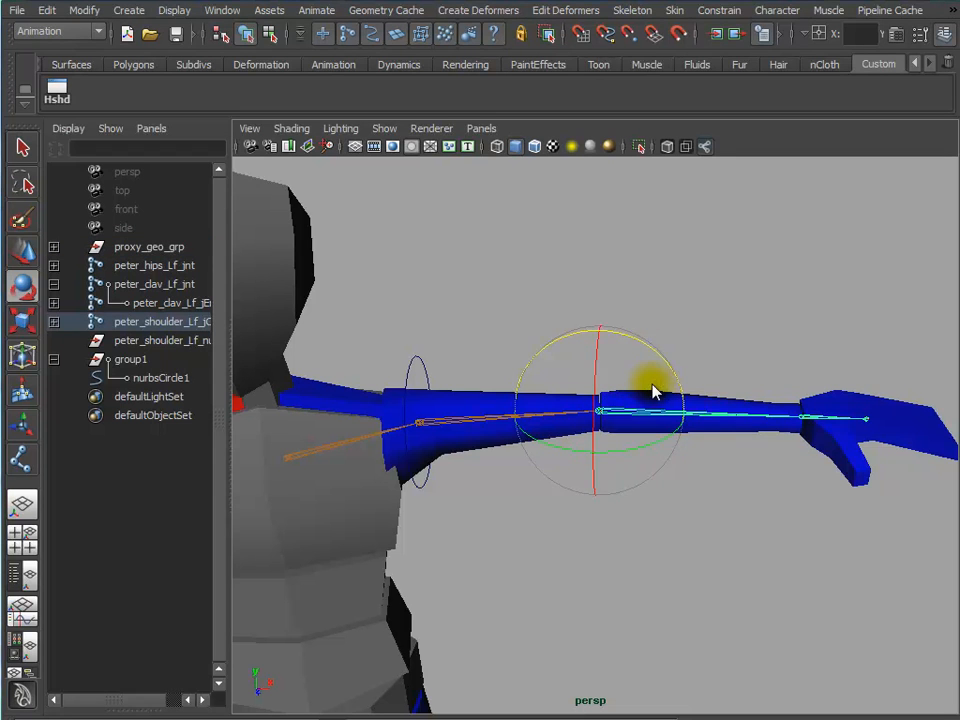
key(space)
click(443, 388)
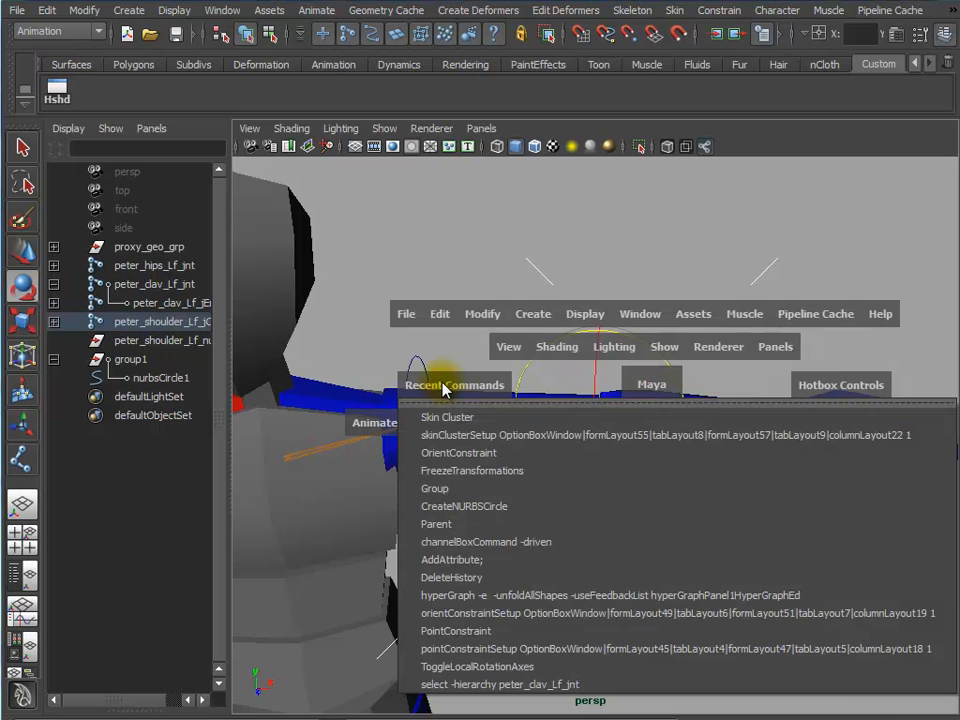
click(441, 388)
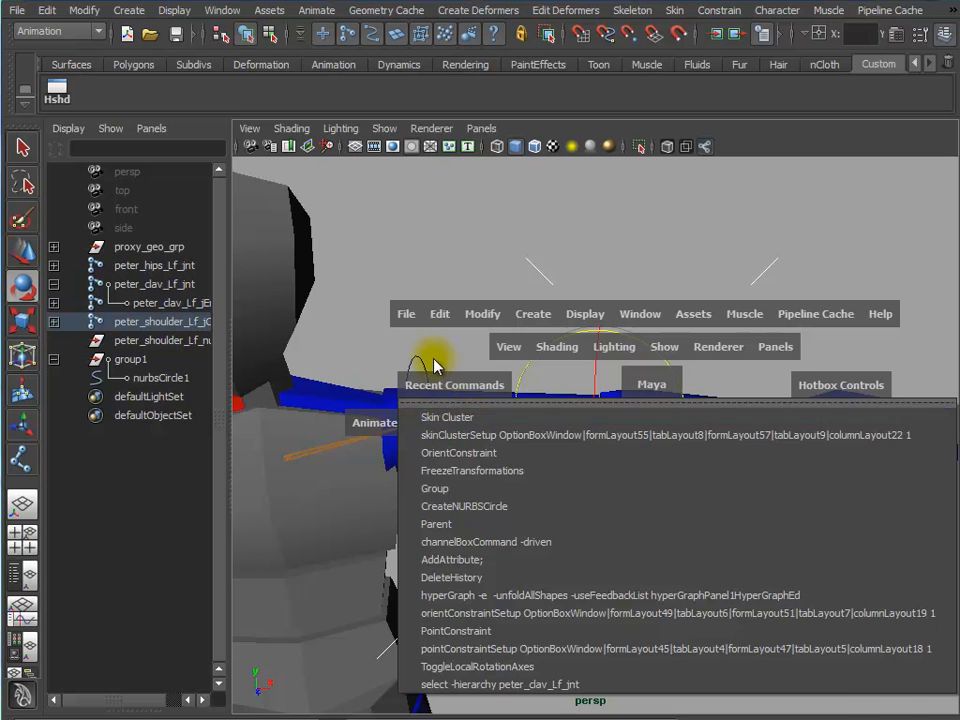
key(space)
Smooth bind the left hand proxy geometry to the left wrist joint and clear the selection
click(764, 536)
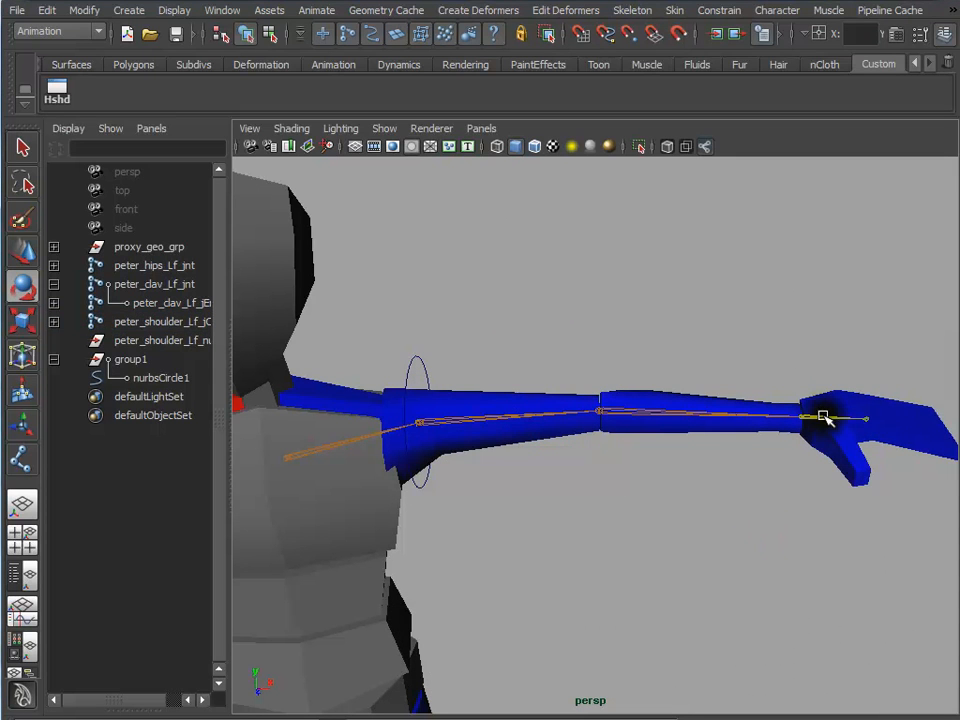
click(822, 417)
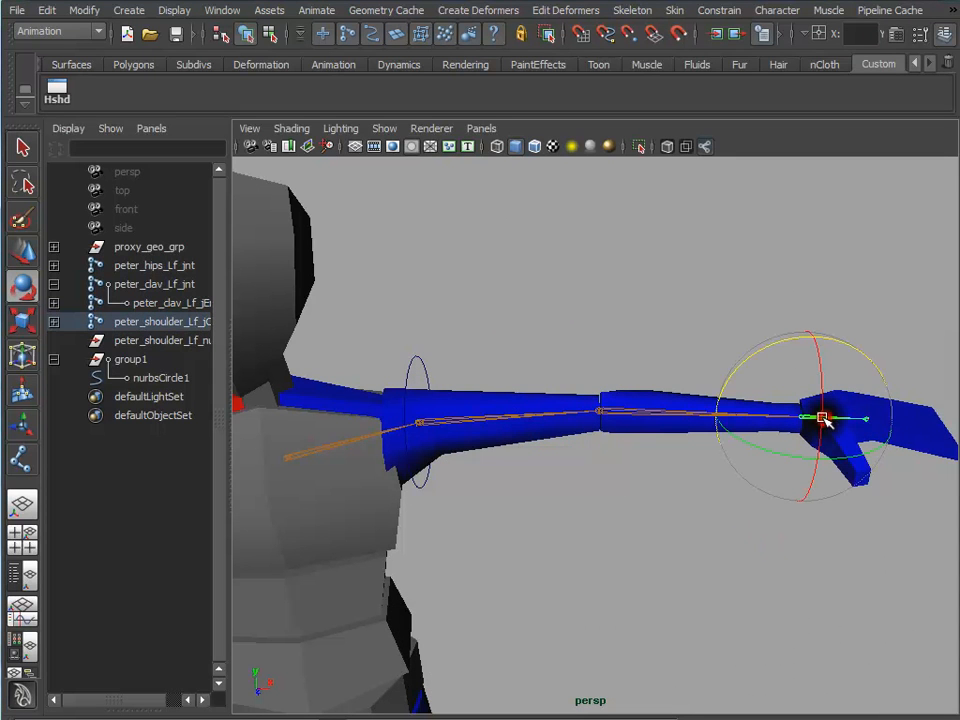
click(920, 408)
key(ctrl+z)
click(640, 555)
alt+right_drag(553, 525, 473, 516)
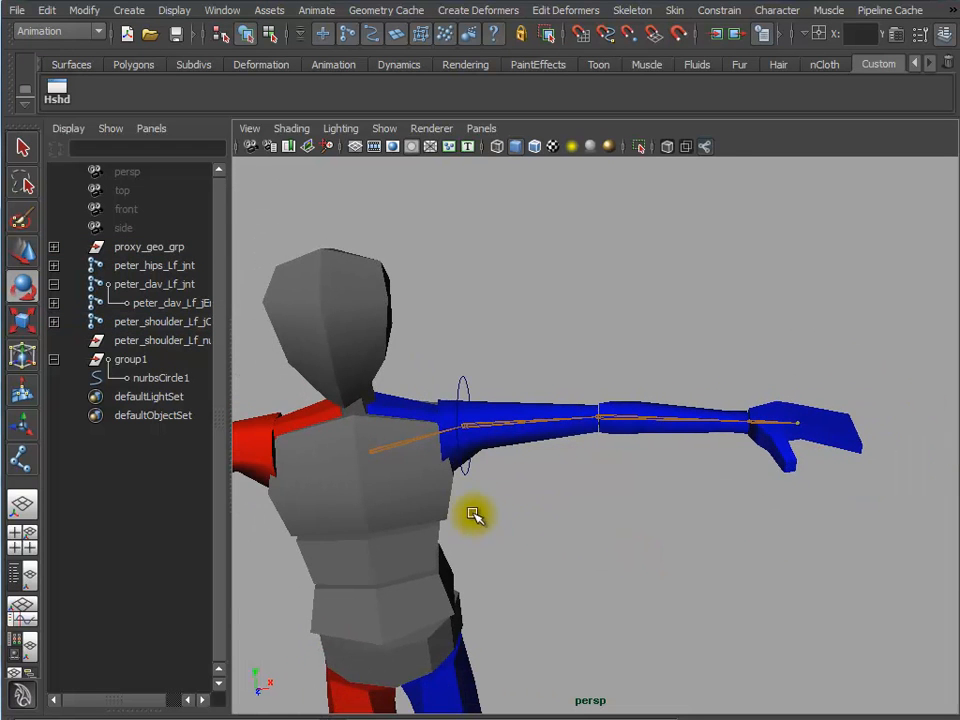
Test the bound arm by rotating the left shoulder control down beside the body and bending the wrist joint outward
click(396, 441)
alt+drag(433, 456, 576, 497)
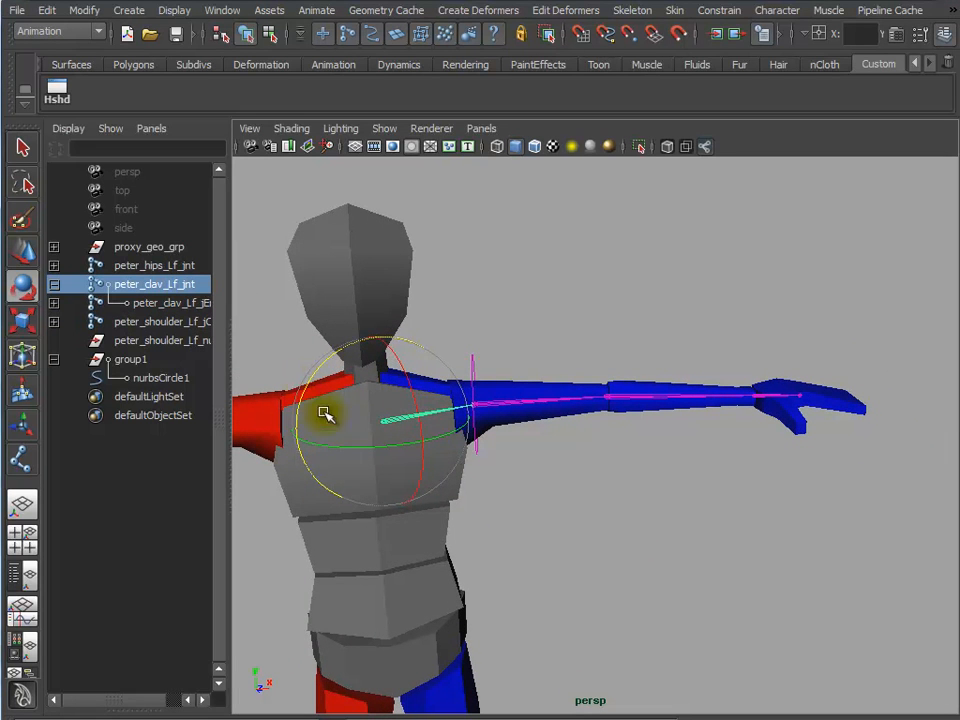
click(465, 365)
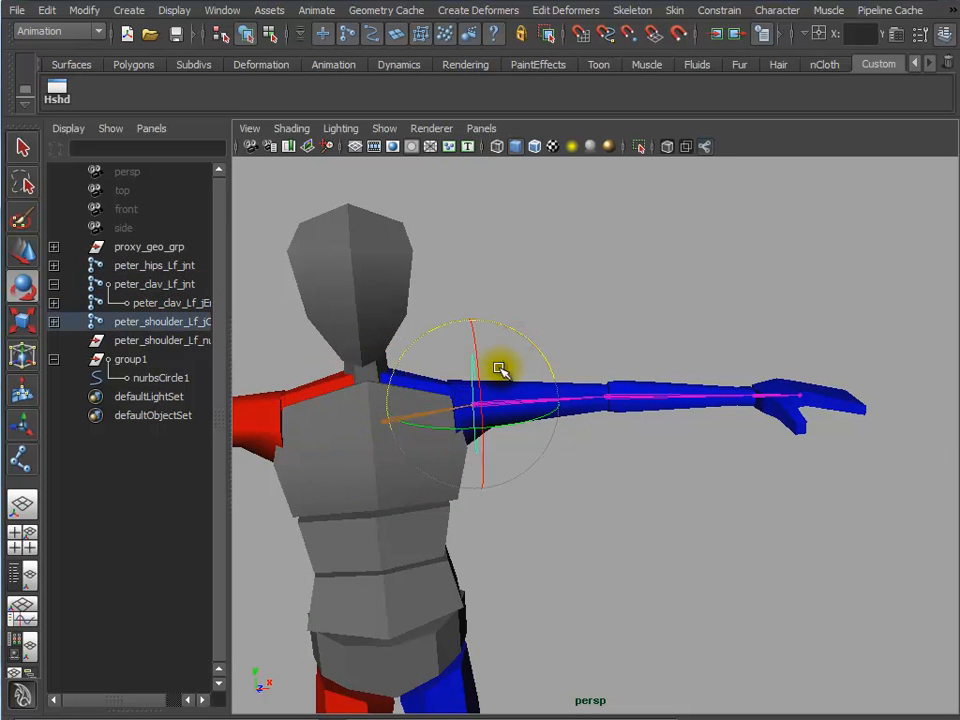
drag(503, 327, 555, 422)
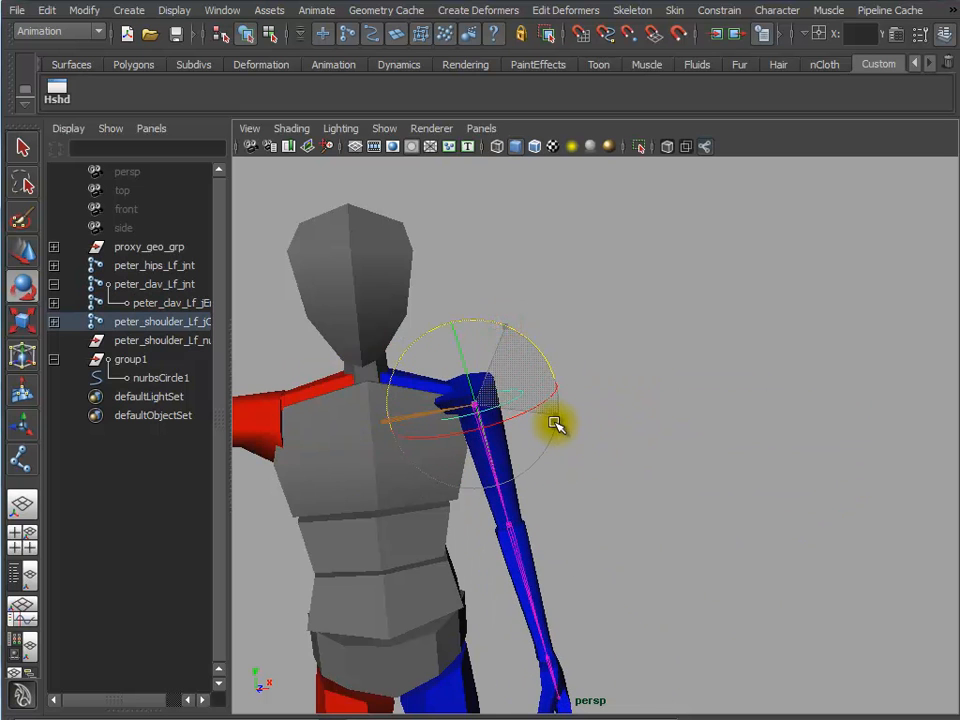
alt+middle_drag(652, 537, 619, 497)
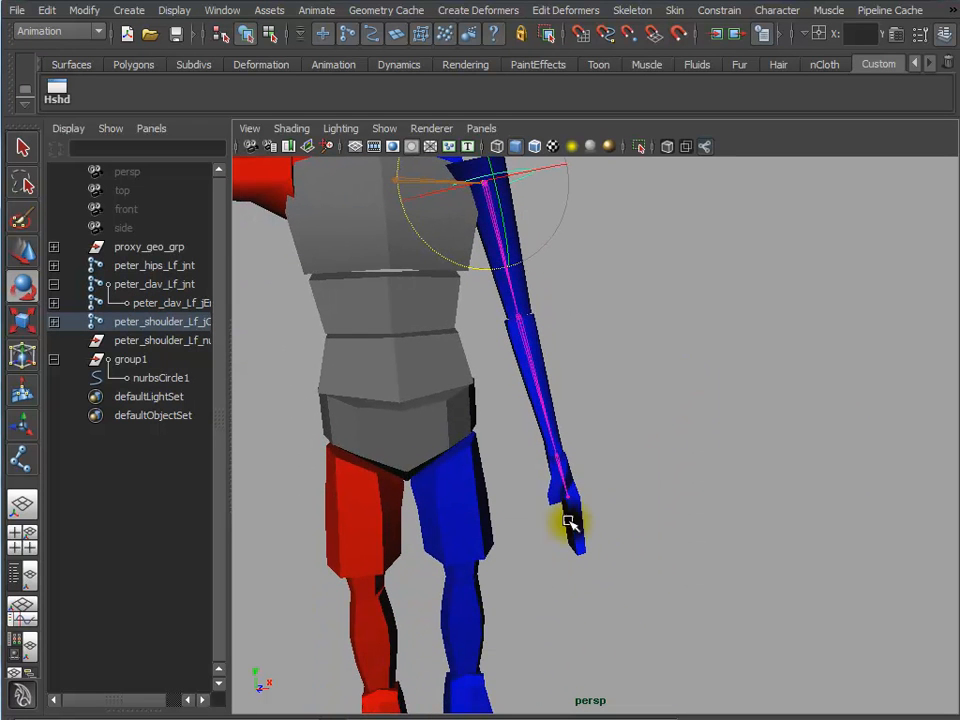
click(565, 474)
drag(585, 454, 495, 469)
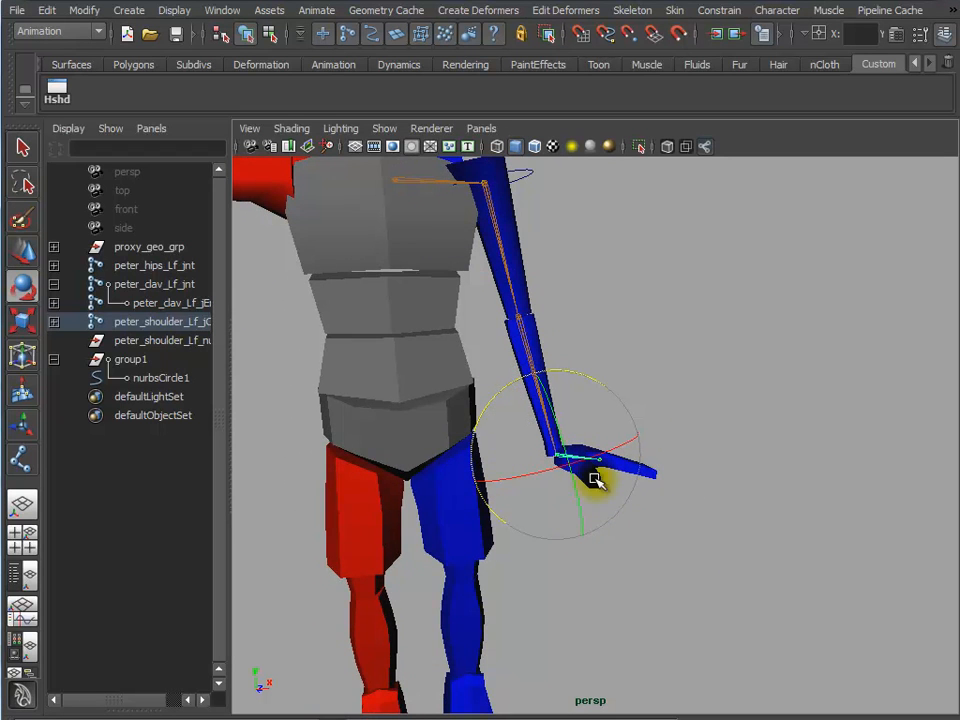
alt+middle_drag(674, 522, 643, 540)
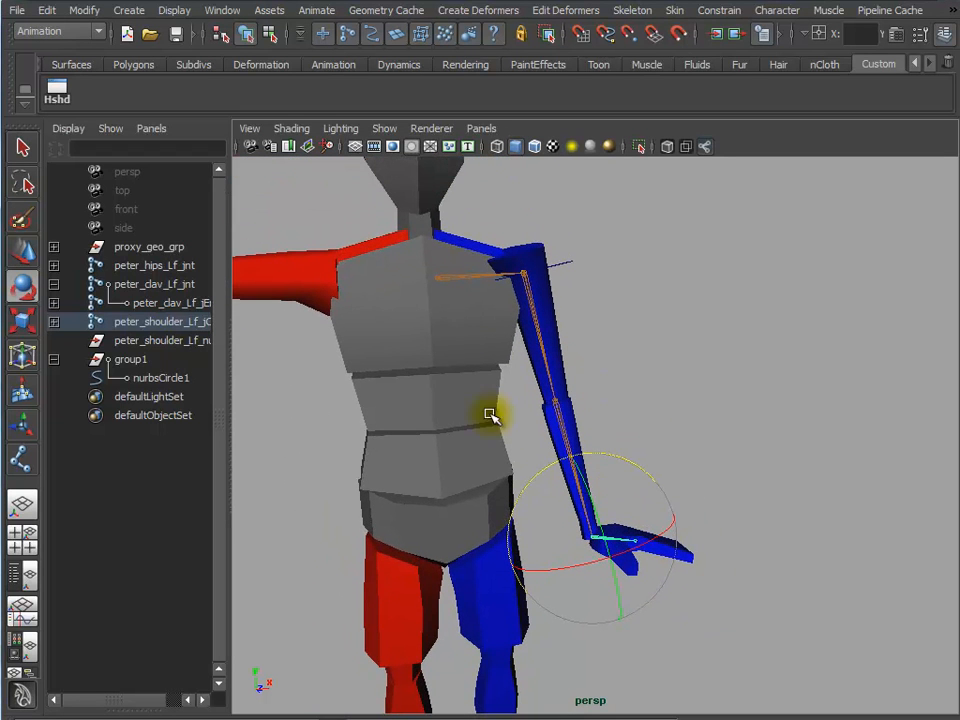
Rotate the left clavicle joint up and down to check how the lowered arm follows it
click(441, 279)
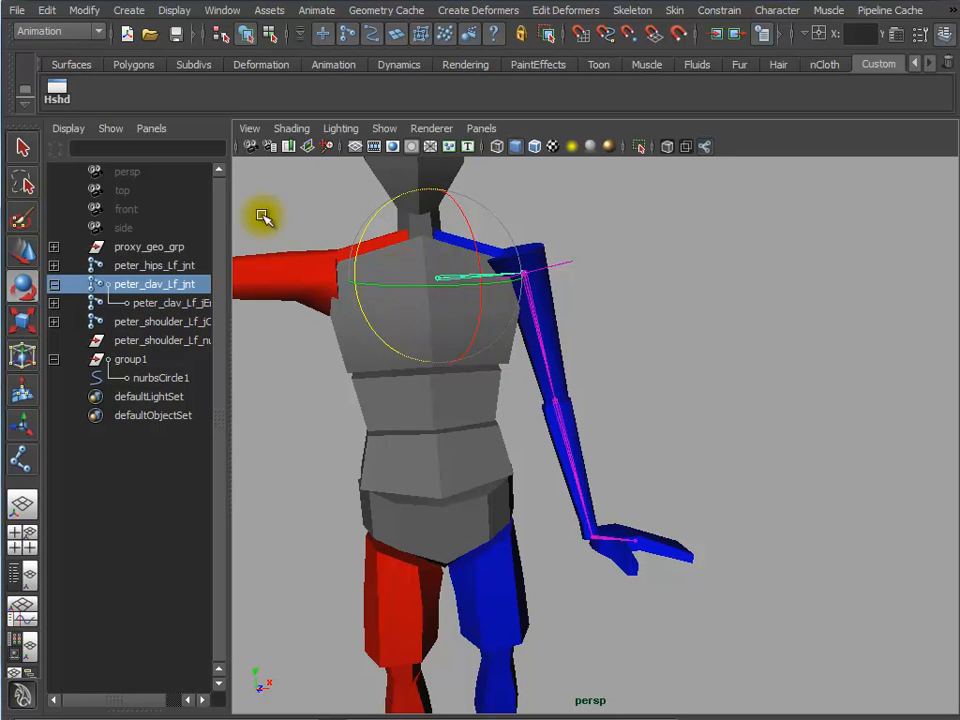
drag(368, 223, 484, 313)
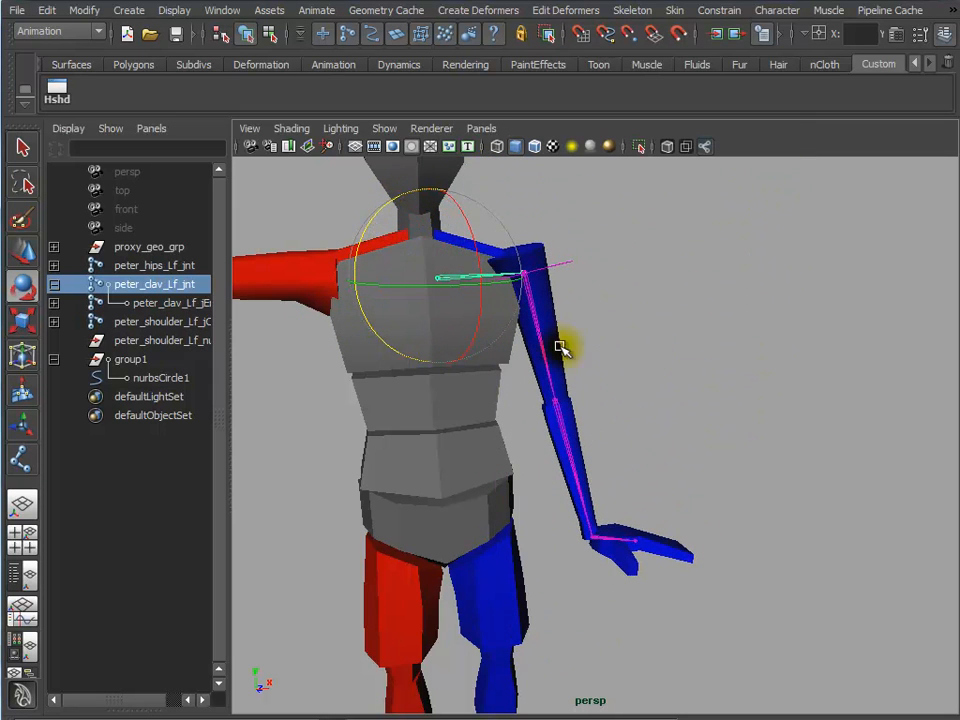
click(567, 263)
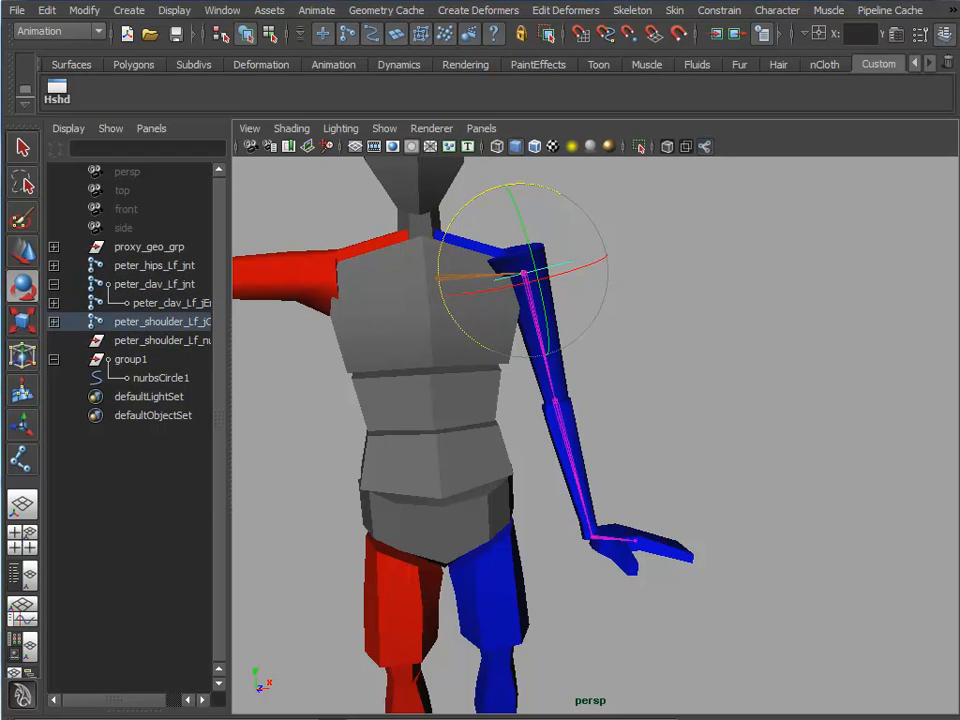
click(788, 305)
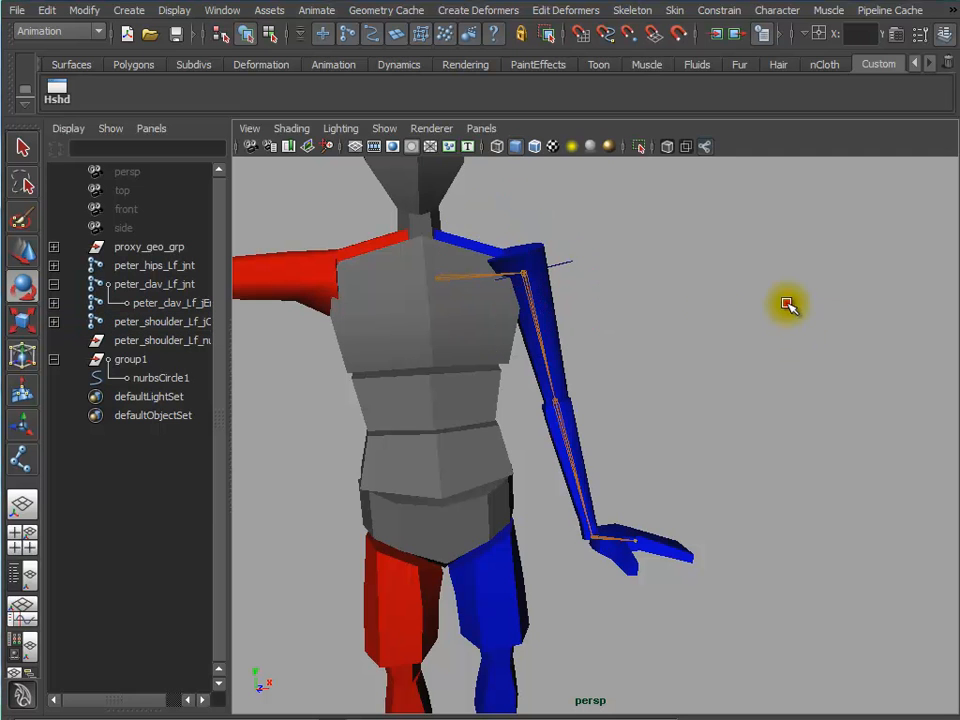
click(462, 279)
drag(388, 206, 557, 257)
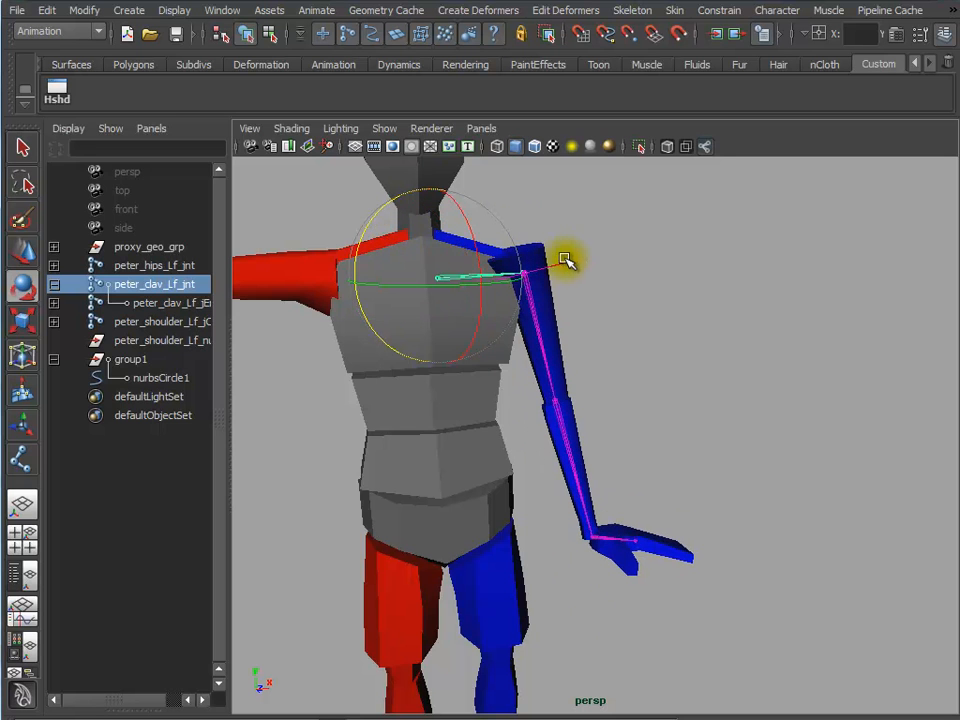
Rotate the left shoulder control back to a horizontal arm and straighten the wrist joint
click(527, 278)
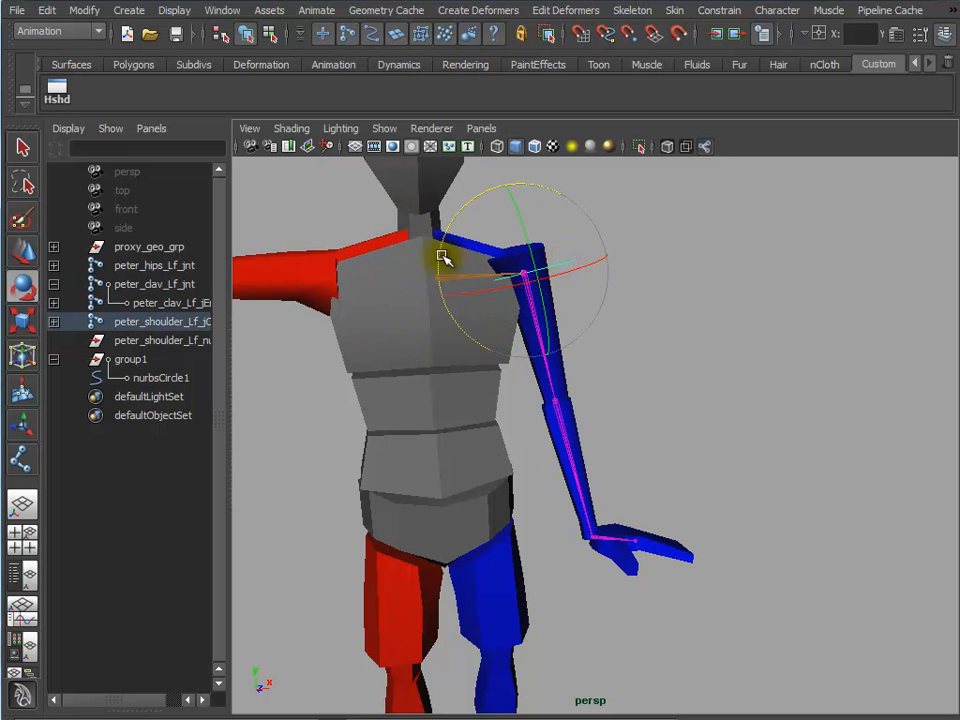
drag(441, 252, 484, 347)
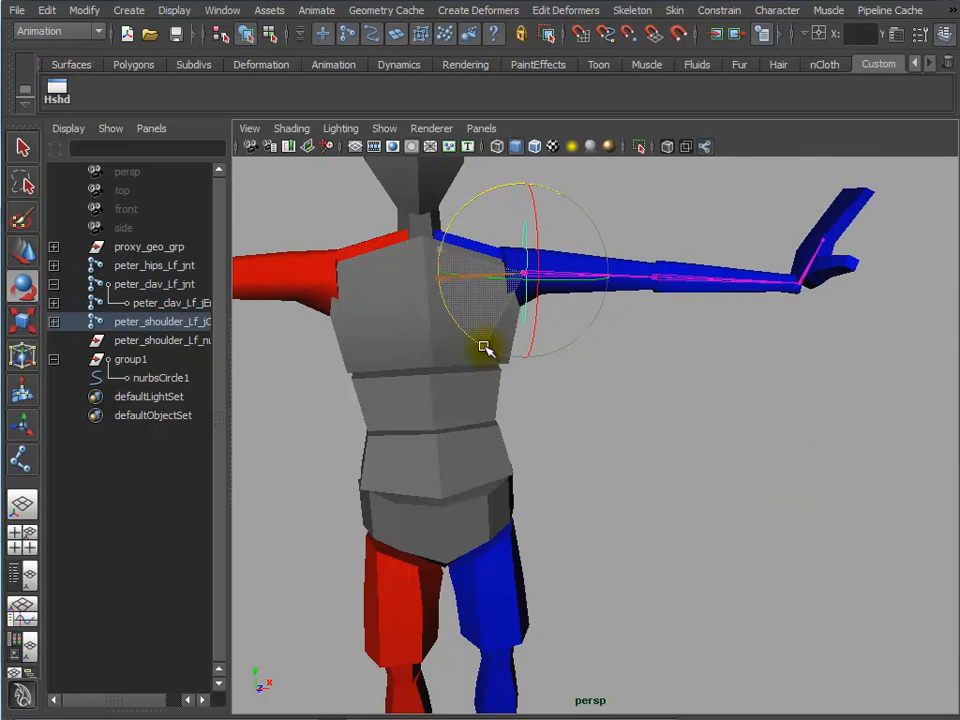
click(812, 270)
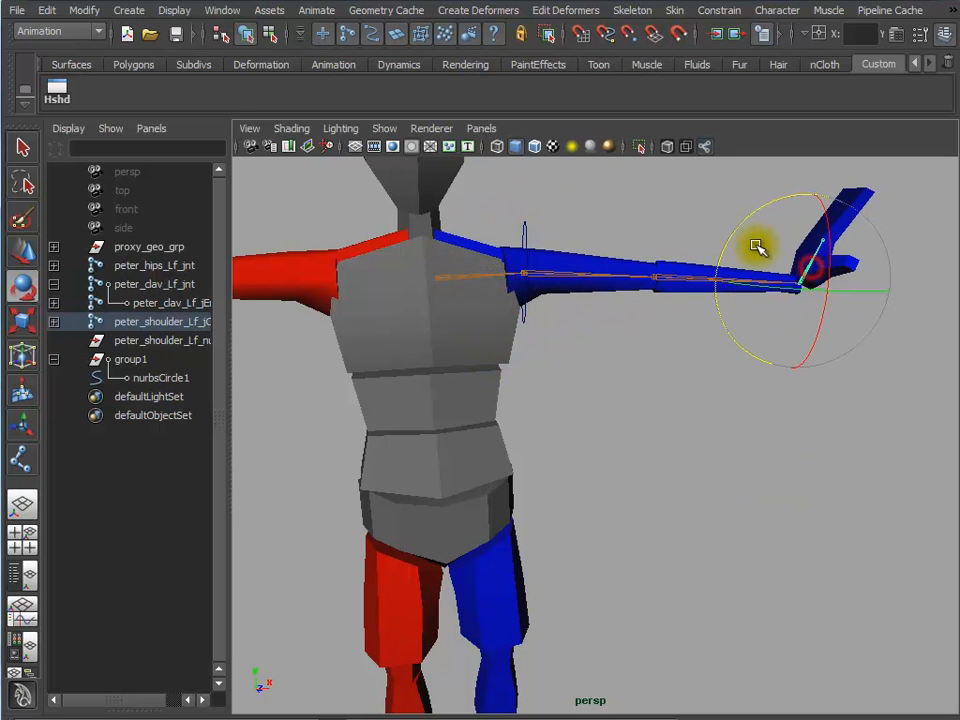
drag(746, 223, 392, 339)
Rotate the left clavicle joint forward and back to check how the outstretched arm follows it
click(397, 340)
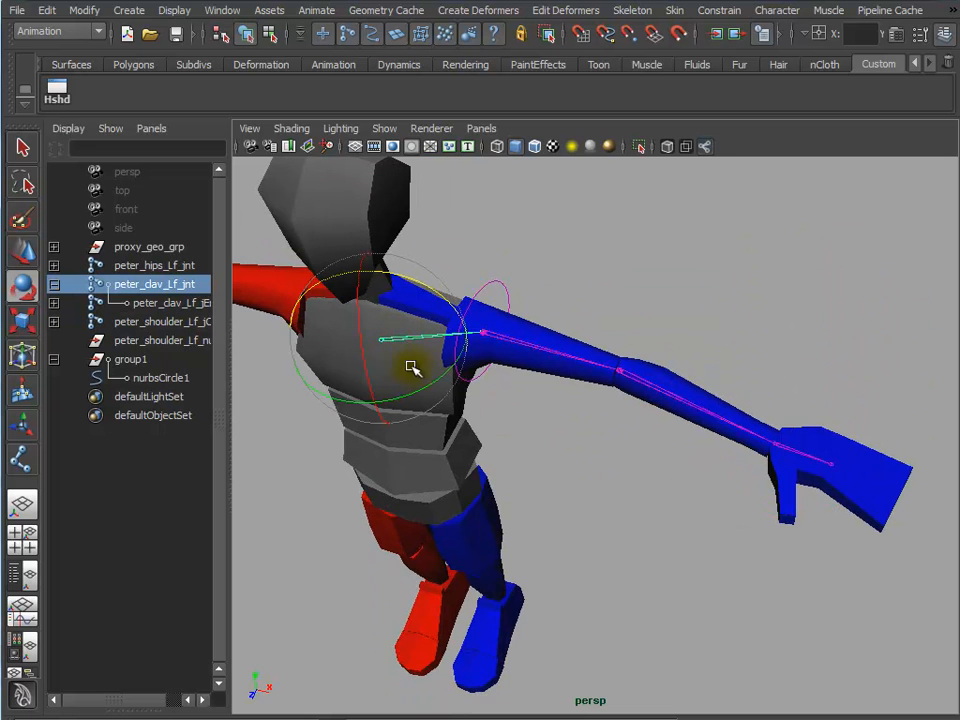
click(549, 437)
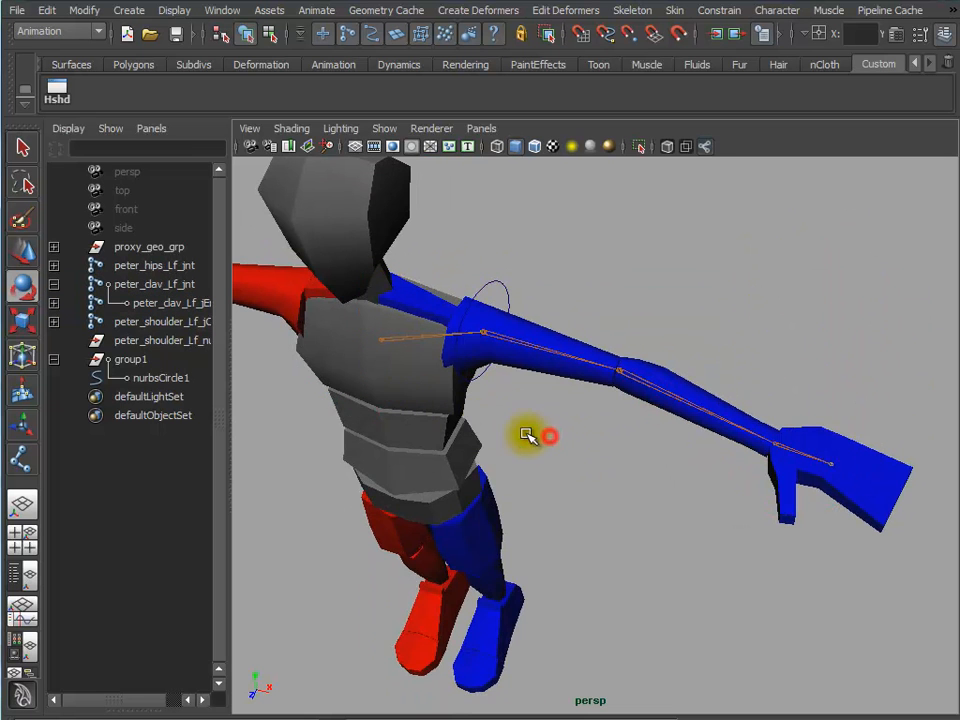
click(401, 397)
alt+drag(390, 332, 557, 456)
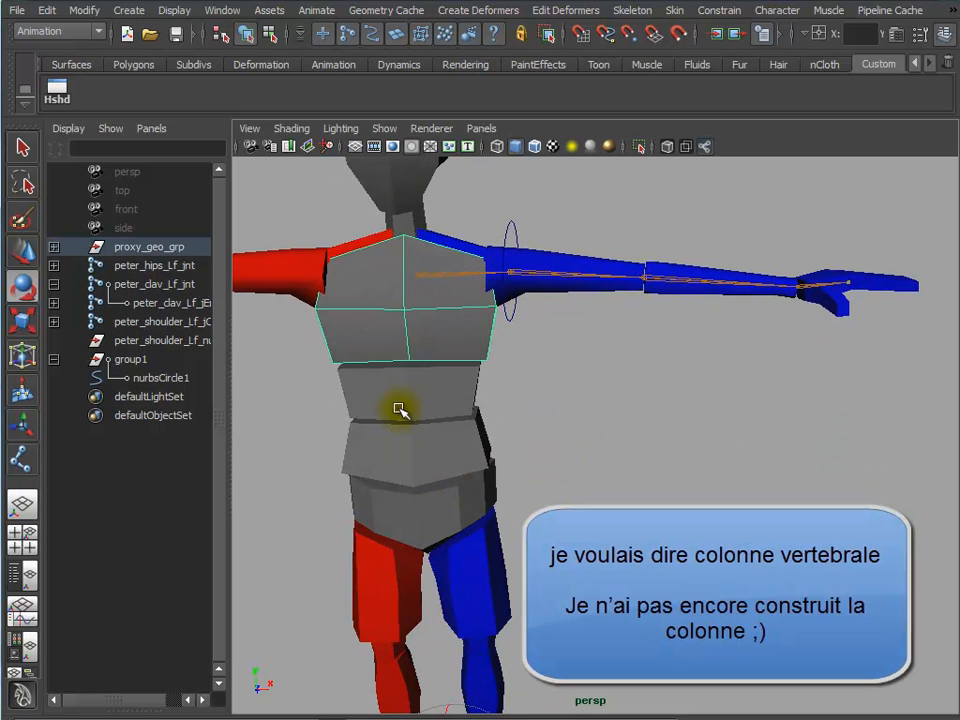
alt+drag(560, 410, 392, 362)
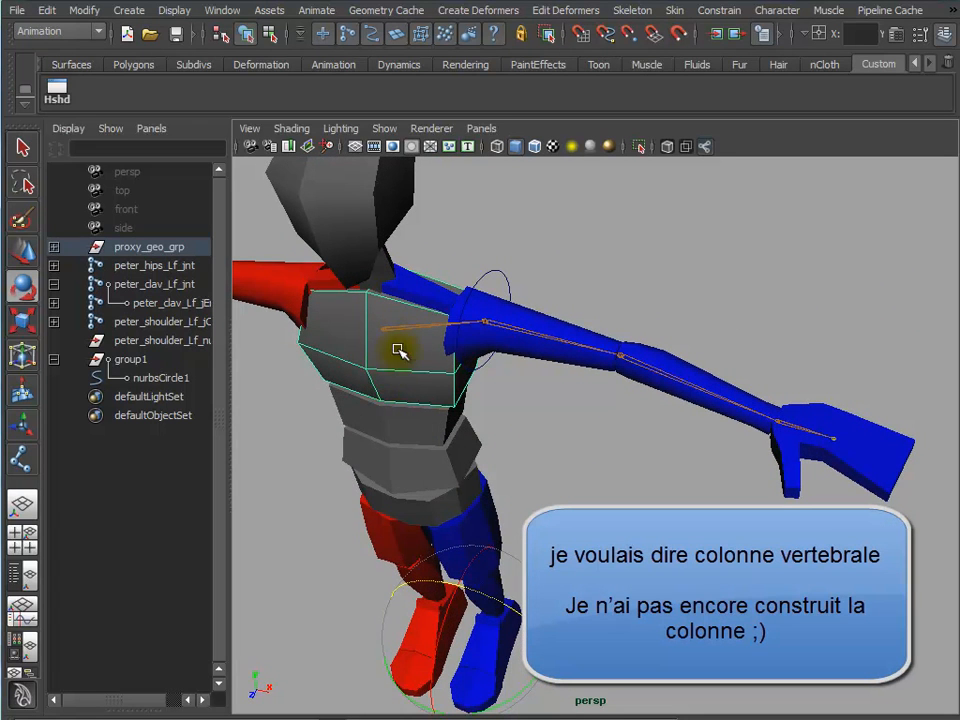
click(395, 329)
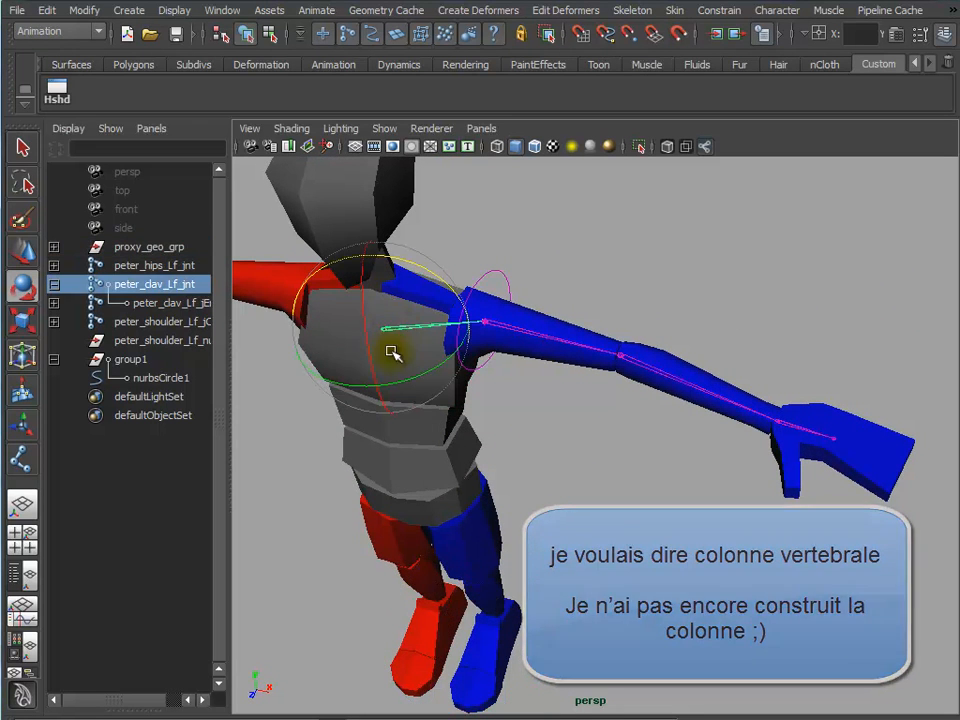
drag(397, 383, 516, 456)
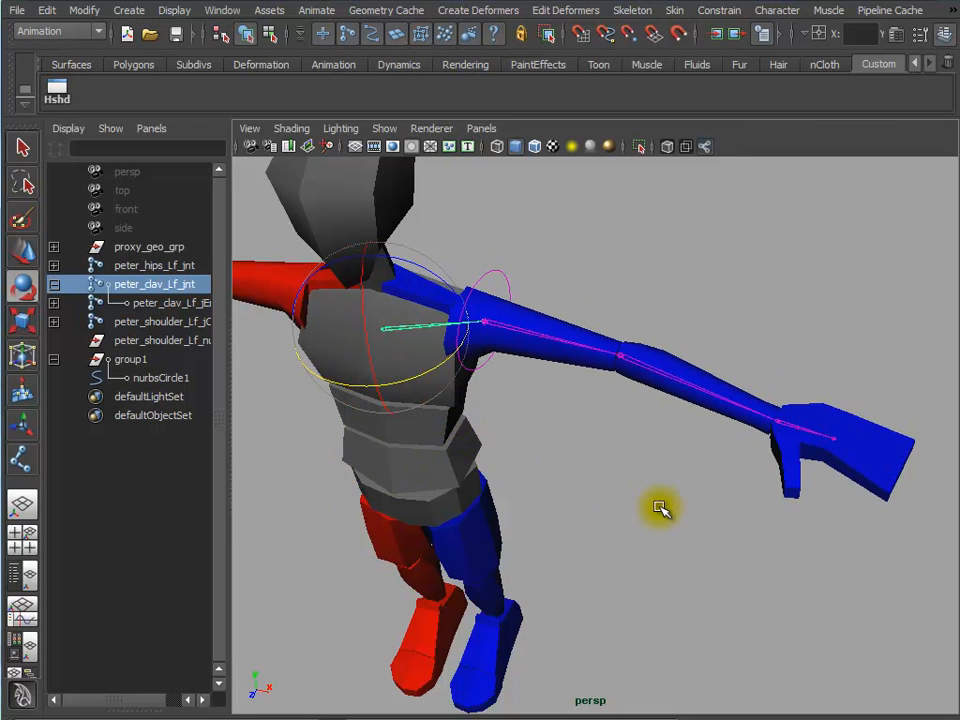